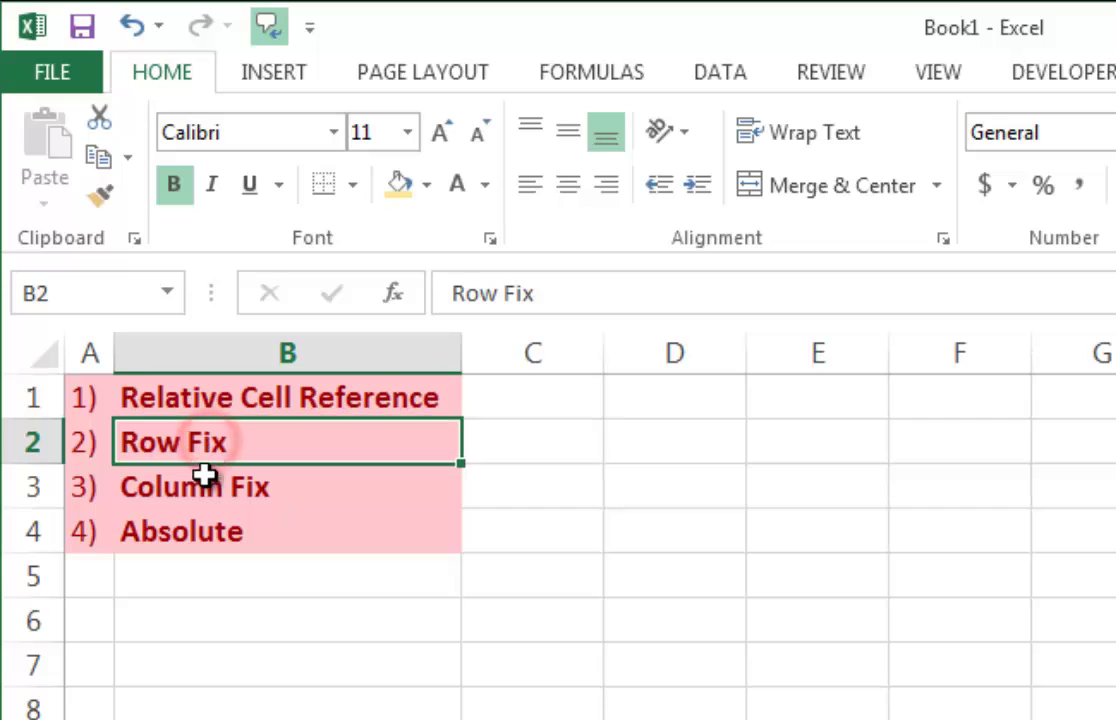
left_click(202, 490)
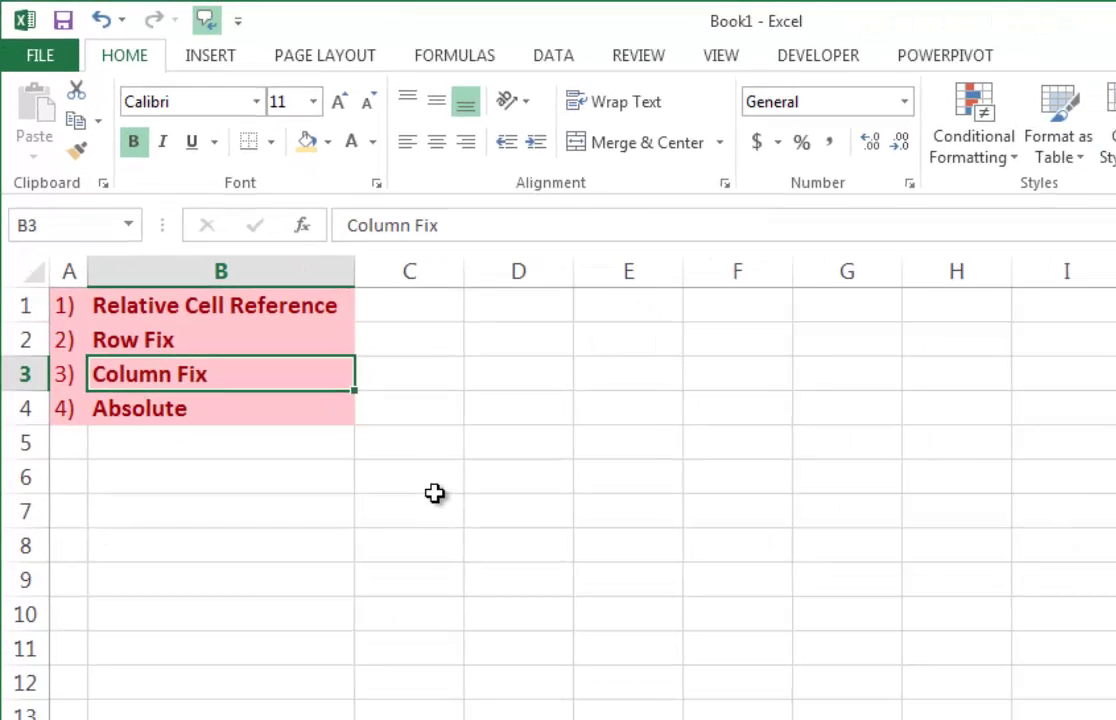
left_click(572, 630)
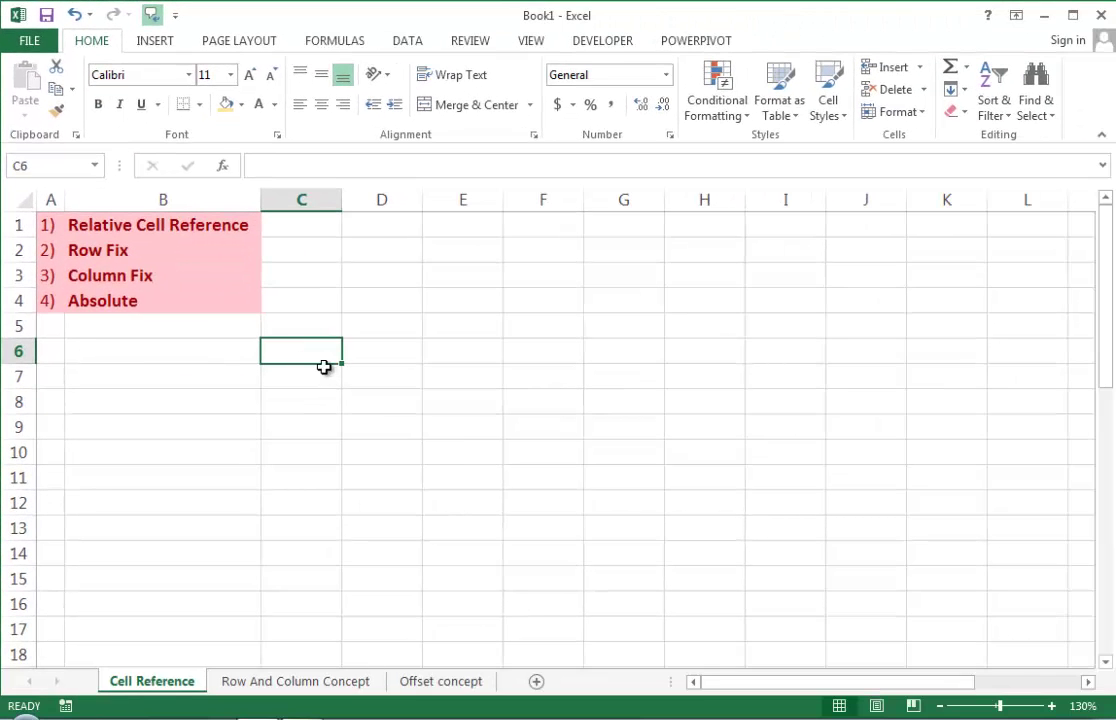
left_click(52, 225)
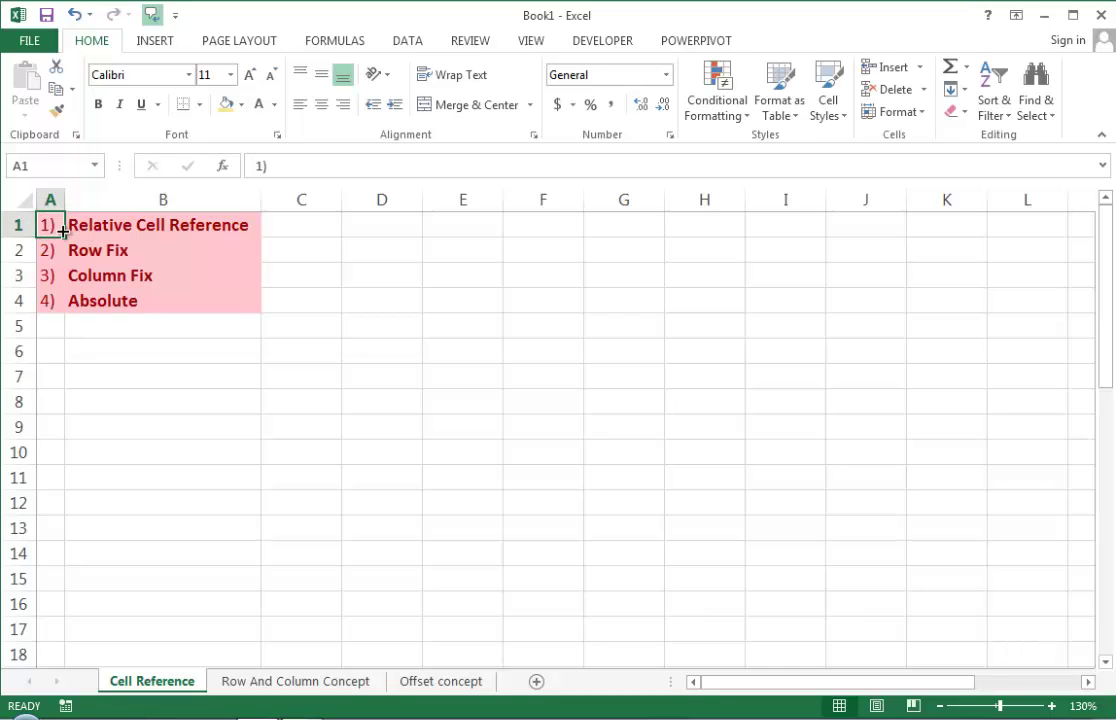
left_click(108, 225)
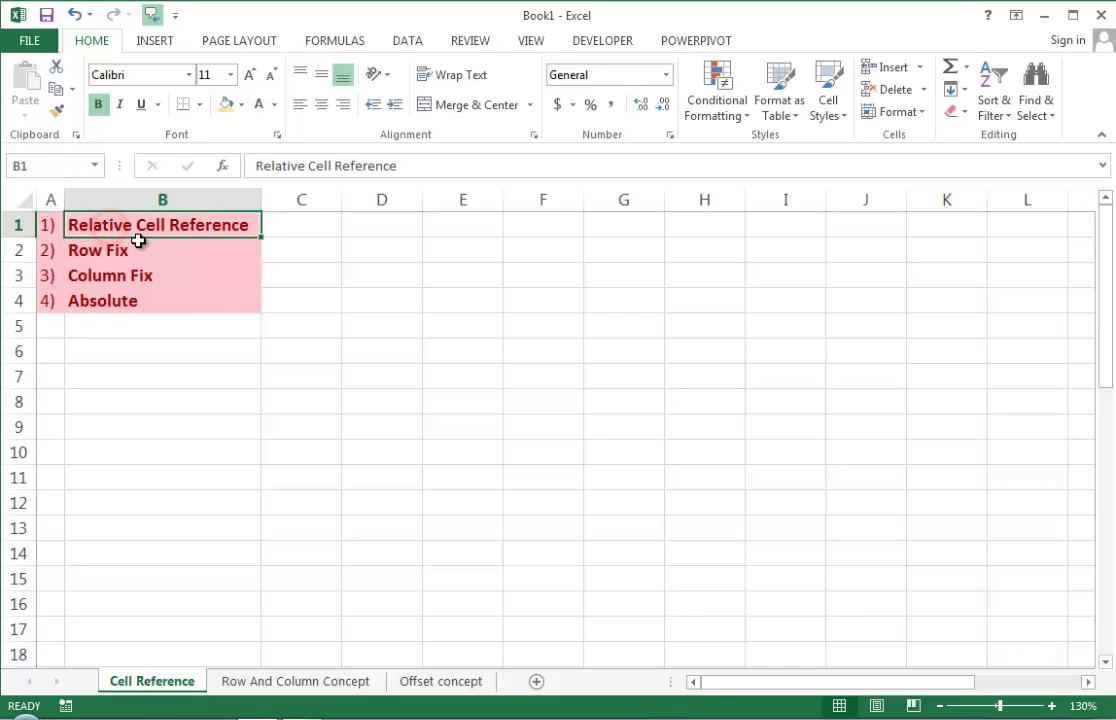
Enter the formula =A1:B1 in cell C7, referencing the number and title of the first list item.
left_click(292, 372)
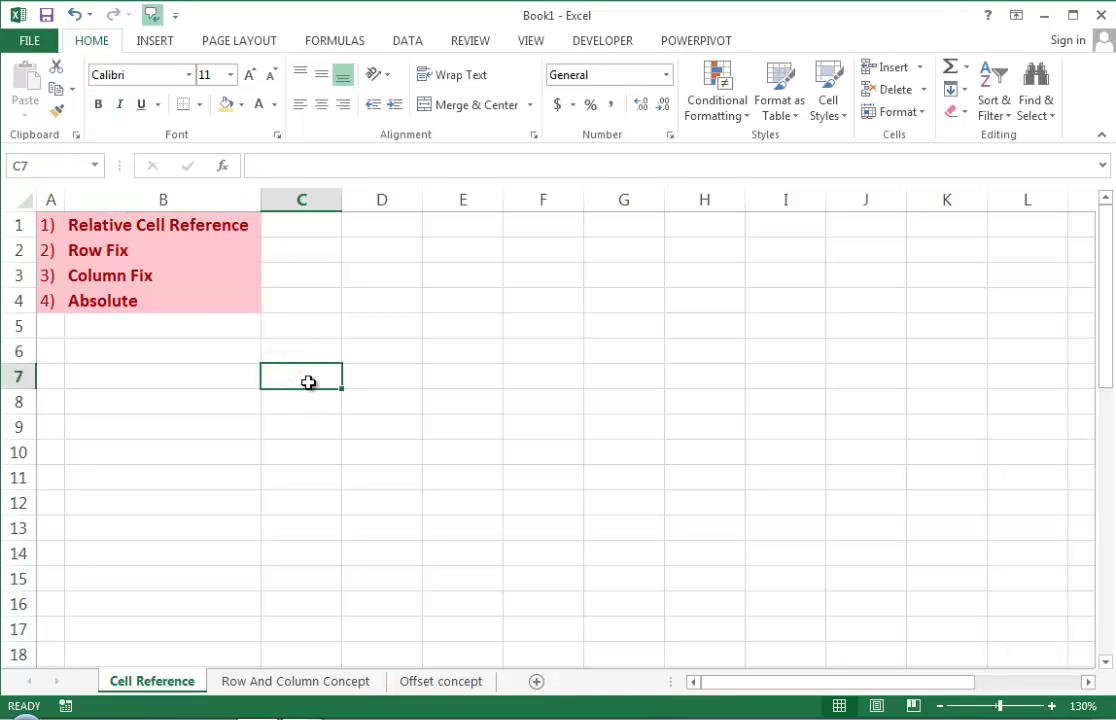
type("=")
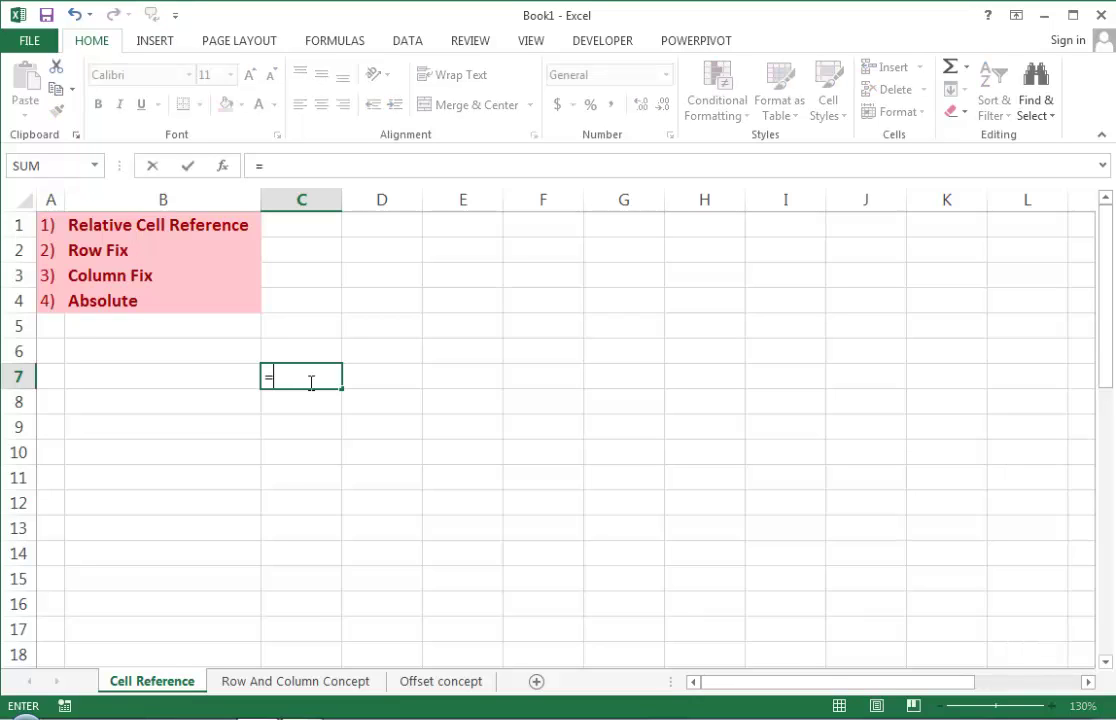
left_click(49, 224)
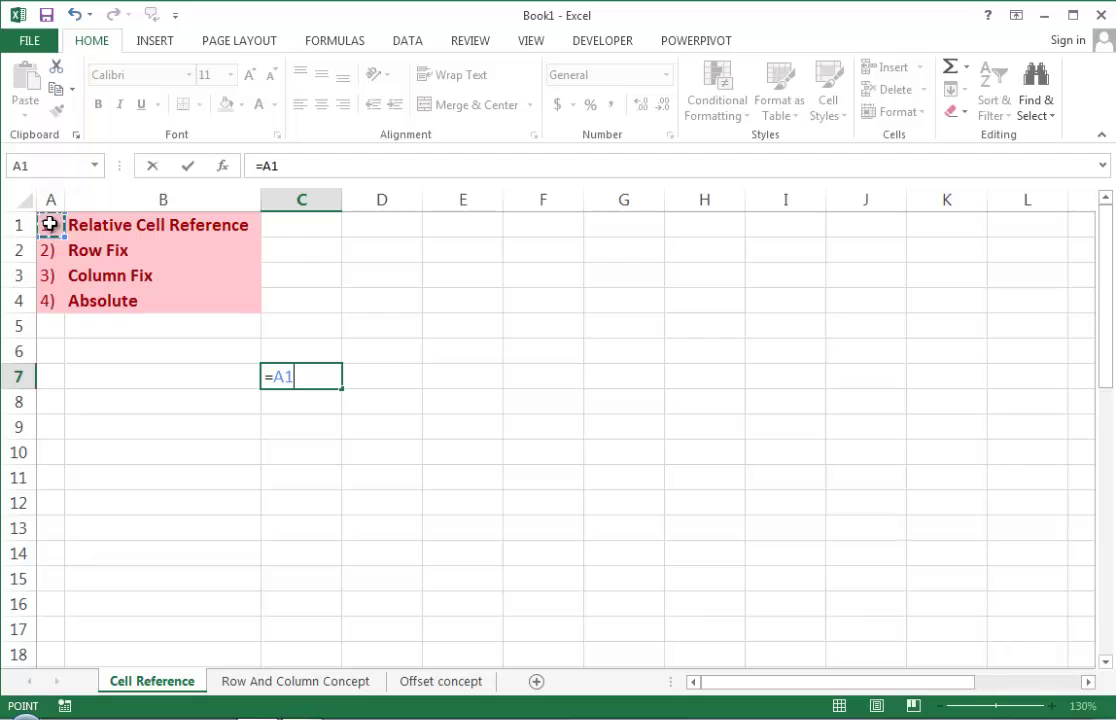
left_click_drag(49, 224, 174, 240)
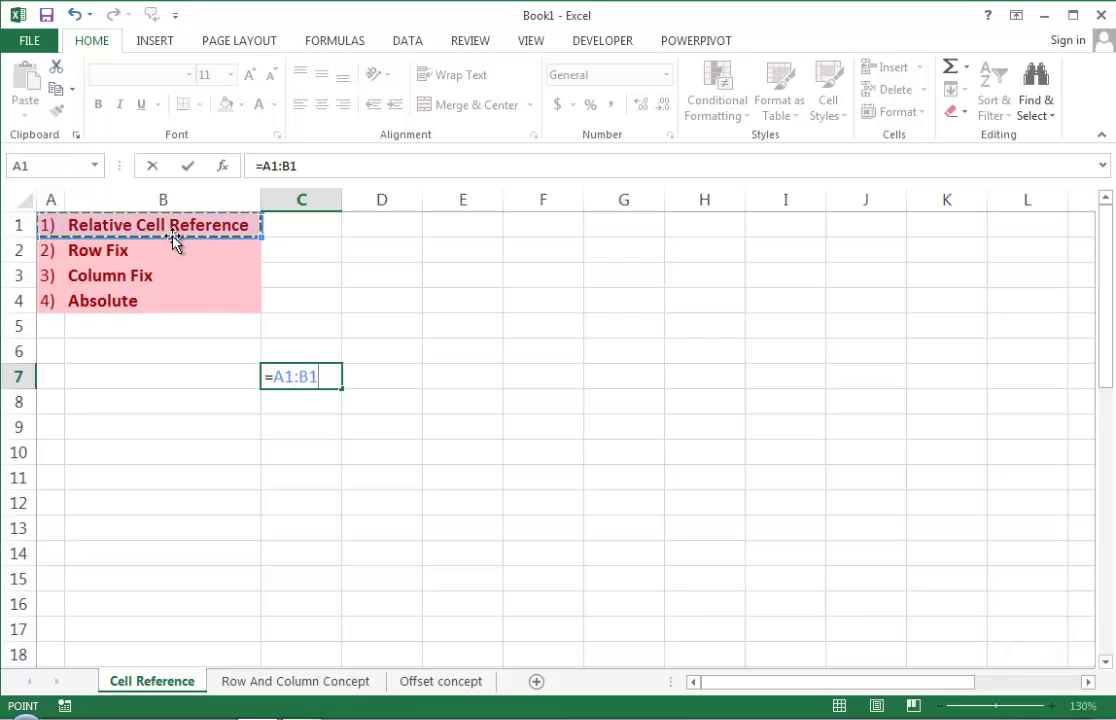
key("ctrl+Return")
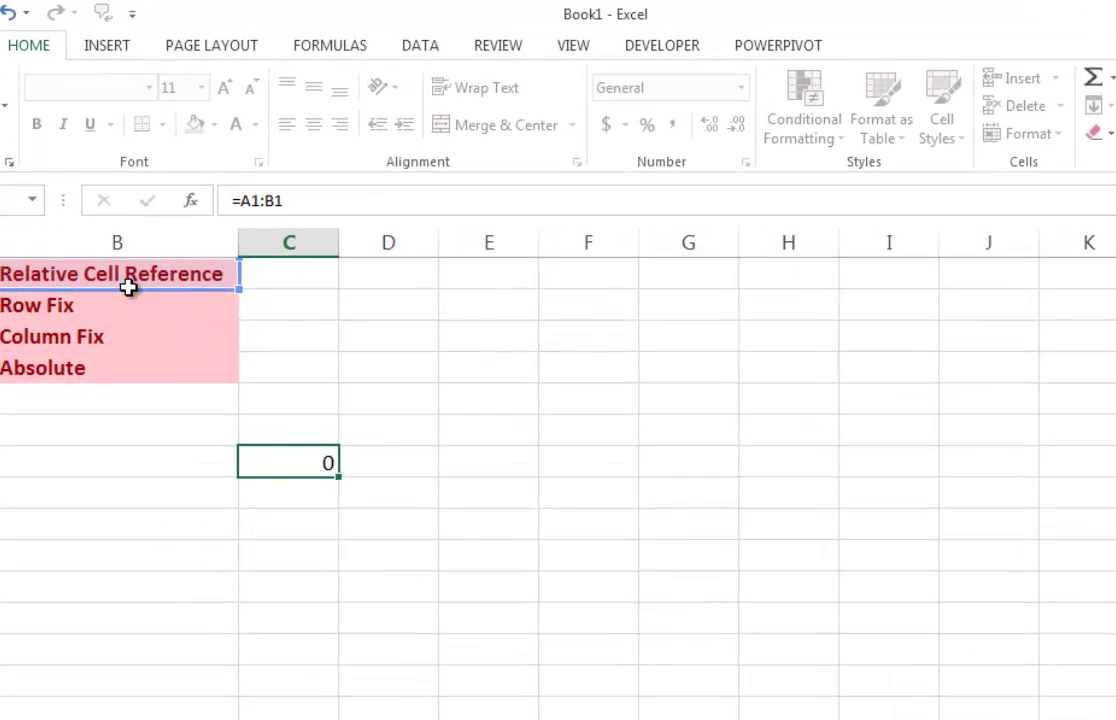
key("Return")
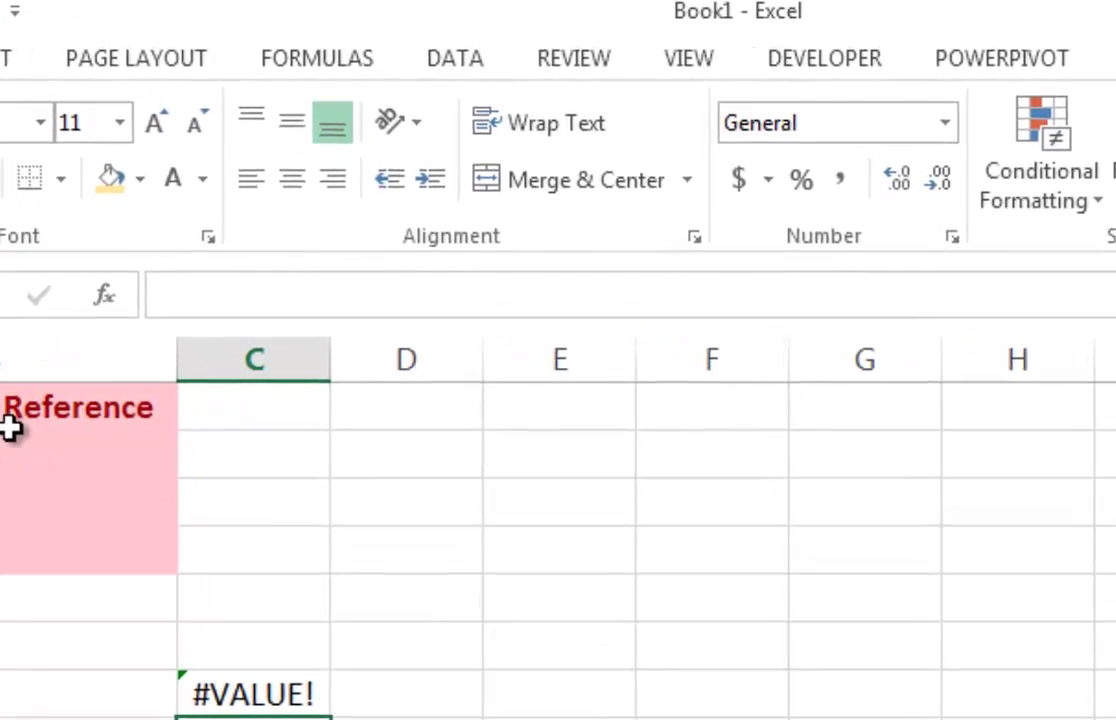
Change the formula in C7 to =A1&" "&B1 and make the cell bold.
key("Up")
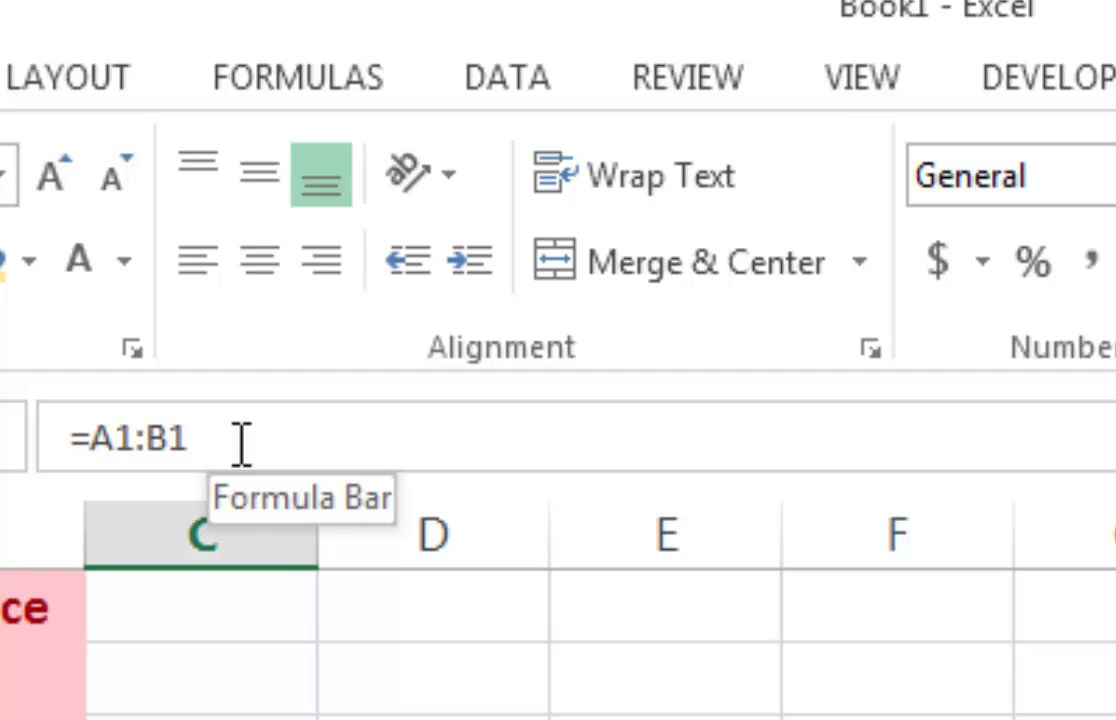
left_click(237, 438)
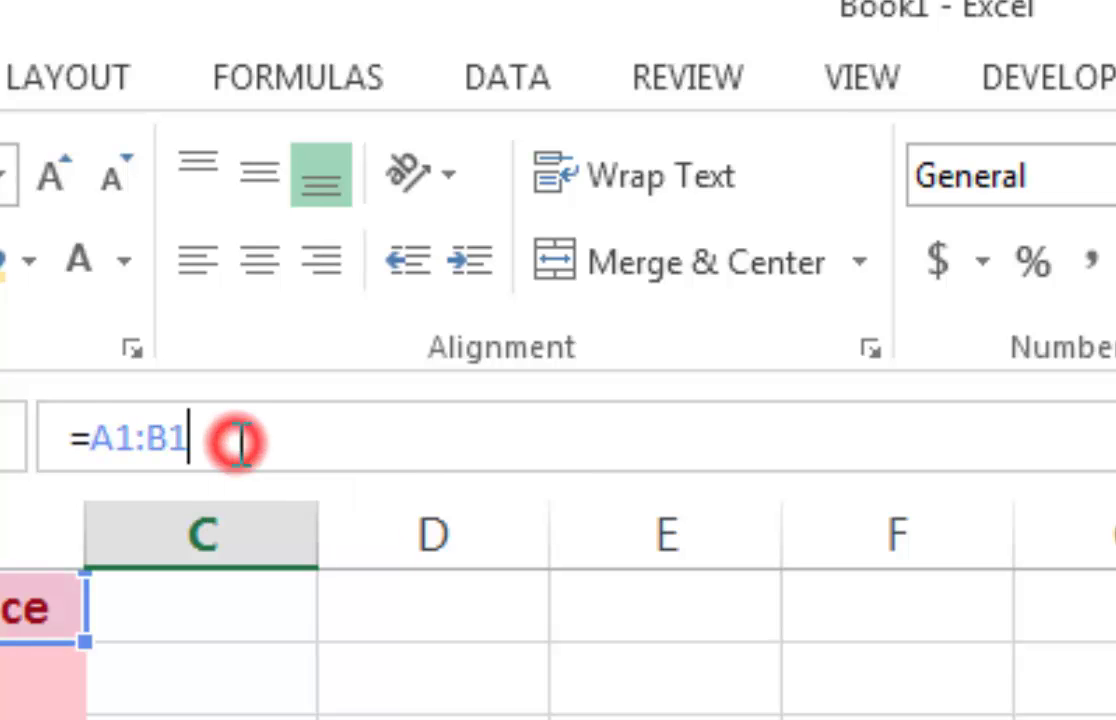
left_click(140, 440)
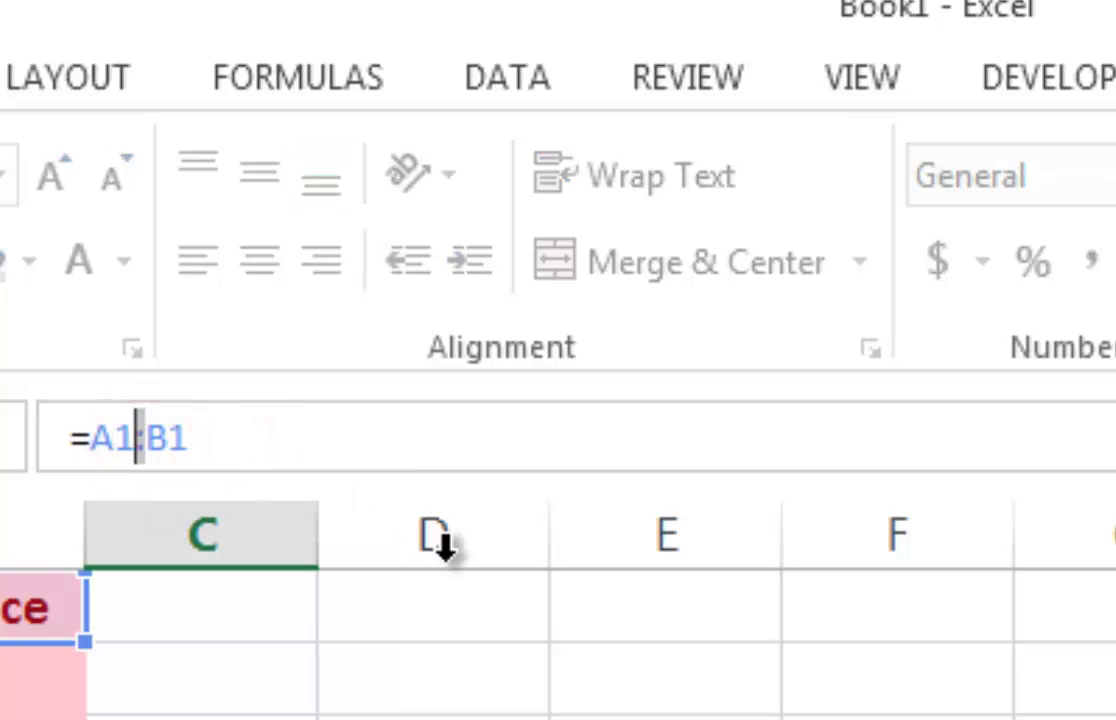
type("&")
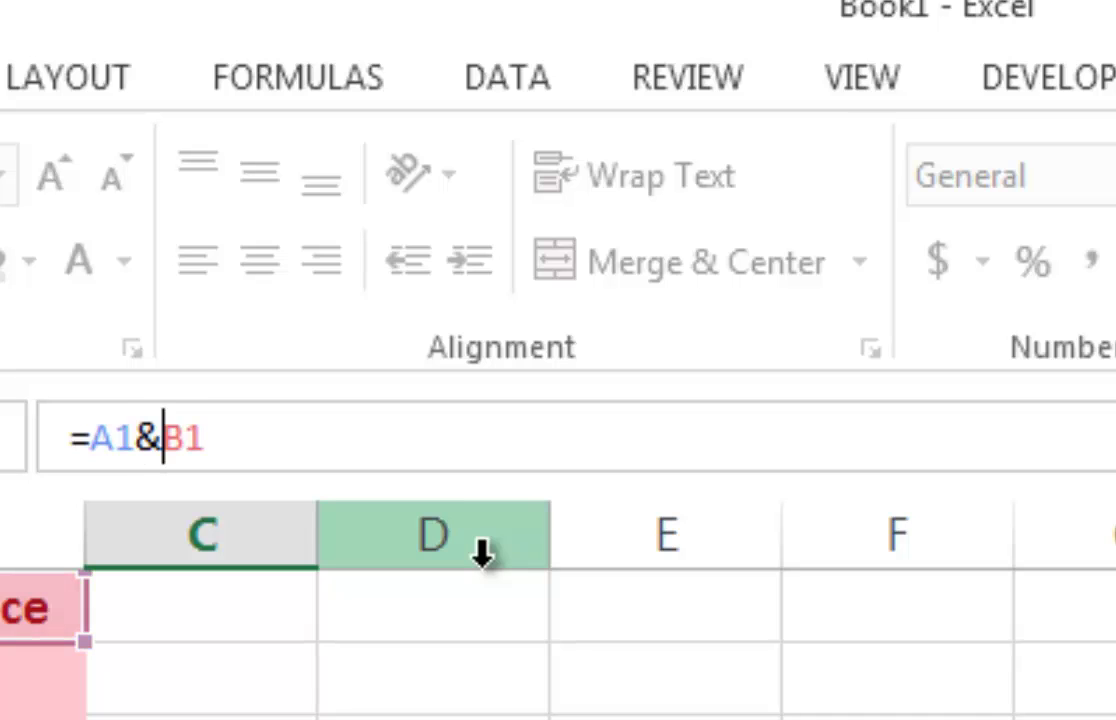
type("\"")
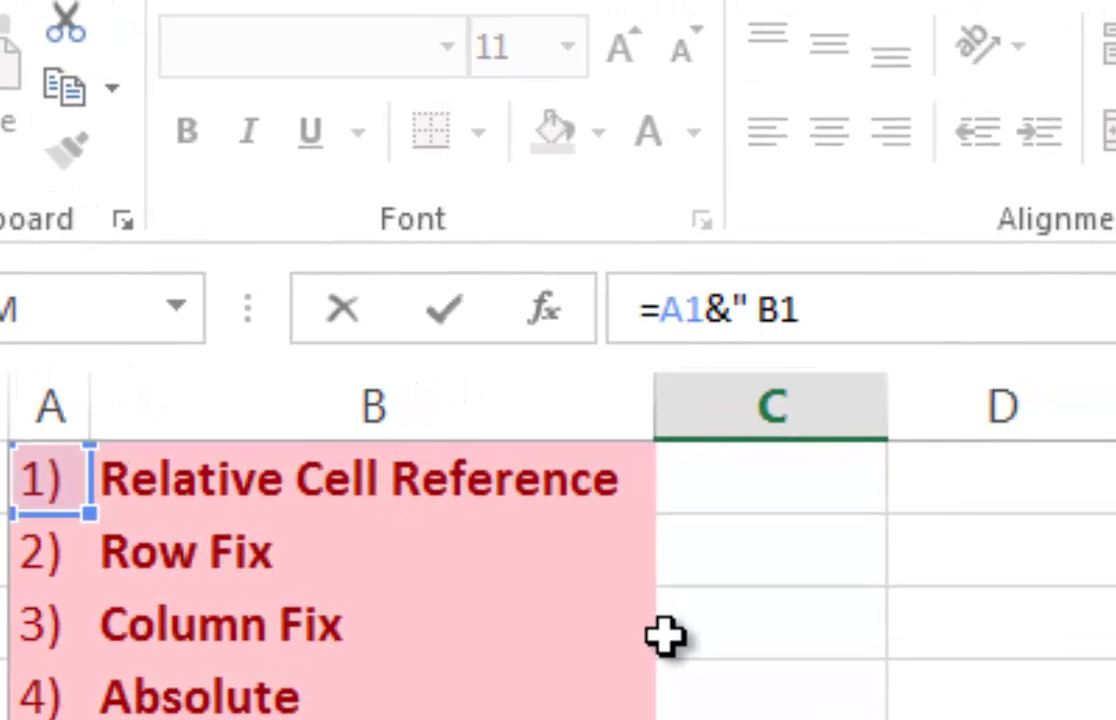
type("\"")
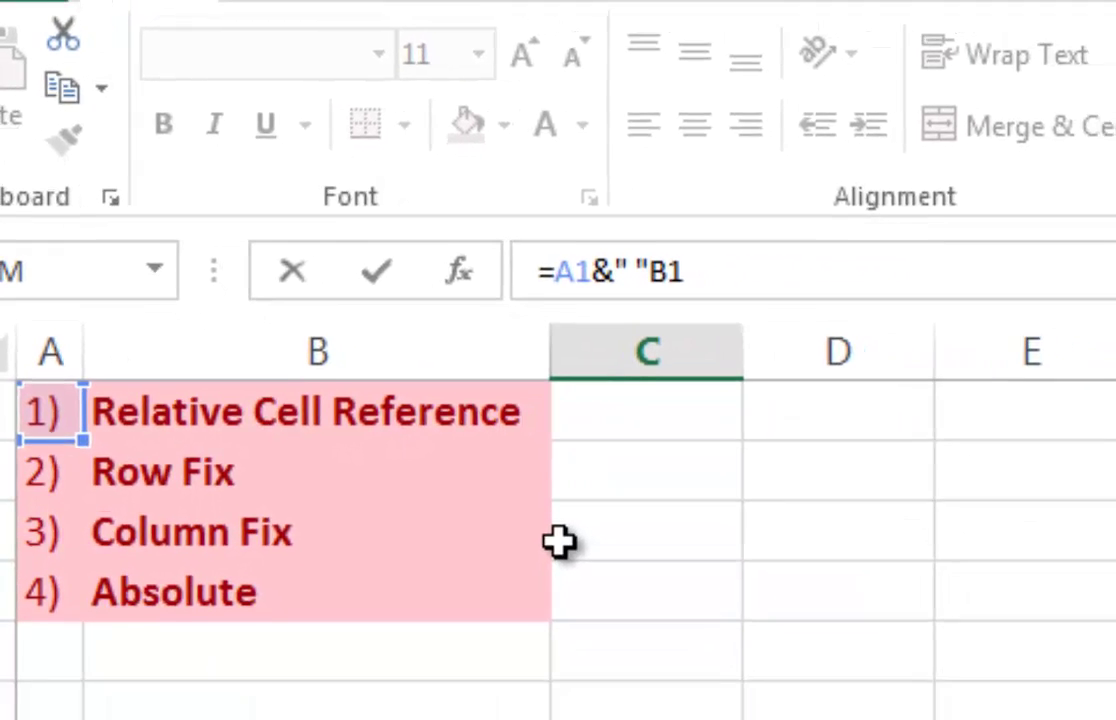
type("&")
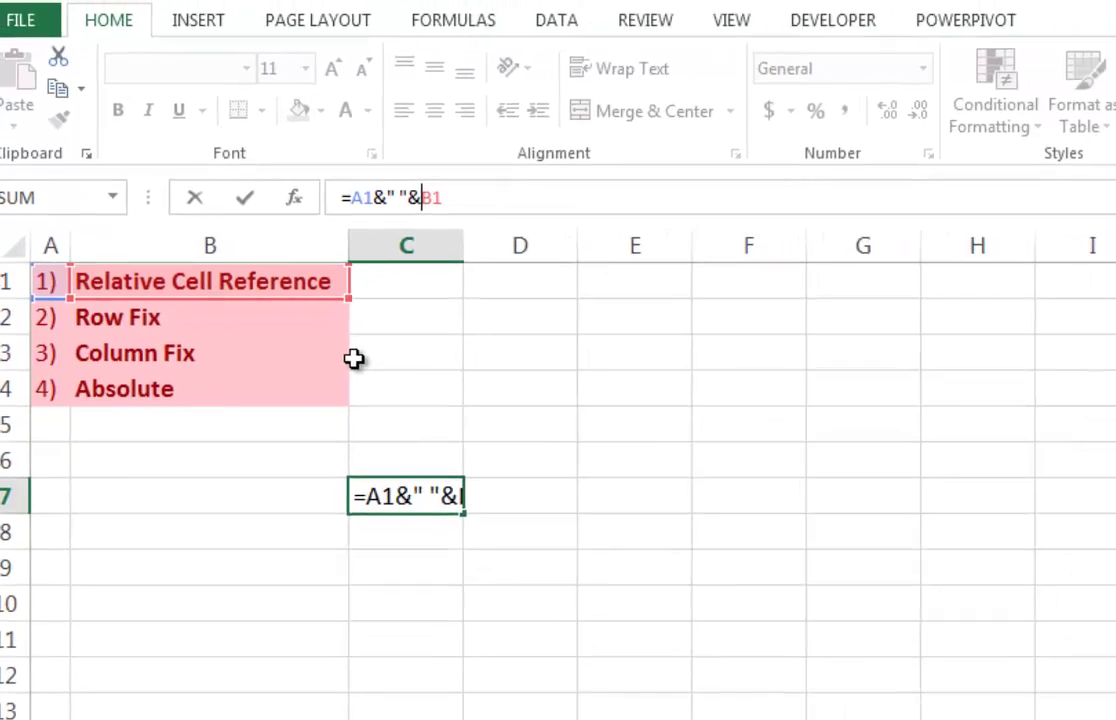
key("ctrl+Return")
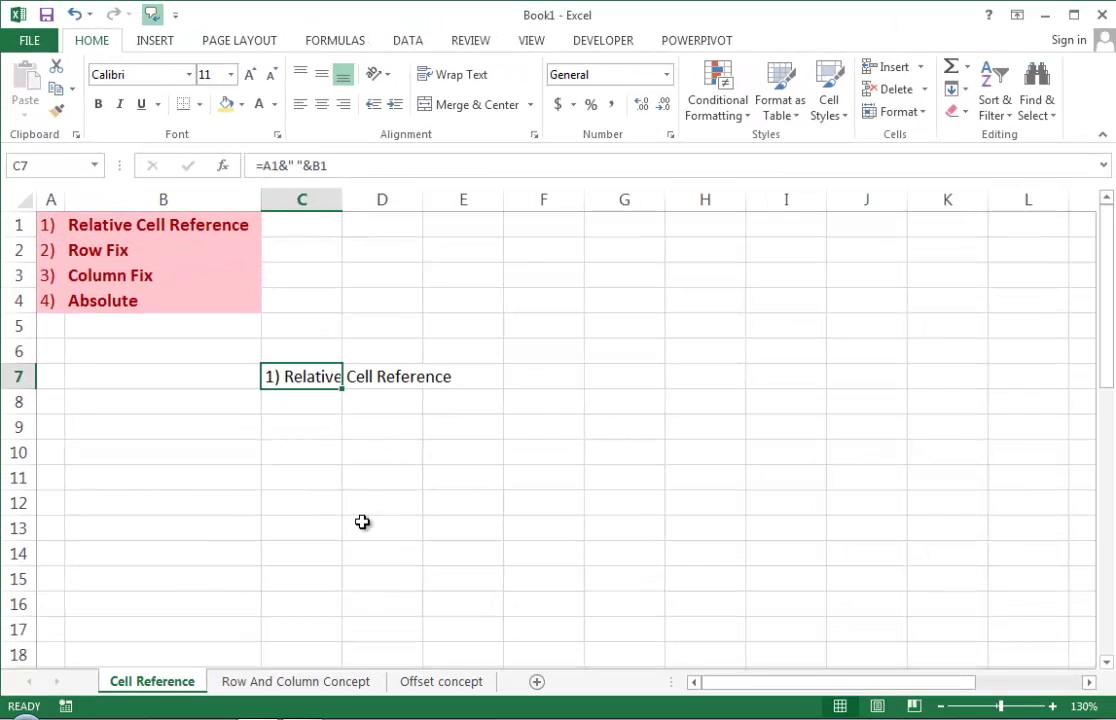
key("ctrl+b")
Enter 1 in cell C9 below the heading as the starting number.
left_click(338, 436)
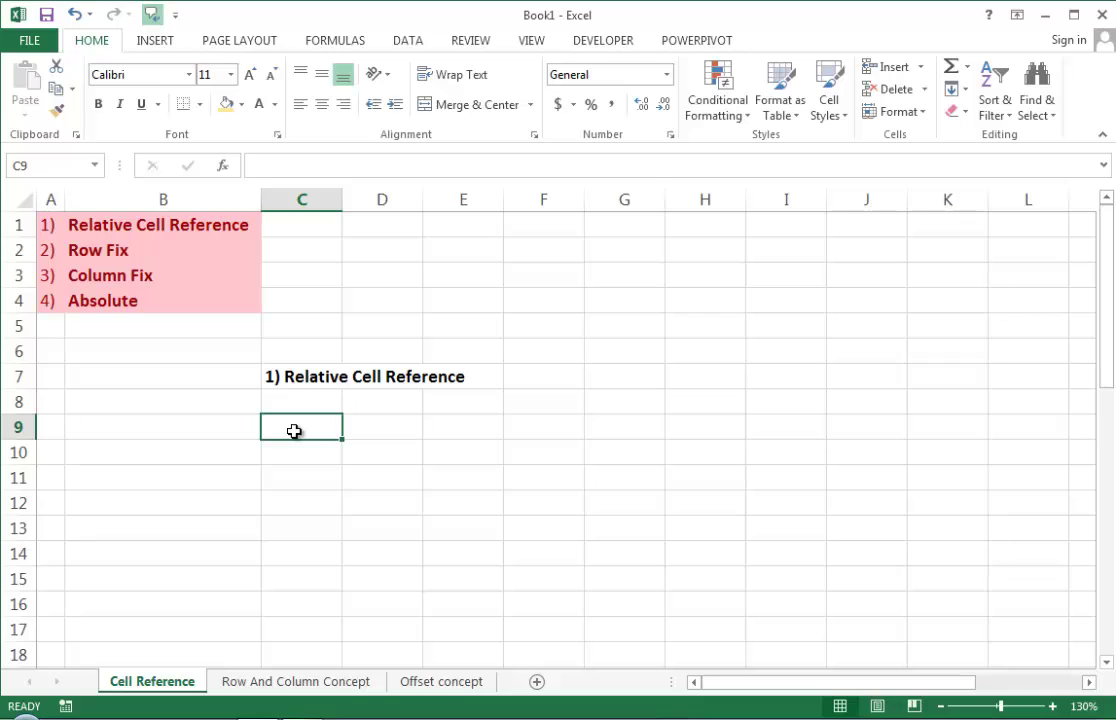
type("1")
key("Return")
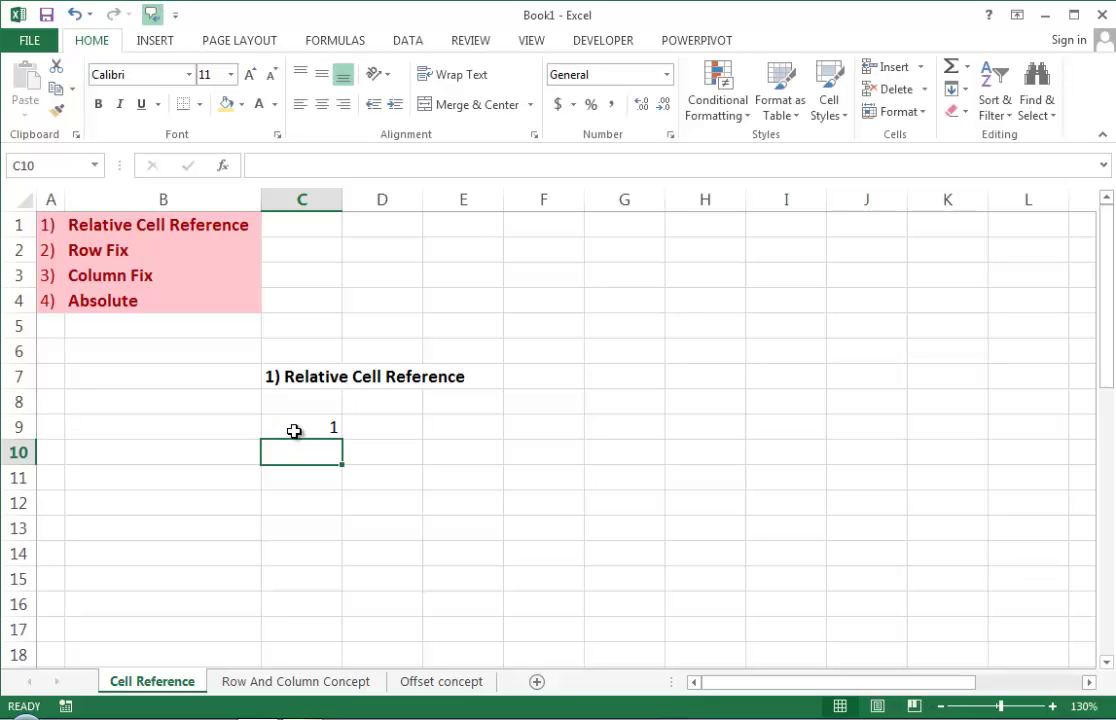
Fill a linear series along row 9 starting from C9, with step value 1 and stop value 5.
left_click(295, 429)
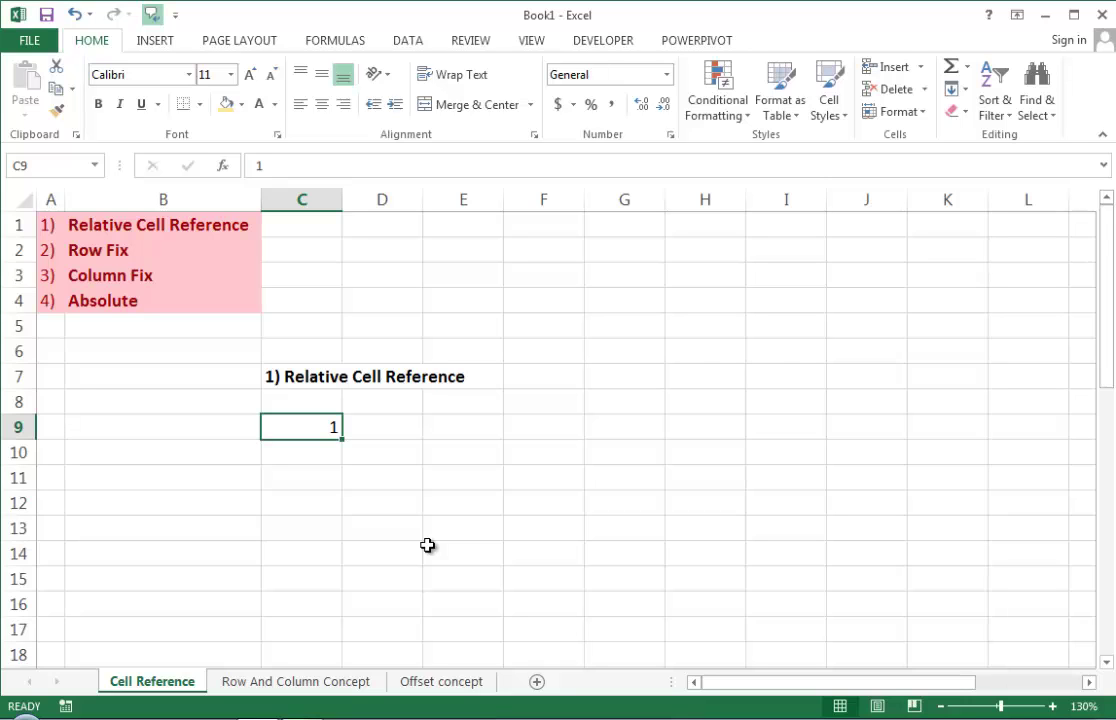
key("alt")
key("e")
key("i")
key("s")
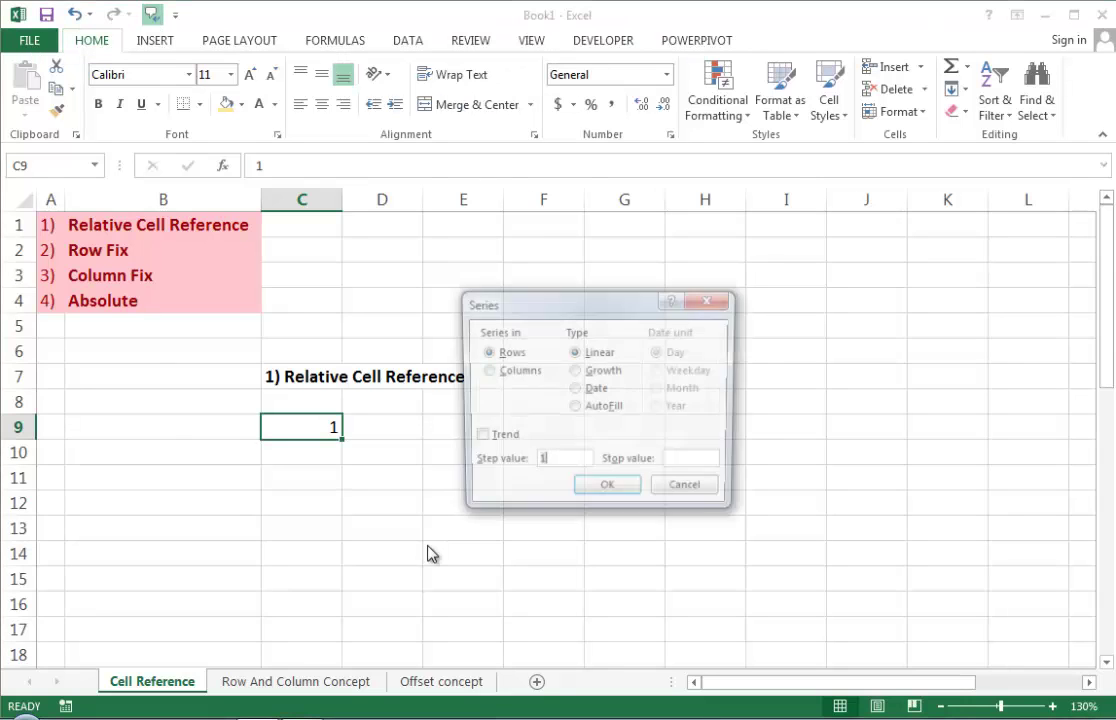
left_click_drag(576, 296, 514, 458)
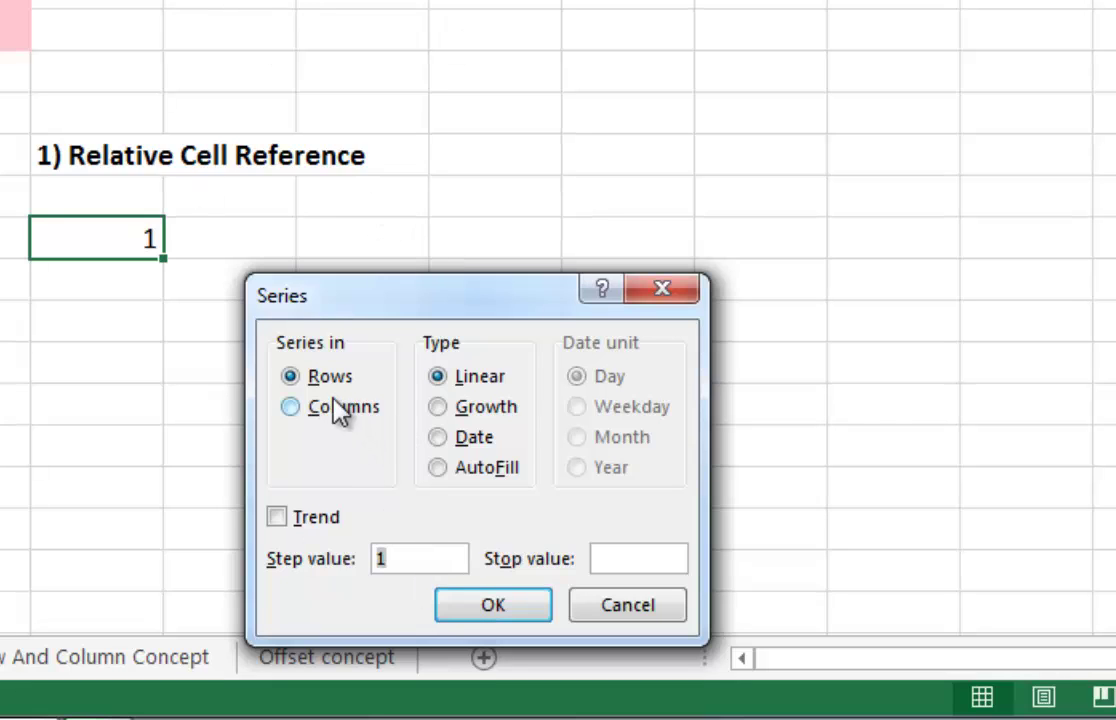
left_click(305, 376)
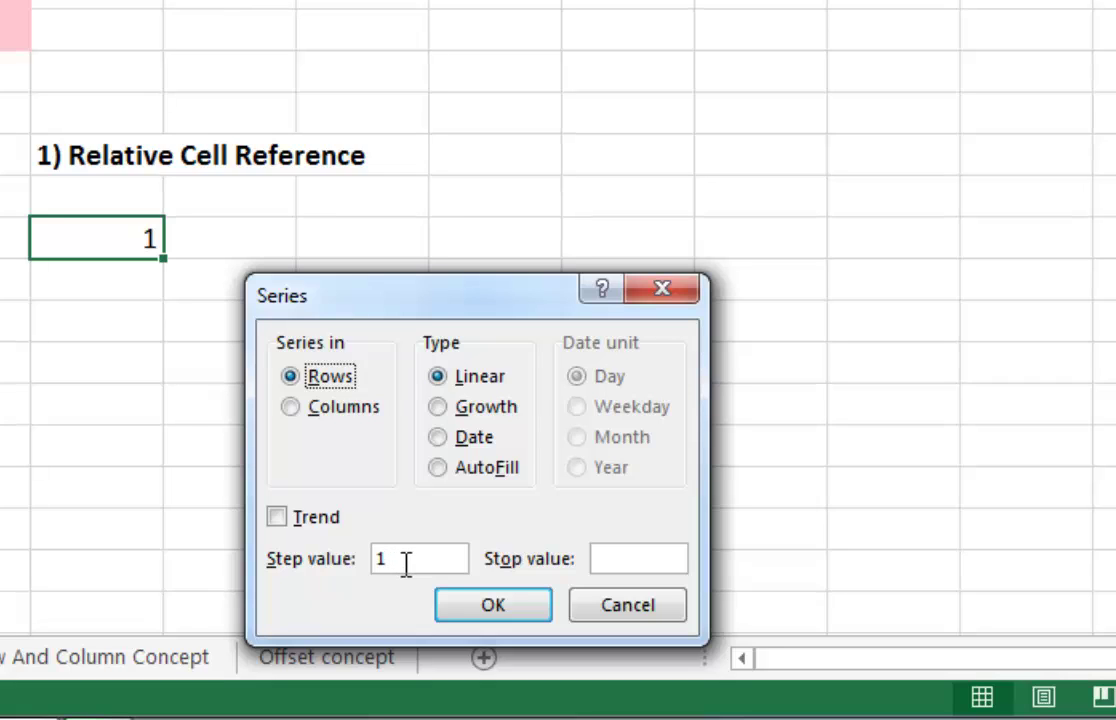
left_click(634, 563)
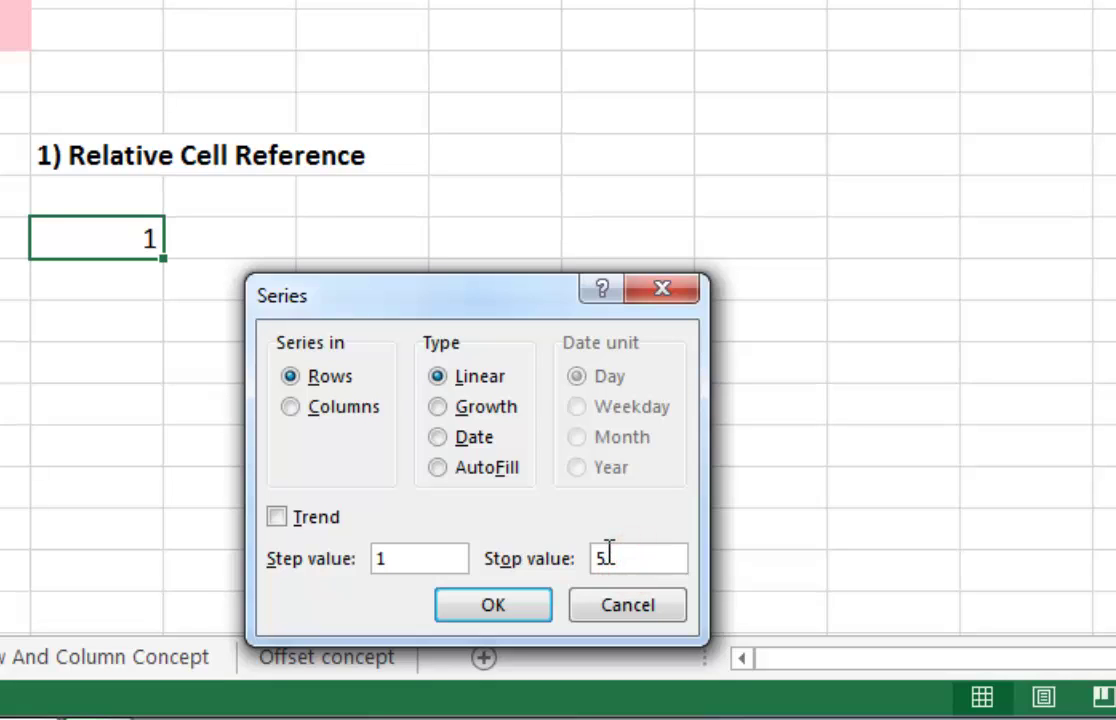
left_click(491, 596)
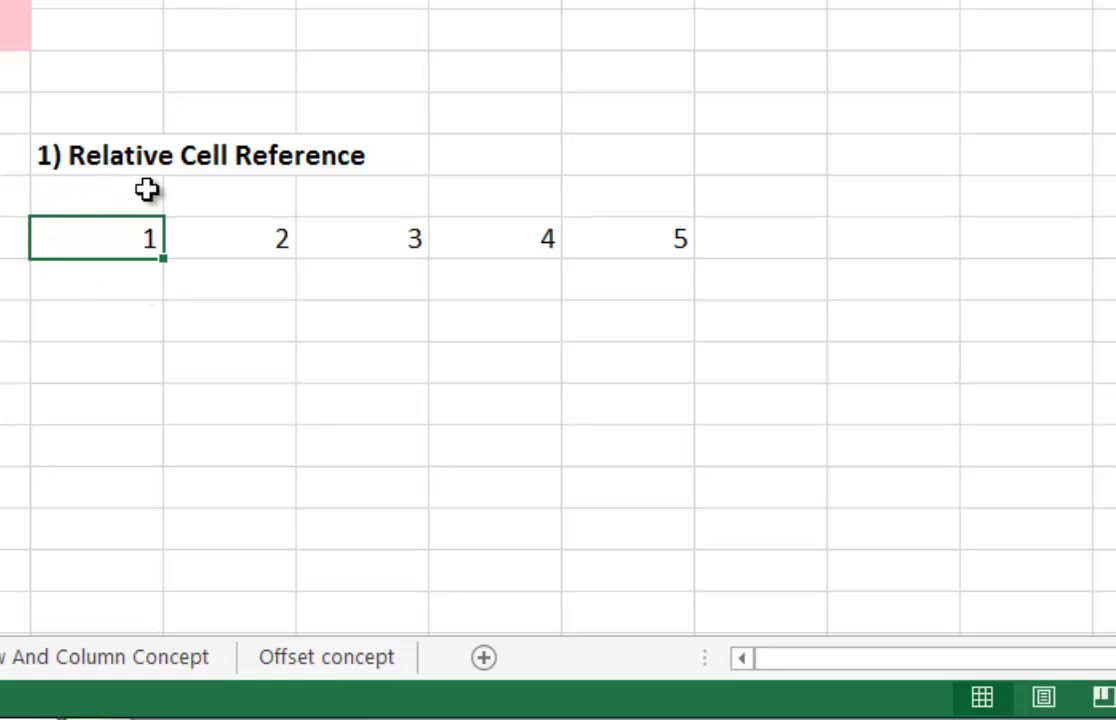
Fill a linear series down column C starting from C9, with step value 1 and stop value 5.
key("alt+h")
key("f")
key("i")
key("s")
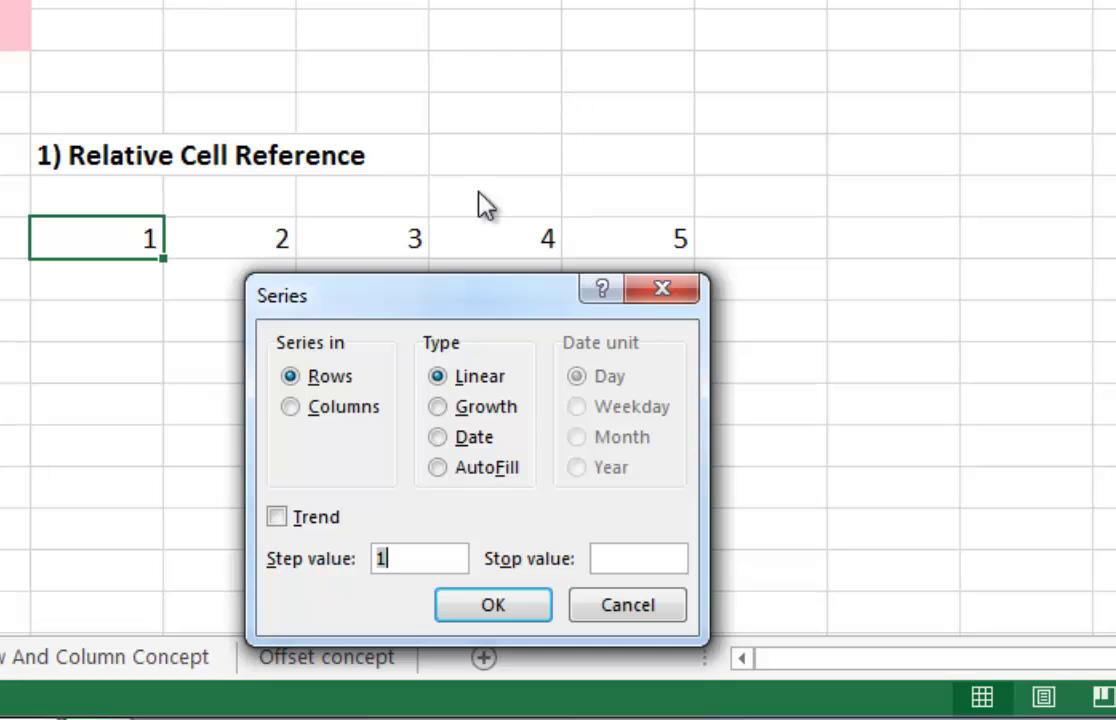
left_click(289, 407)
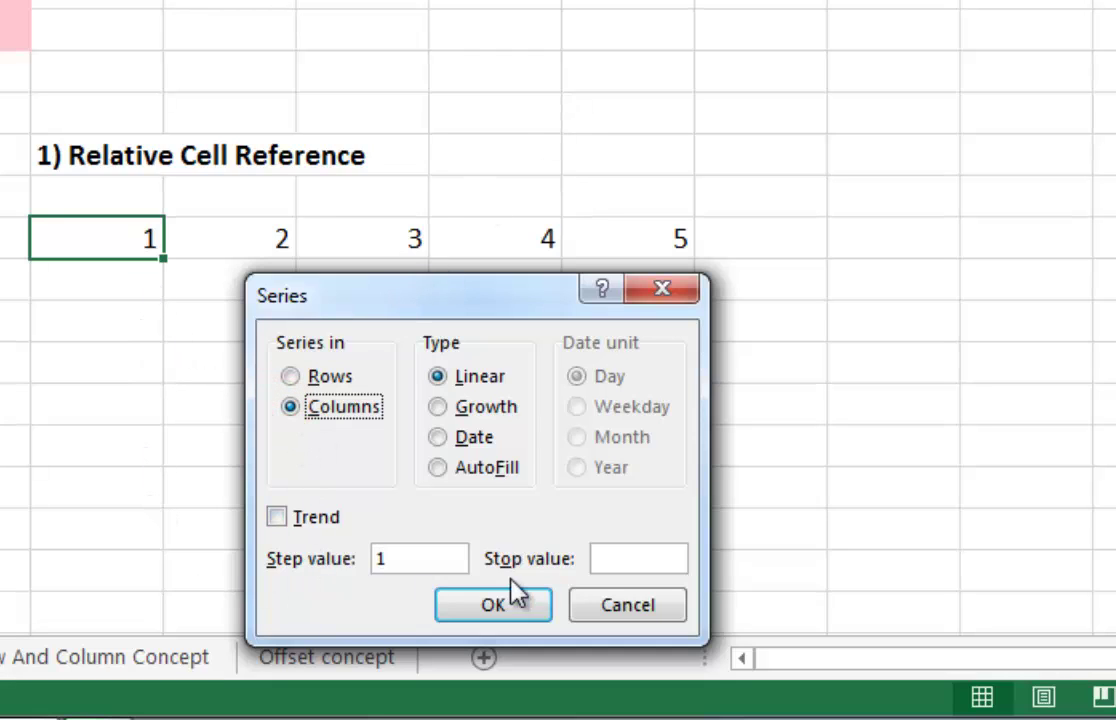
left_click(630, 560)
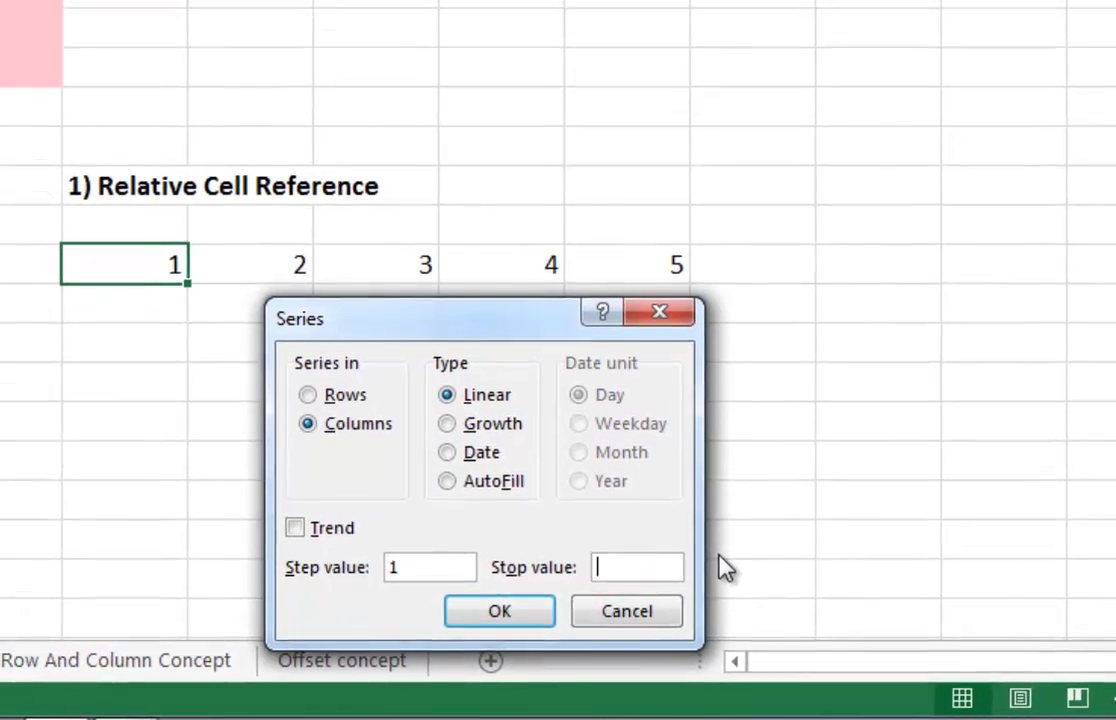
type("5")
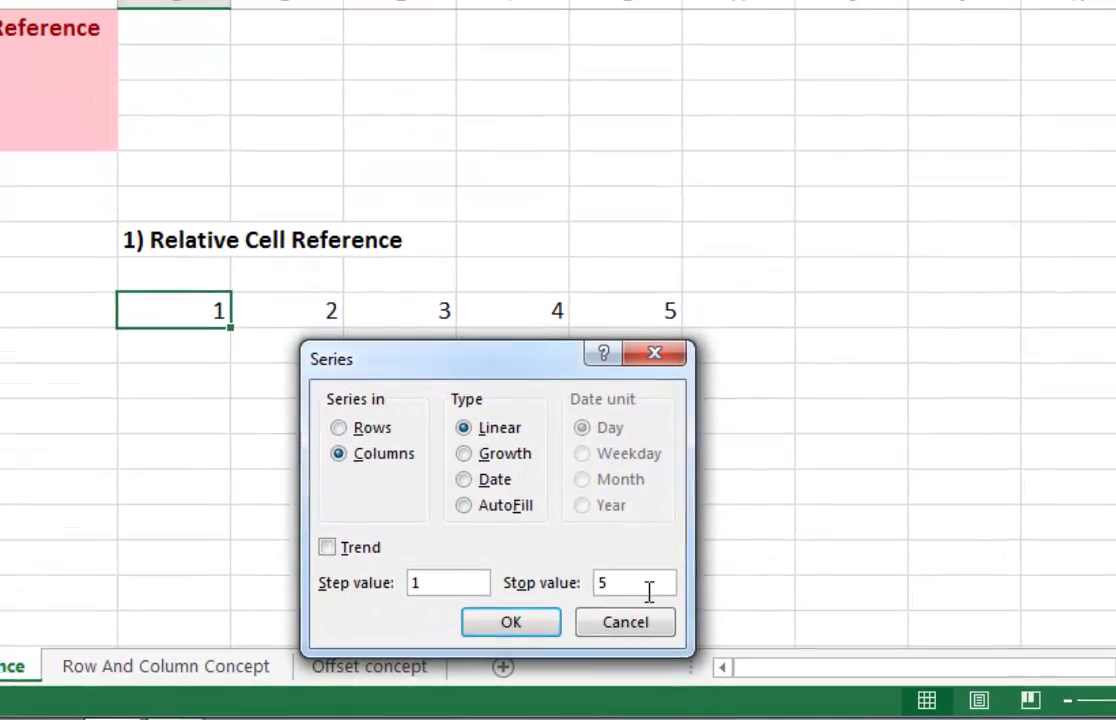
left_click(492, 640)
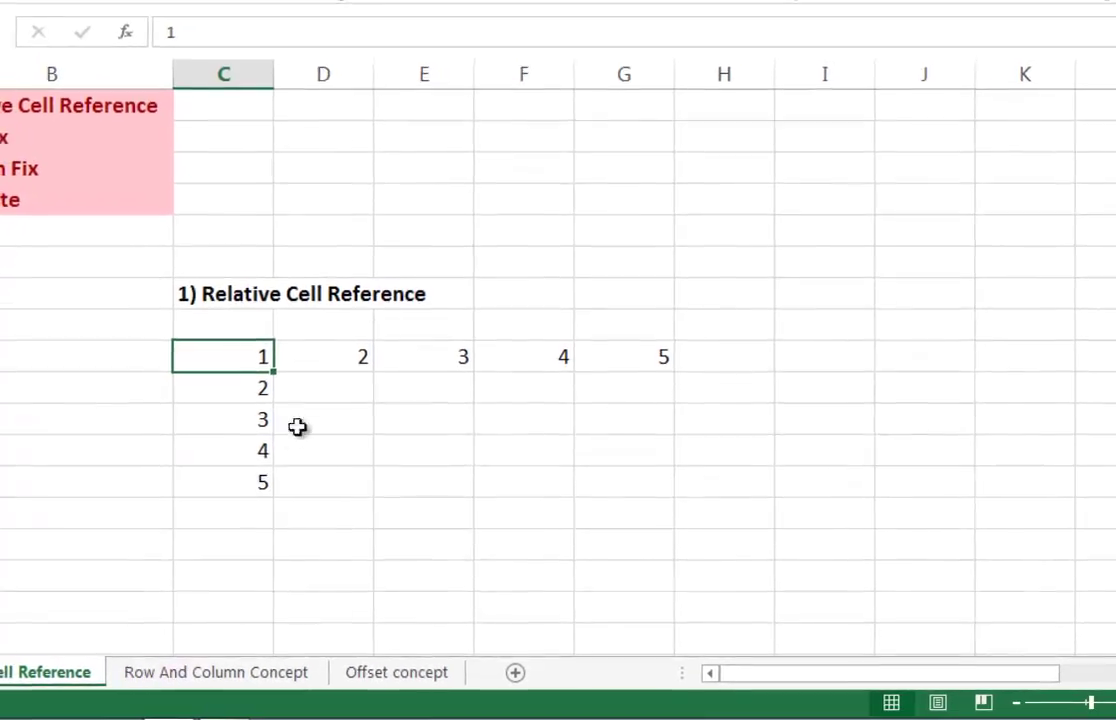
Shade the number headers C9:G9 and C10:C13 with a light orange fill.
left_click(300, 356)
left_click_drag(240, 368, 661, 368)
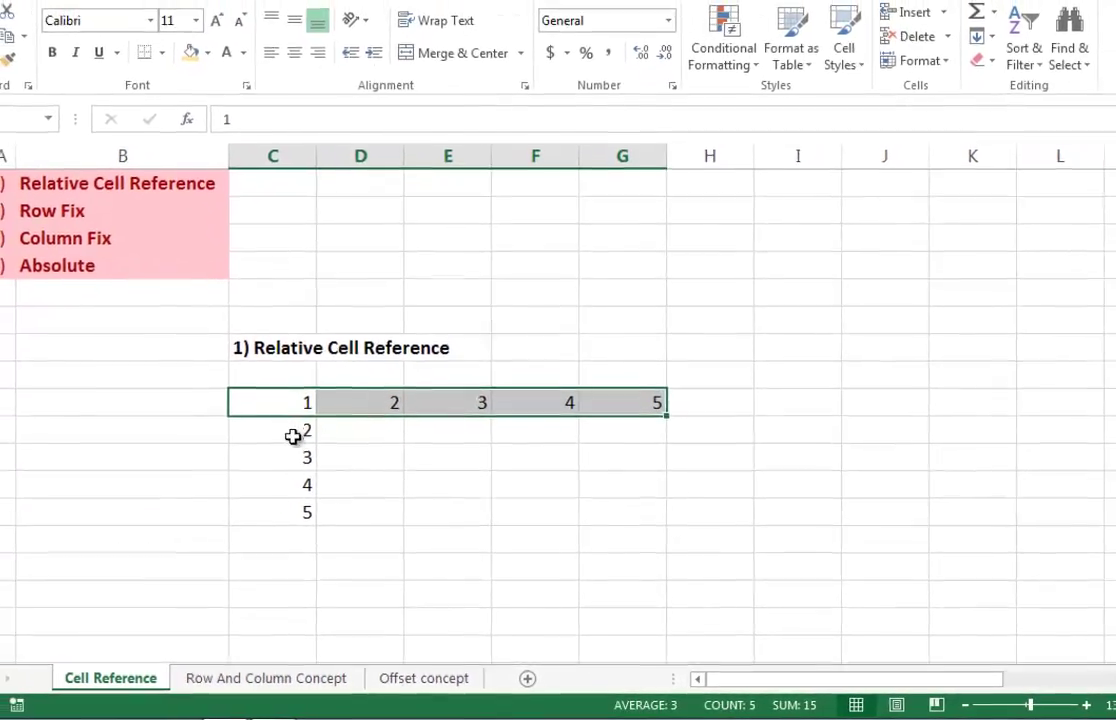
left_click_drag(262, 398, 268, 490, "ctrl")
left_click_drag(313, 522, 305, 522, "ctrl")
left_click(222, 76)
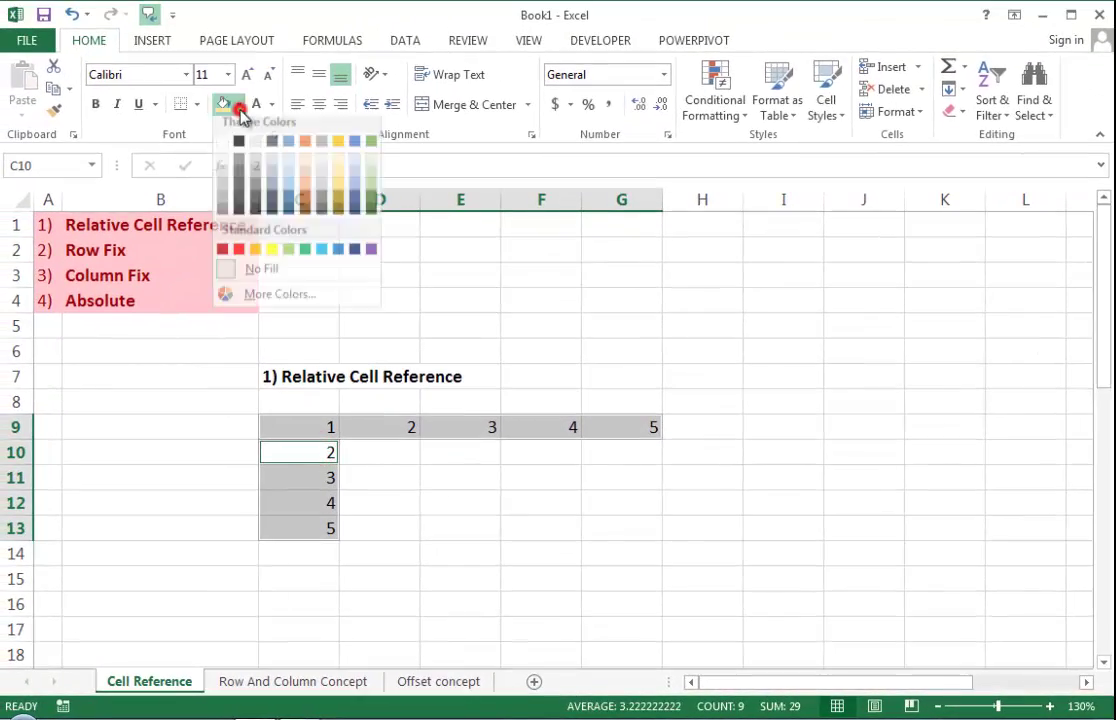
left_click(303, 198)
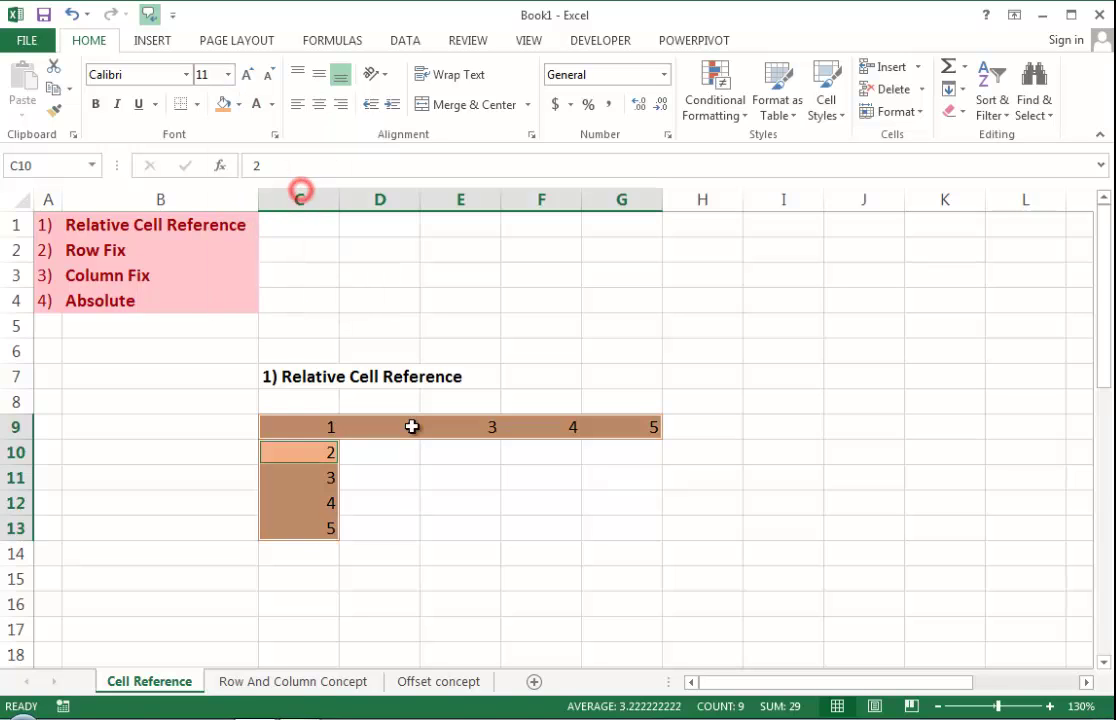
left_click(406, 453)
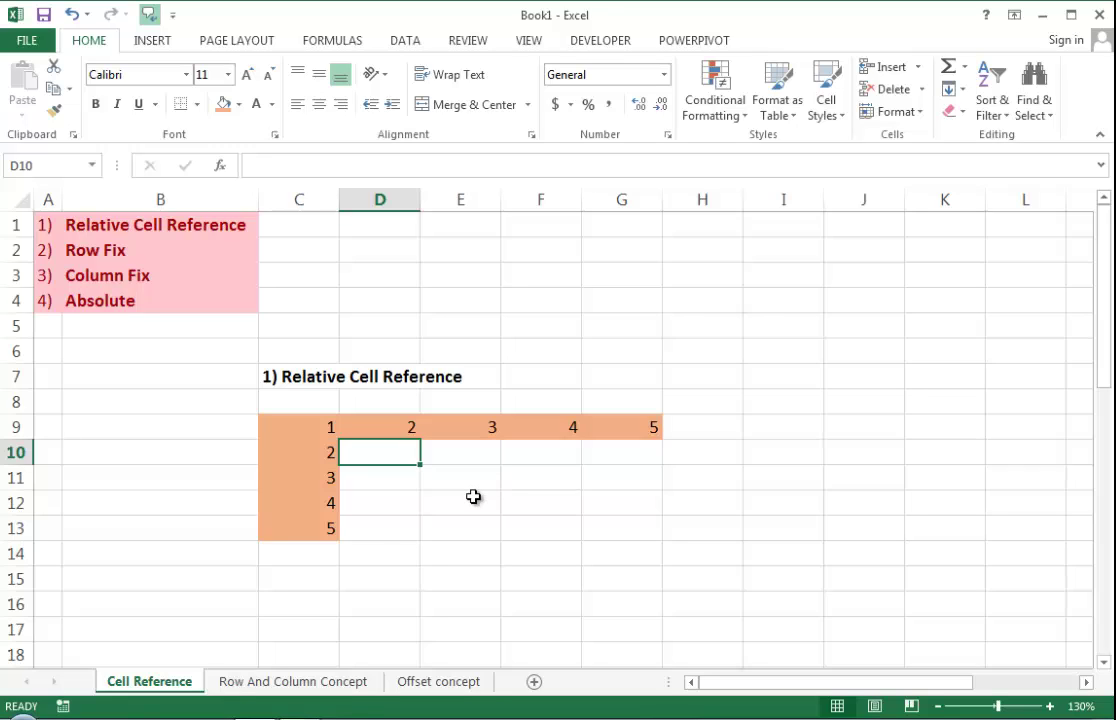
Enter the relative reference =C9 in cell D10 and fill it across row 10 to G10.
type("=")
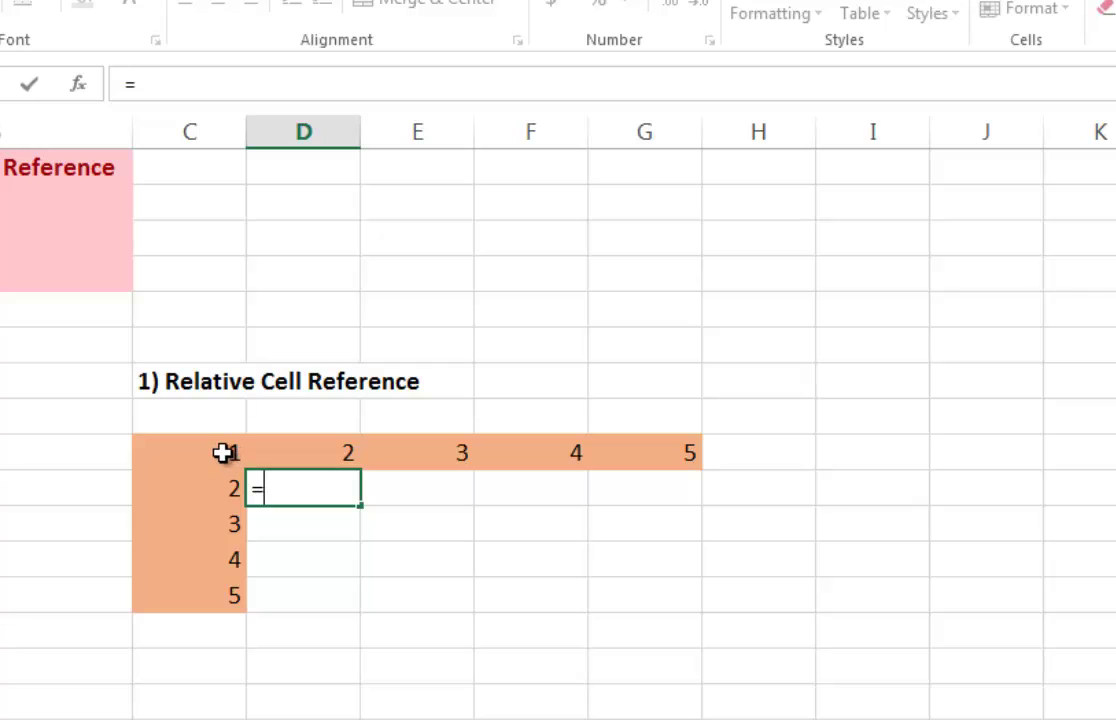
left_click(222, 453)
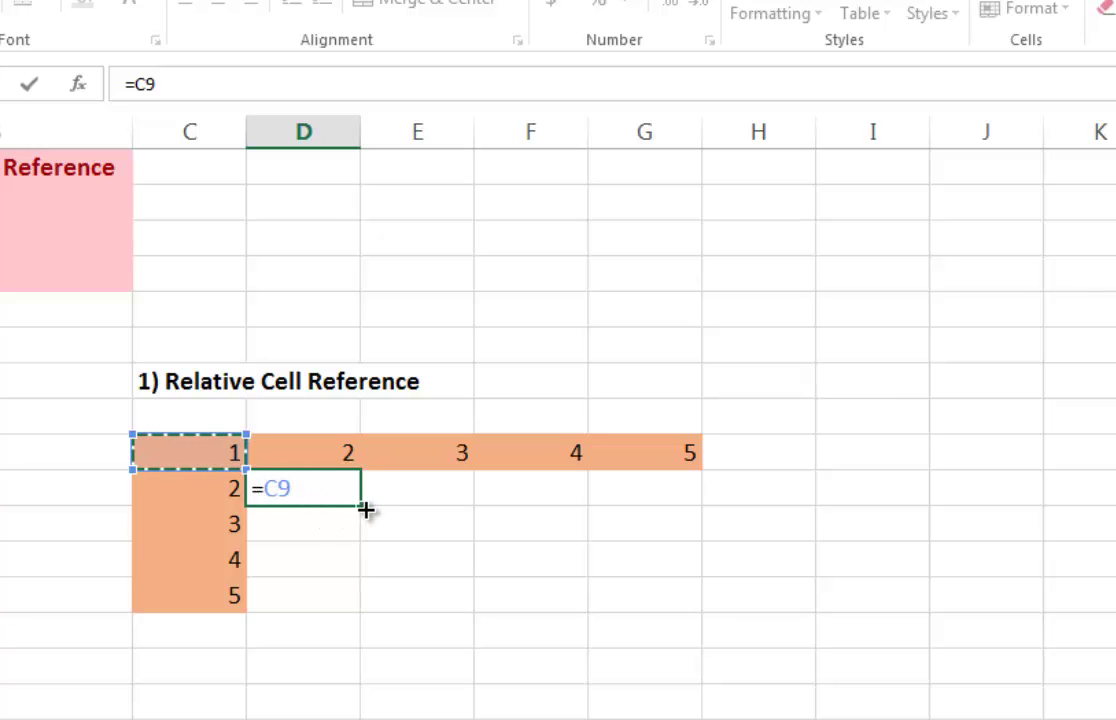
key("Return")
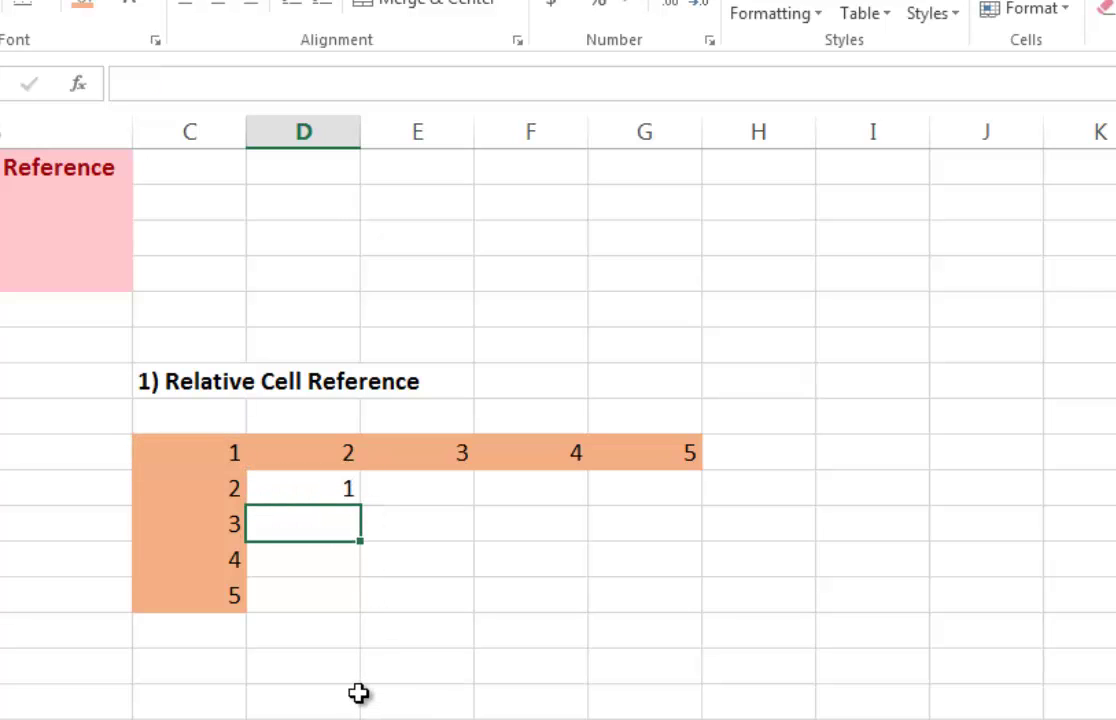
left_click(343, 484)
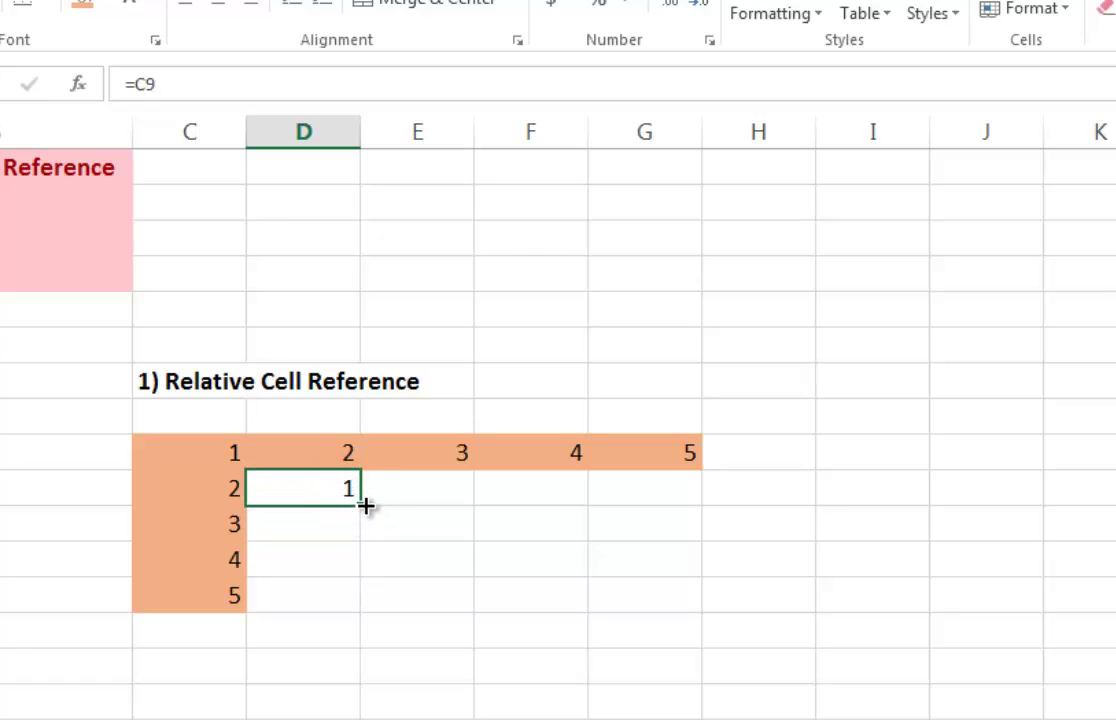
left_click_drag(365, 505, 653, 492)
Inspect the formulas in cells D10 to G10 to see which header cell each one references.
left_click(409, 490)
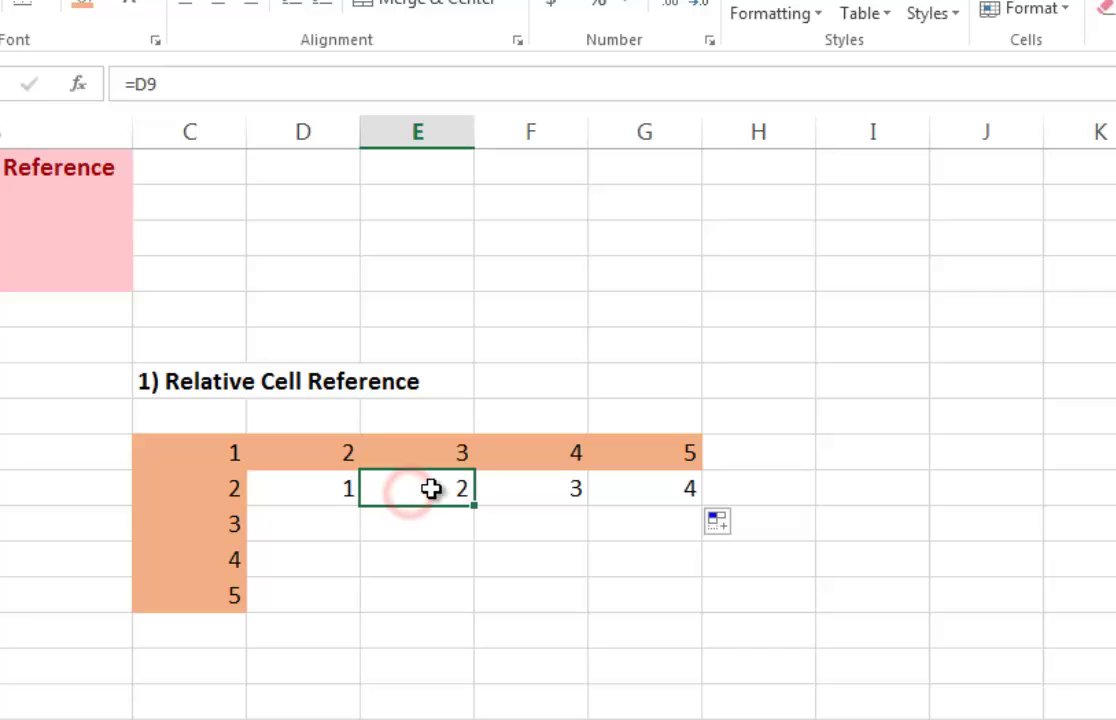
double_click(431, 488)
left_click(258, 452)
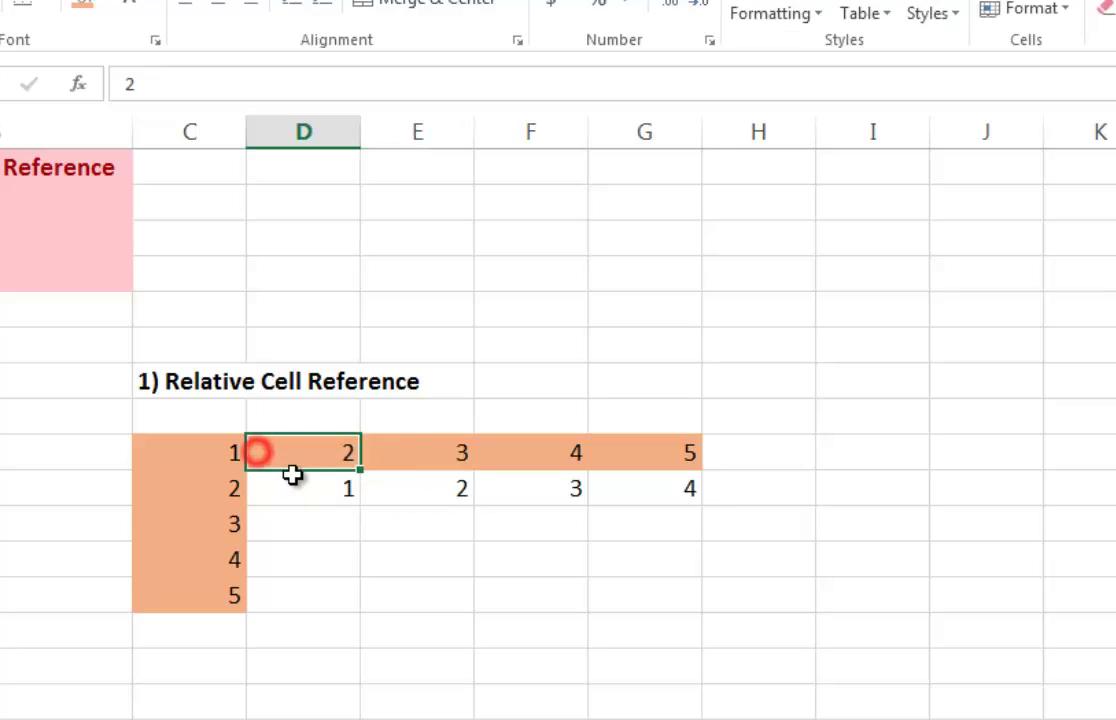
double_click(291, 474)
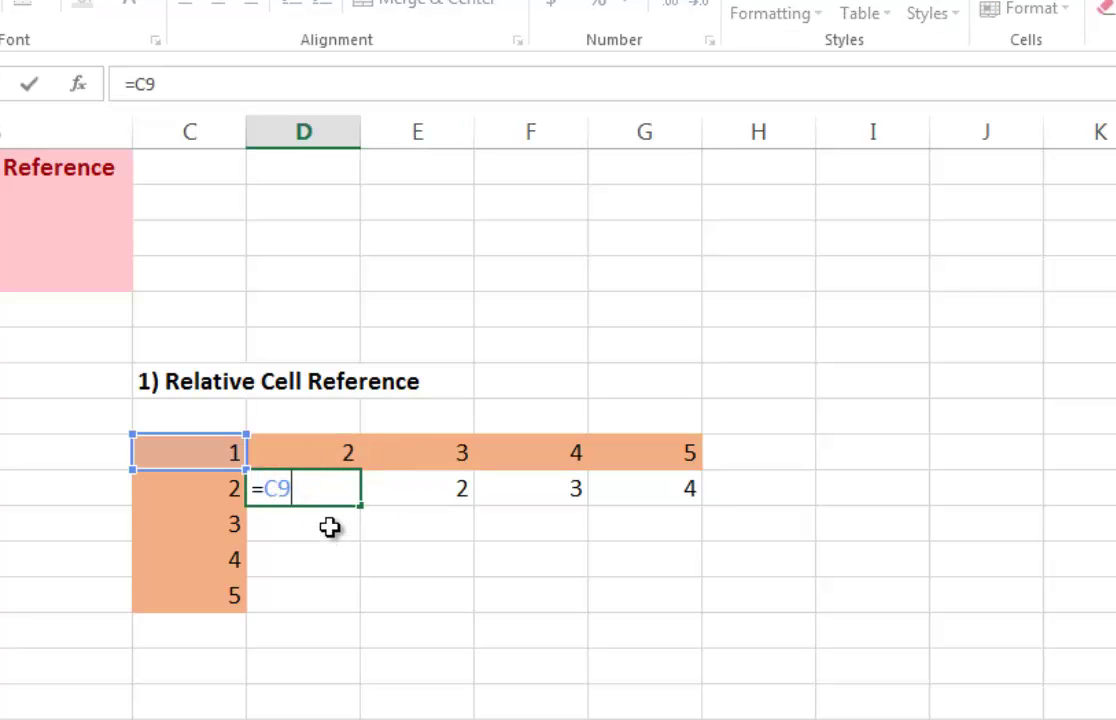
double_click(456, 486)
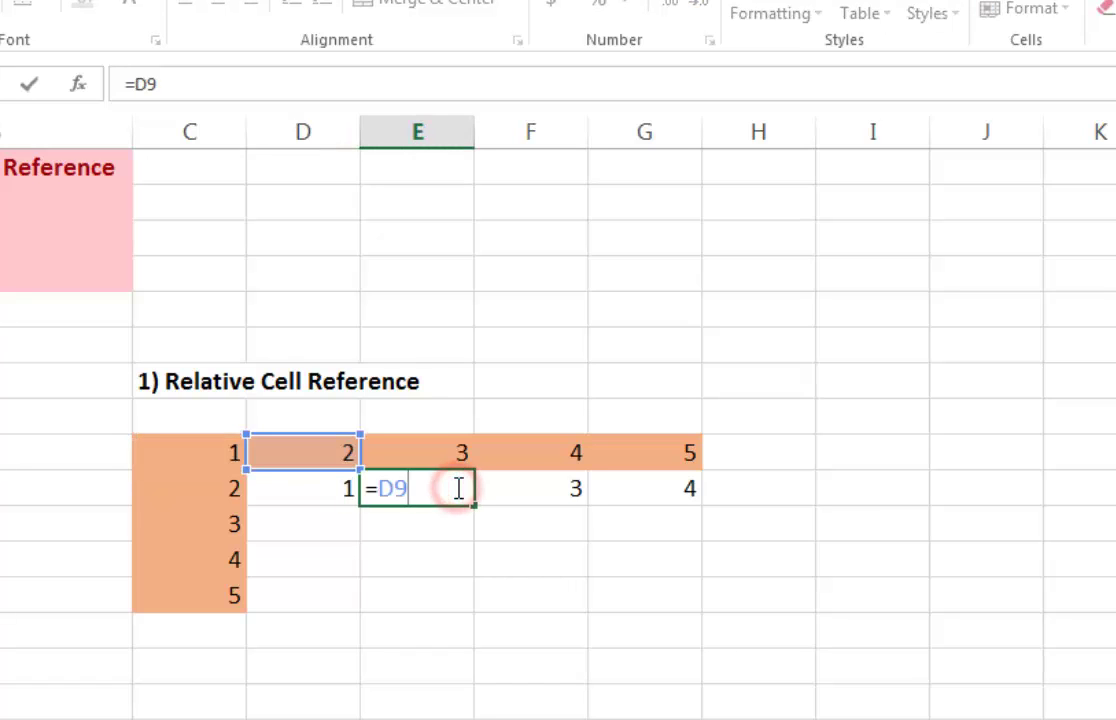
double_click(550, 495)
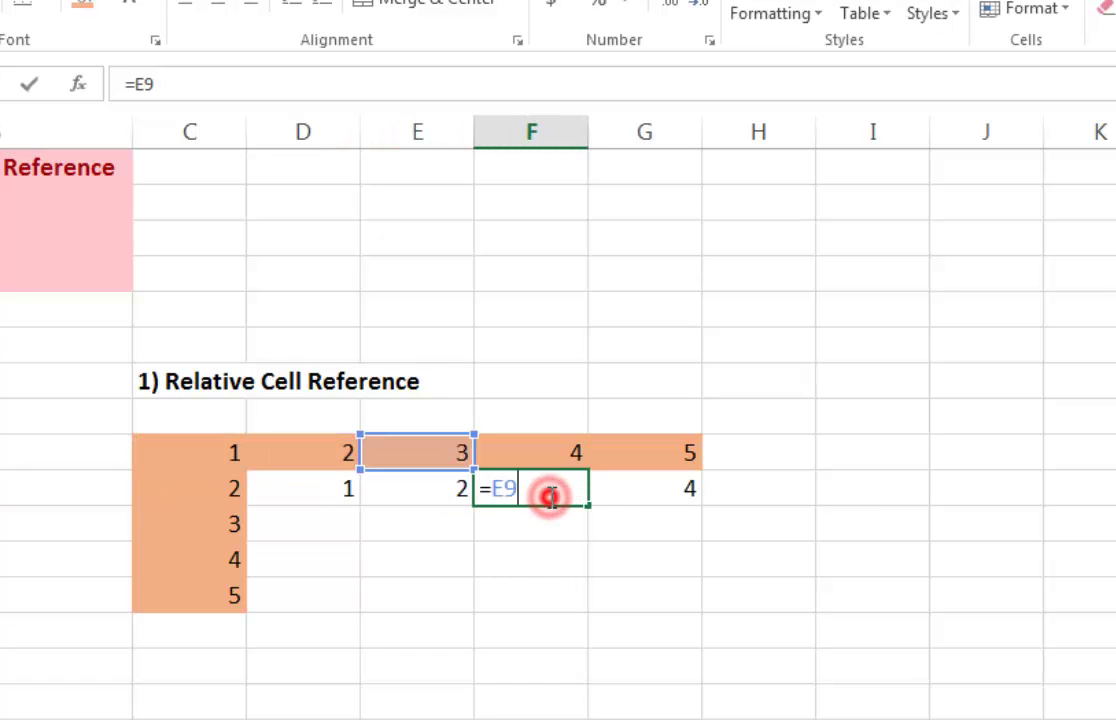
double_click(616, 493)
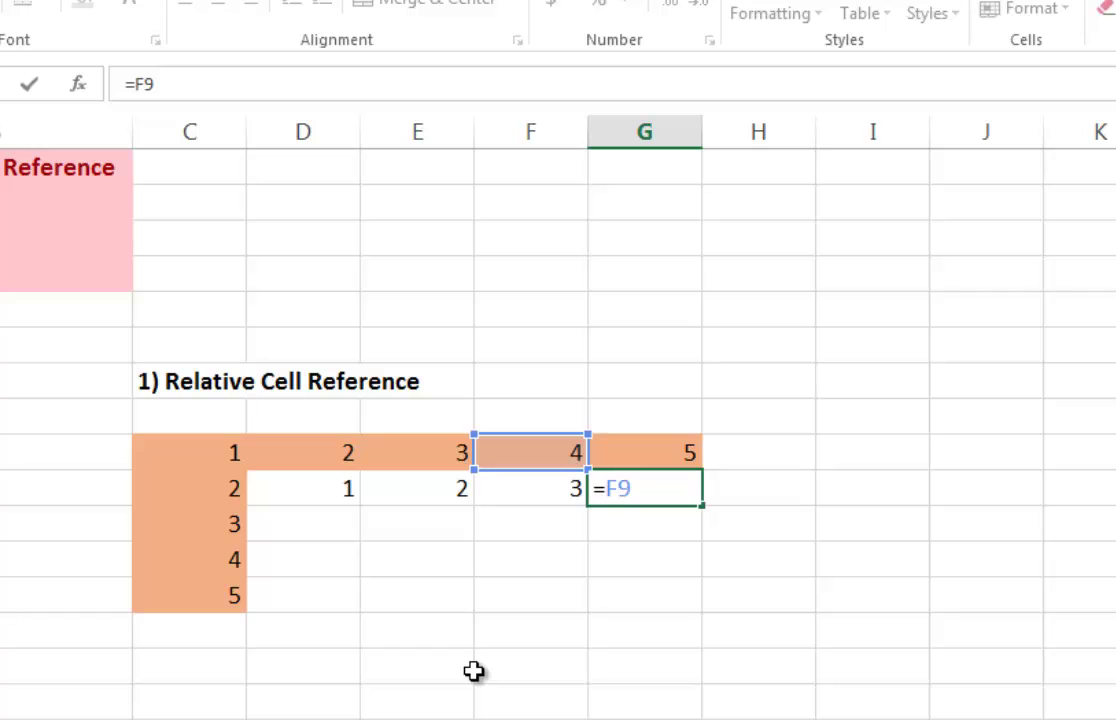
key("Escape")
Fill the formula in D10 down column D to D13.
left_click(343, 488)
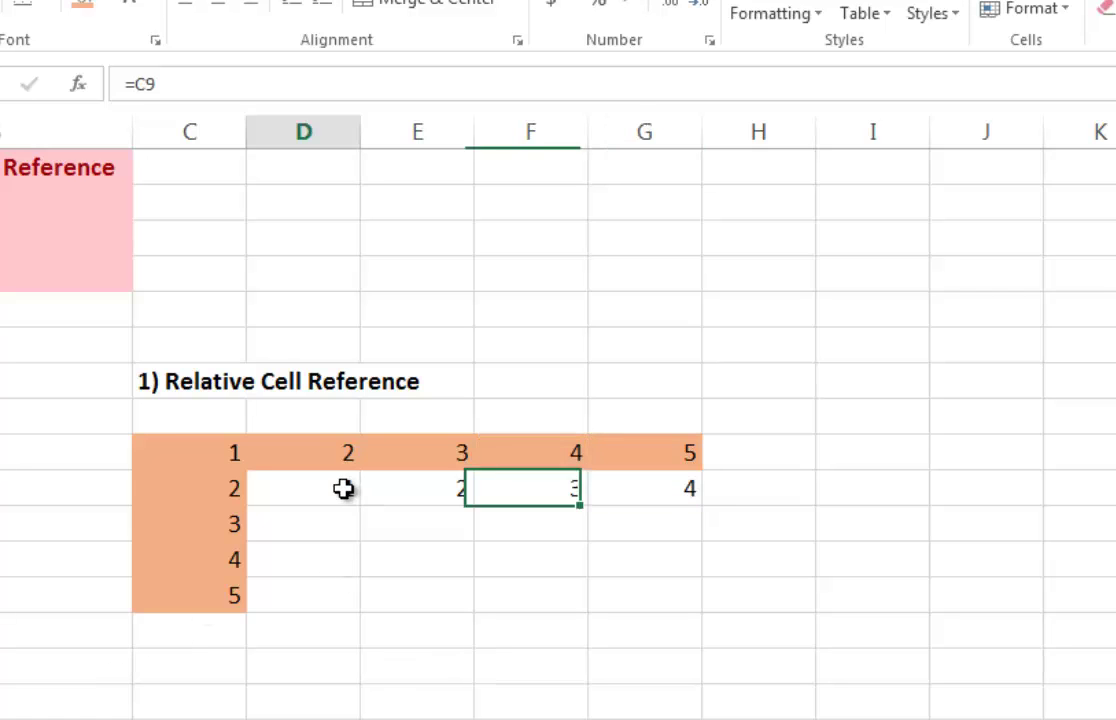
left_click_drag(358, 510, 341, 598)
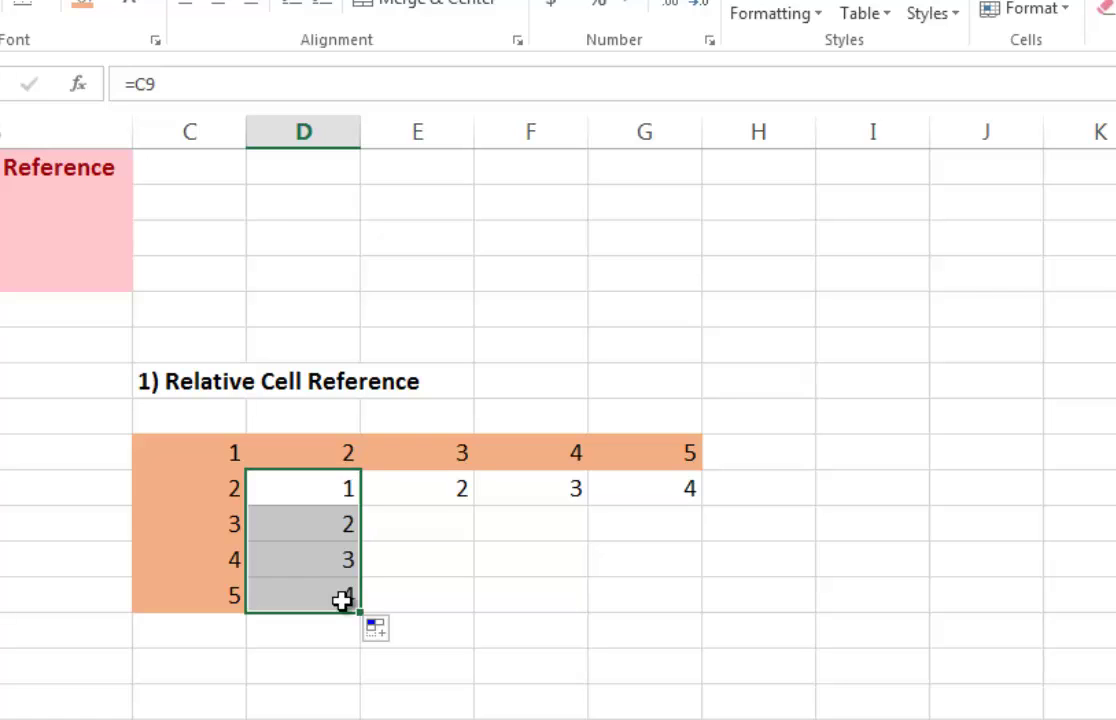
Inspect the formulas in cells D10 to D12 to see how the reference shifts down the column.
double_click(344, 522)
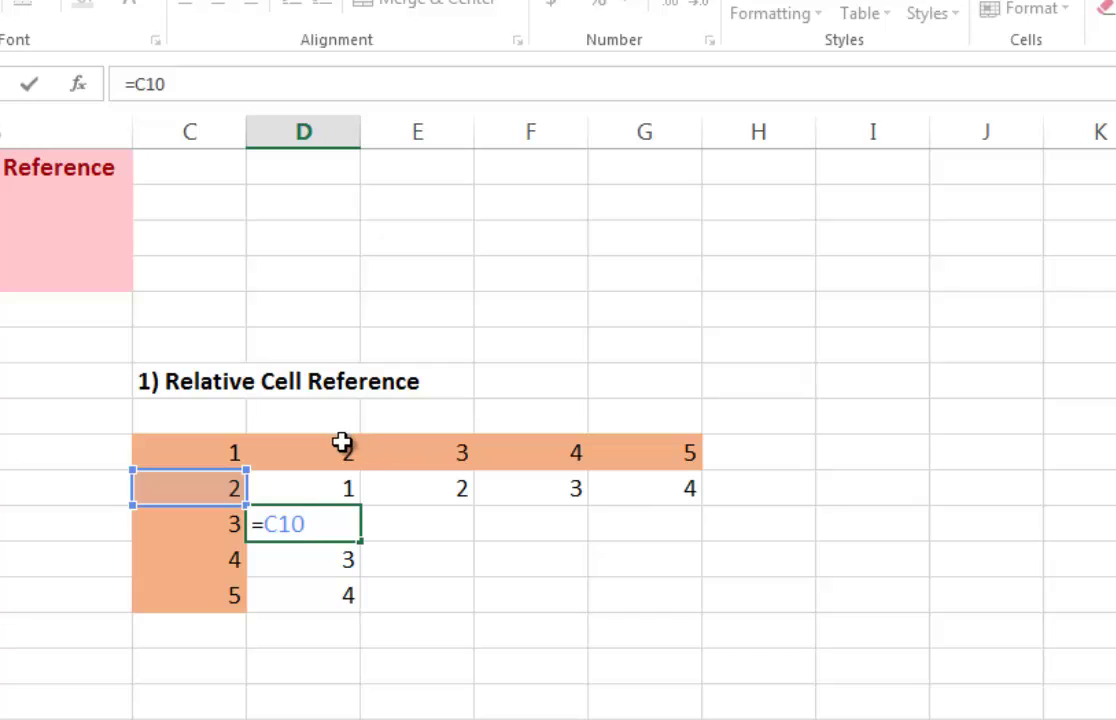
key("ctrl+Return")
double_click(320, 492)
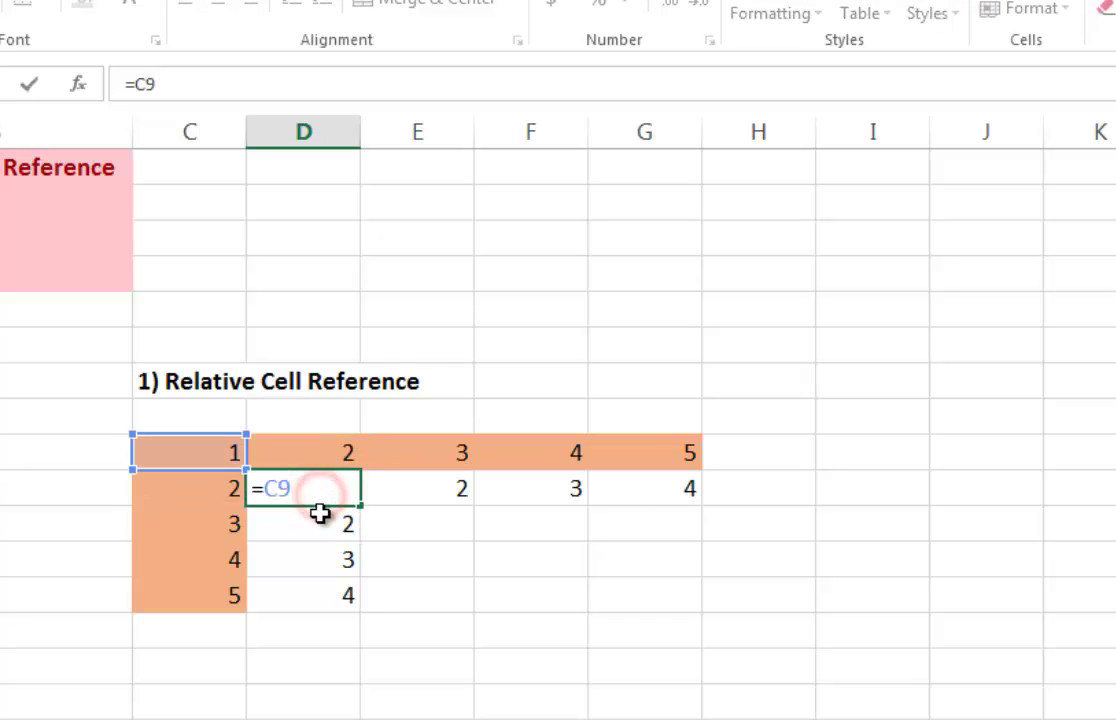
key("ctrl+Return")
double_click(325, 522)
key("ctrl+Return")
double_click(331, 555)
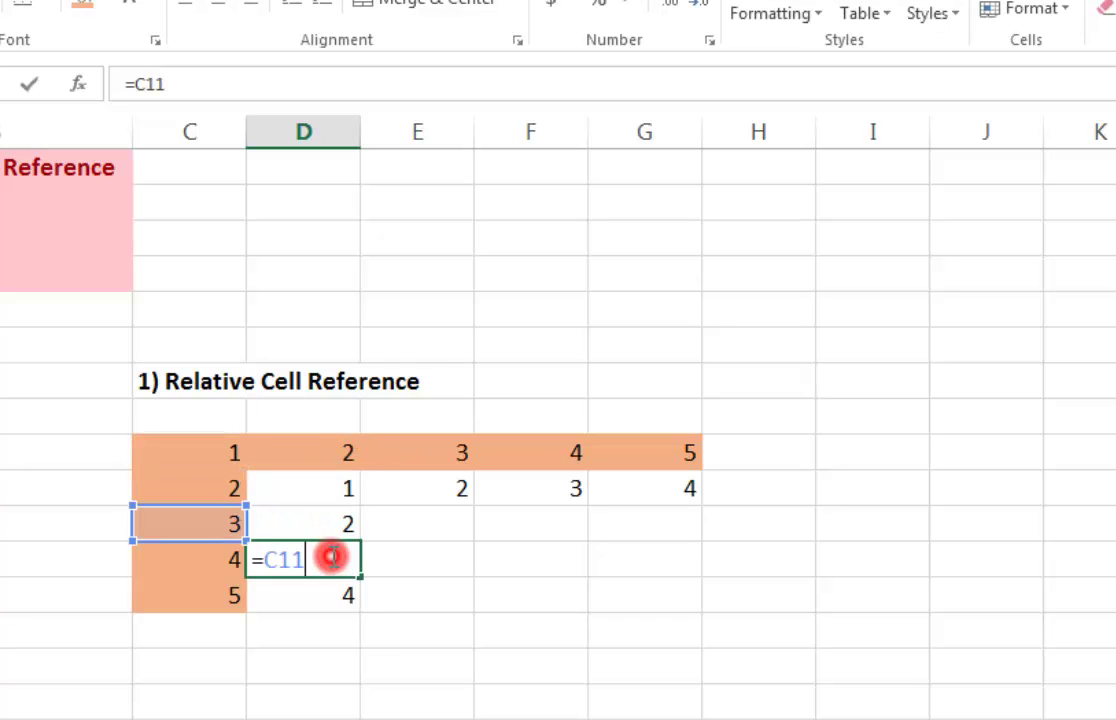
key("ctrl+Return")
left_click(327, 489)
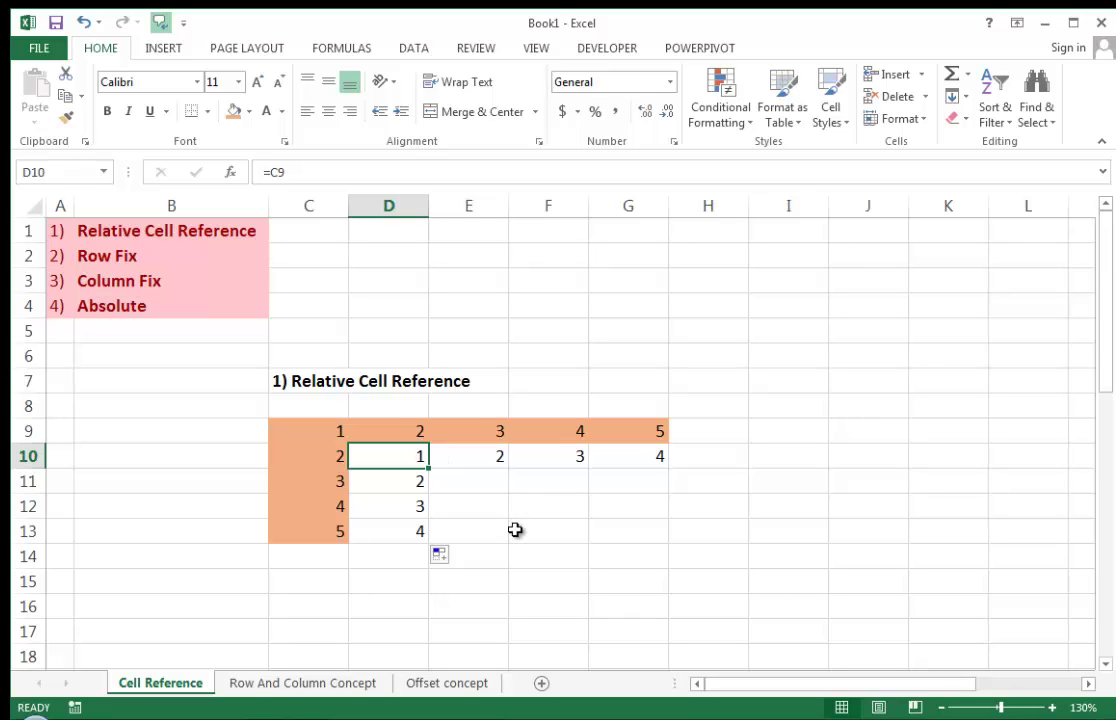
Create a bold Row Fix heading in cell C17 with the formula =A2&" "&B2.
left_click(320, 629)
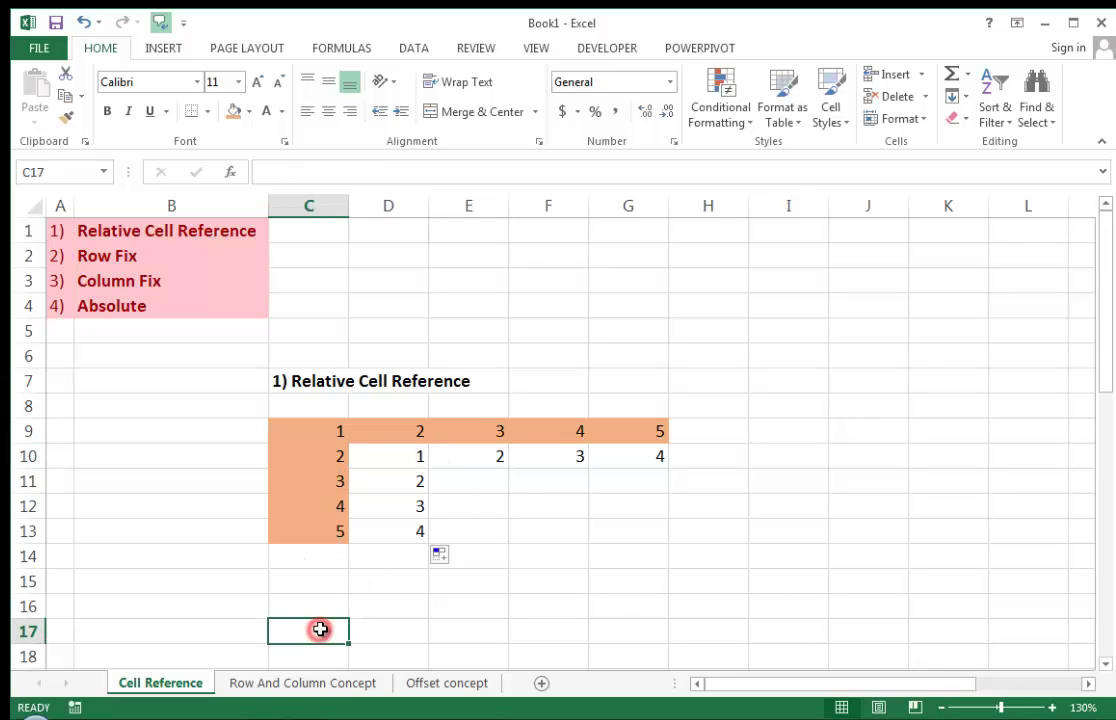
type("=")
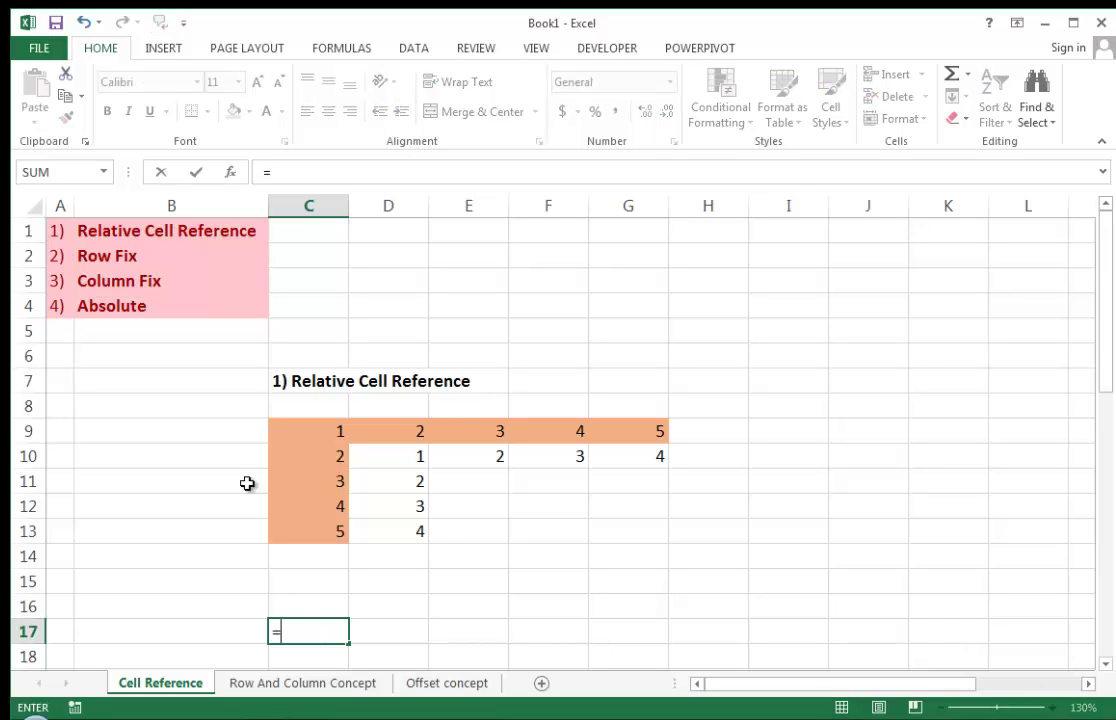
left_click_drag(55, 256, 136, 259)
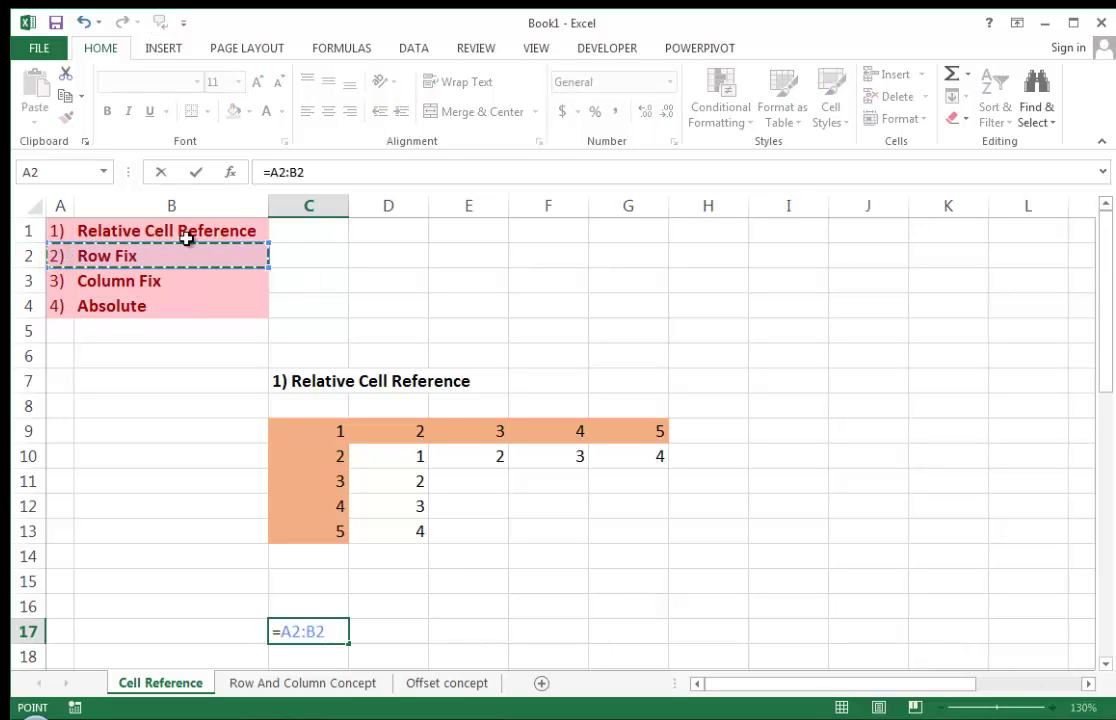
left_click(288, 172)
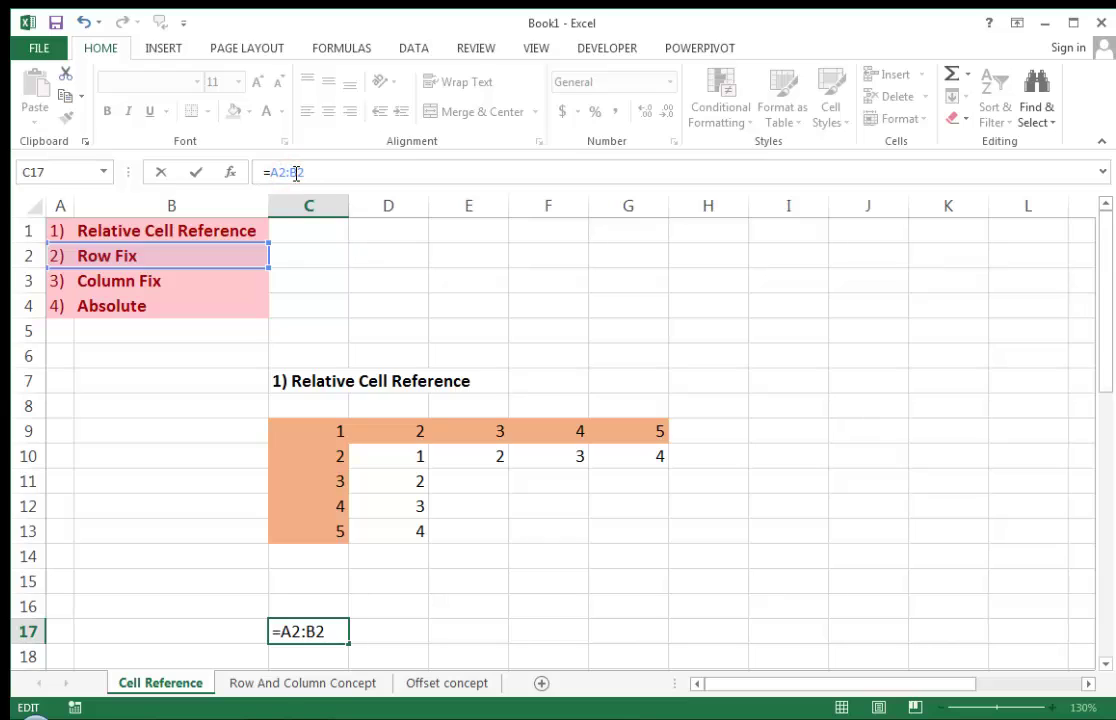
type("&\" \"")
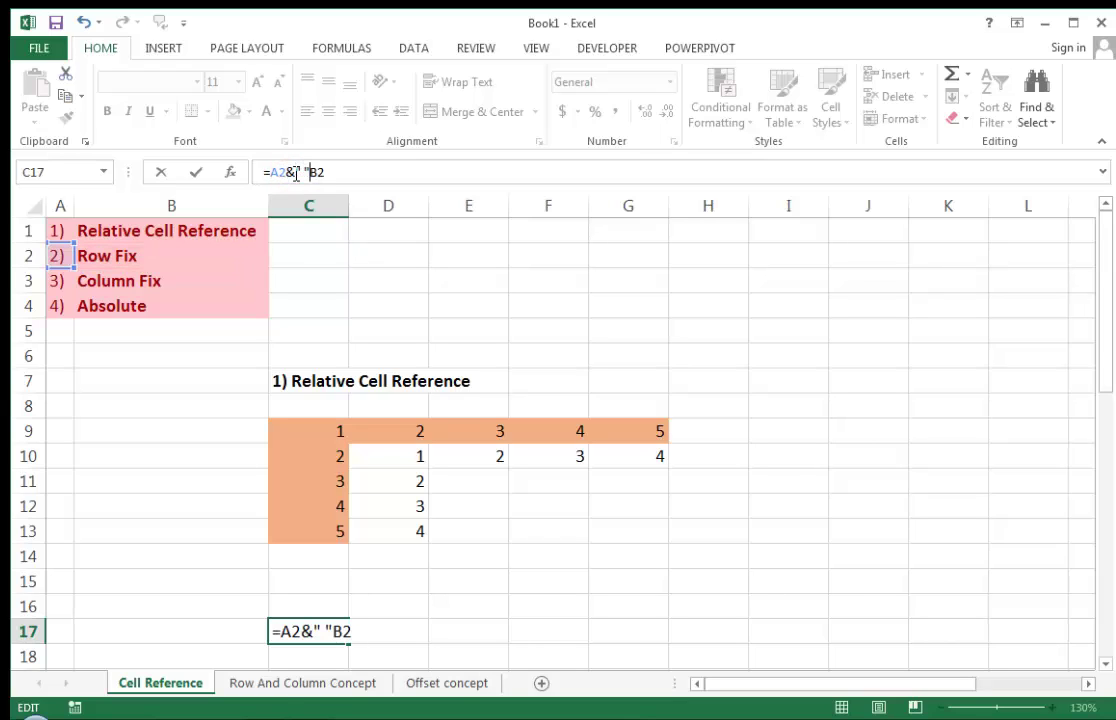
type("&")
key("ctrl+Return")
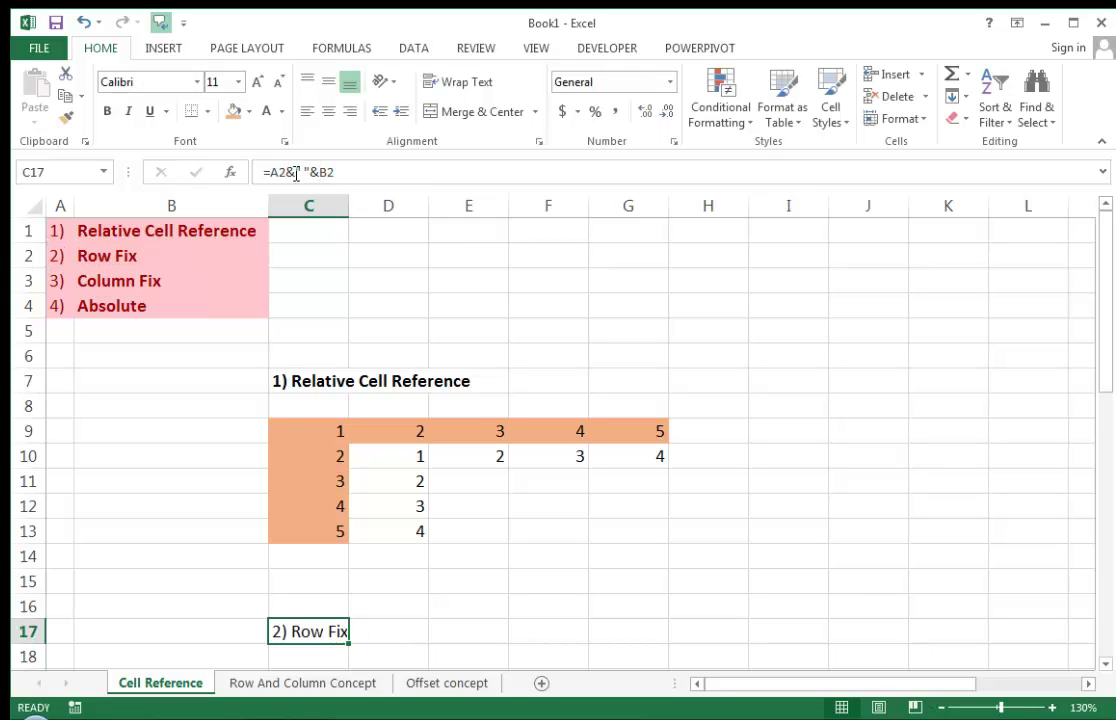
key("ctrl+b")
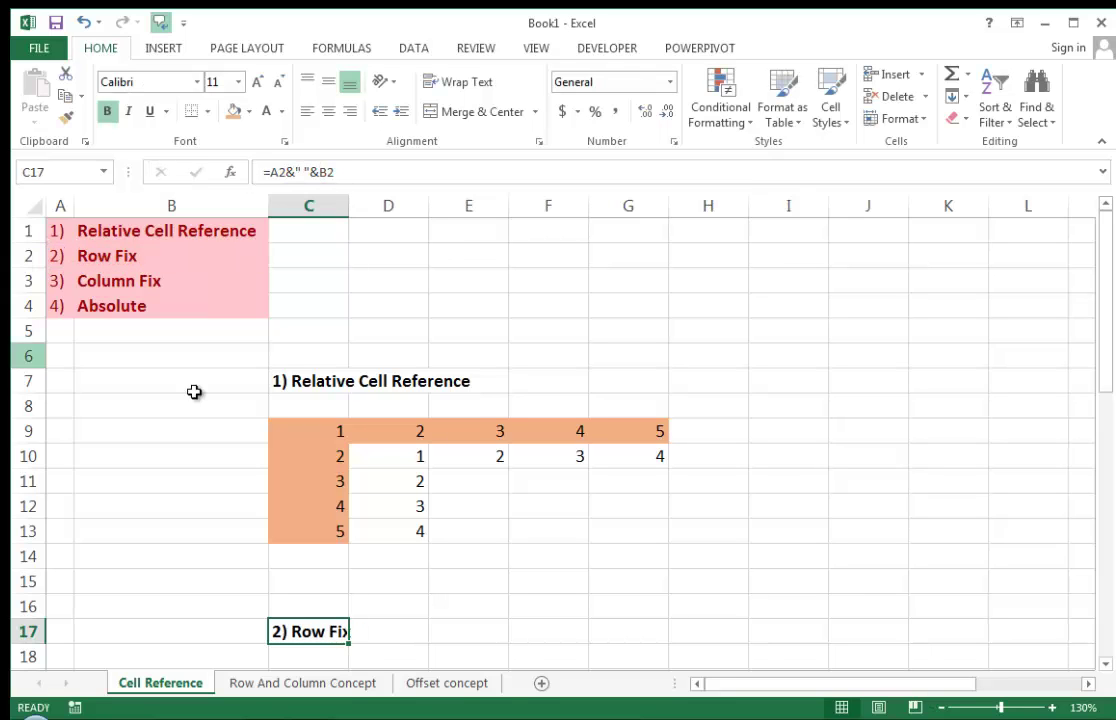
Copy the relative reference grid C9:G13 and paste it at C19 below the Row Fix heading.
scroll(310, 628, "down", 1)
left_click(304, 602)
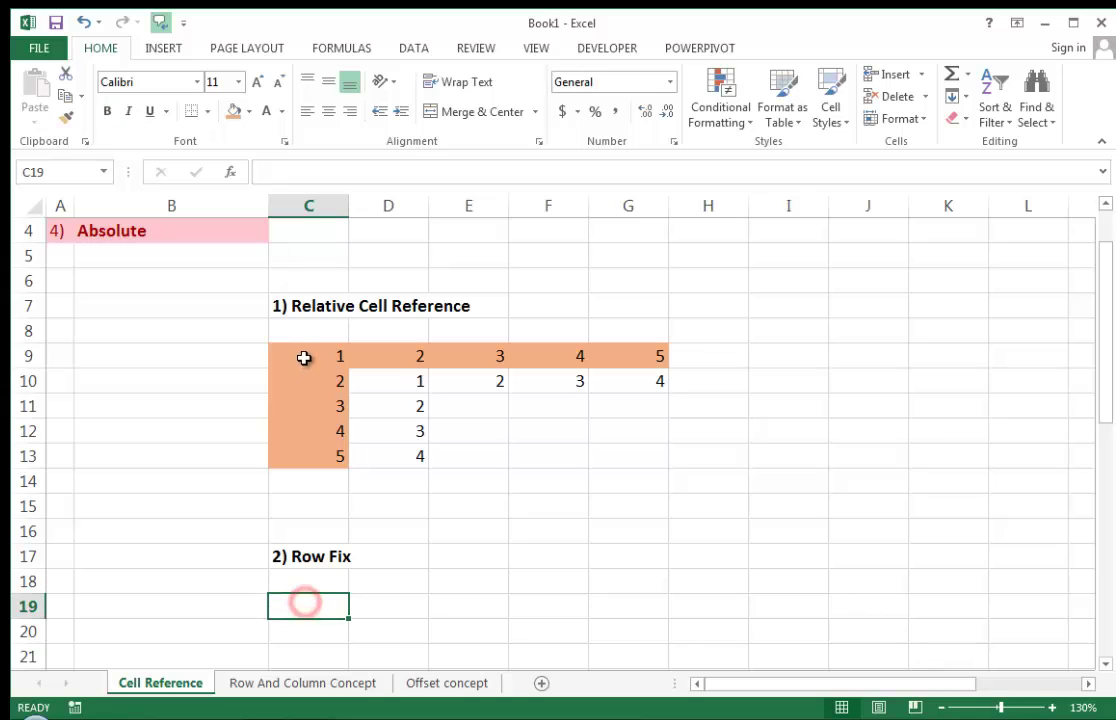
left_click_drag(304, 356, 620, 463)
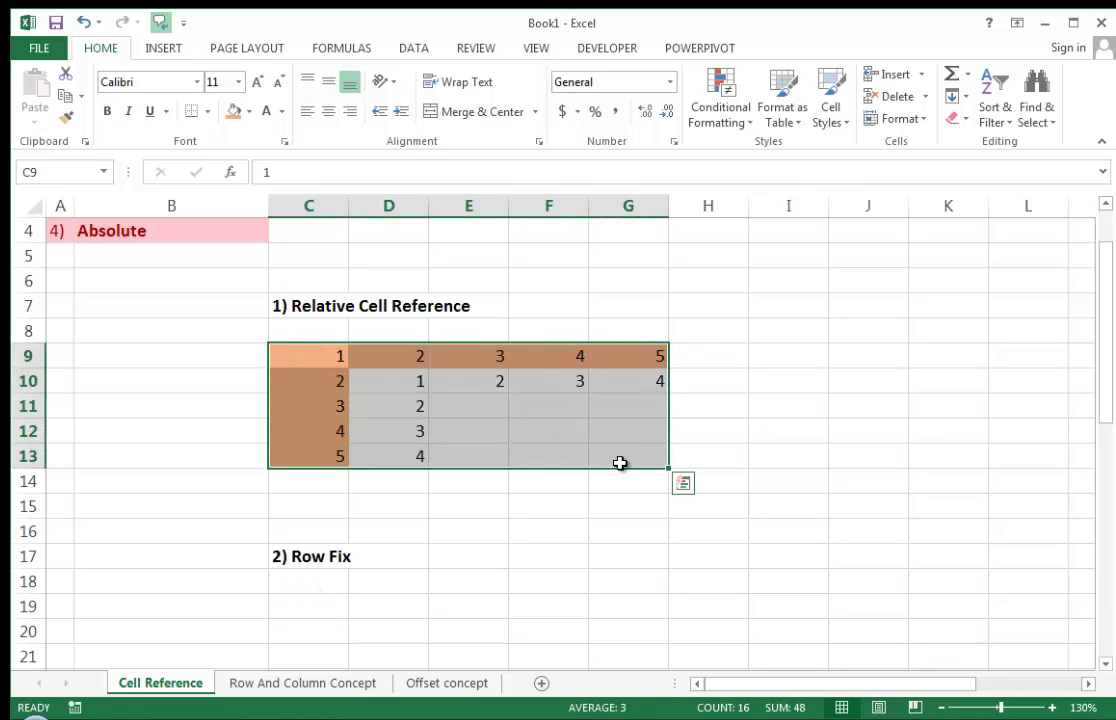
key("ctrl+c")
left_click(326, 606)
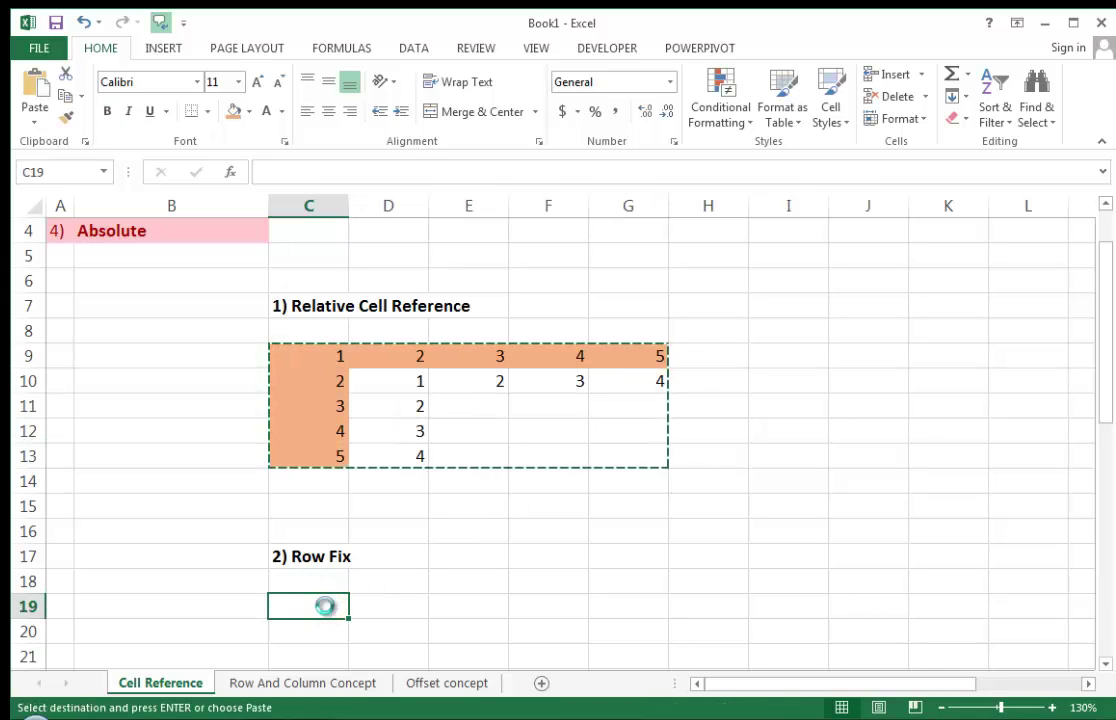
key("Return")
Clear the copied formulas inside the Row Fix grid, D20:G23, leaving only its number headers.
key("Down")
key("Right")
key("shift+Down")
key("shift+Down")
key("shift+Down")
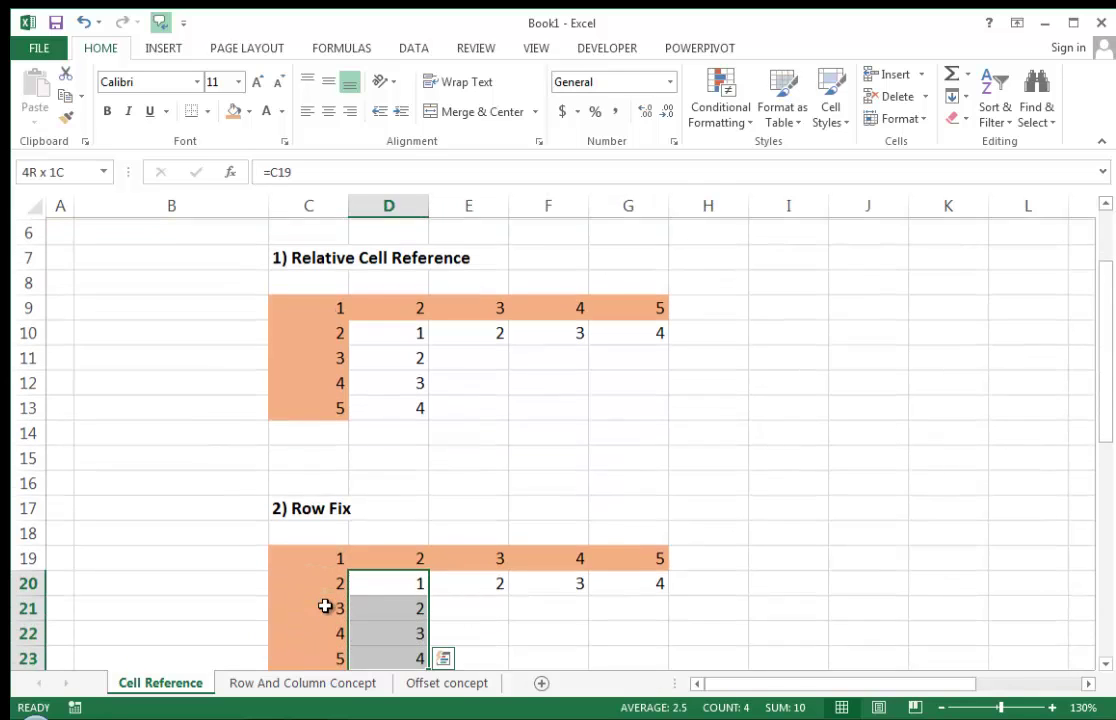
key("shift+Right")
key("shift+Right")
key("shift+Right")
key("shift+Right")
key("Delete")
key("Left")
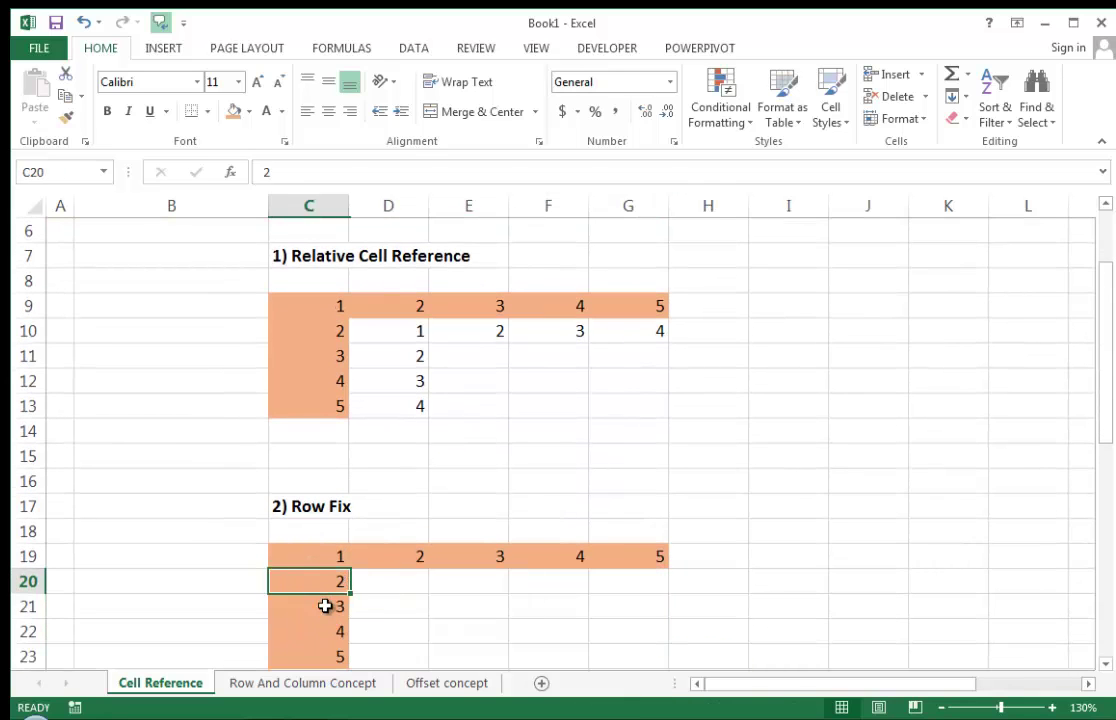
Enter the row-fixed reference =C$19 in cell D20 of the Row Fix grid.
key("Right")
scroll(413, 311, "down", 2)
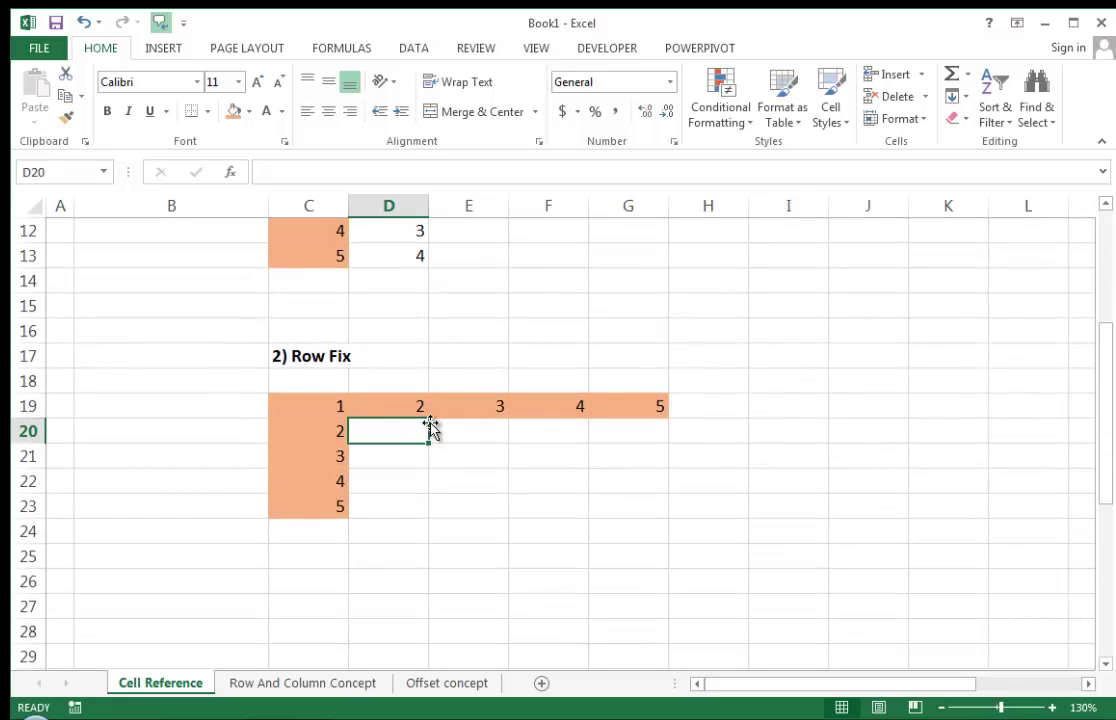
type("=")
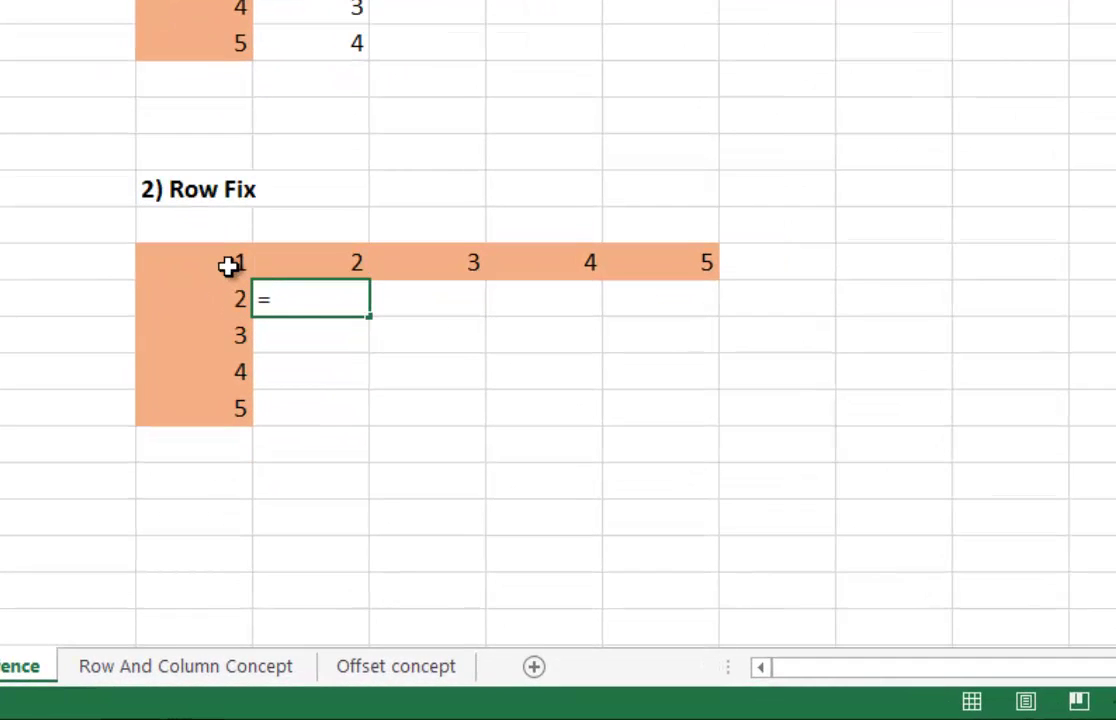
left_click(228, 265)
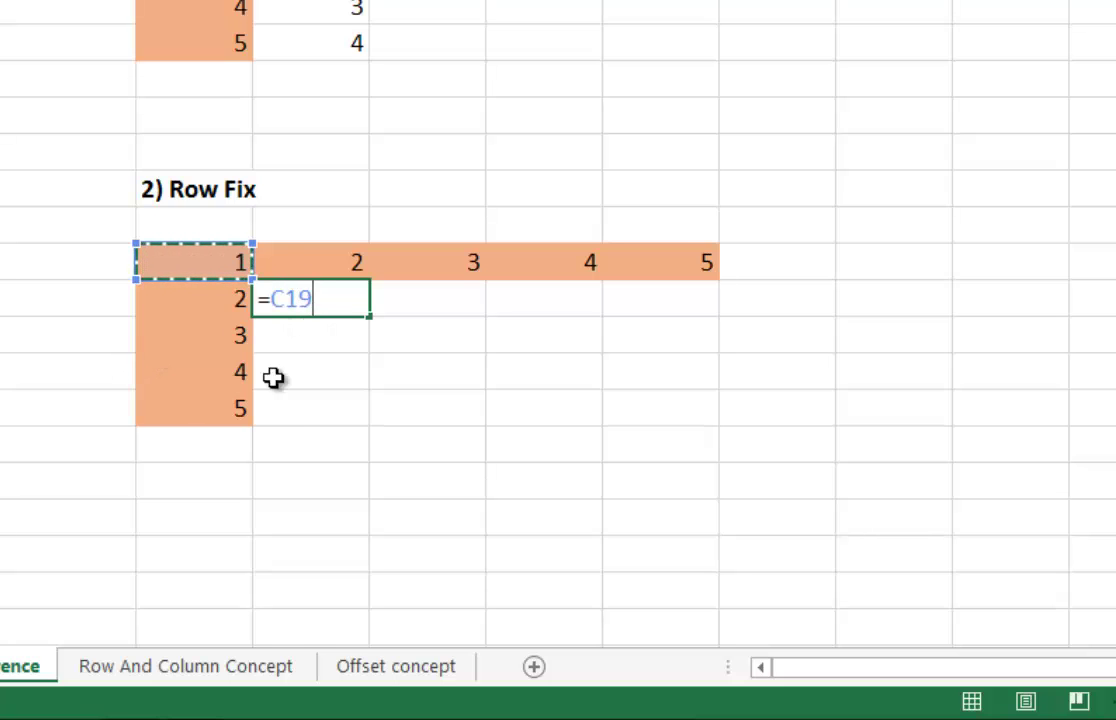
key("F4")
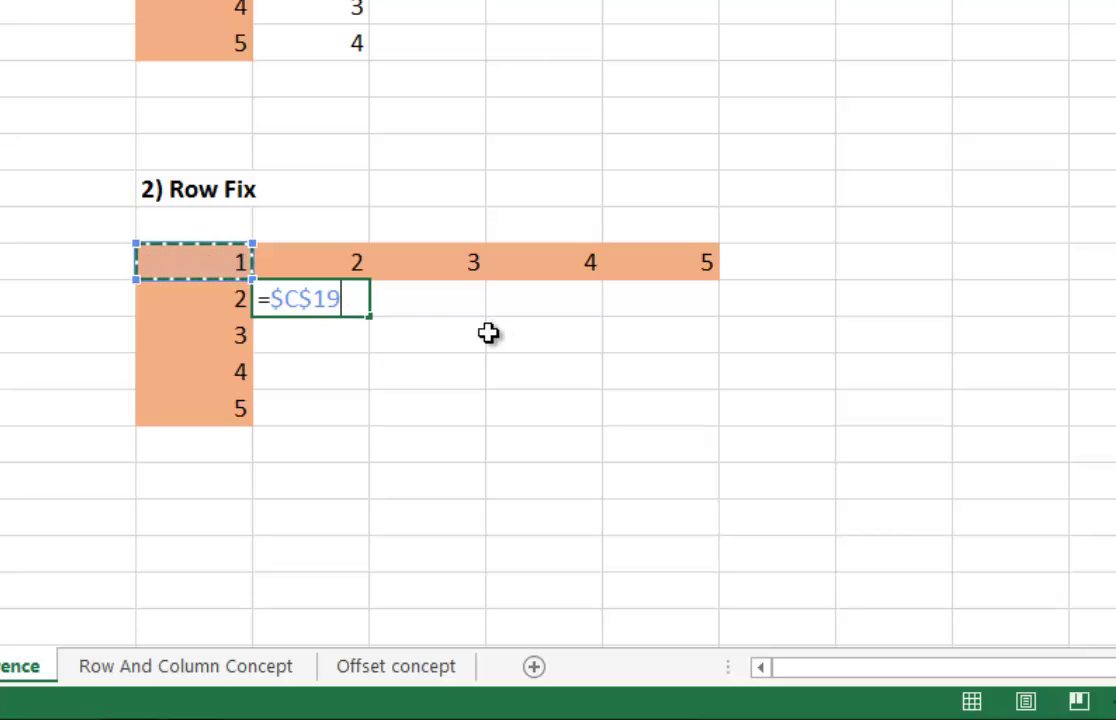
key("F4")
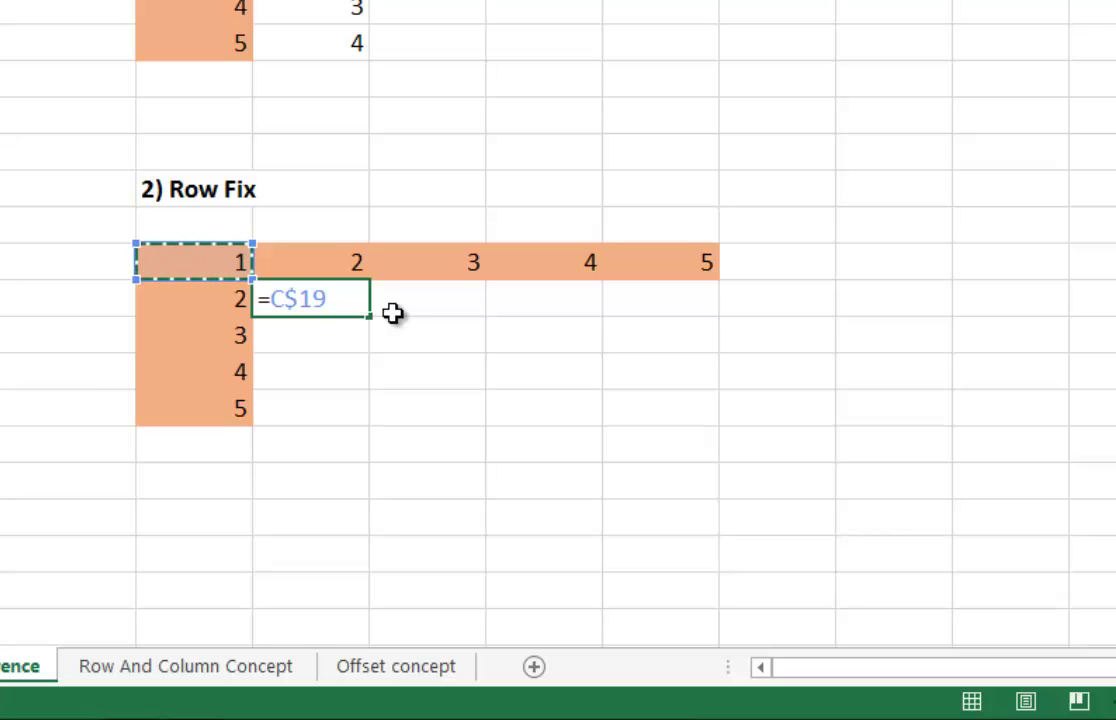
key("ctrl+Return")
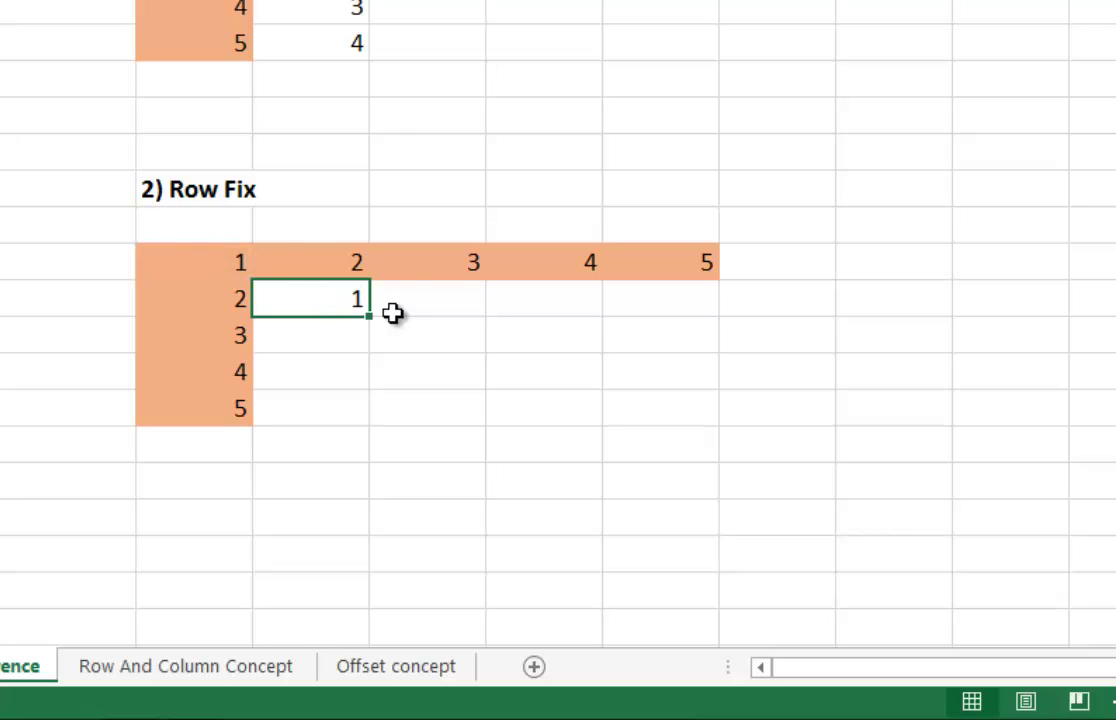
left_click(381, 321)
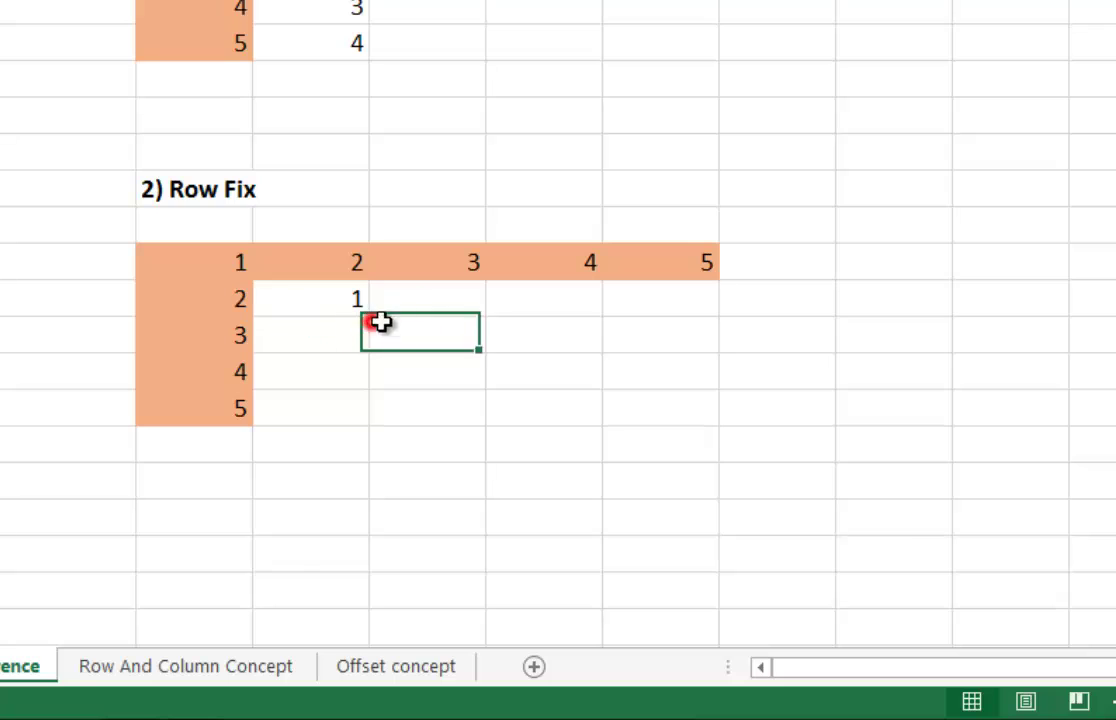
Fill the formula in D20 across to G20 and down to D23 in the Row Fix grid.
left_click_drag(381, 321, 603, 331)
left_click(321, 299)
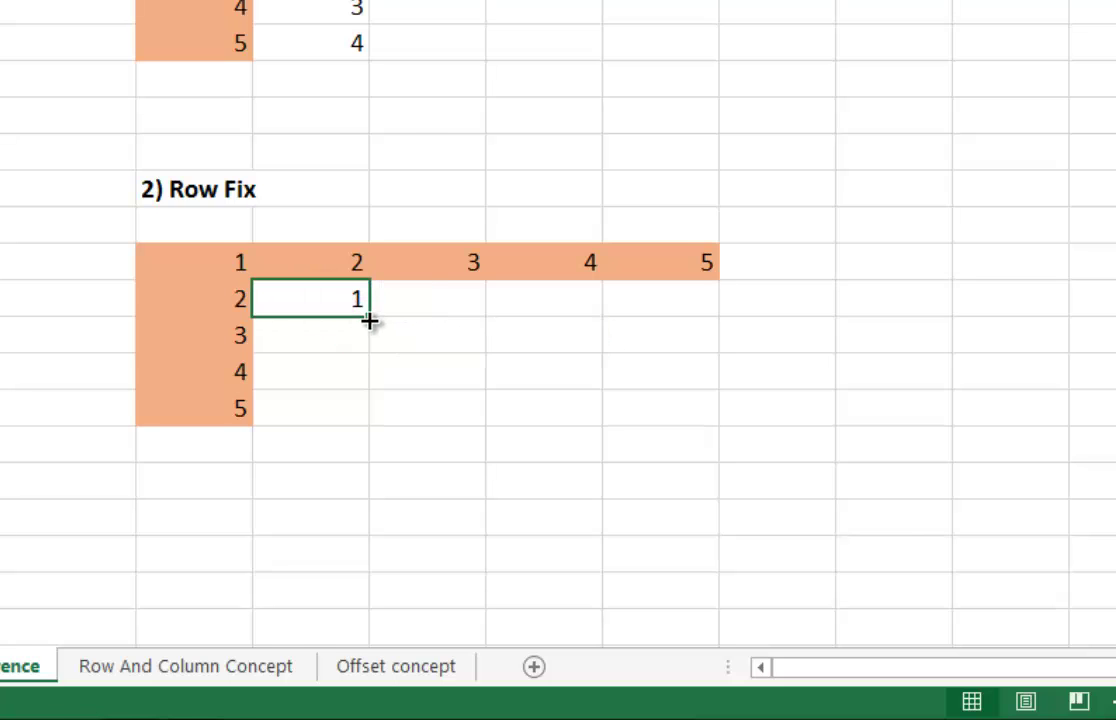
left_click_drag(369, 319, 692, 324)
left_click(340, 303)
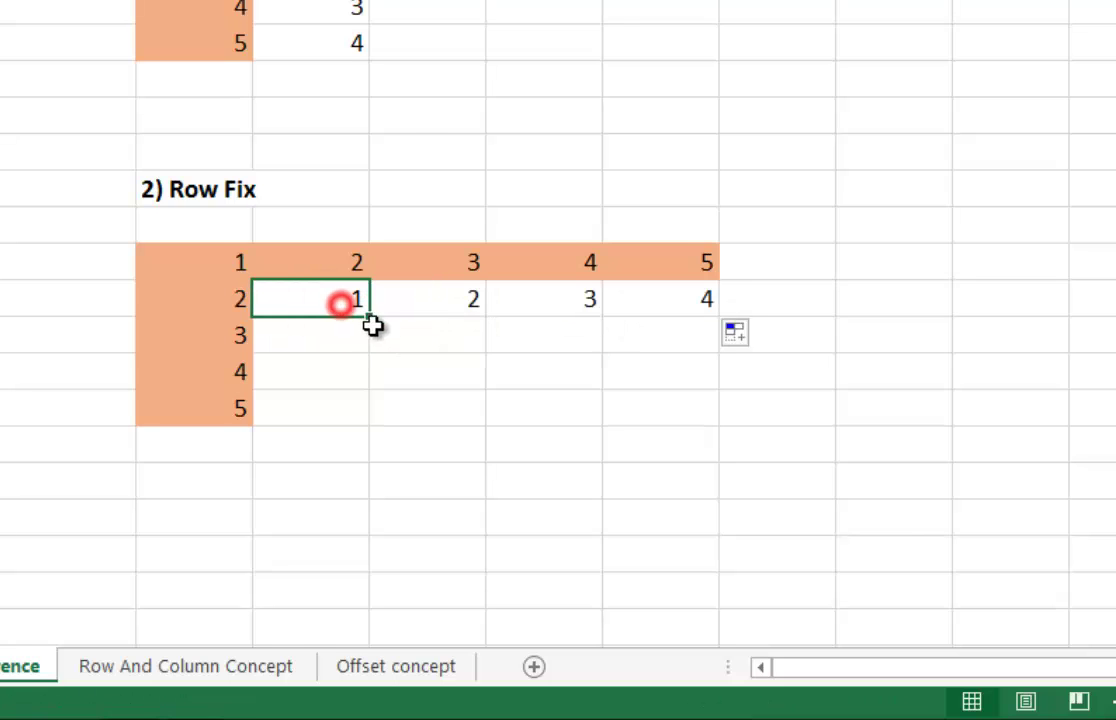
left_click_drag(372, 321, 375, 397)
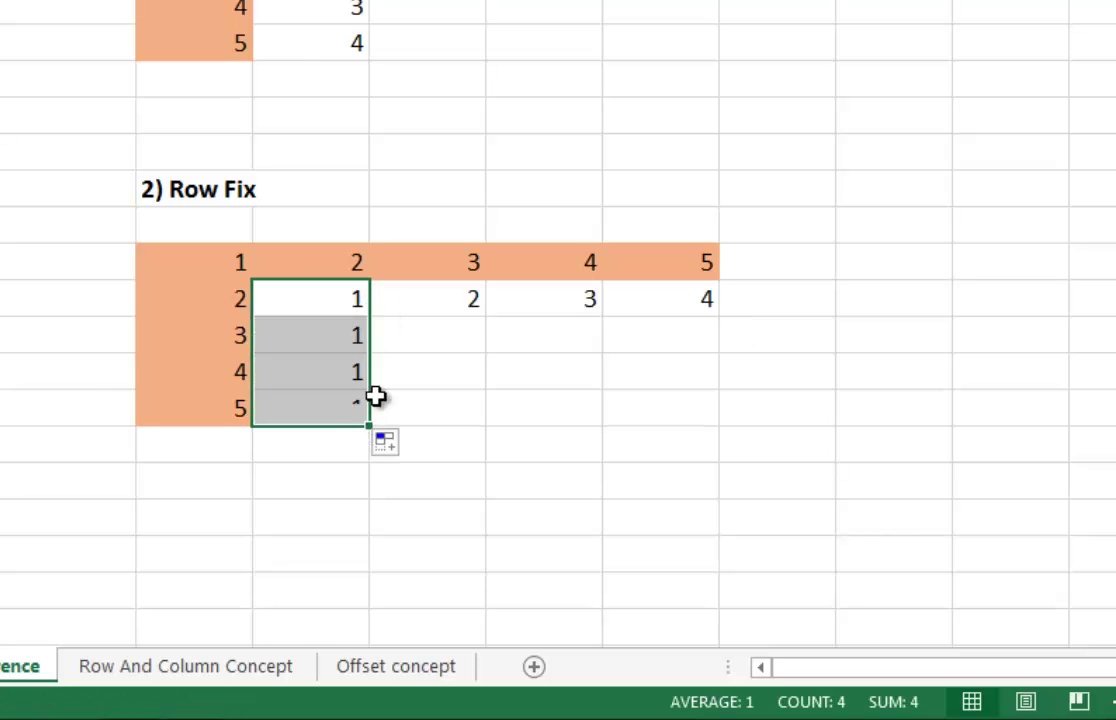
left_click(379, 346)
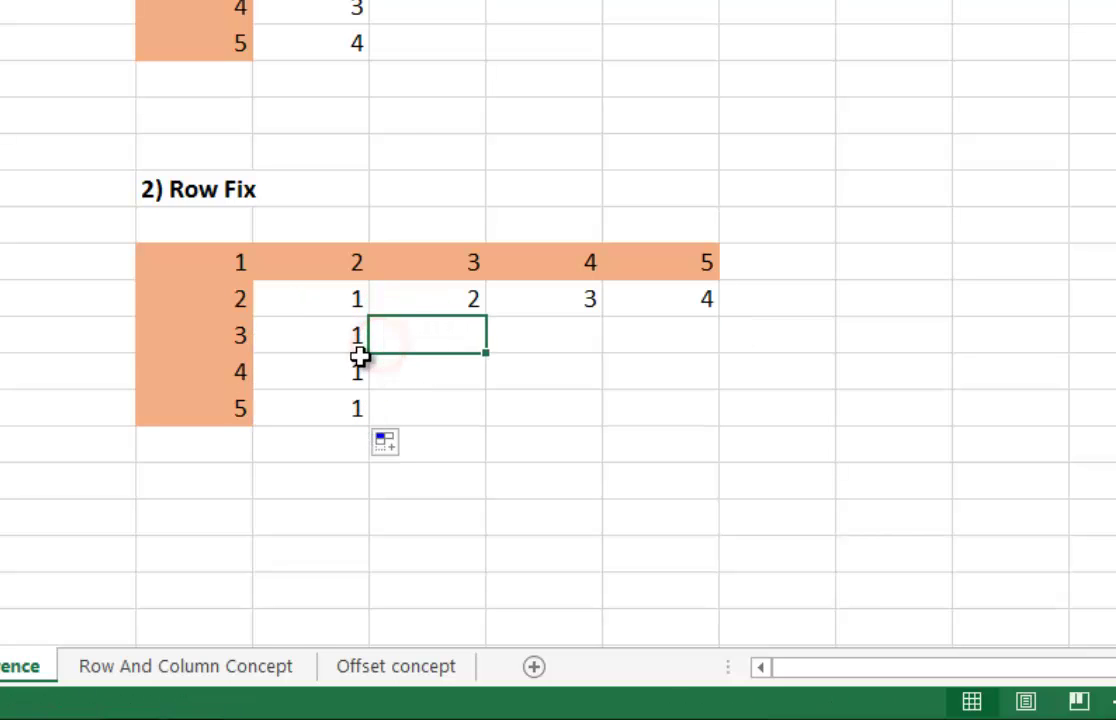
Examine the filled formulas down column D of the Row Fix grid, D20:D23, to see which header cell each references.
left_click(326, 329)
left_click(312, 380)
left_click(317, 398)
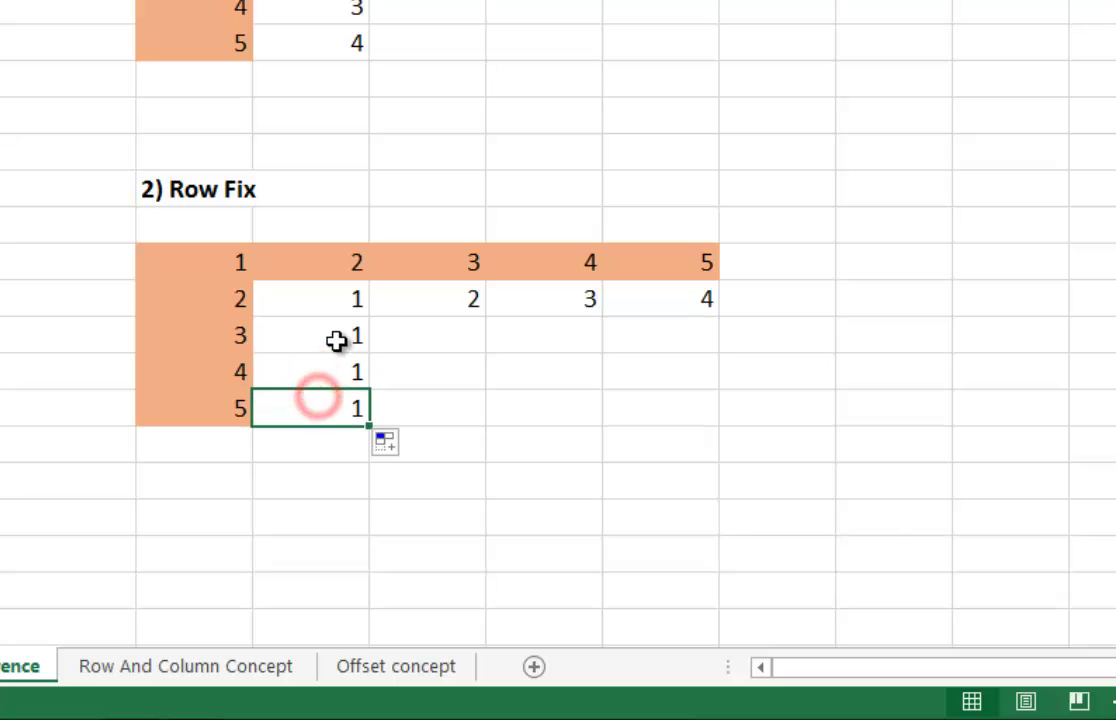
left_click(336, 339)
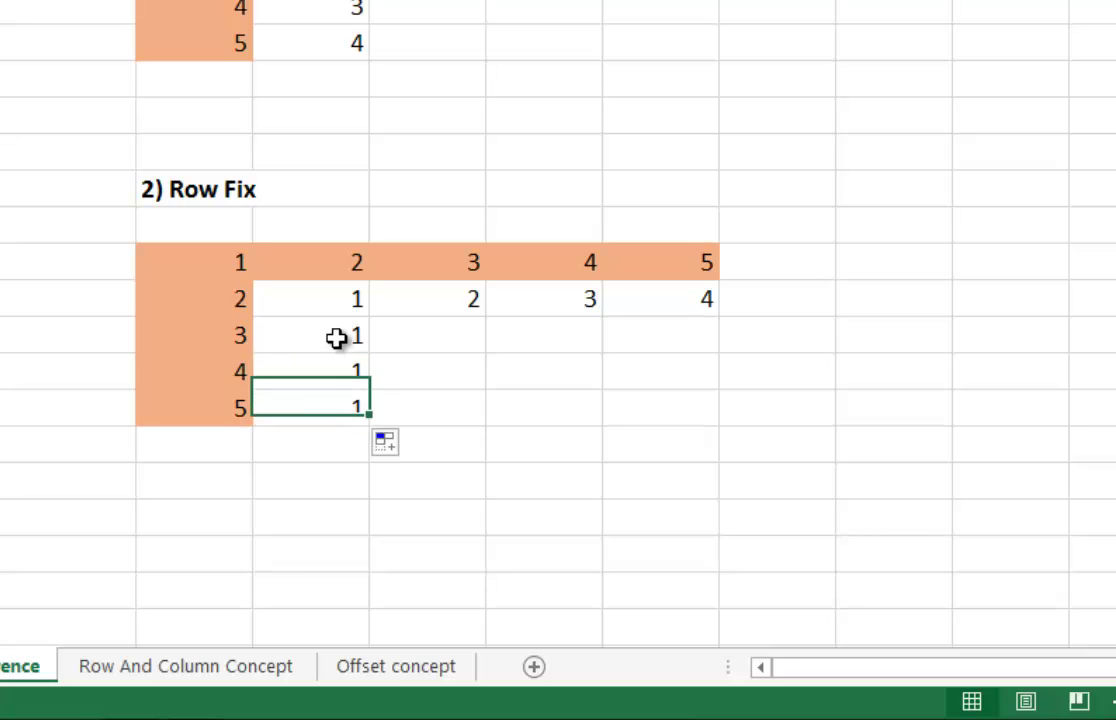
double_click(336, 339)
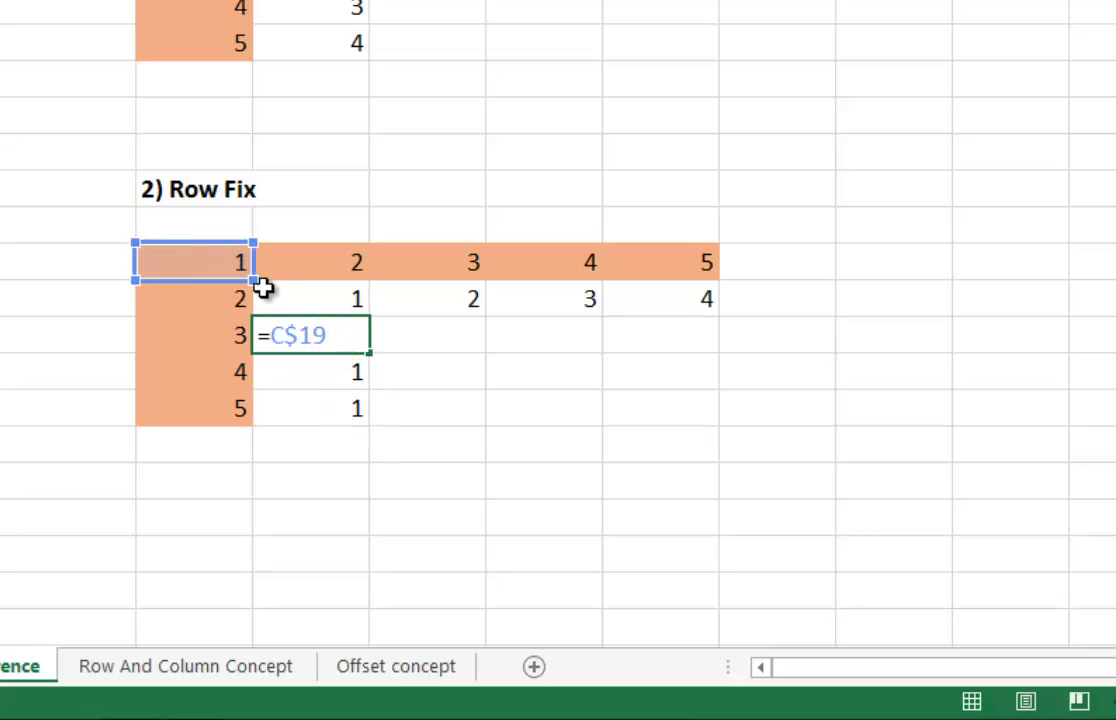
double_click(329, 298)
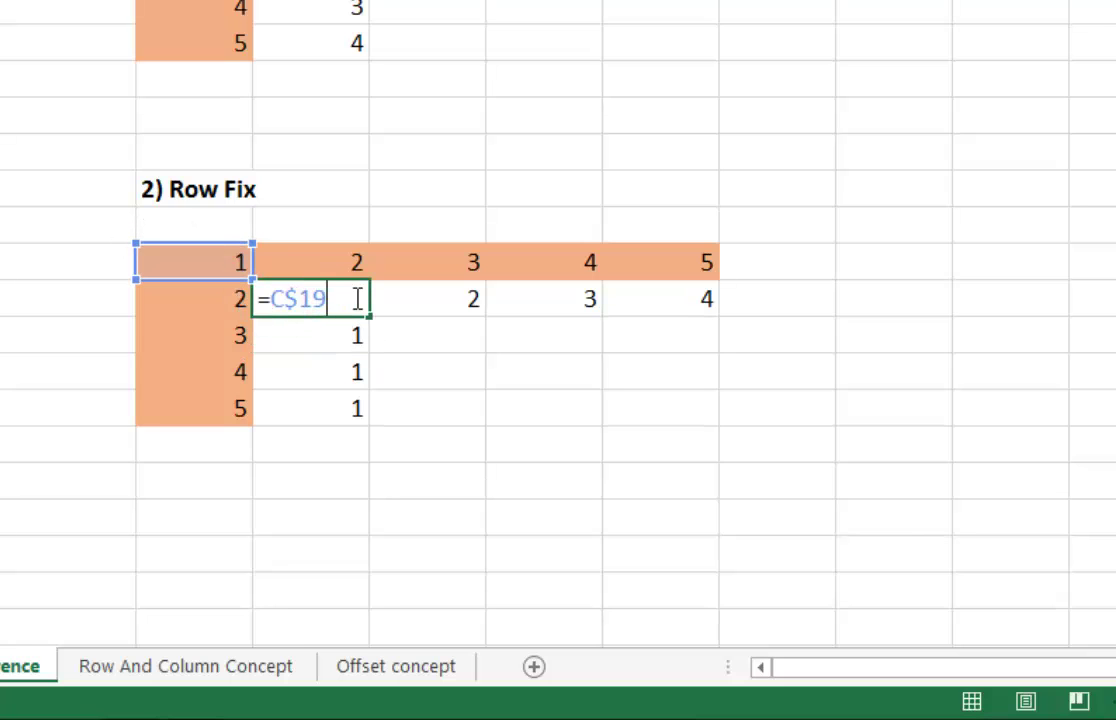
key("Escape")
left_click(346, 391)
double_click(344, 372)
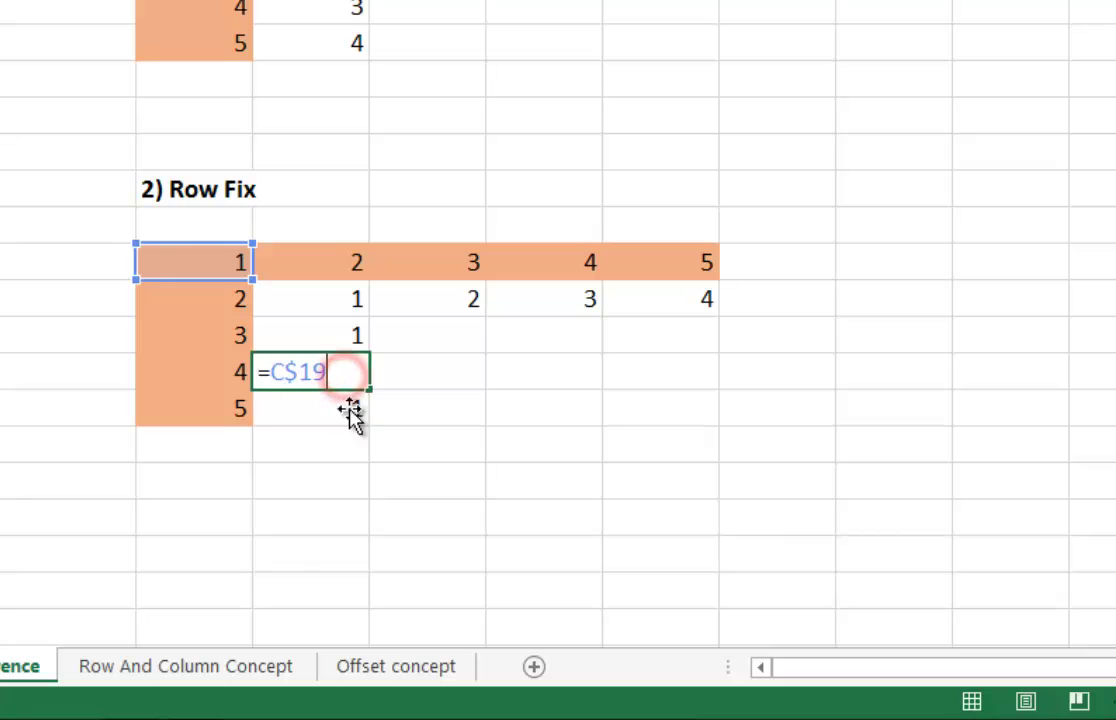
key("Escape")
Examine the formulas across row 20 of the Row Fix grid, D20:G20, to compare their column references.
double_click(350, 303)
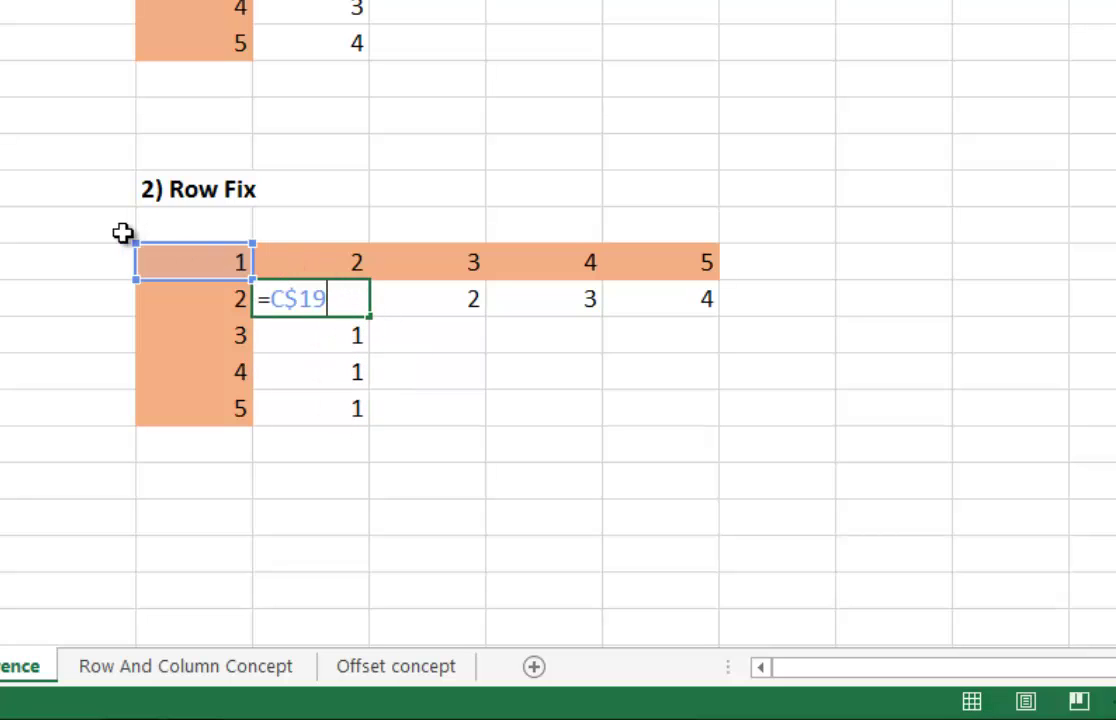
key("Escape")
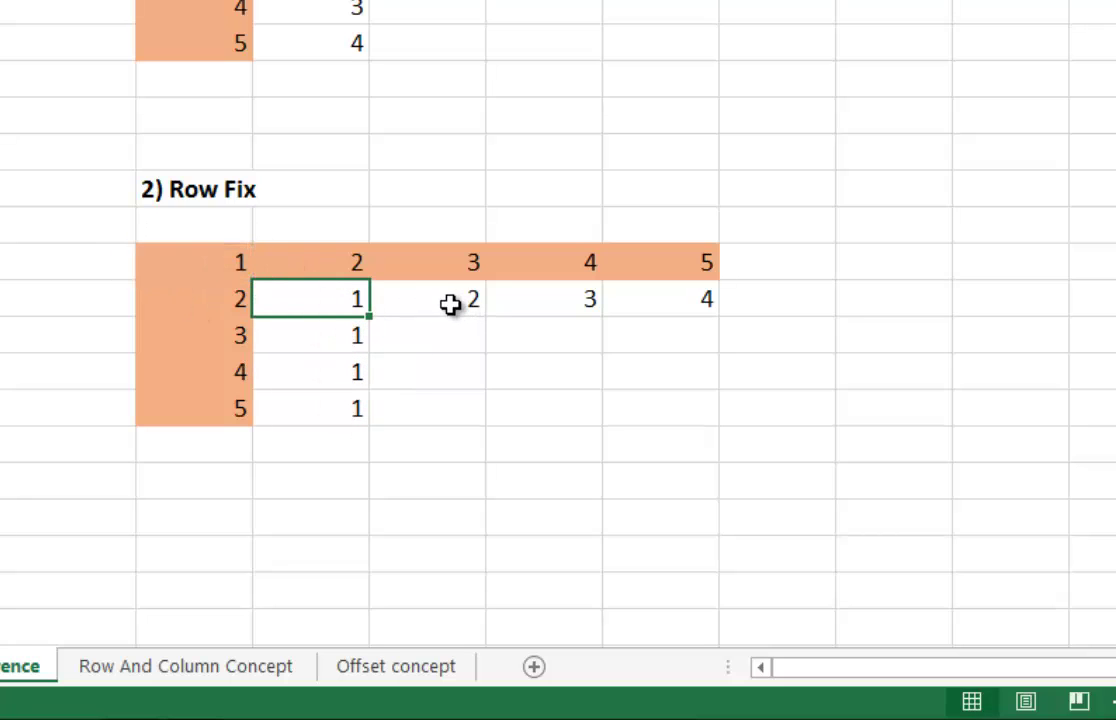
double_click(450, 303)
key("Escape")
double_click(534, 303)
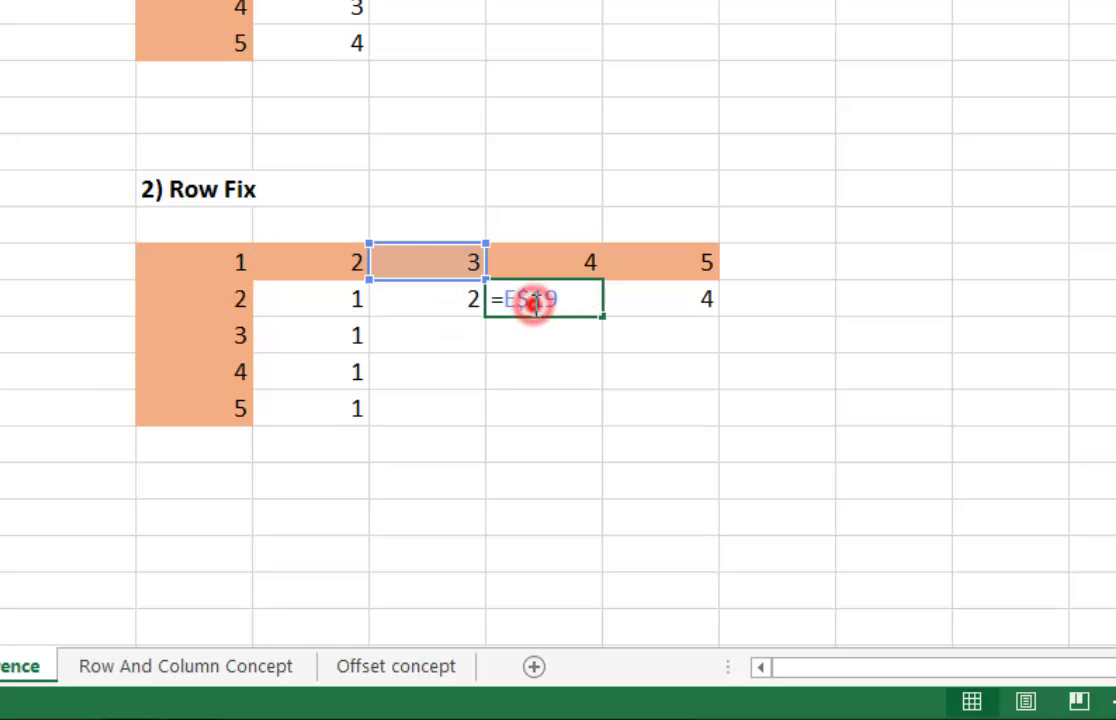
key("Escape")
double_click(685, 302)
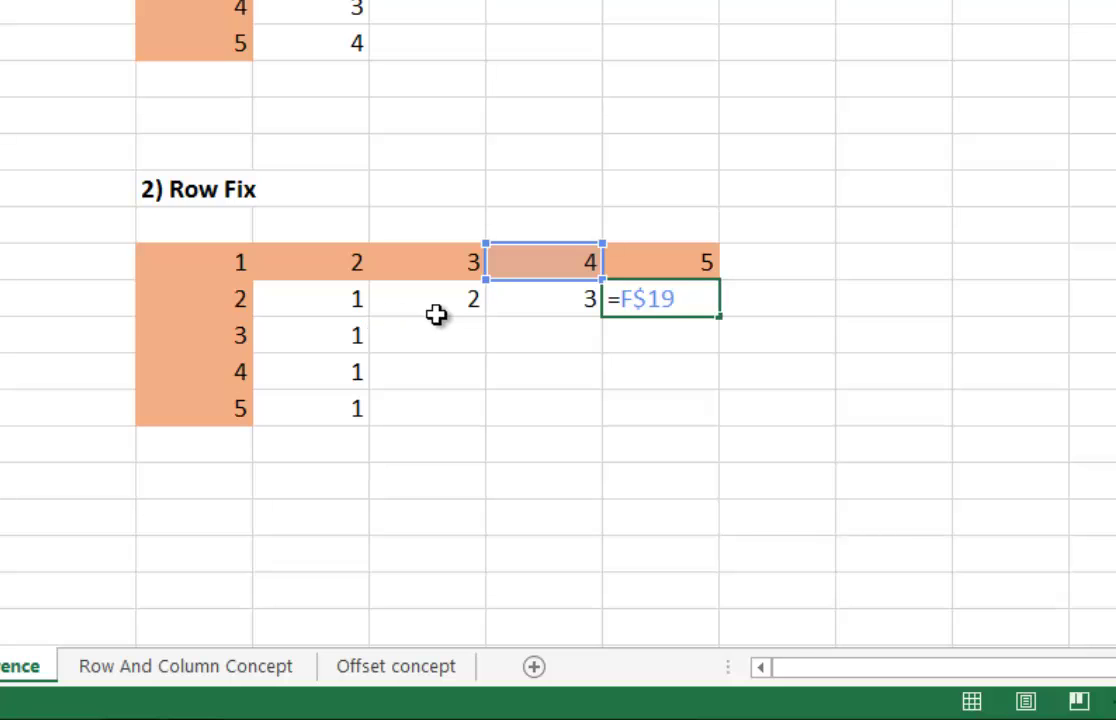
key("Escape")
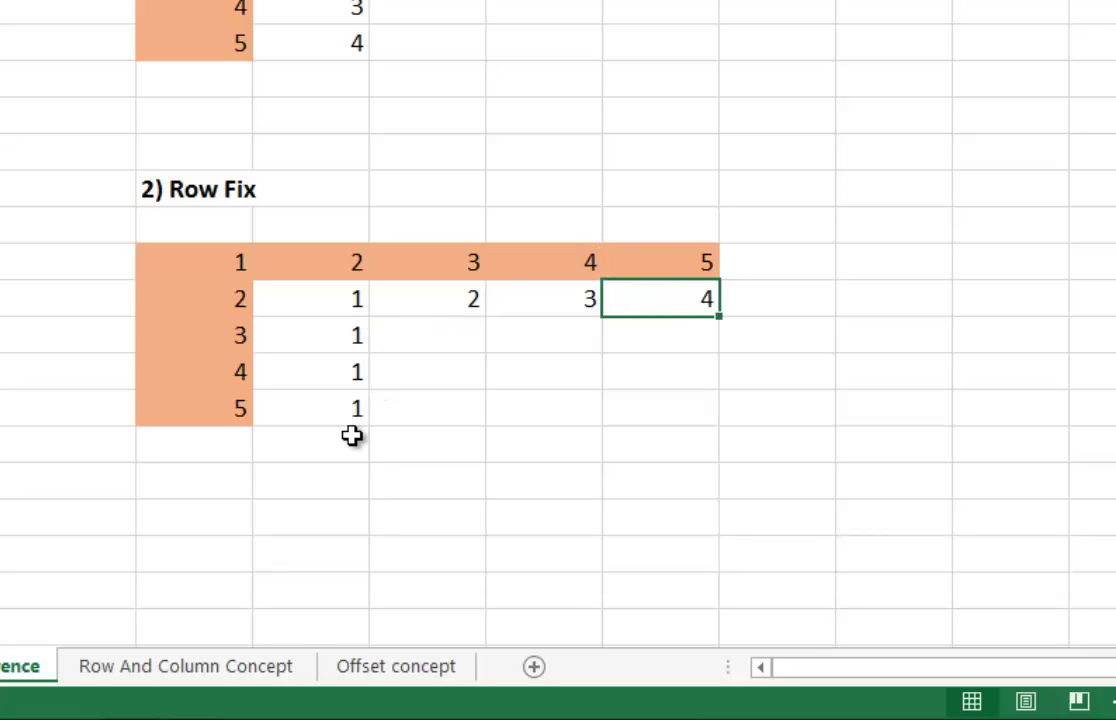
Create a bold Column Fix heading in cell C27 with the formula =A3&" "&B3.
left_click(195, 548)
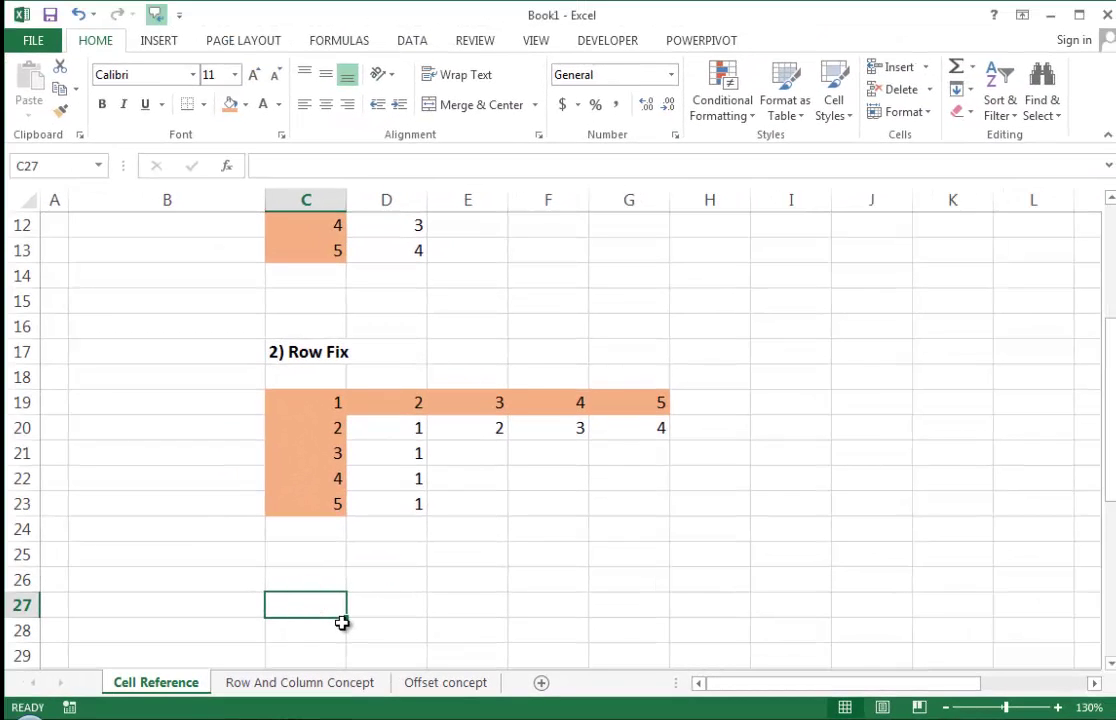
type("=")
scroll(174, 344, "up", 4)
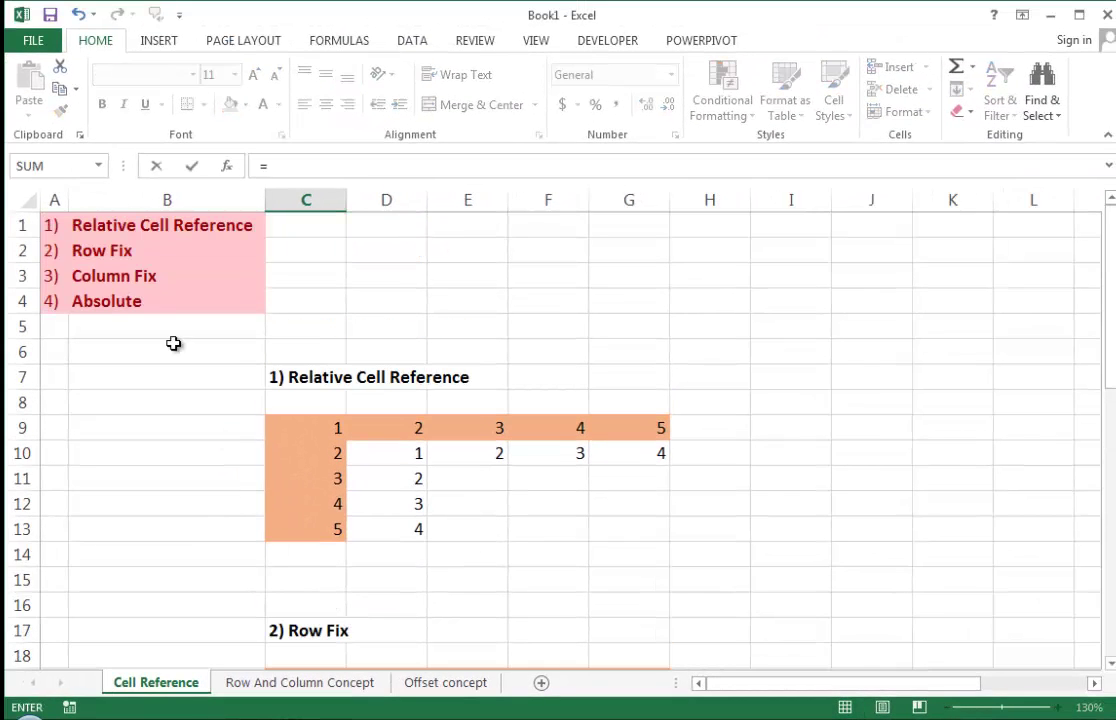
left_click(55, 276)
left_click_drag(55, 276, 150, 284)
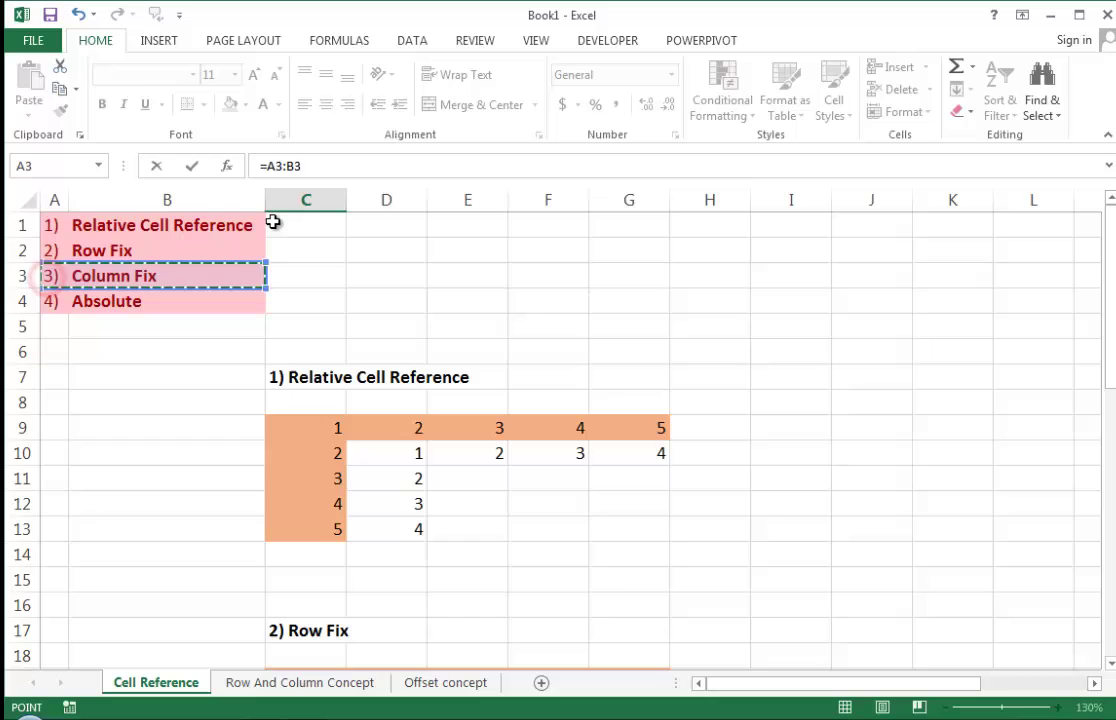
left_click(290, 166)
left_click(284, 166)
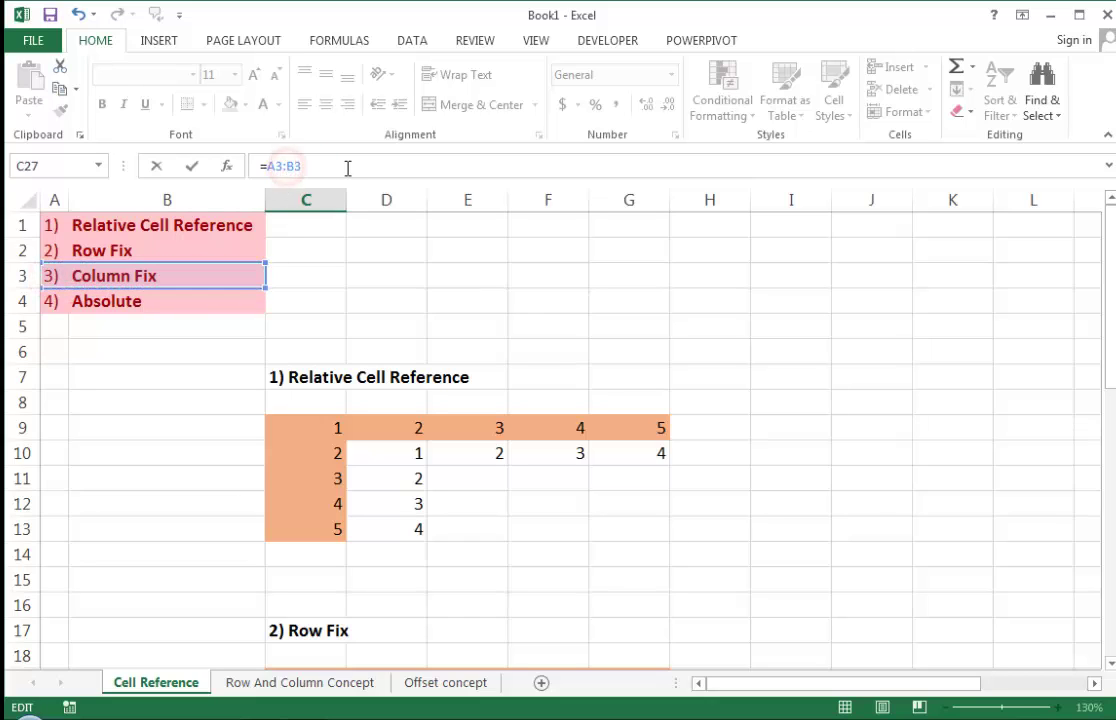
key("Delete")
type("&")
type("\" \"")
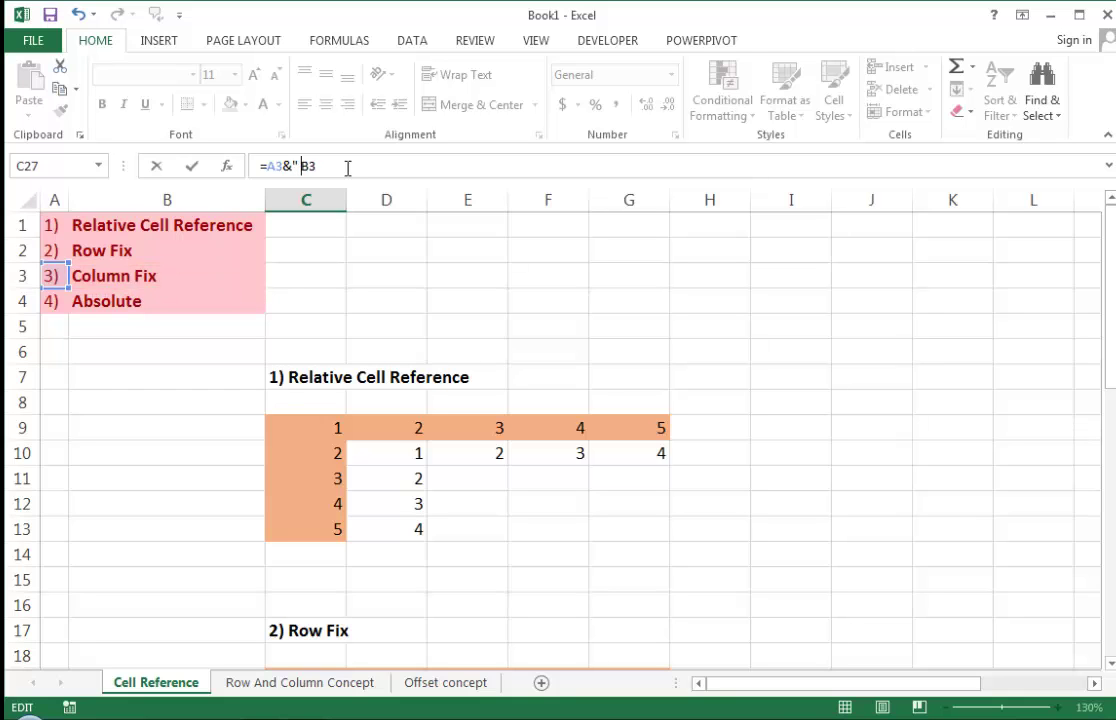
type("&")
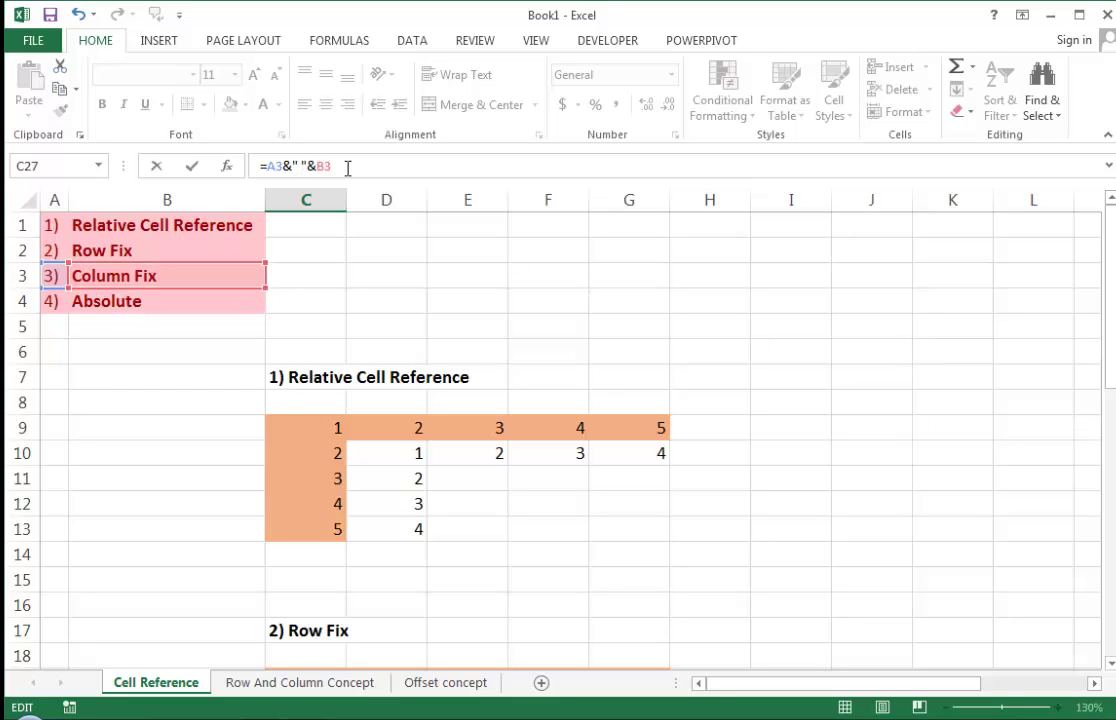
key("Return")
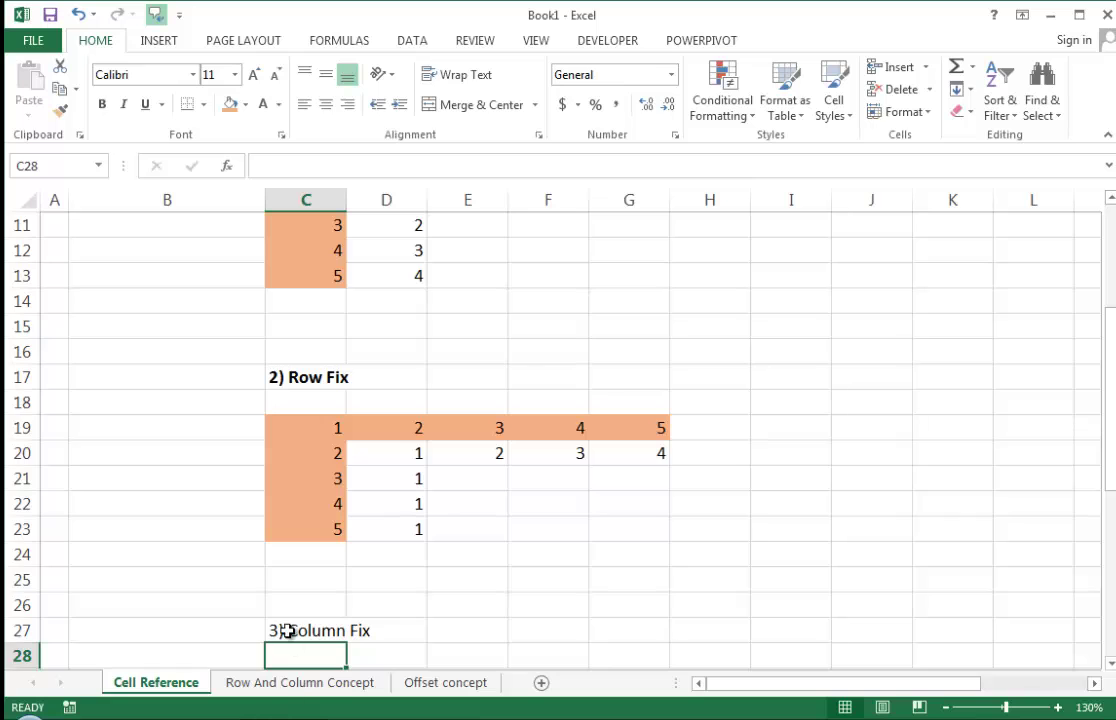
left_click(287, 631)
key("ctrl+b")
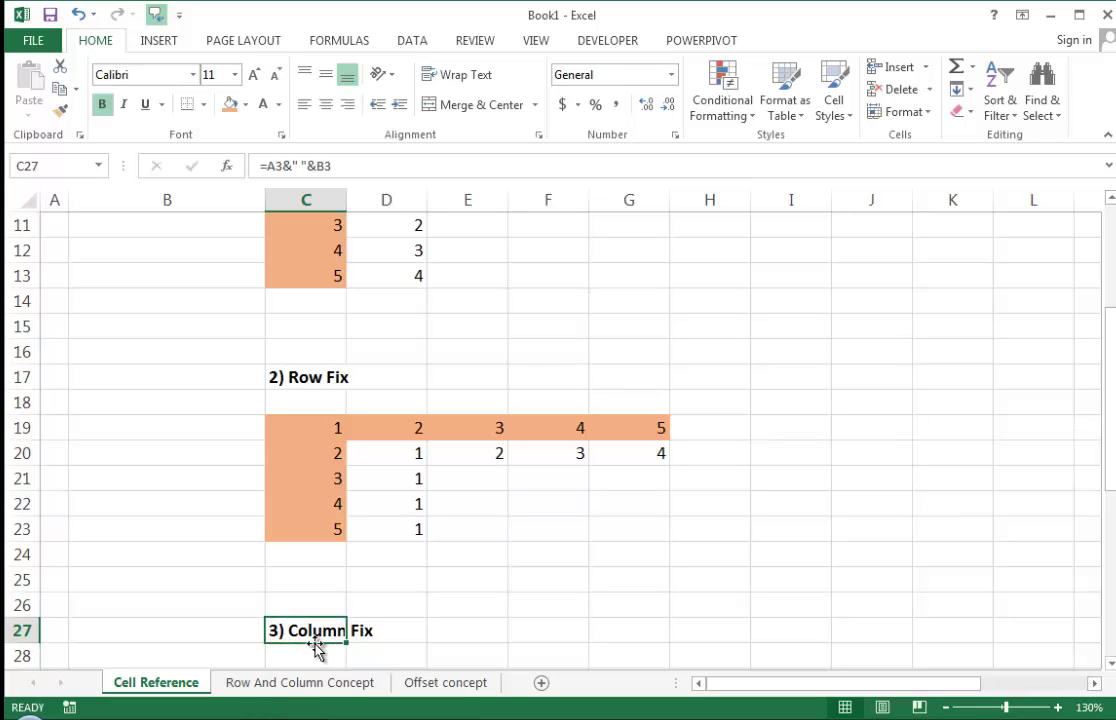
Copy the Row Fix grid C19:G23 and paste it at C29 below the Column Fix heading.
scroll(426, 620, "down", 1)
left_click_drag(309, 344, 646, 459)
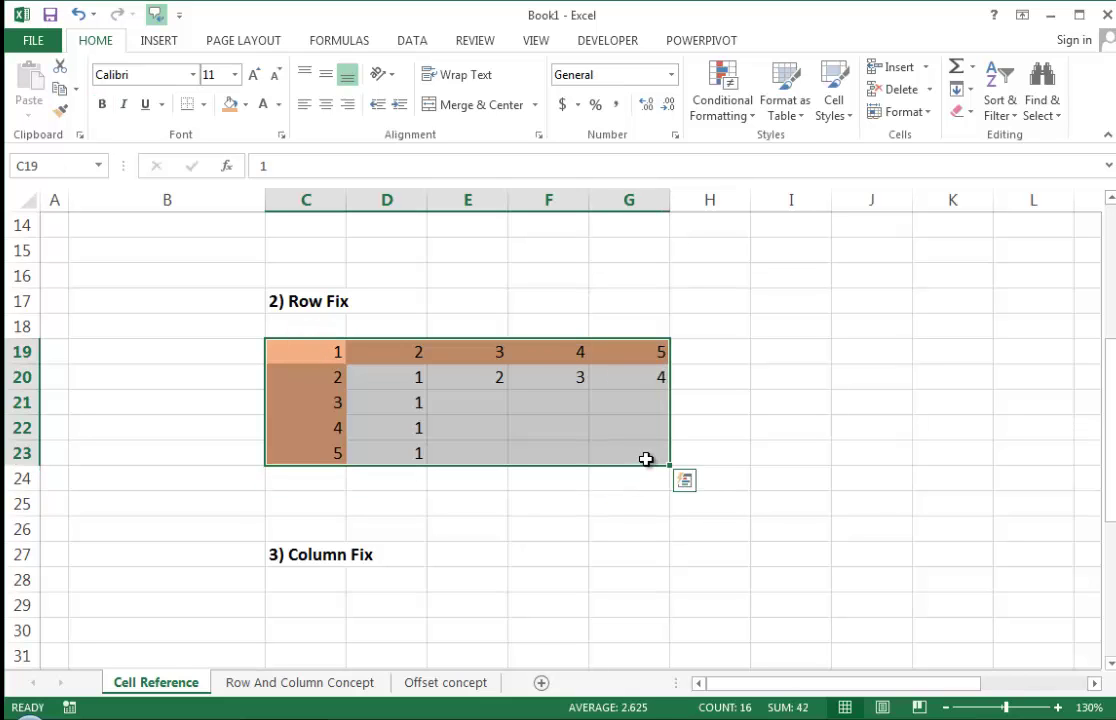
key("ctrl+c")
scroll(426, 493, "down", 3)
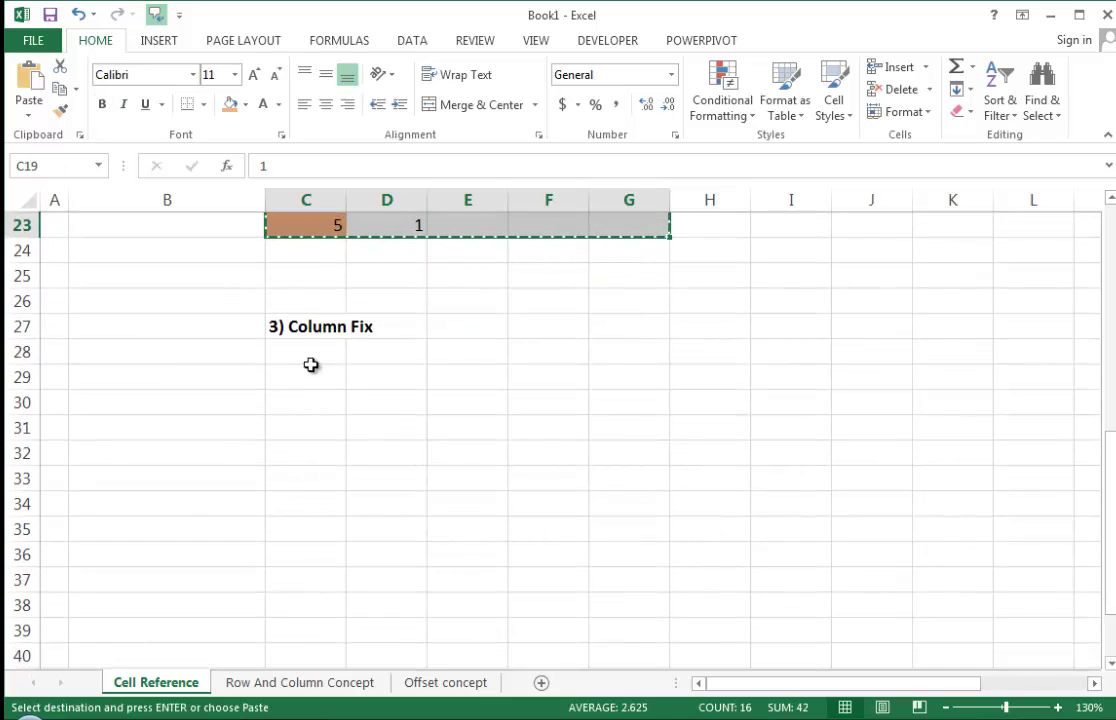
left_click(311, 366)
key("Return")
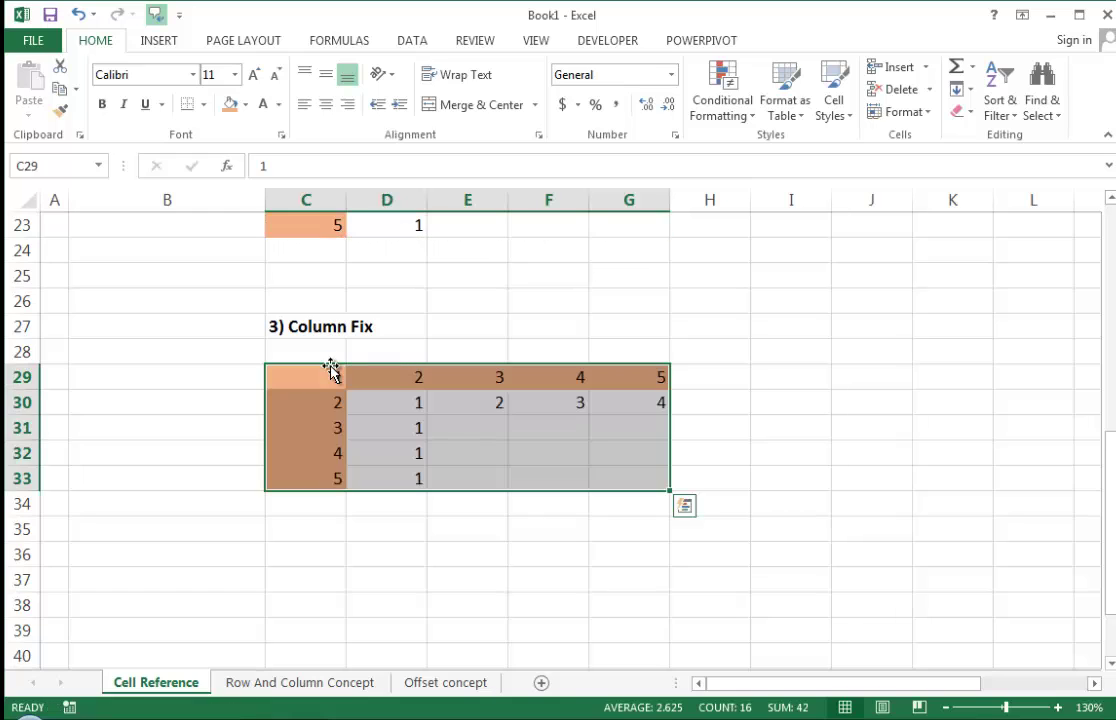
Clear the copied formulas in D30:G33 of the Column Fix grid, keeping its number headers.
left_click_drag(411, 405, 660, 485)
key("Delete")
key("Left")
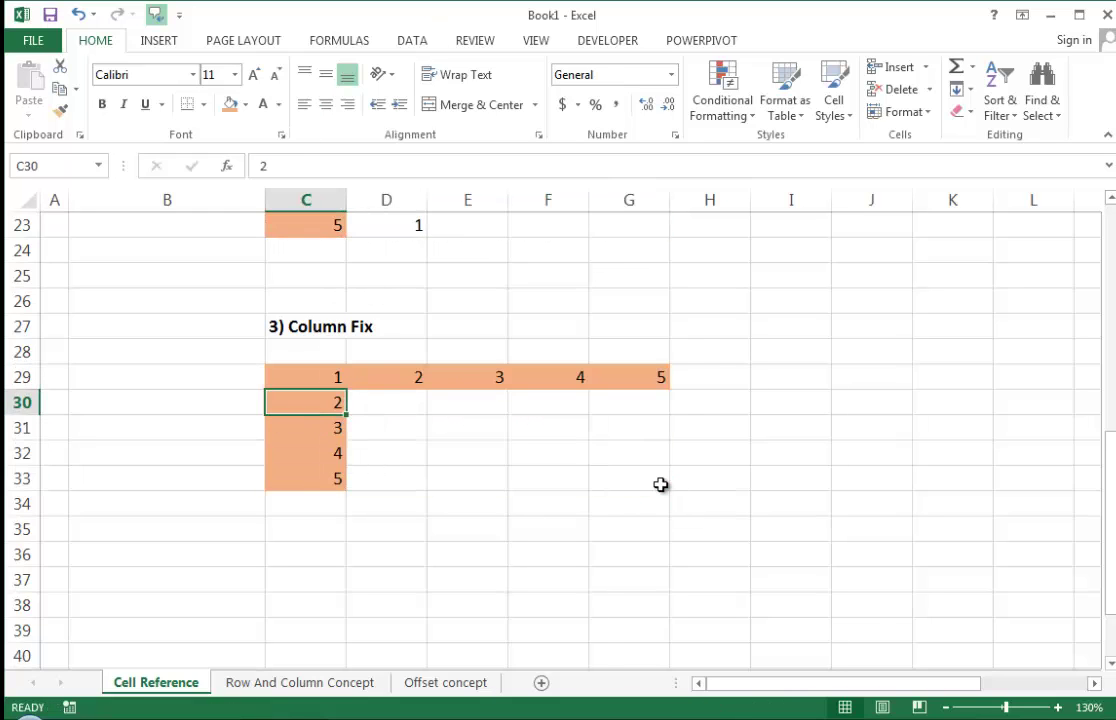
Enter the column-fixed reference =$C29 in cell D30 of the Column Fix grid.
key("Right")
type("=")
key("Left")
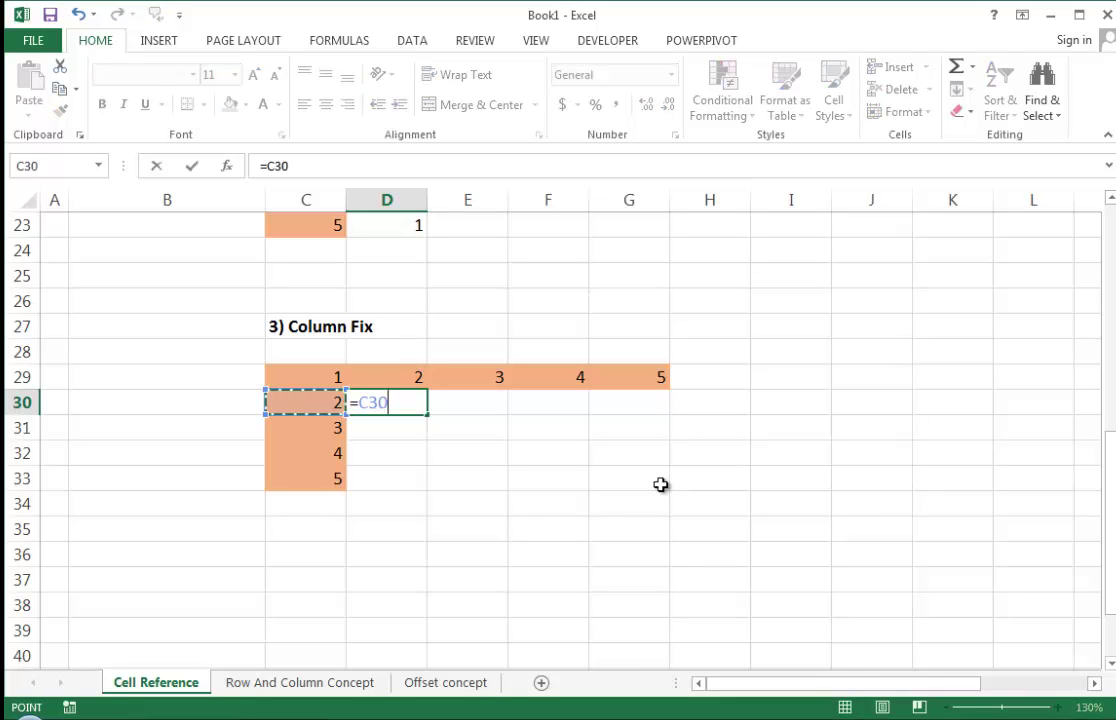
key("Up")
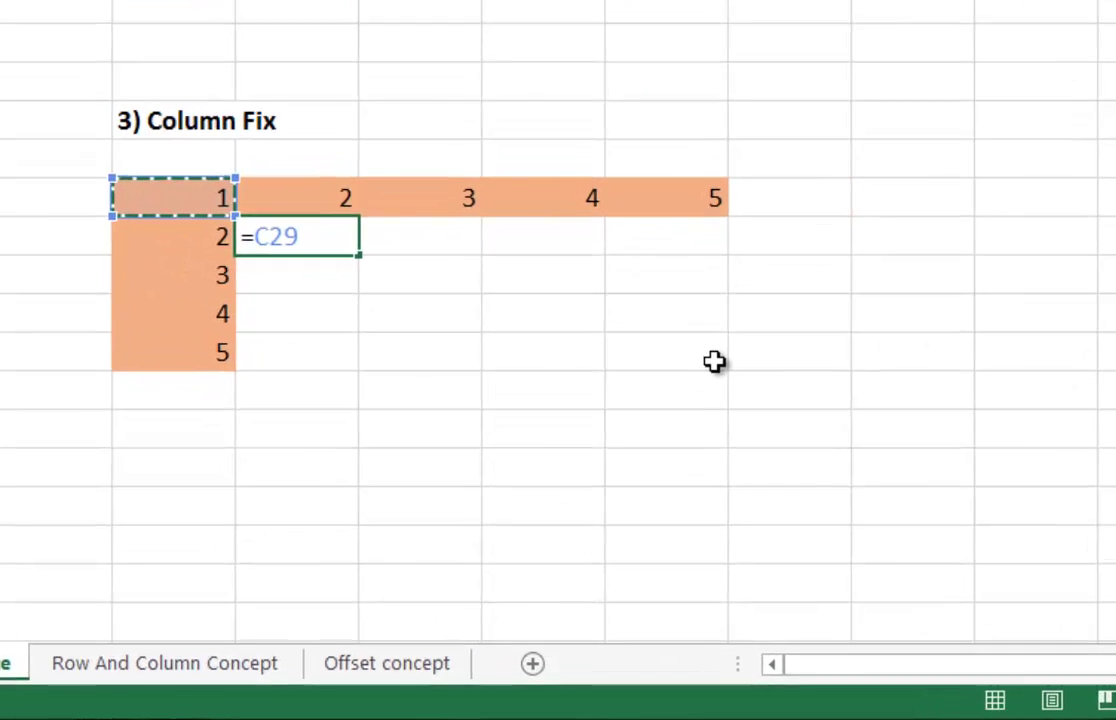
key("F4")
key("F4")
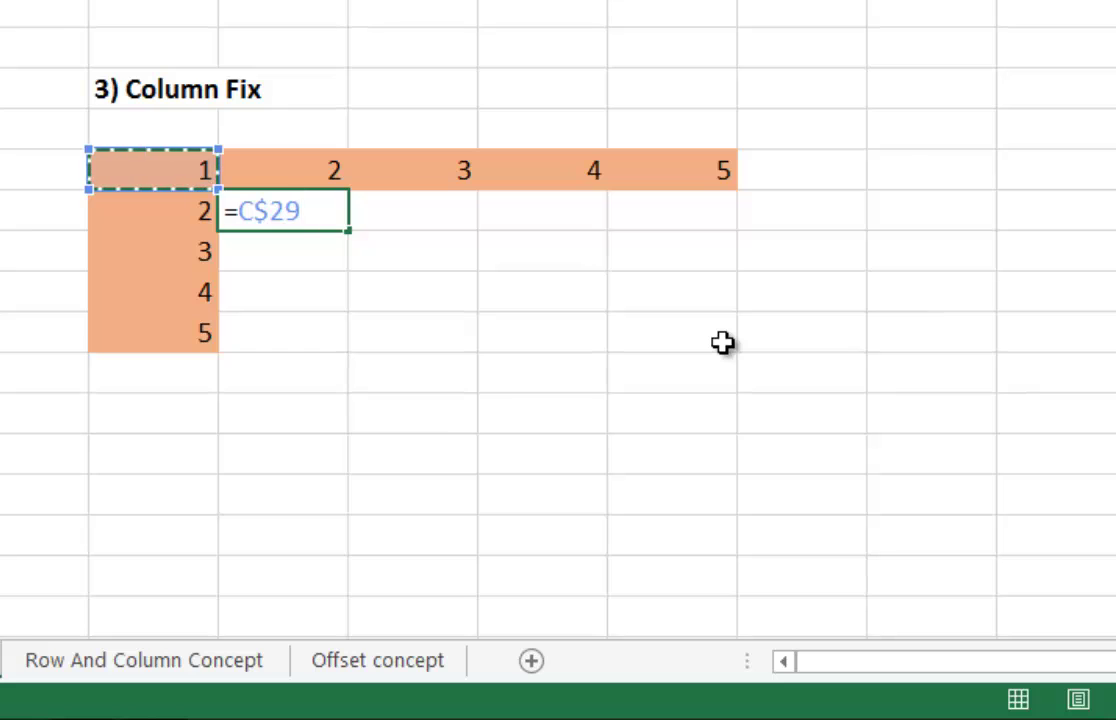
key("F4")
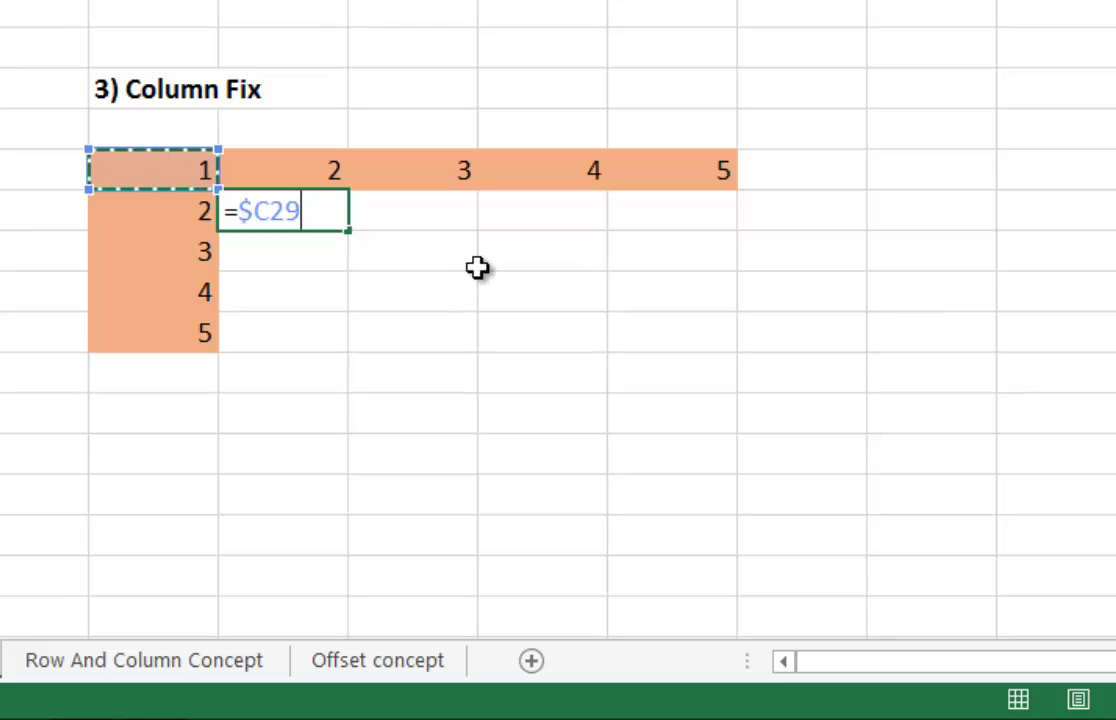
key("ctrl+Return")
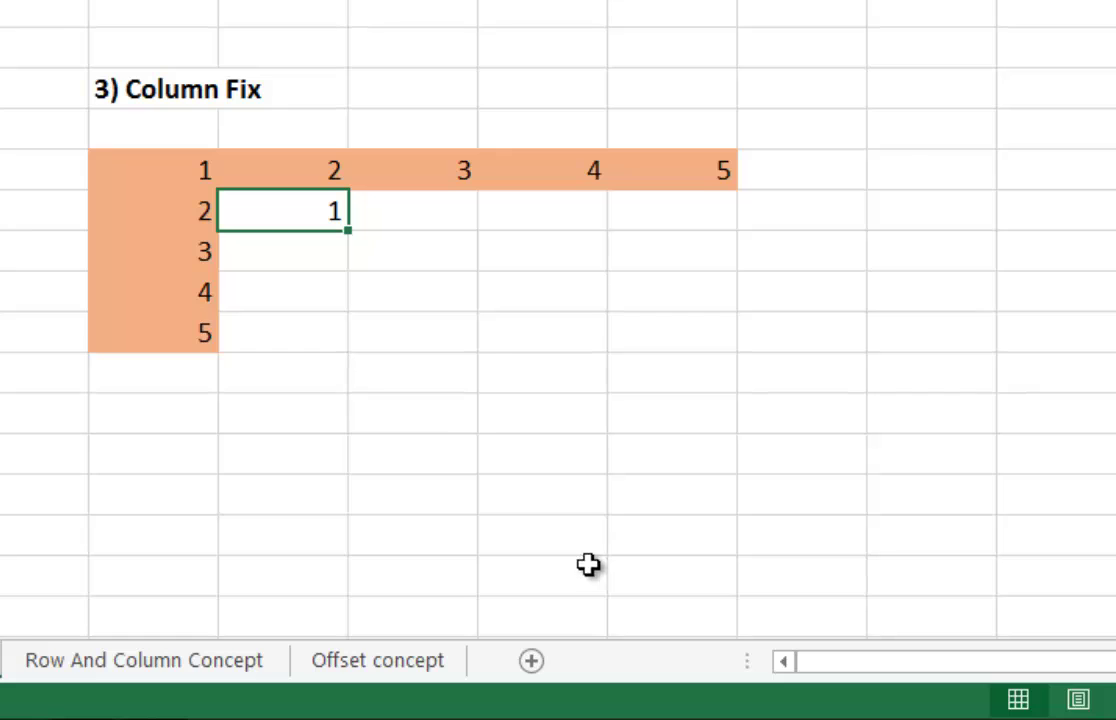
Fill the formula in D30 across to G30 and down to D33 in the Column Fix grid.
left_click_drag(352, 231, 730, 224)
left_click(342, 205)
left_click_drag(348, 229, 351, 336)
left_click(408, 328)
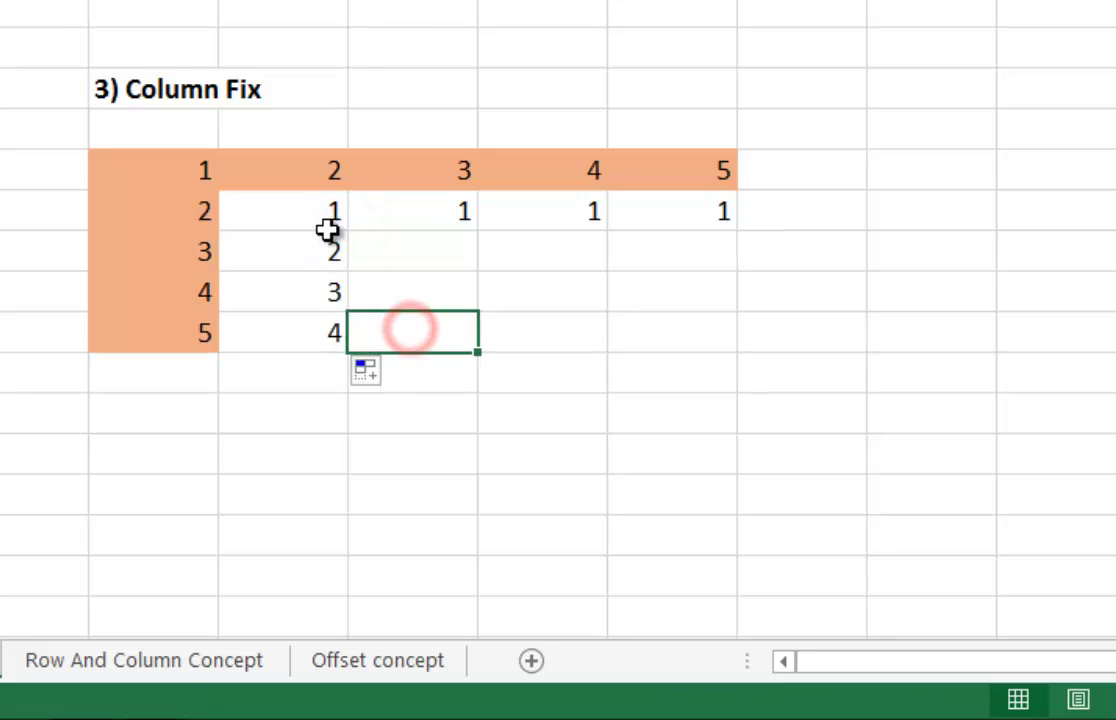
Inspect the filled formulas across D30:G30 of the Column Fix grid to compare their references.
left_click(322, 229)
double_click(322, 217)
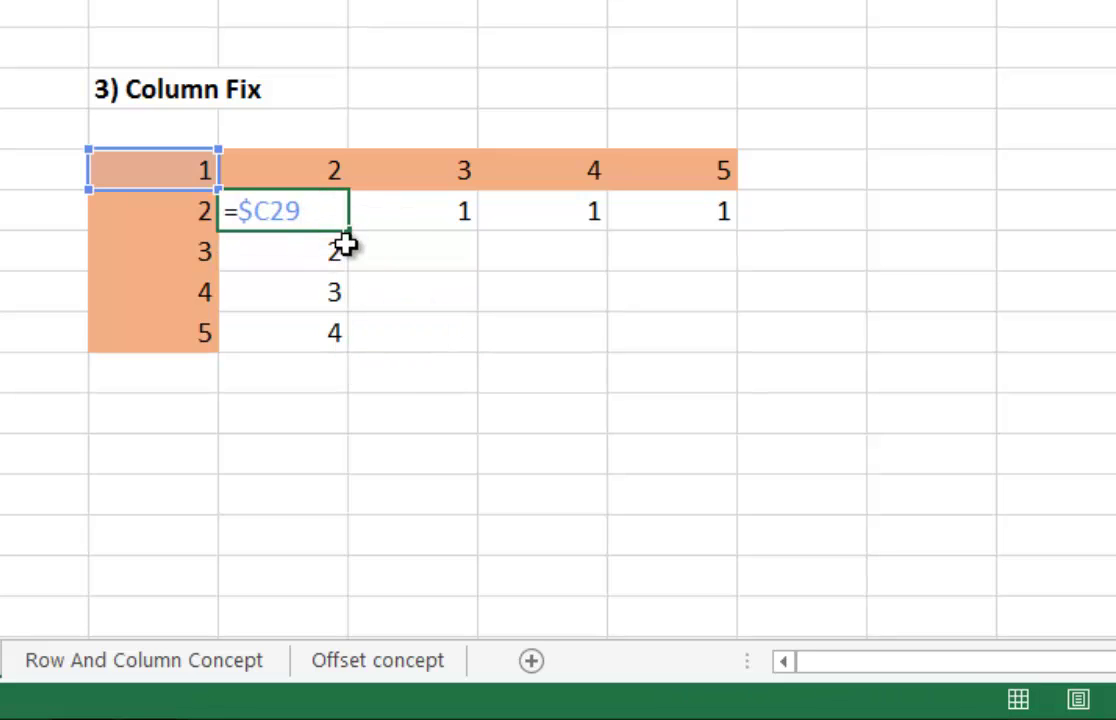
left_click(410, 215)
double_click(412, 212)
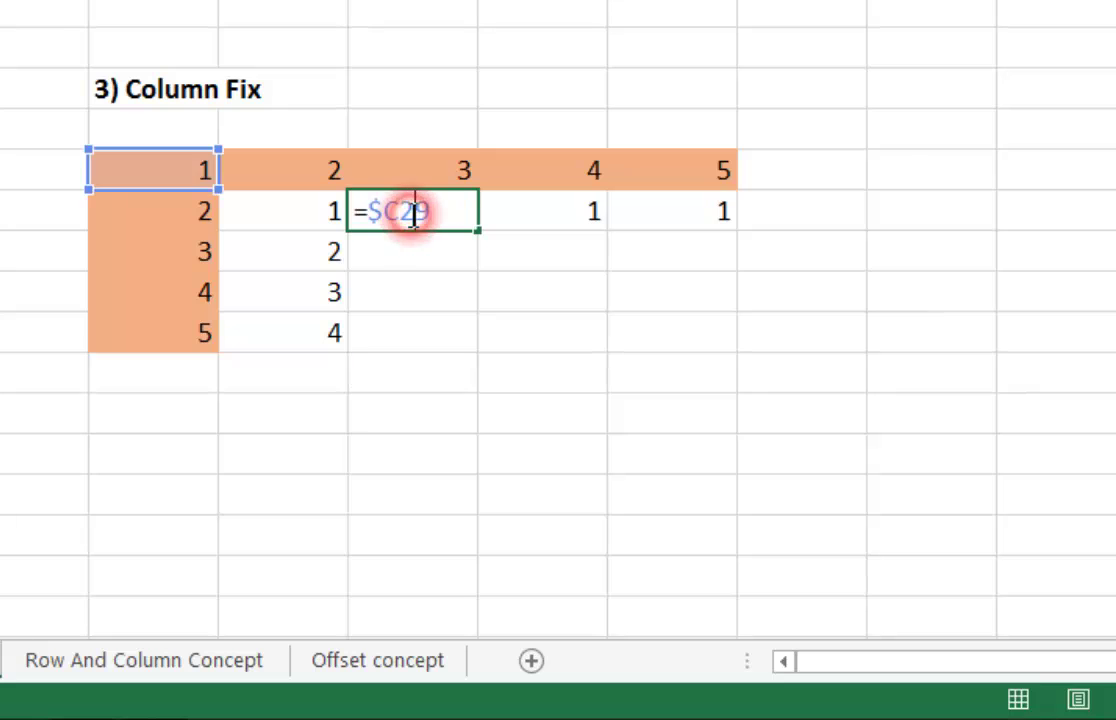
key("Escape")
double_click(586, 213)
left_click(719, 219)
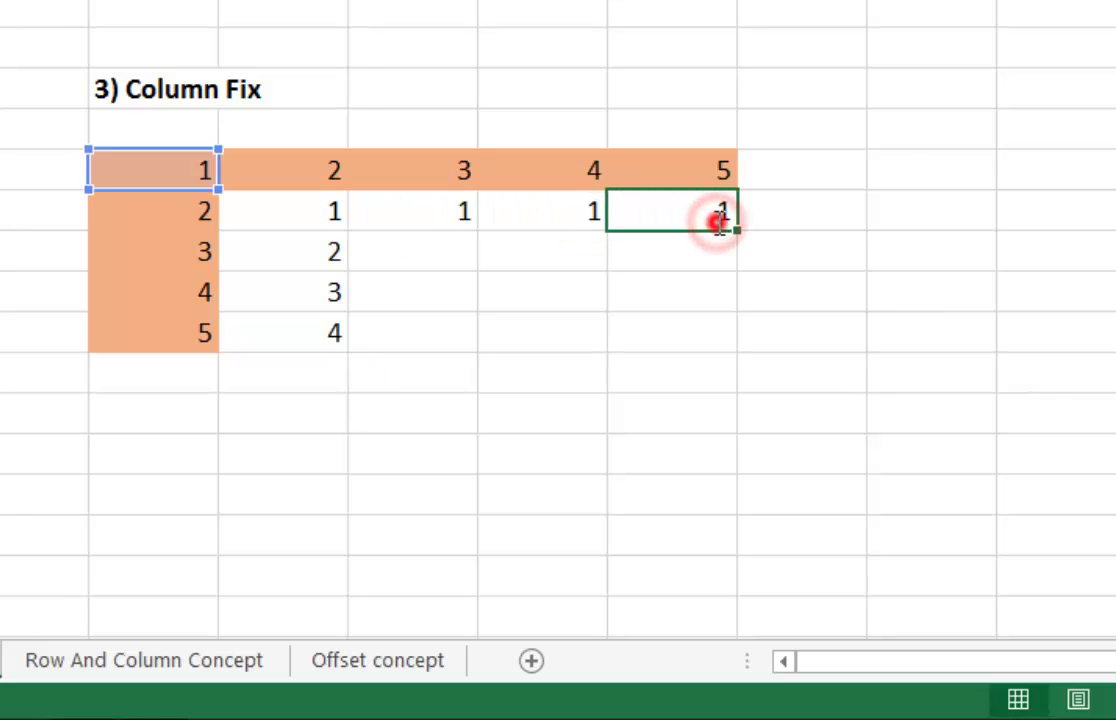
double_click(717, 219)
key("Escape")
scroll(369, 130, "up", 2)
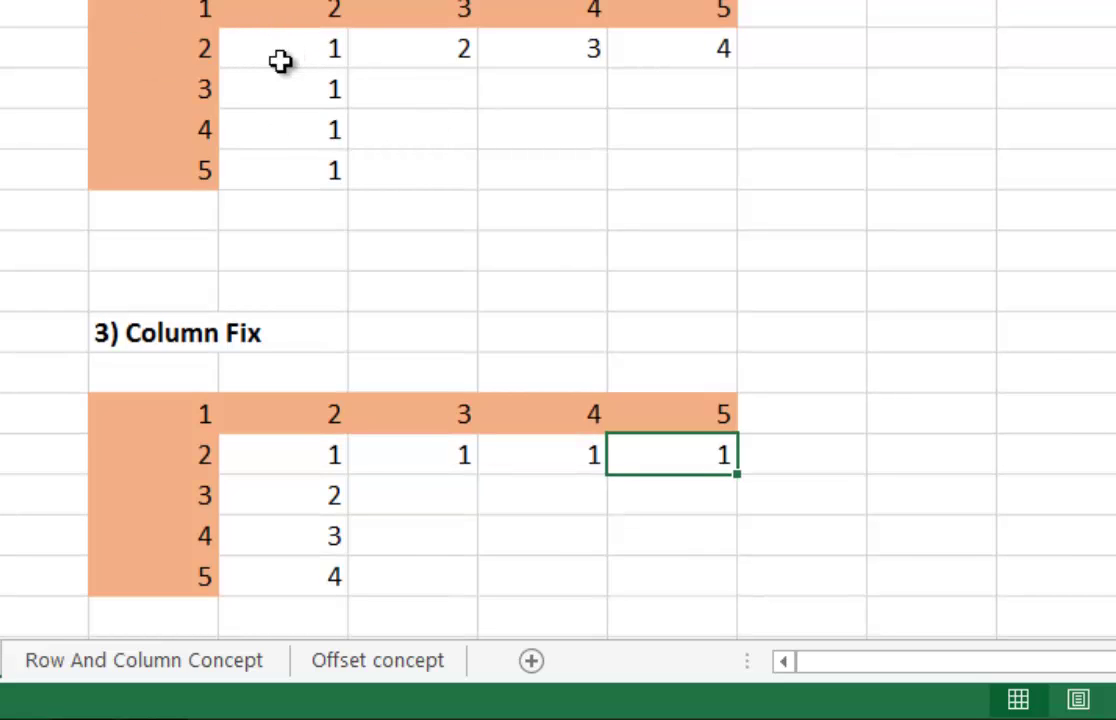
scroll(281, 62, "down", 2)
Inspect the formulas down D31:D33 of the Column Fix grid to compare their row references.
key("ctrl+Left")
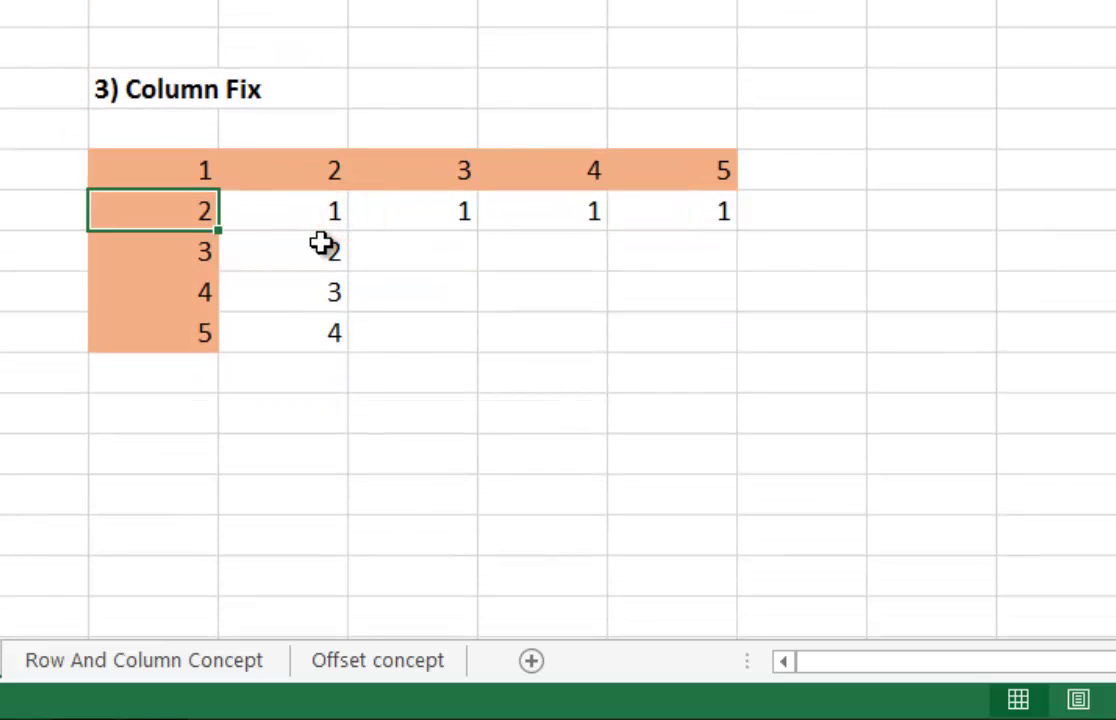
left_click(320, 250)
type("=$C30")
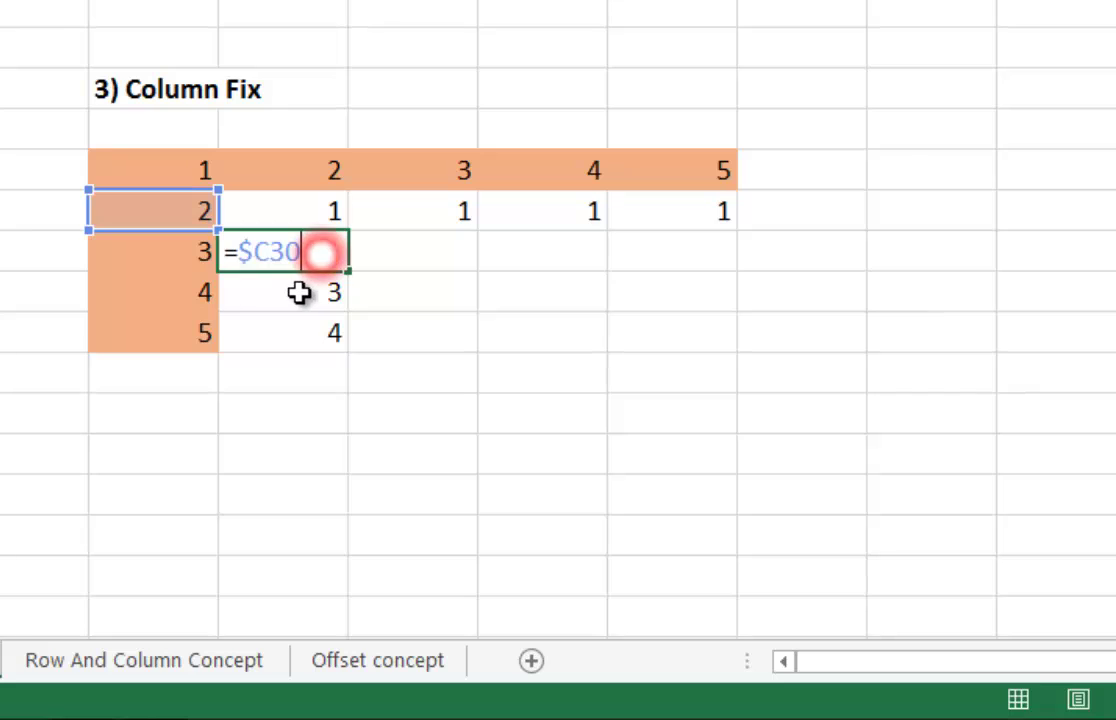
key("Return")
double_click(289, 291)
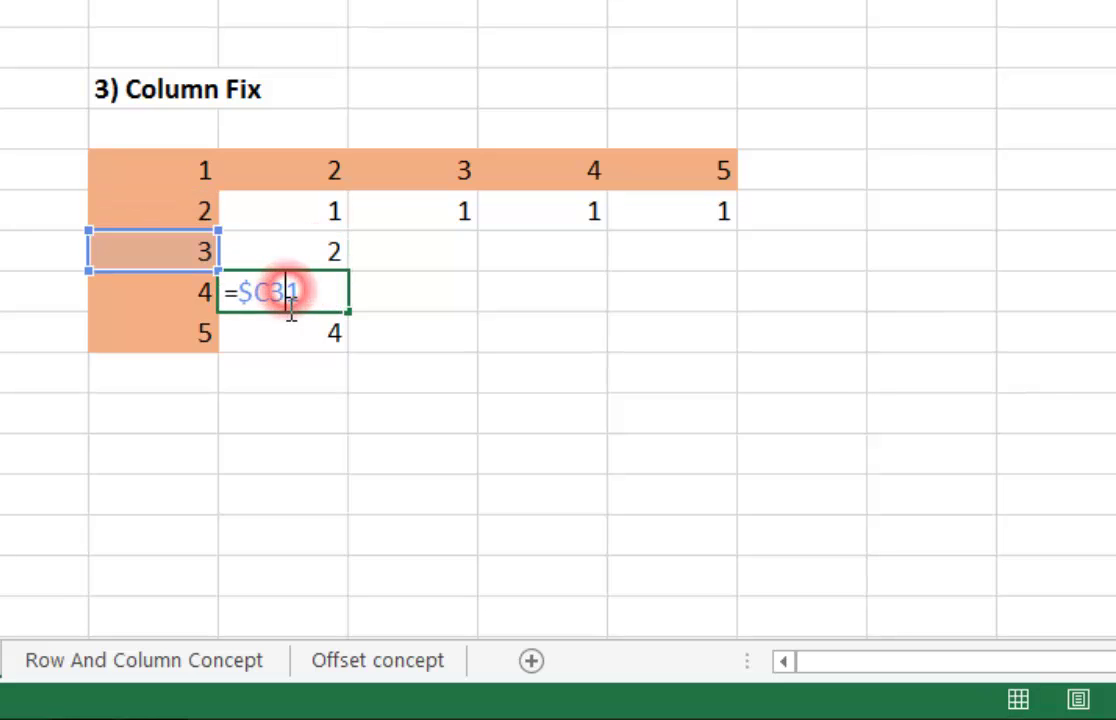
left_click(289, 336)
double_click(289, 336)
key("Escape")
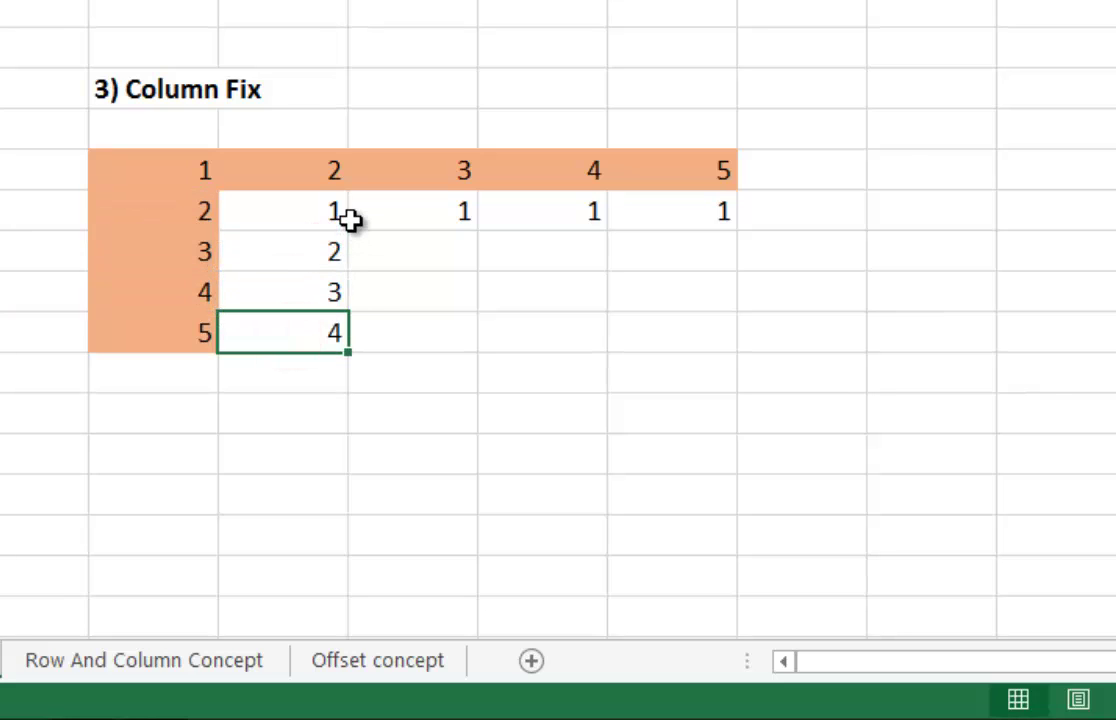
Recheck the column-fixed formulas in F30 and G30, leaving them as they are.
left_click(352, 216)
double_click(567, 215)
double_click(690, 214)
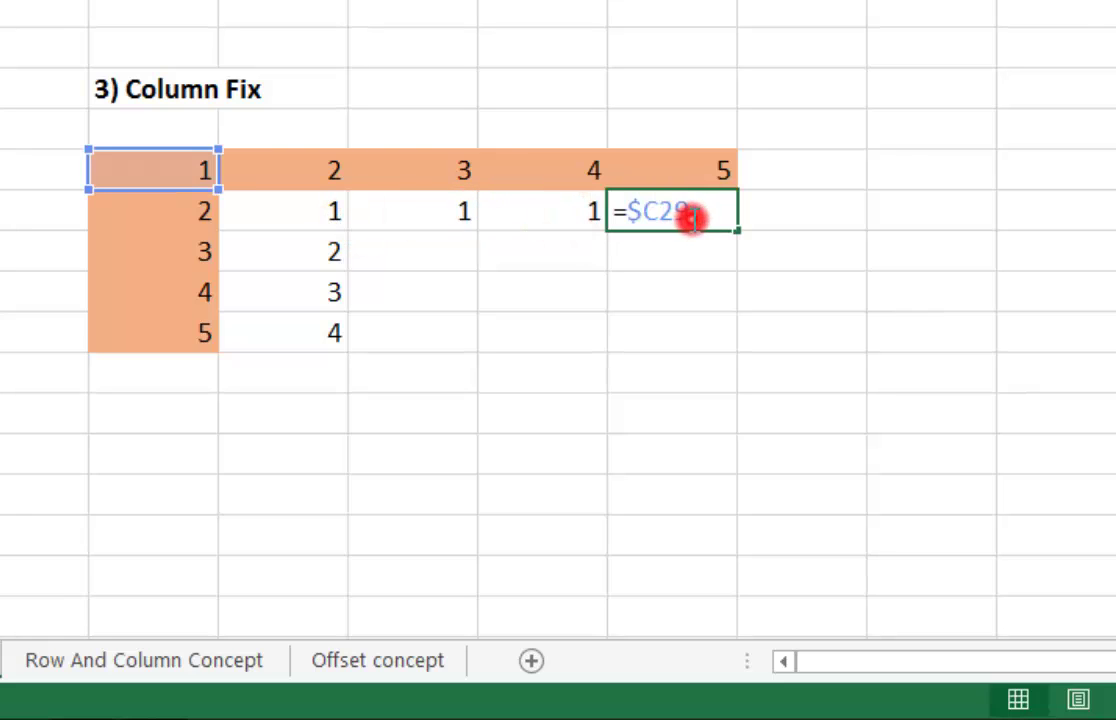
left_click(851, 230)
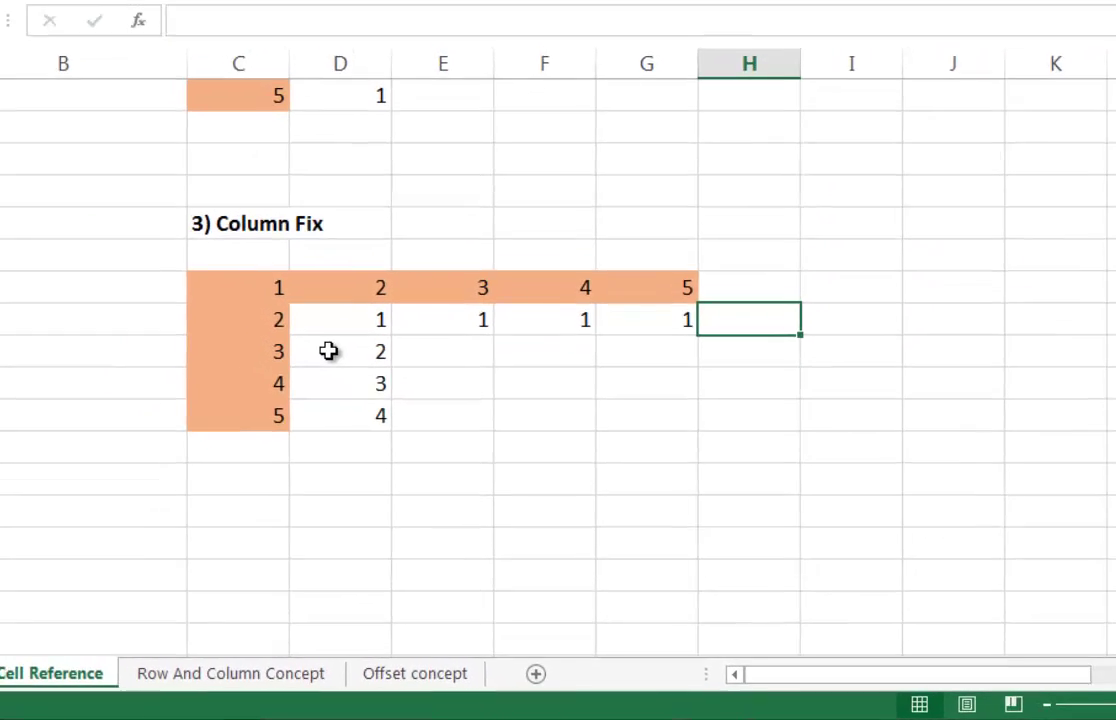
Build the Absolute heading in C37 with the formula =A4&" "&B4 and make it bold.
scroll(372, 416, "up", 5)
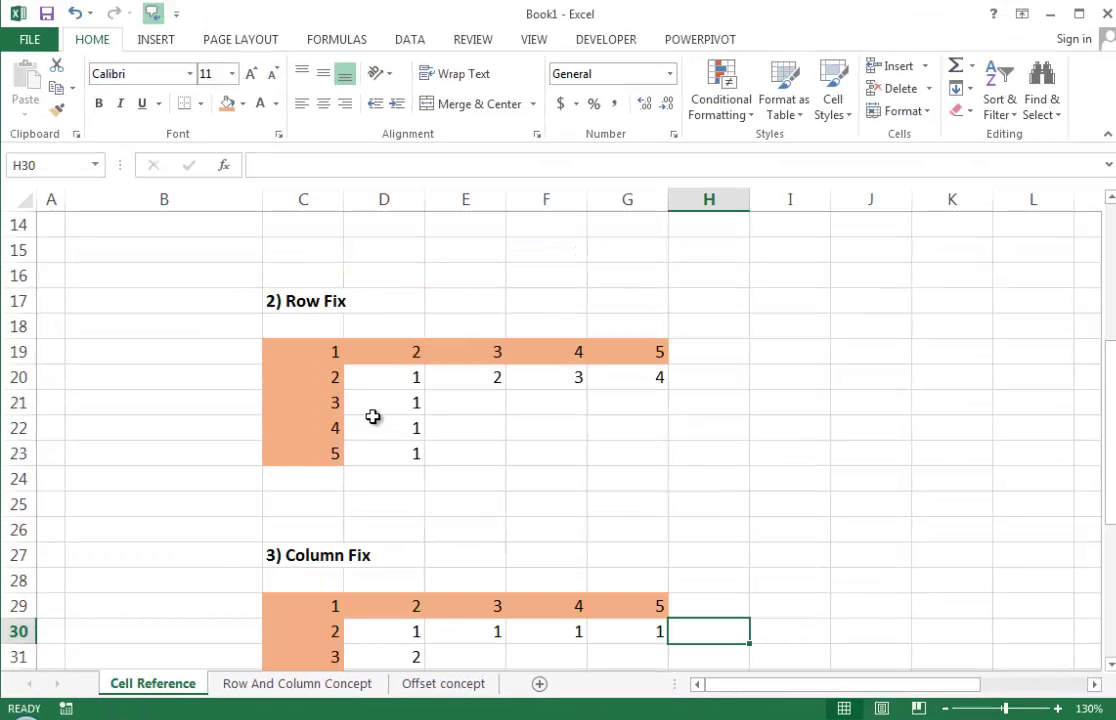
scroll(372, 416, "down", 5)
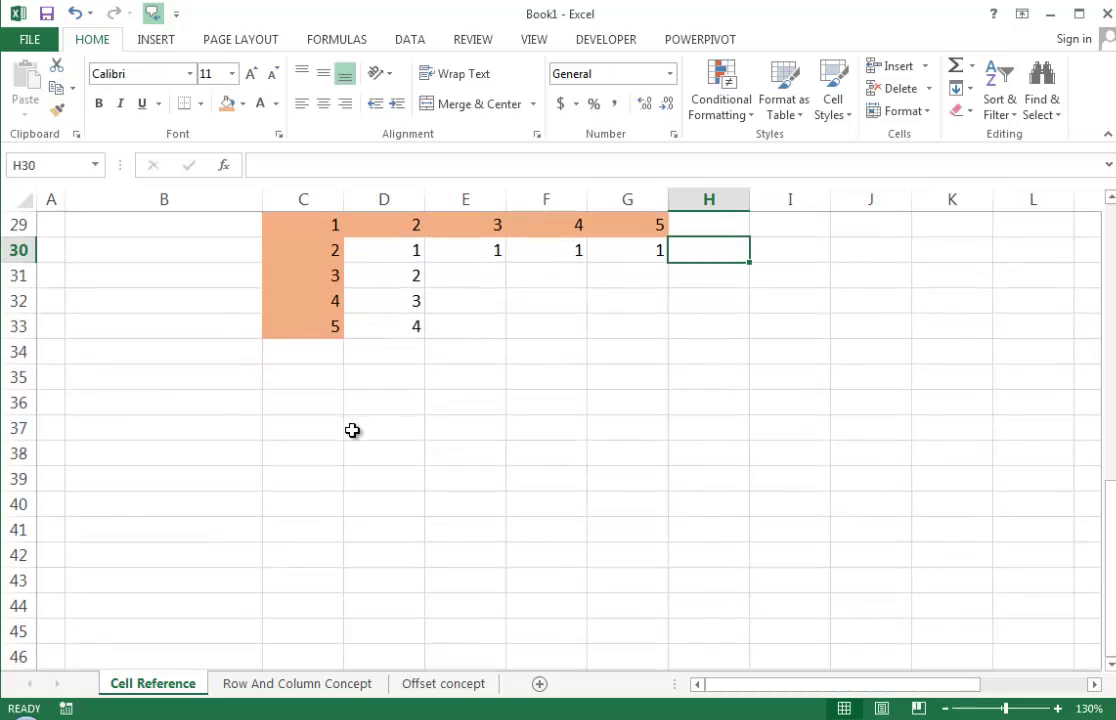
left_click(328, 424)
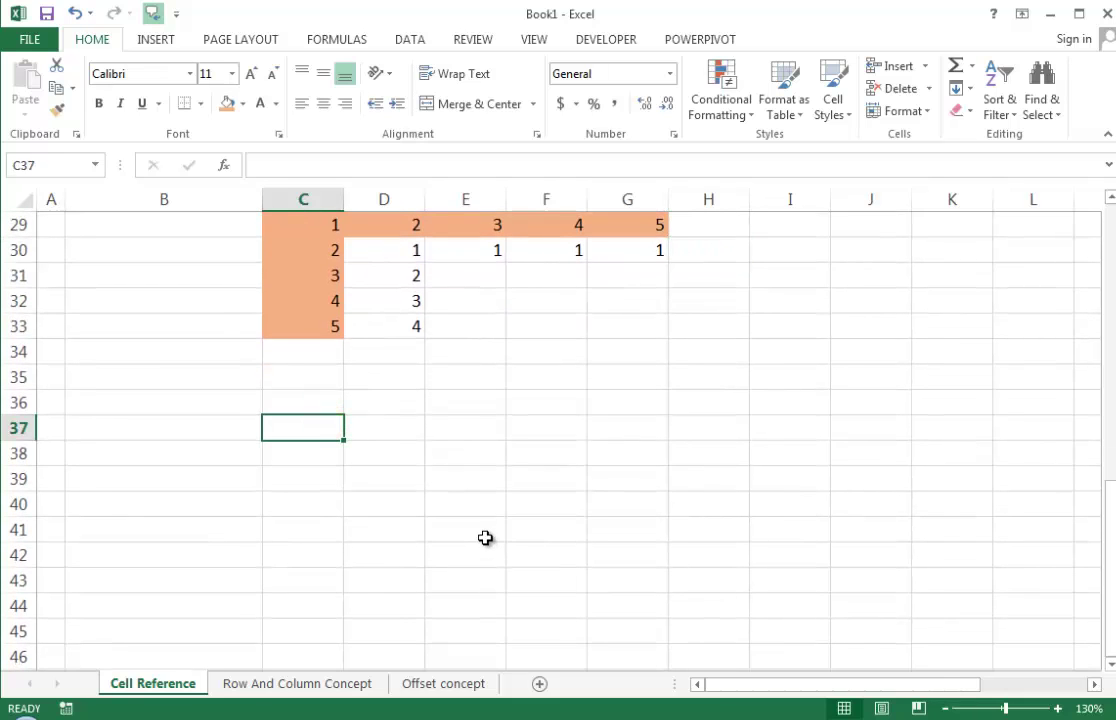
type("=")
scroll(269, 453, "up", 9)
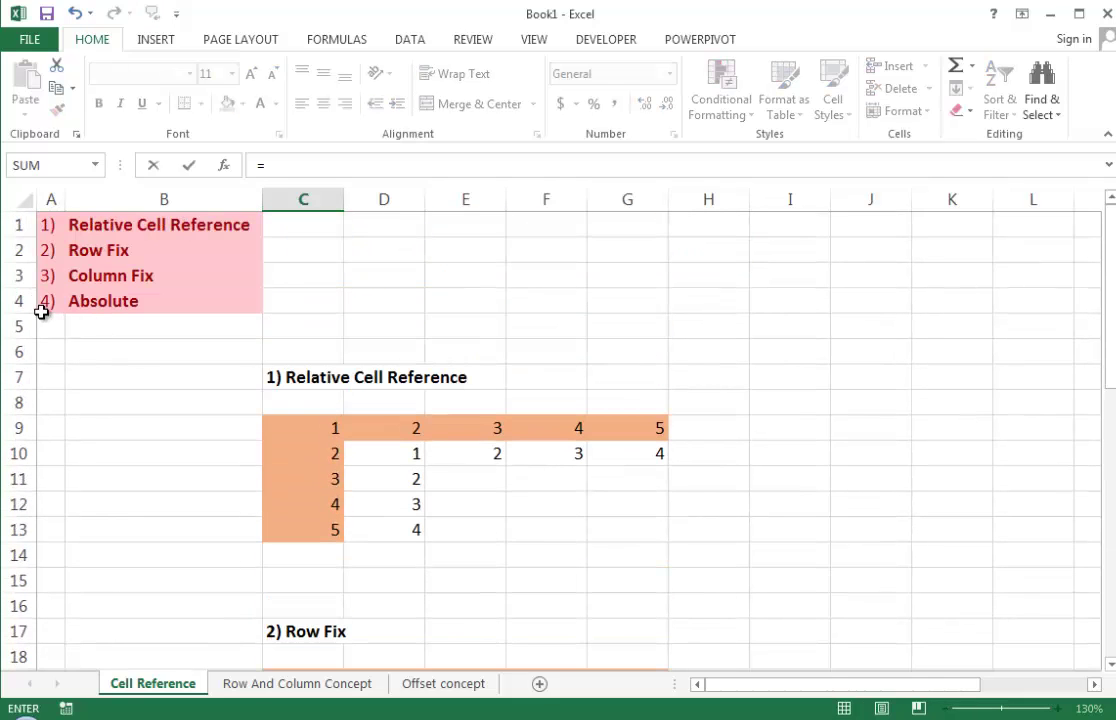
left_click_drag(41, 310, 145, 304)
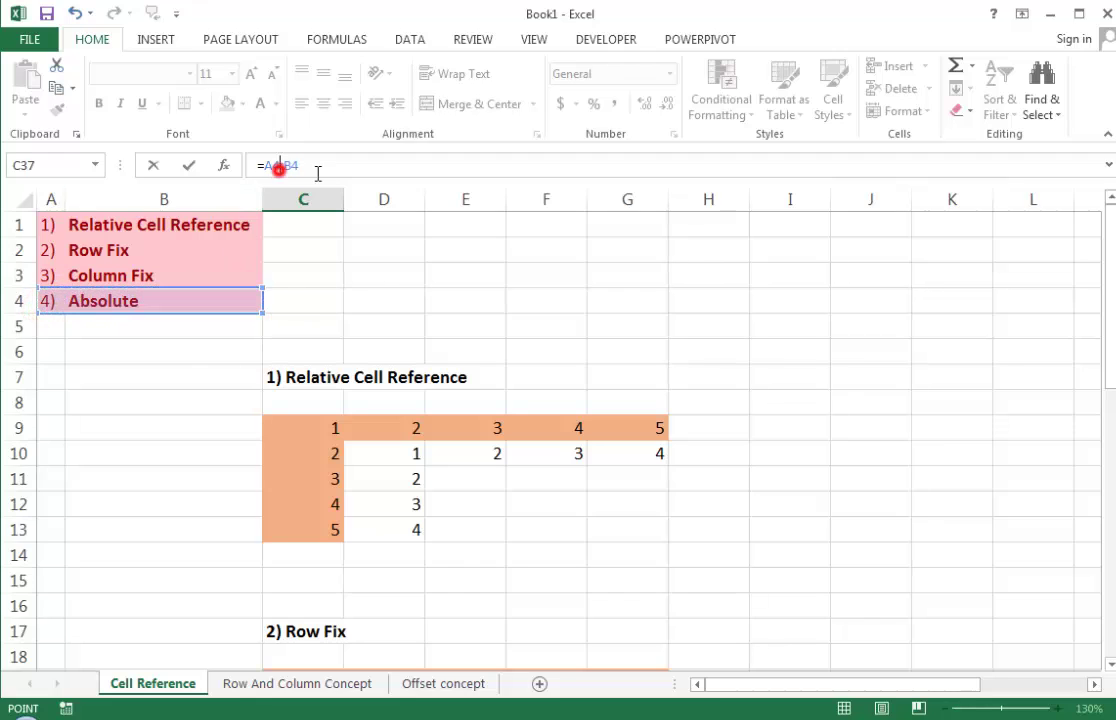
left_click(279, 168)
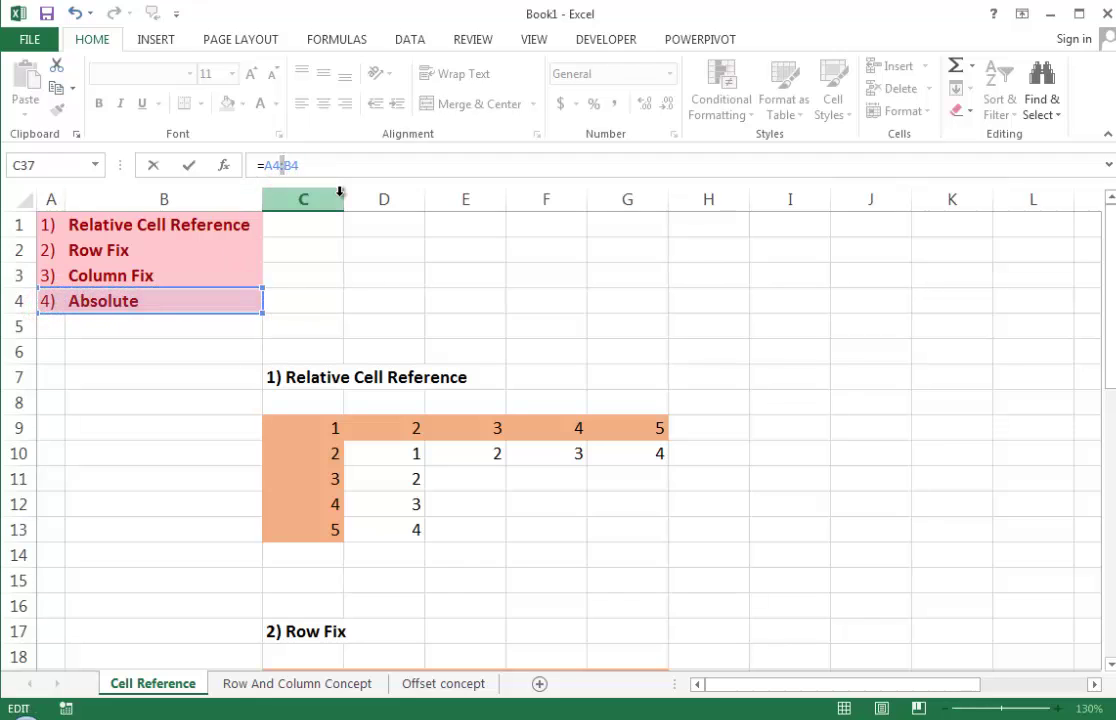
type("&\"")
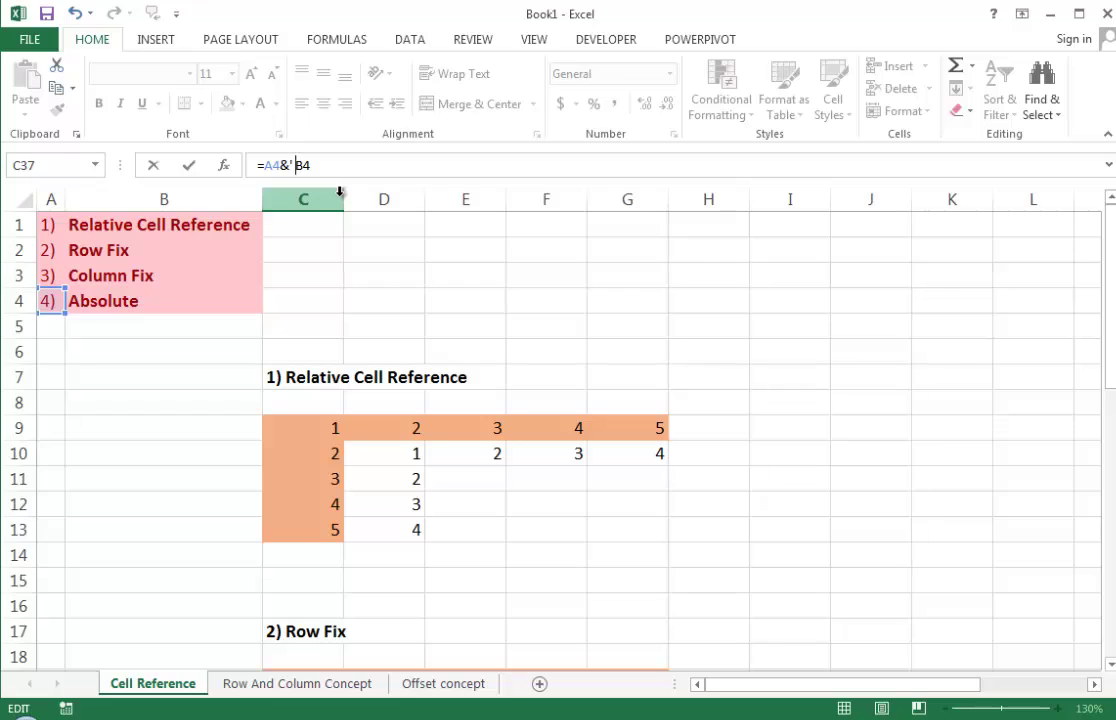
key("BackSpace")
key("BackSpace")
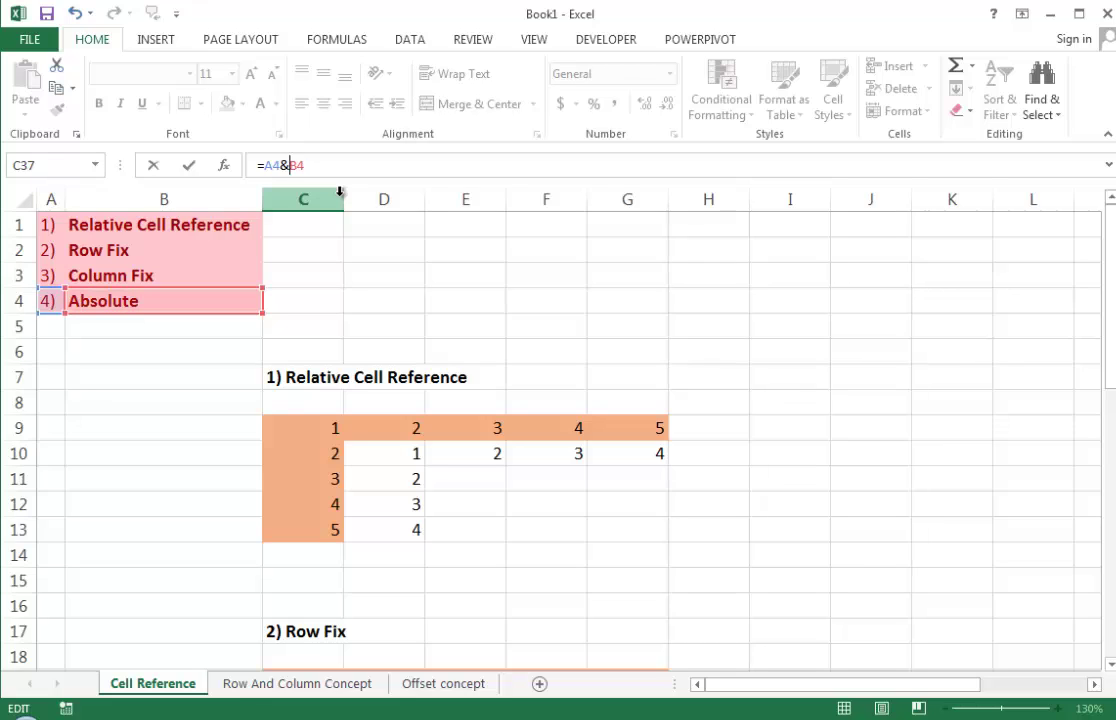
type("\"")
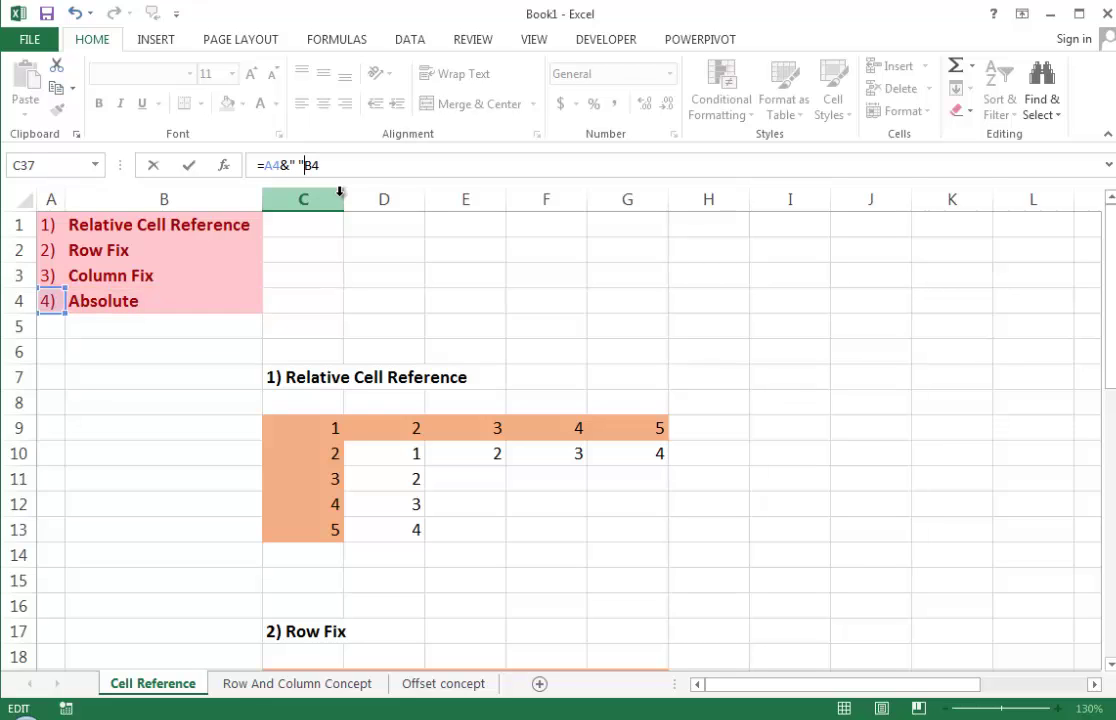
type(" \"&")
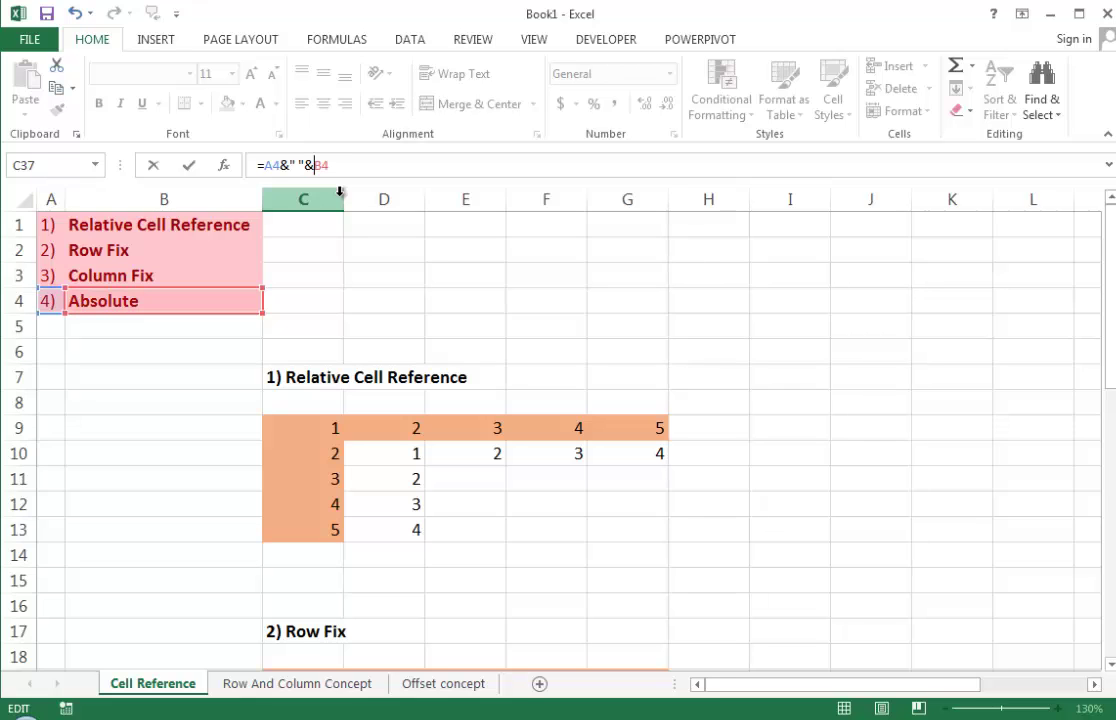
key("ctrl+Return")
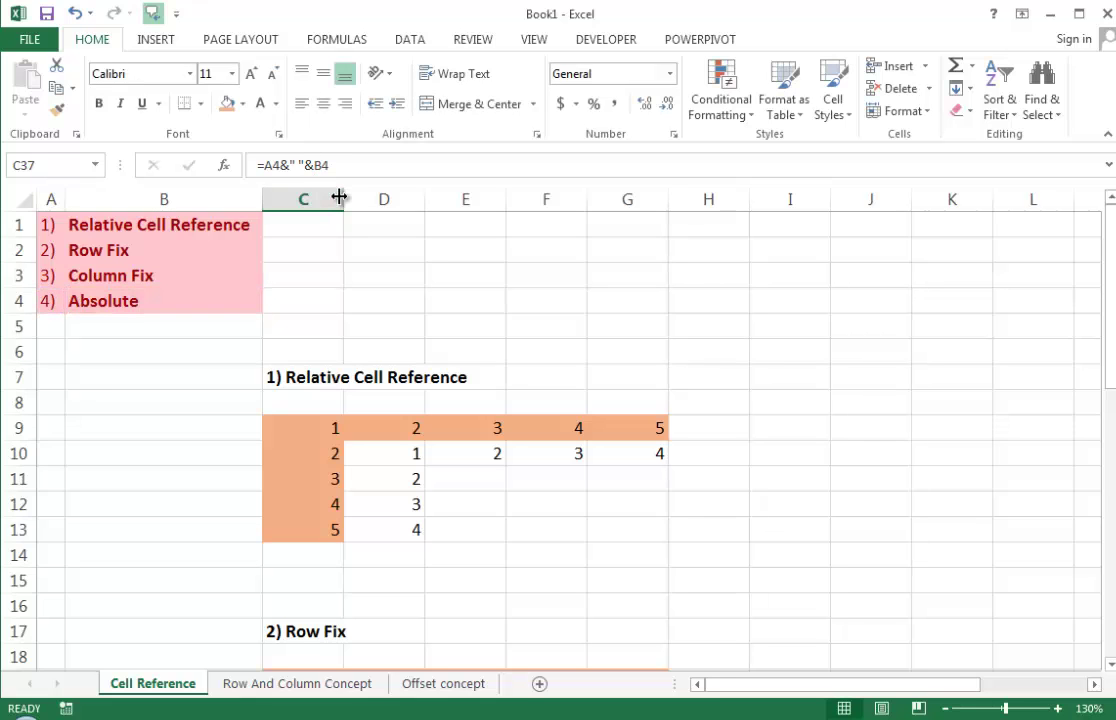
scroll(364, 334, "down", 9)
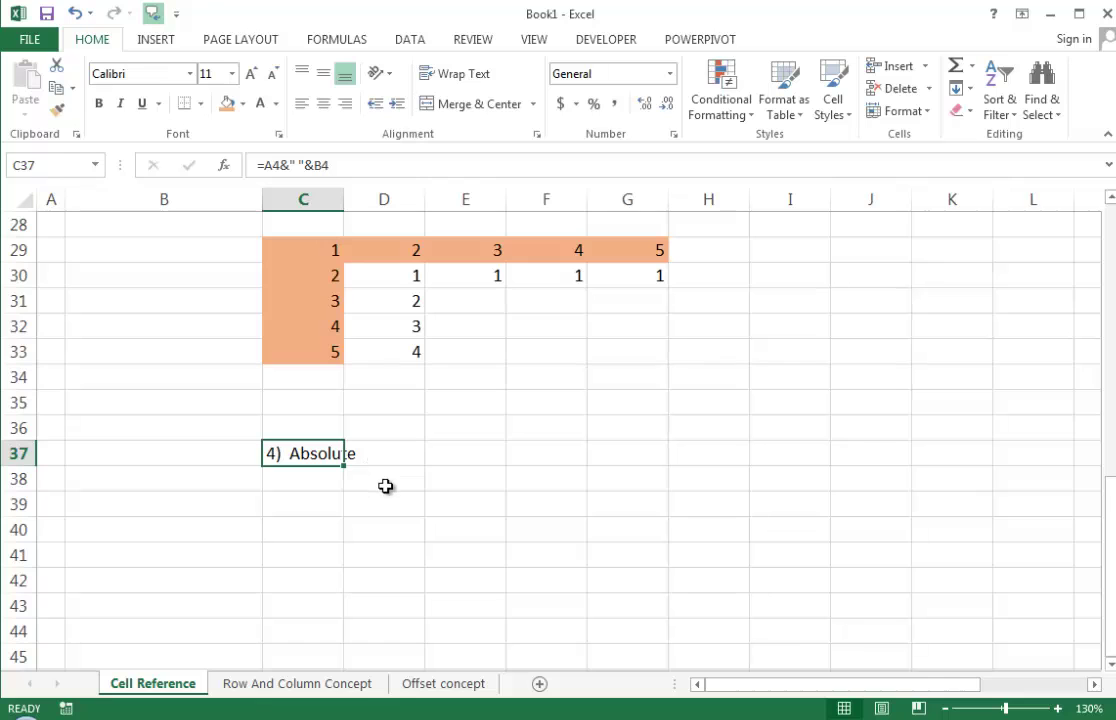
key("ctrl+b")
Copy the Column Fix grid C29:G33 and paste it at C40 below the Absolute heading.
scroll(309, 314, "up", 1)
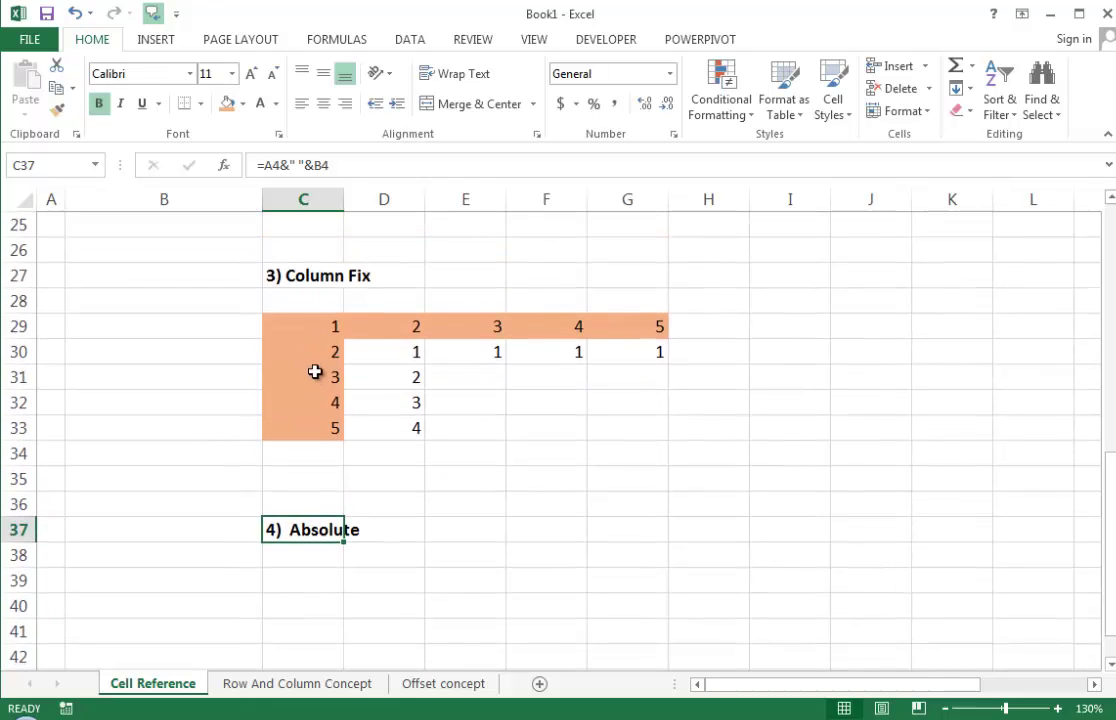
left_click(321, 330)
left_click_drag(321, 330, 615, 445)
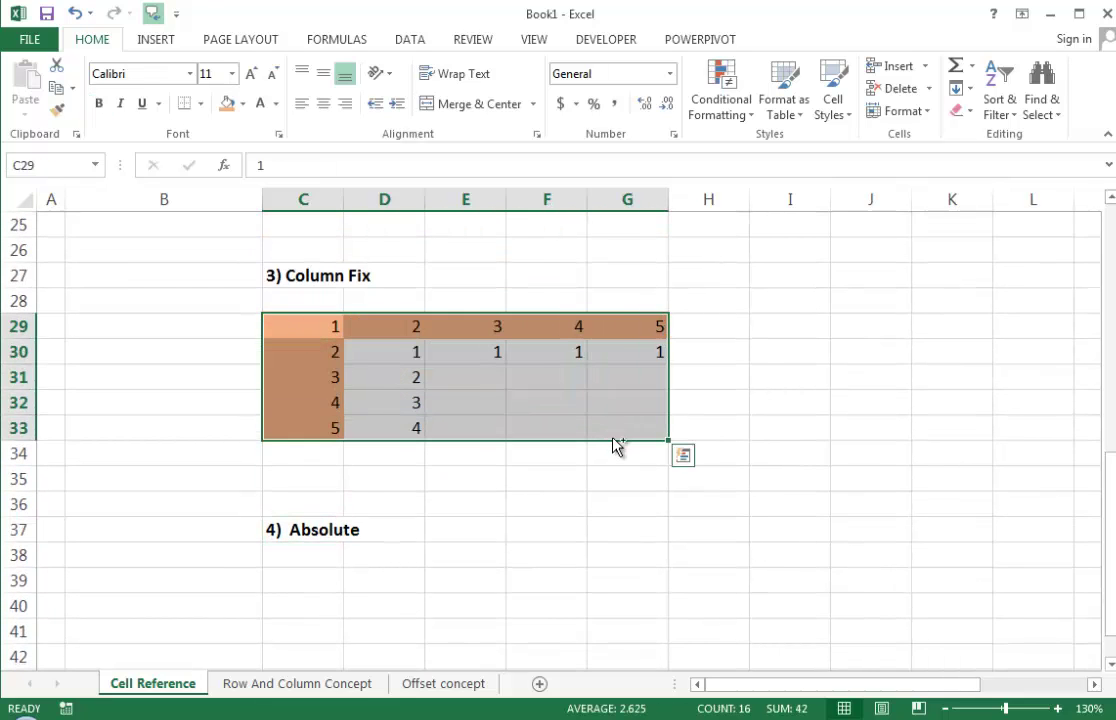
key("ctrl+c")
scroll(319, 391, "down", 3)
left_click(317, 378)
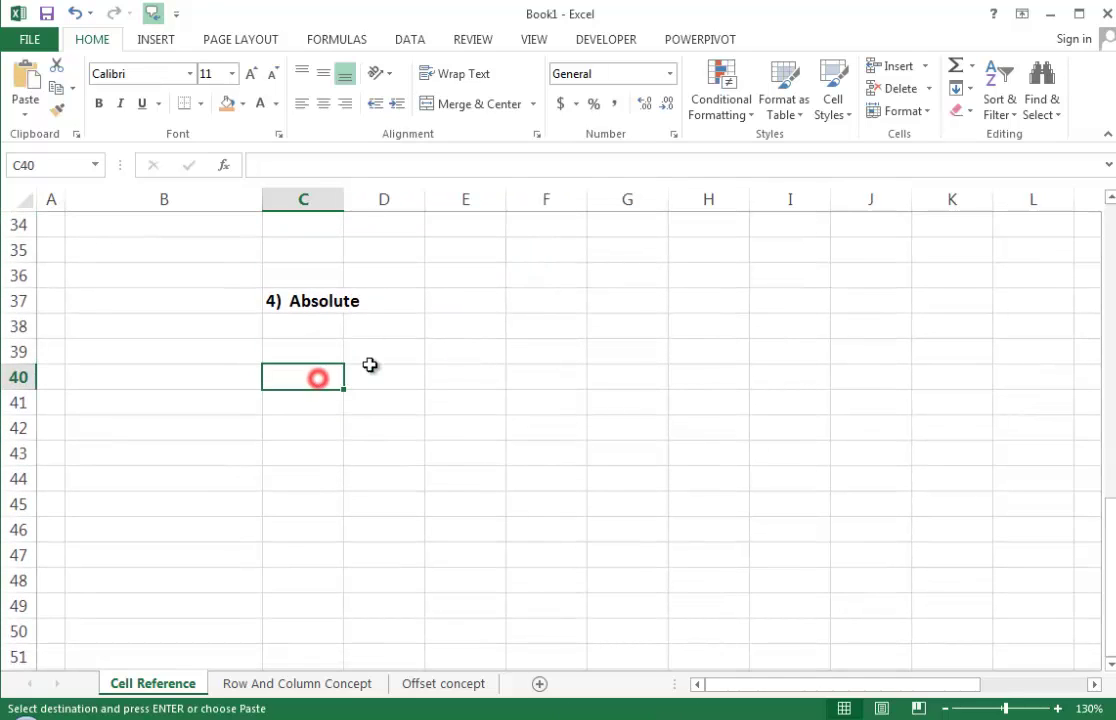
key("Return")
Clear the copied formulas in D41:G44 of the Absolute grid, keeping its number headers.
key("Right")
key("Down")
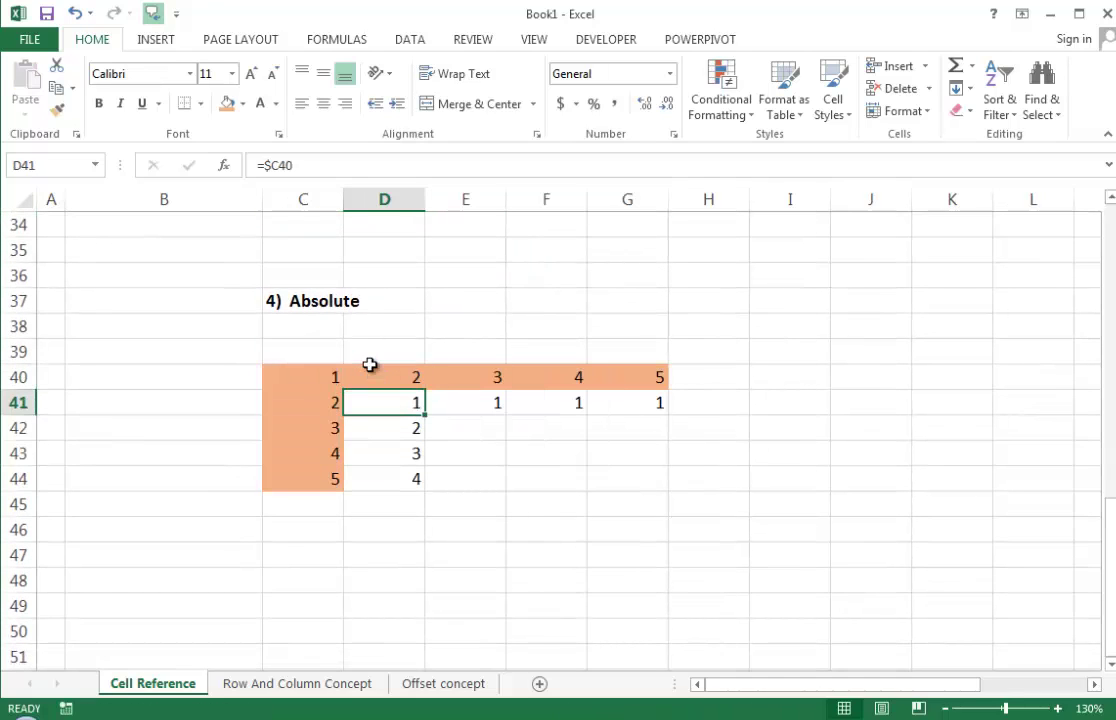
left_click(650, 480, "shift")
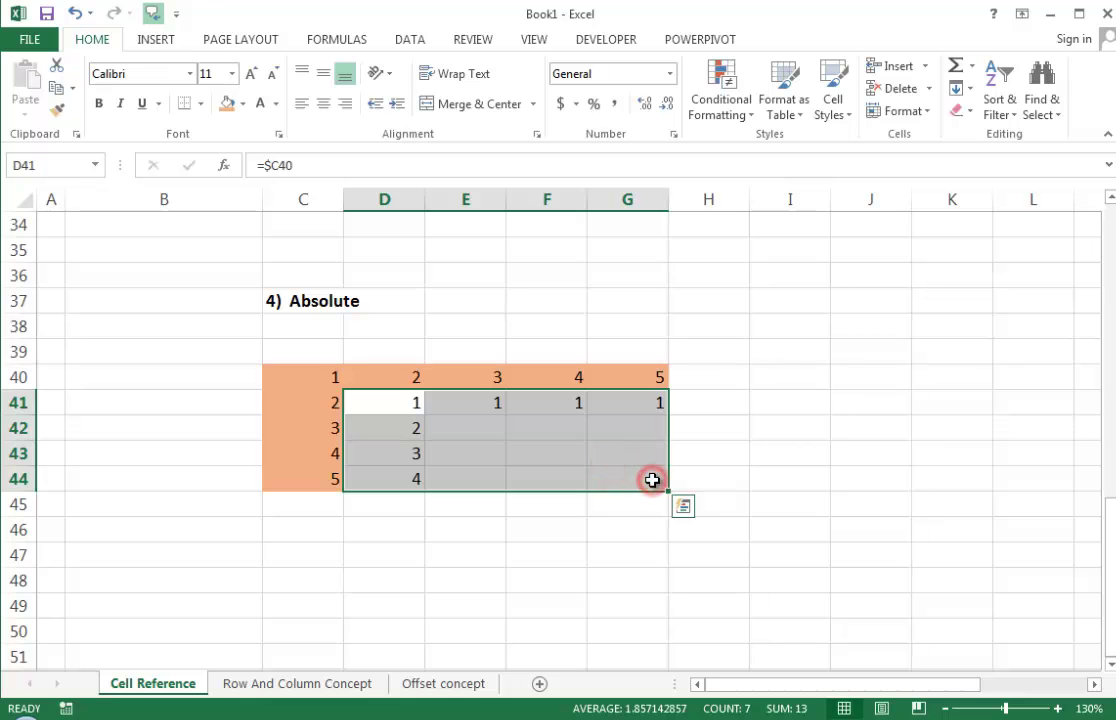
key("Delete")
key("shift+BackSpace")
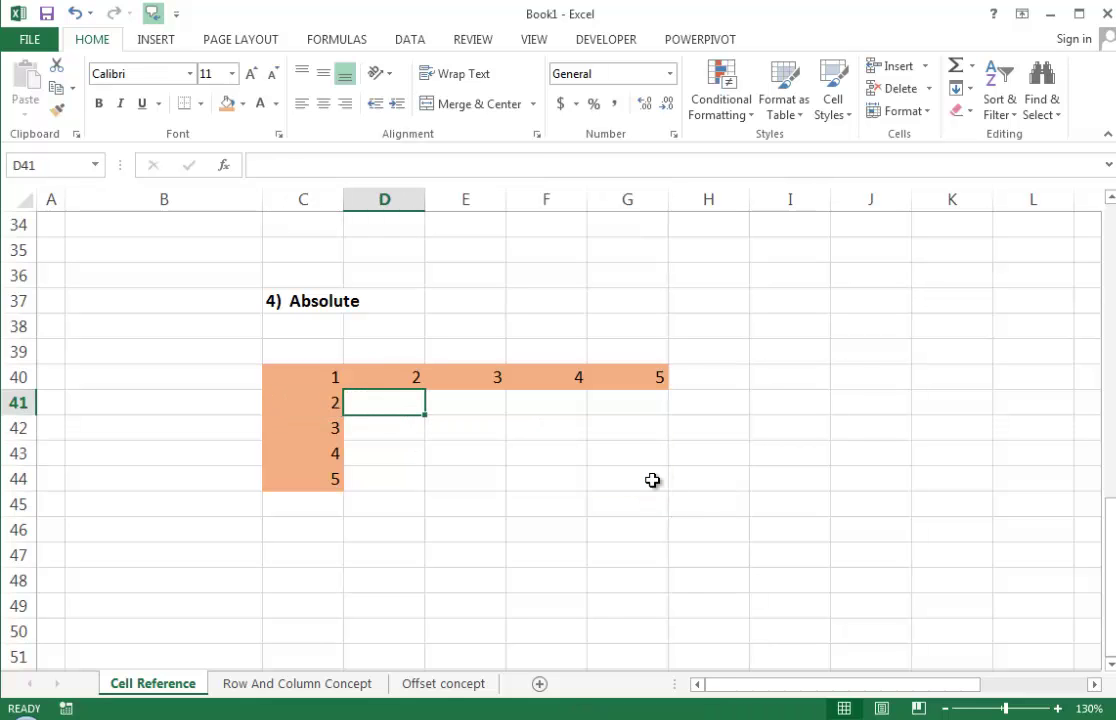
Enter the absolute reference =$C$40 in cell D41 of the Absolute grid.
type("=")
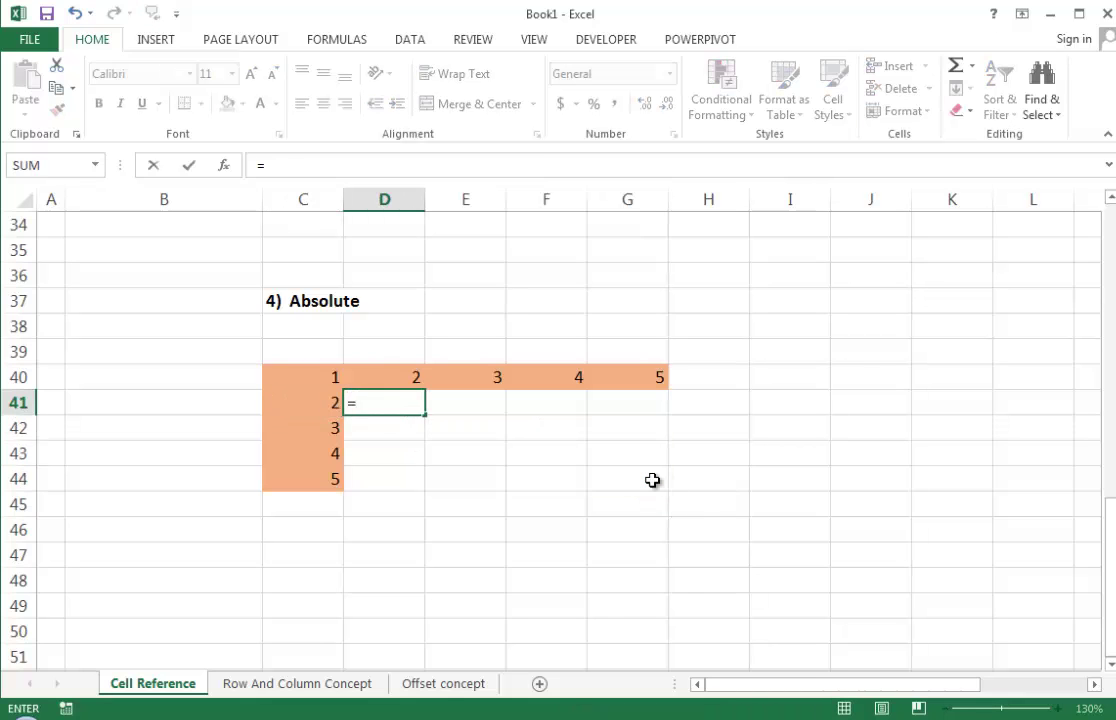
key("Up")
key("Left")
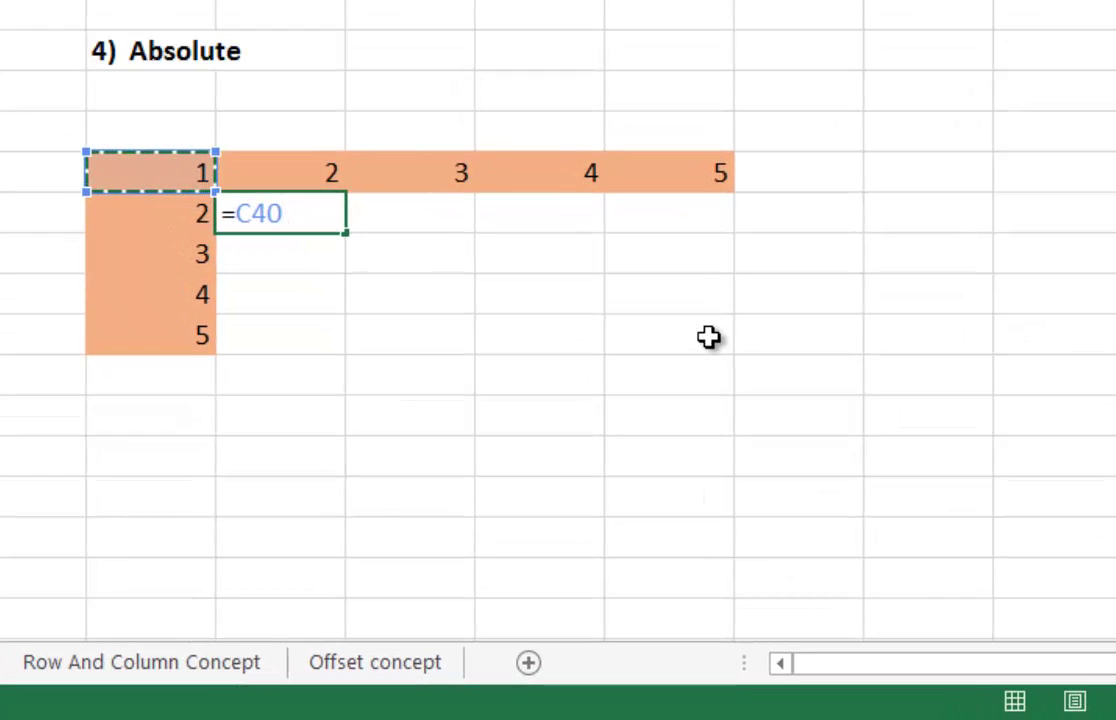
key("F4")
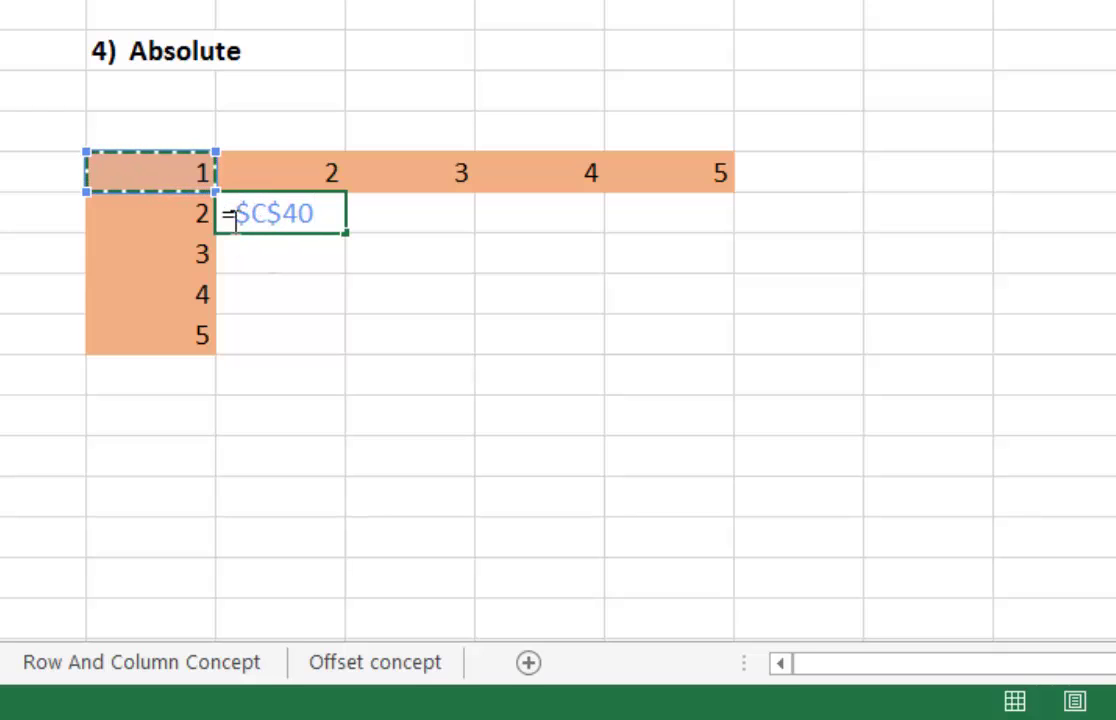
key("ctrl+Return")
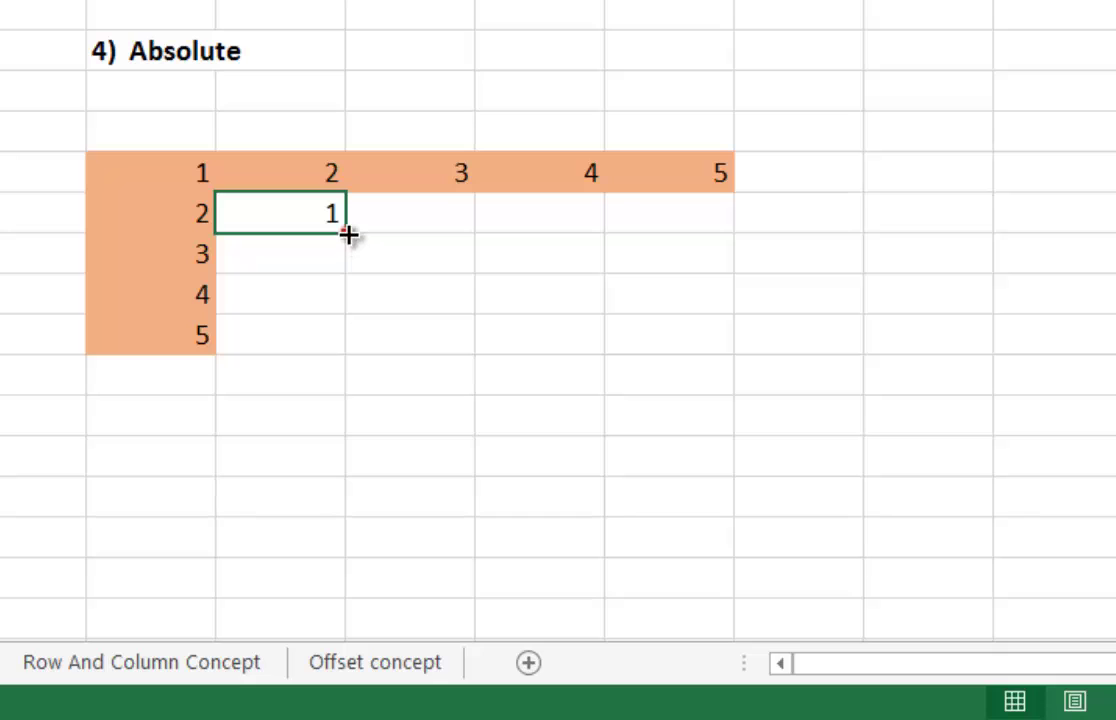
Fill the formula in D41 across to G41 and down to D44 in the Absolute grid.
left_click_drag(348, 234, 700, 214)
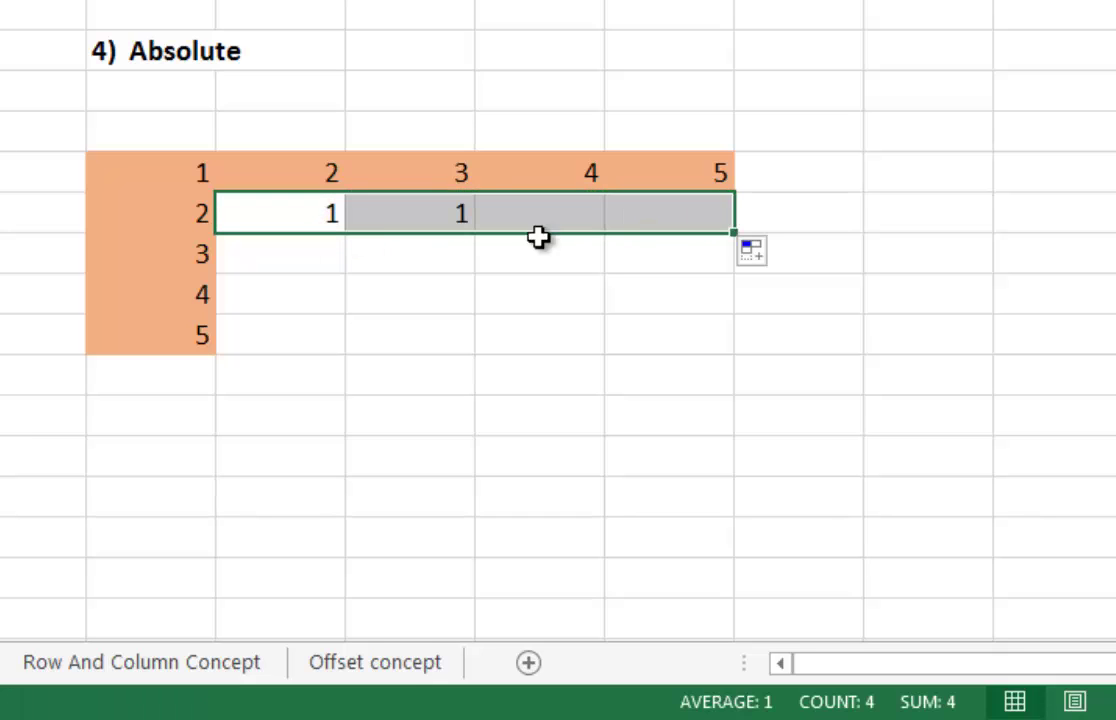
left_click(340, 218)
left_click_drag(345, 233, 344, 353)
left_click(443, 296)
Inspect the filled formulas in cells G41, D44 and D41 of the Absolute grid.
left_click(270, 222)
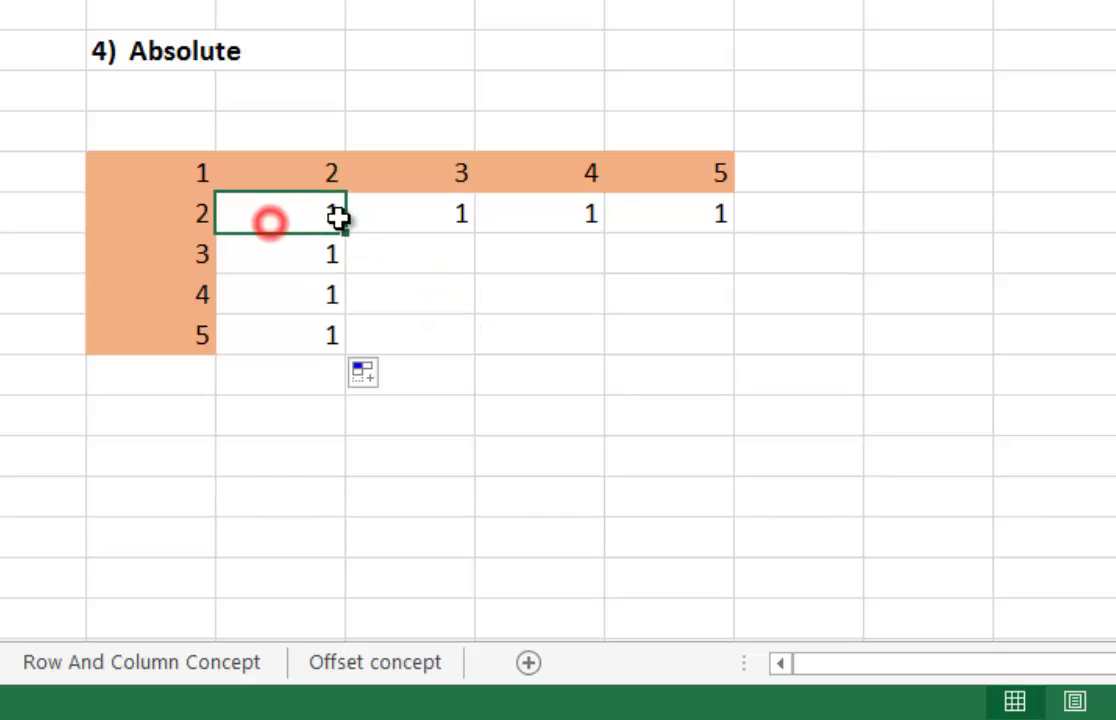
double_click(668, 214)
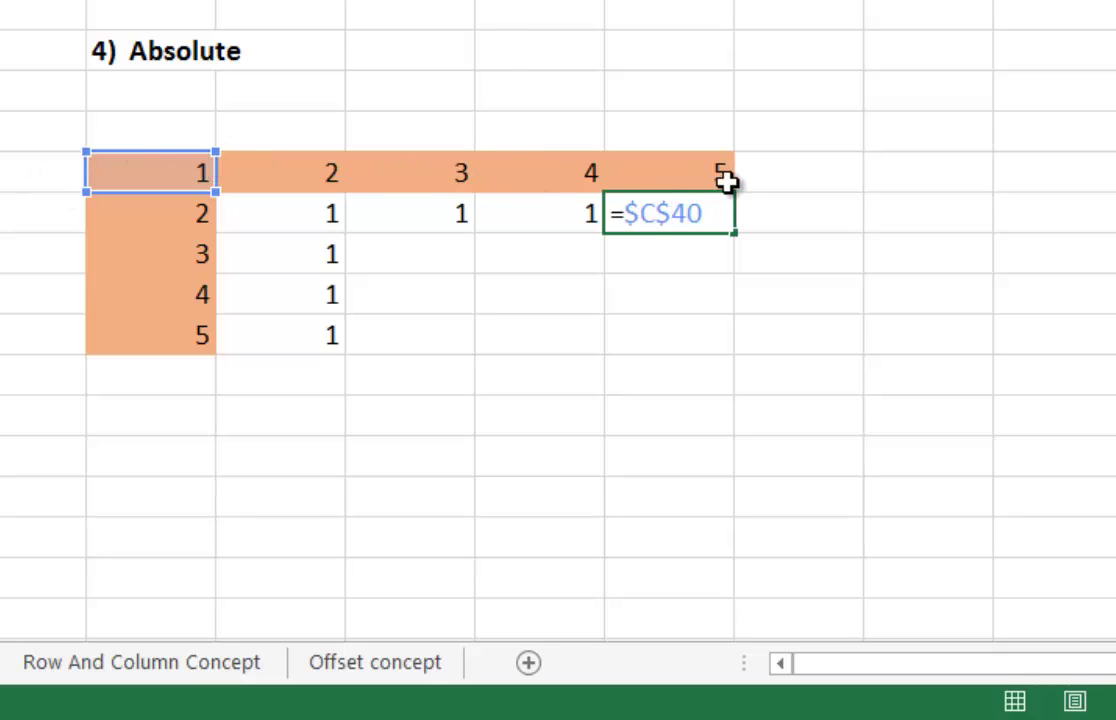
double_click(311, 340)
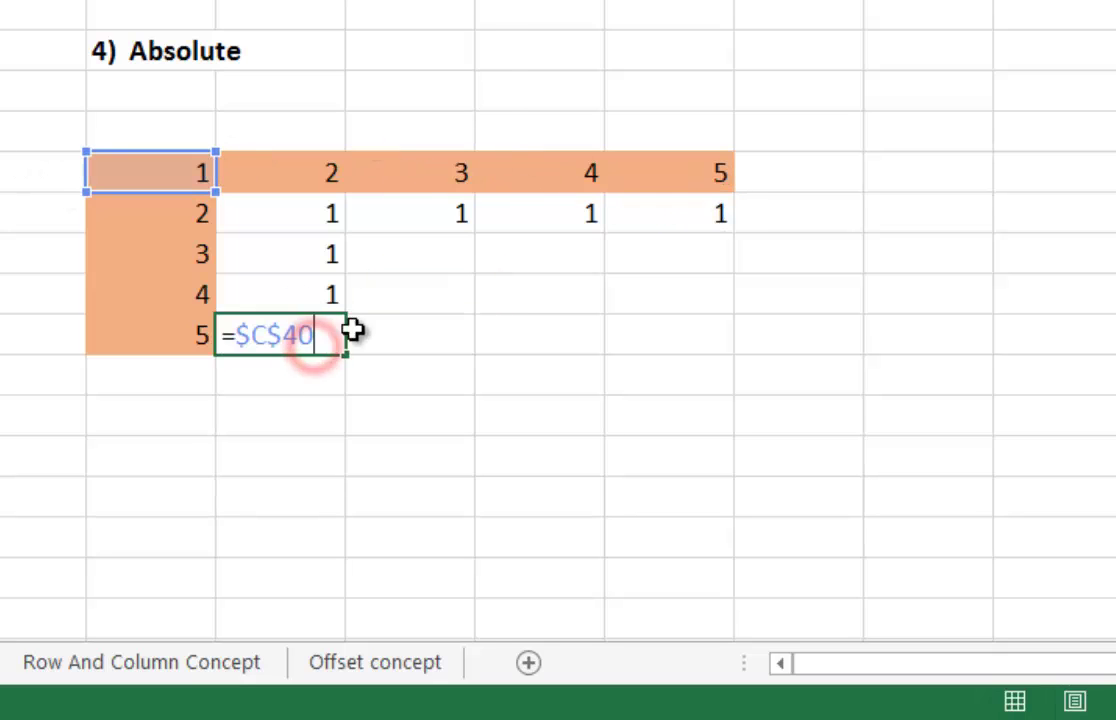
key("ctrl+Return")
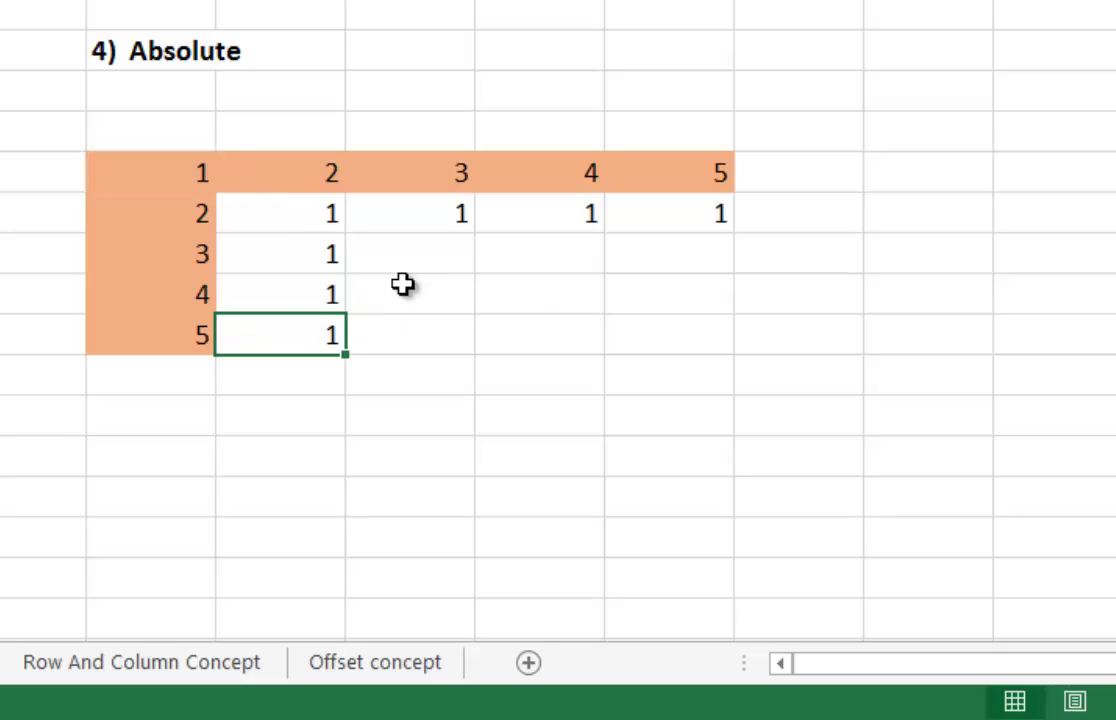
left_click_drag(330, 216, 658, 229)
double_click(311, 217)
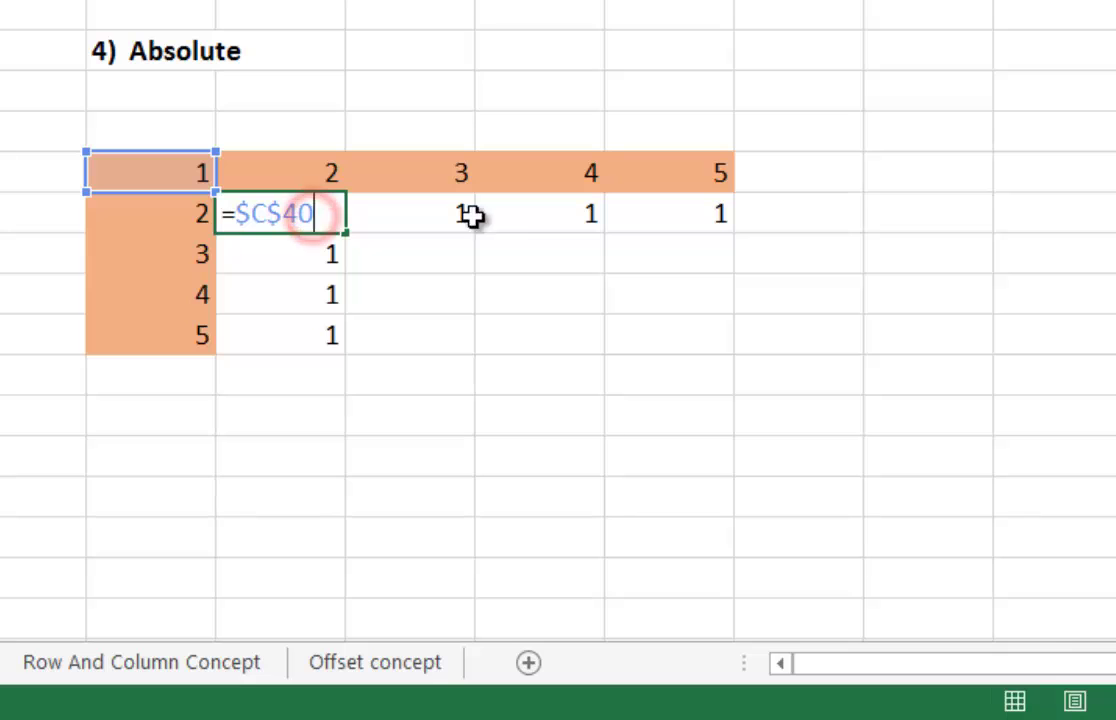
key("Escape")
Change the formulas in D41:G41 of the Absolute grid to =$C$42 and fill D41 down to D44.
left_click_drag(286, 219, 650, 217)
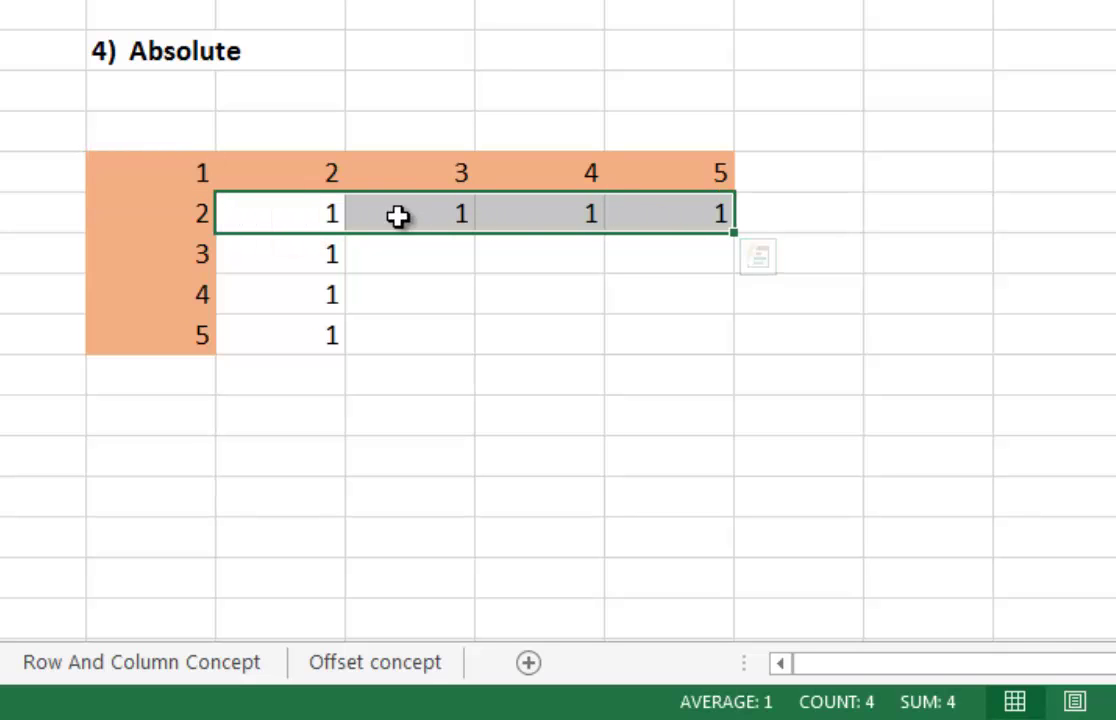
double_click(293, 220)
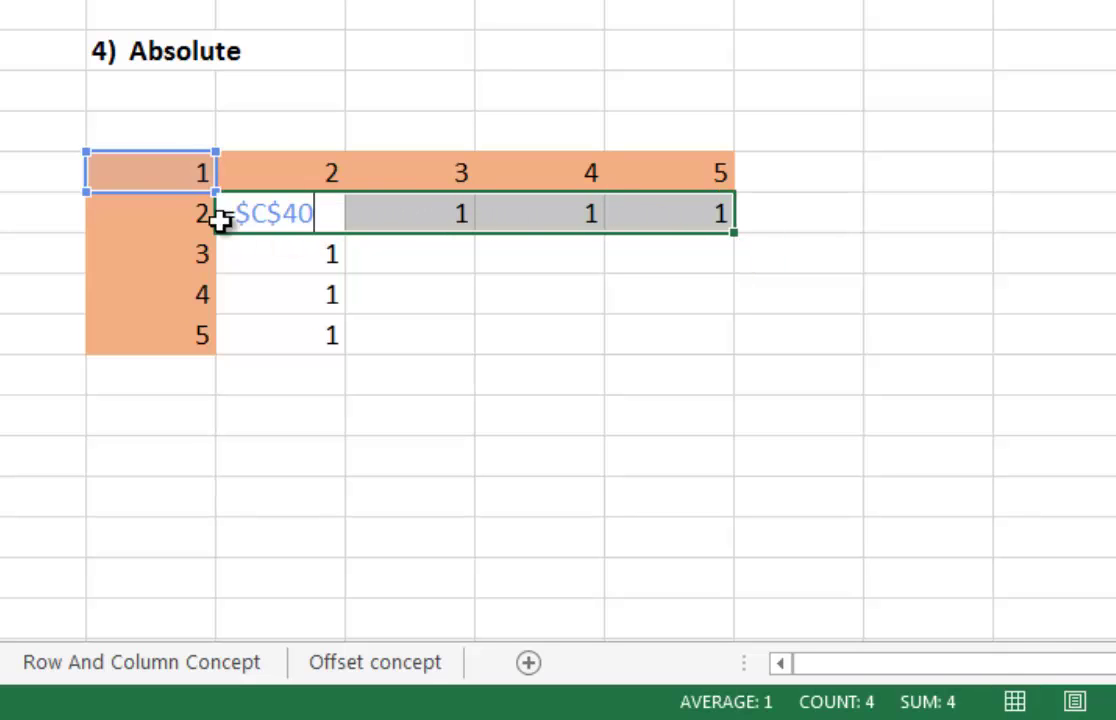
left_click_drag(163, 192, 162, 259)
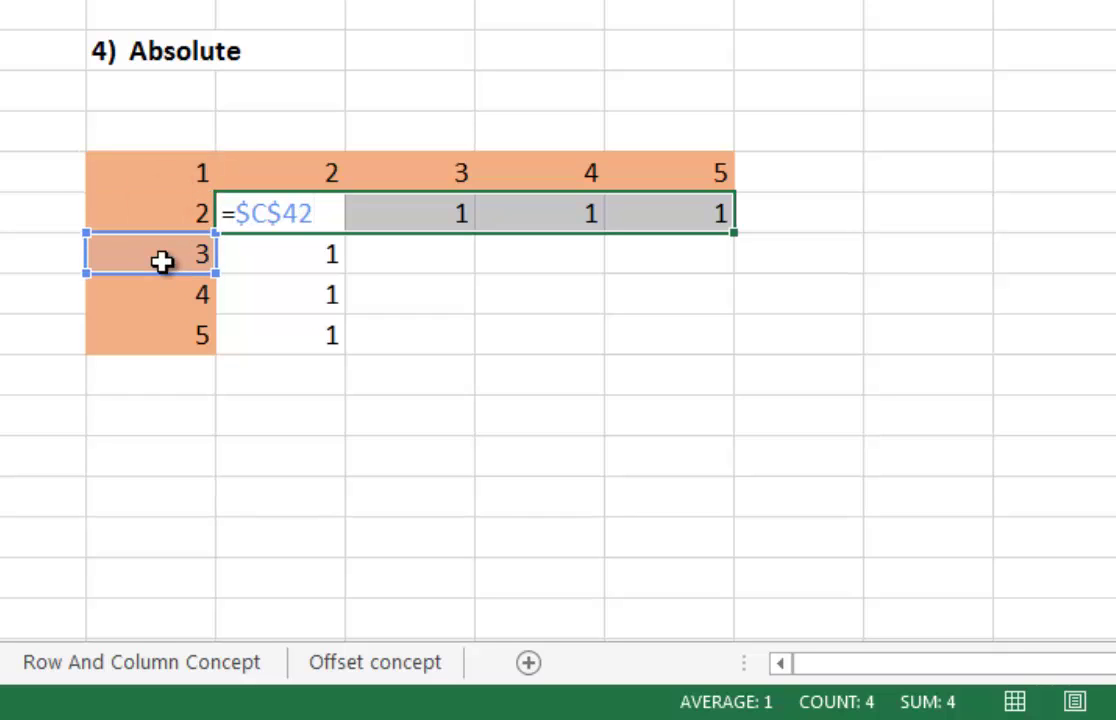
key("ctrl+Return")
key("shift+BackSpace")
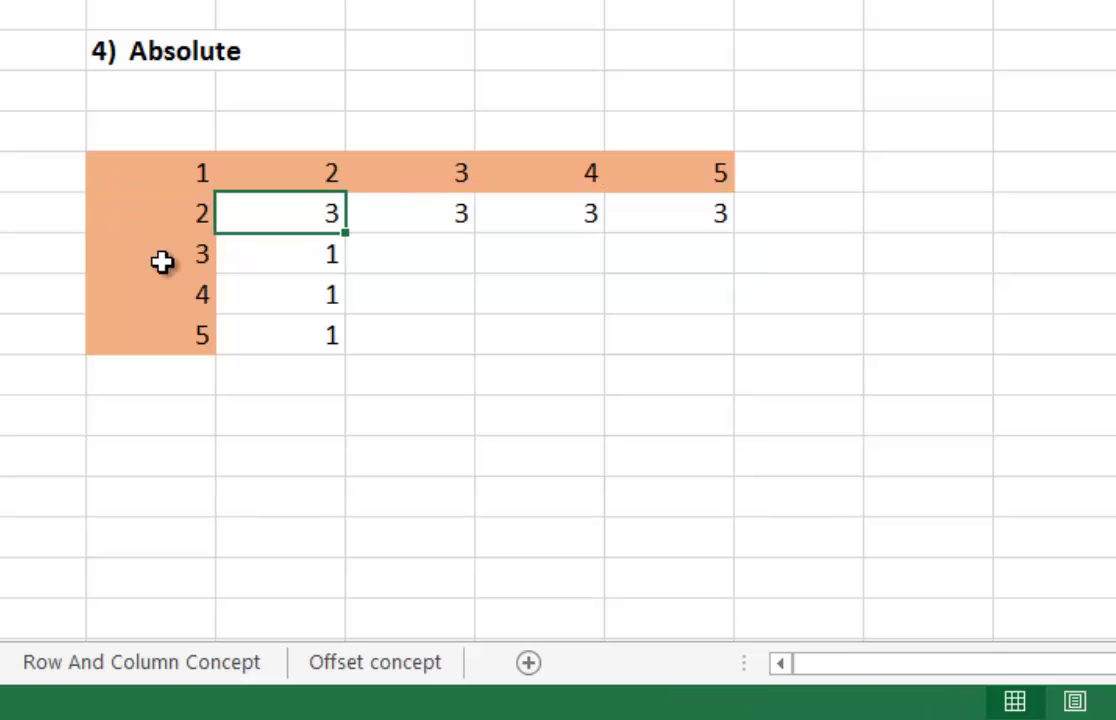
left_click_drag(345, 232, 385, 333)
Check which cell the updated formulas in G41 and D44 refer to.
double_click(643, 200)
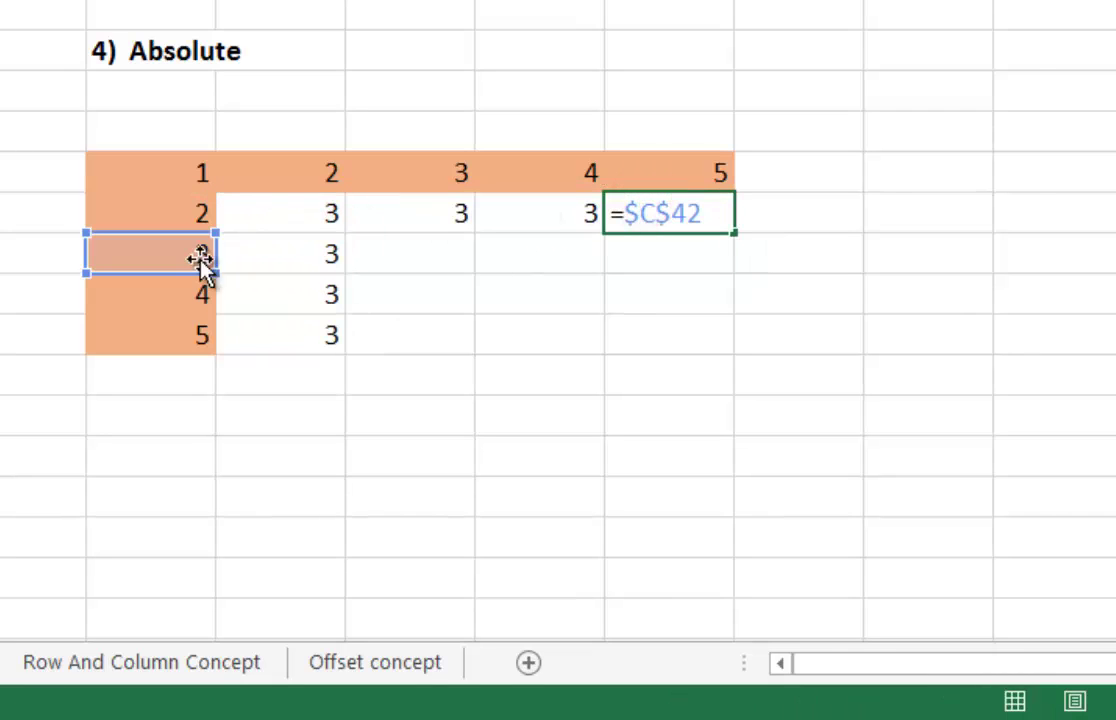
double_click(333, 340)
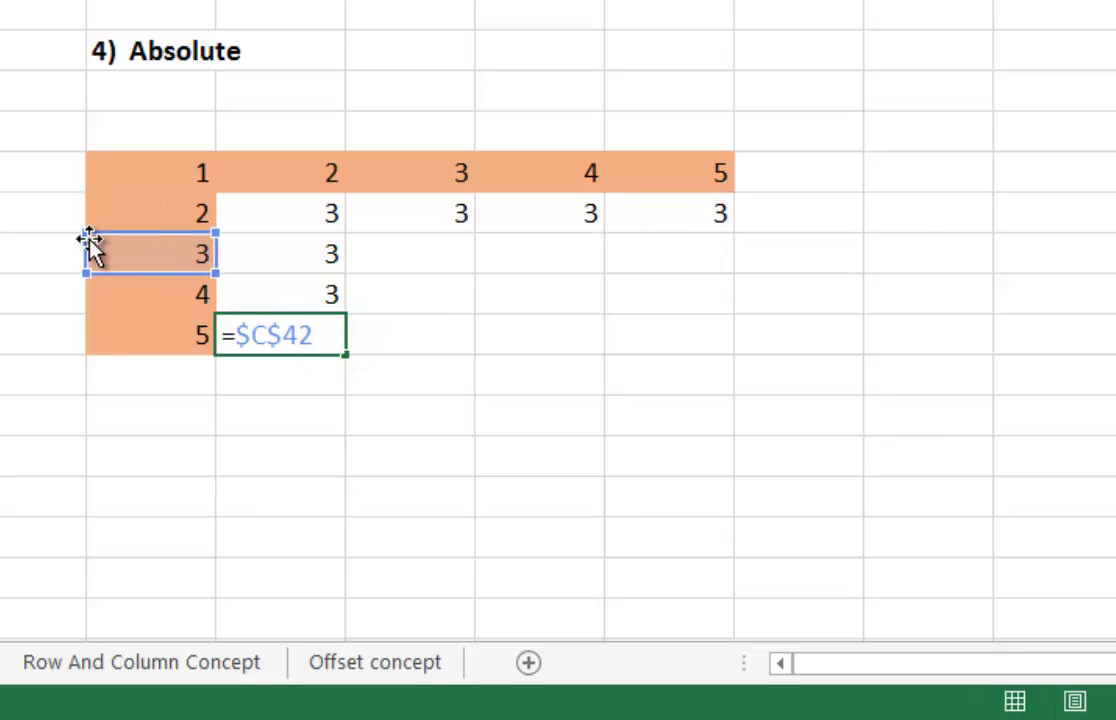
key("Escape")
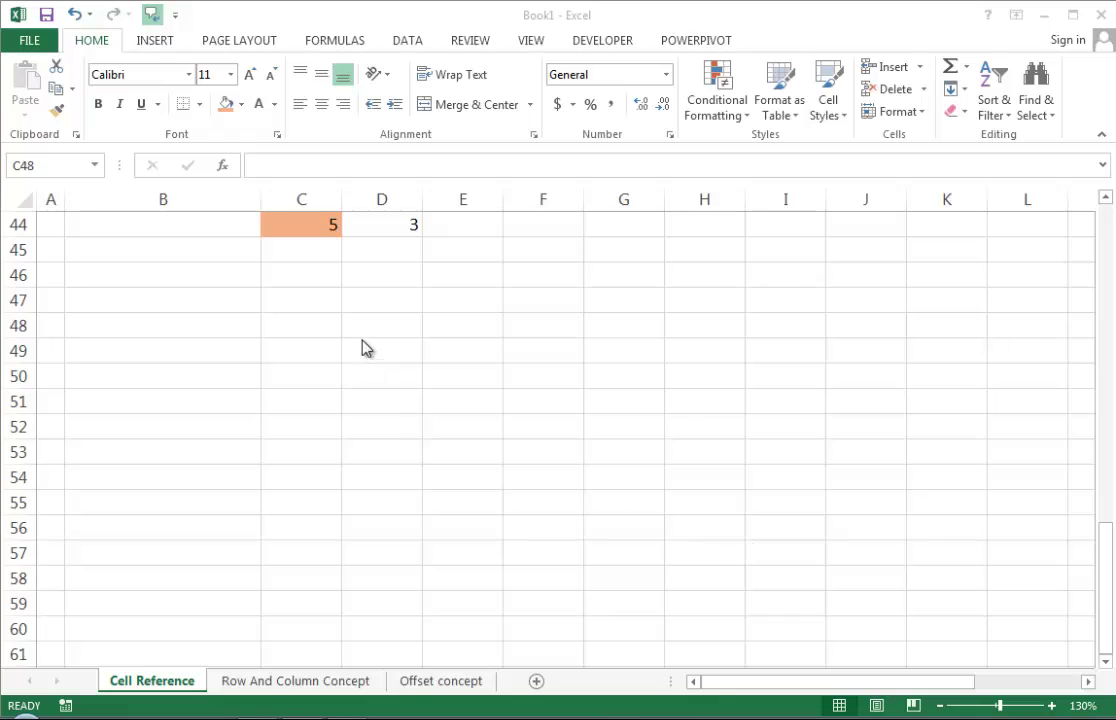
Enter the headings Sales in C48 and Discount in D48 below the Absolute grid.
left_click(327, 323)
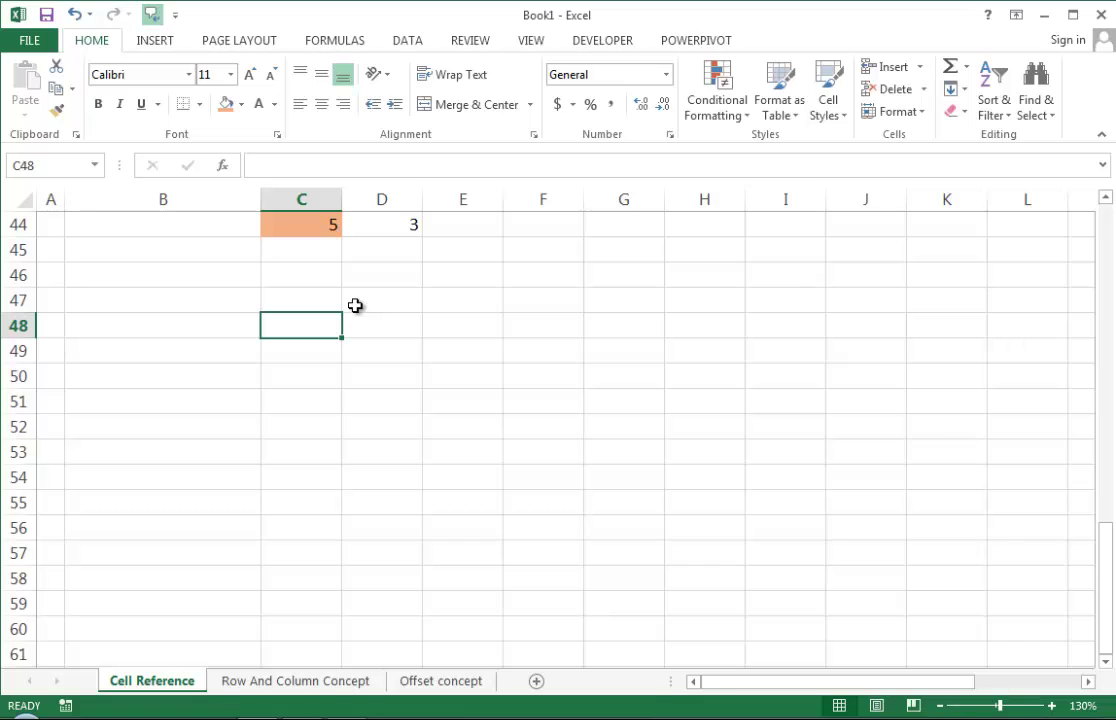
type("Sales")
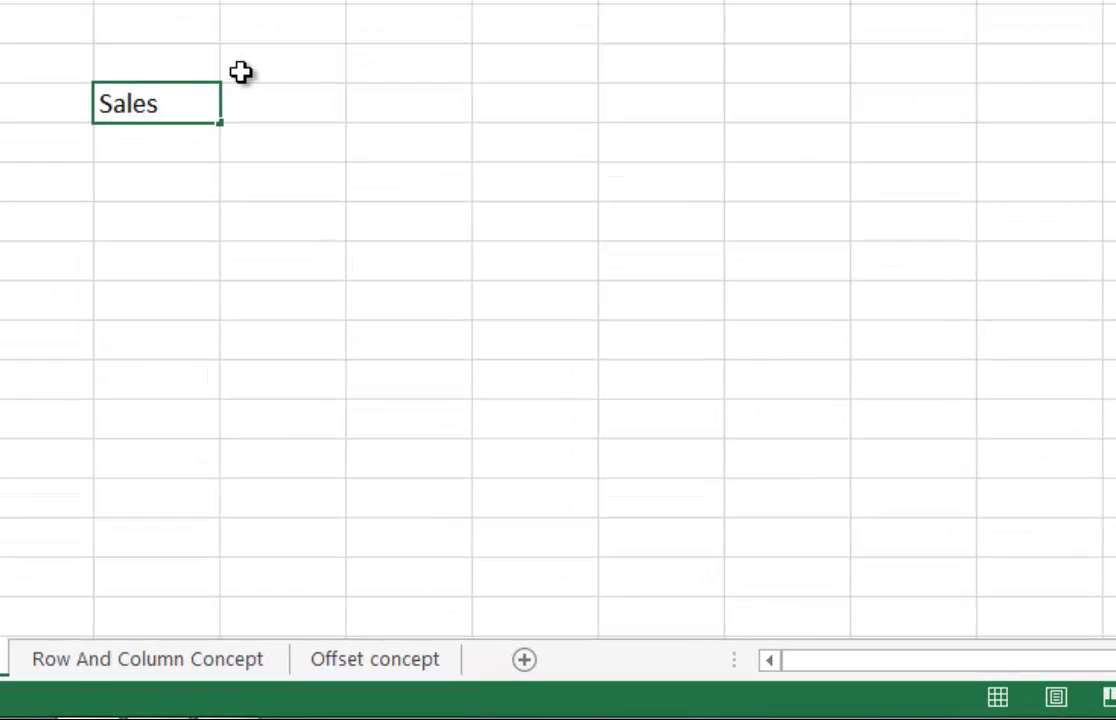
key("Tab")
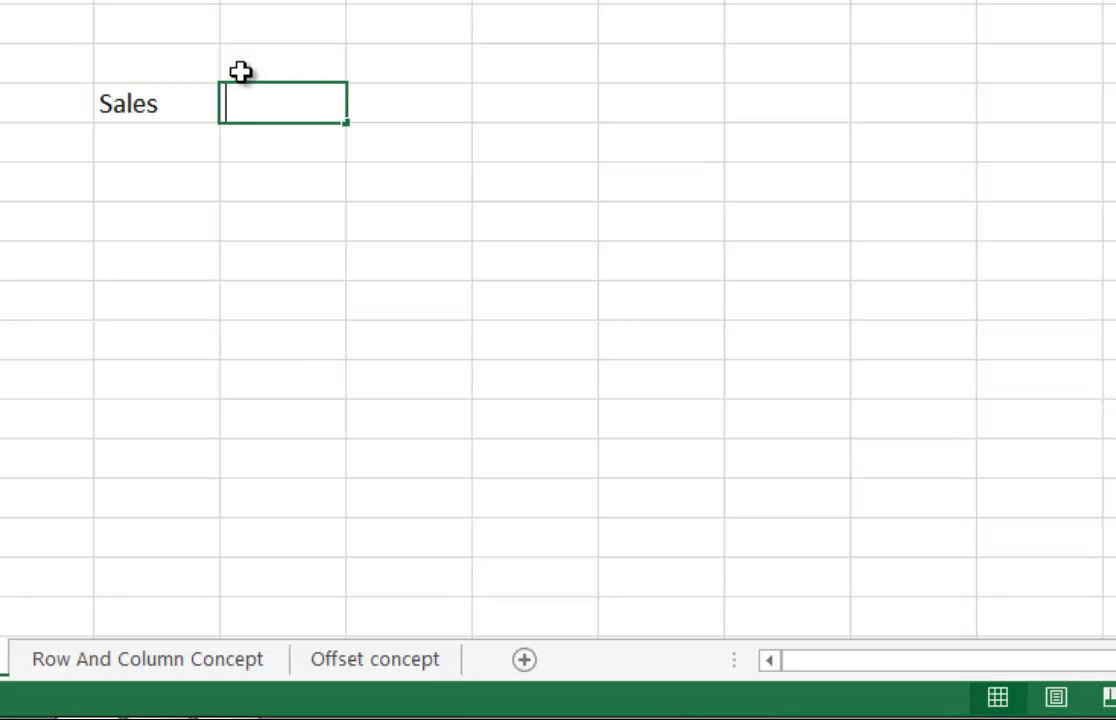
type("Discount")
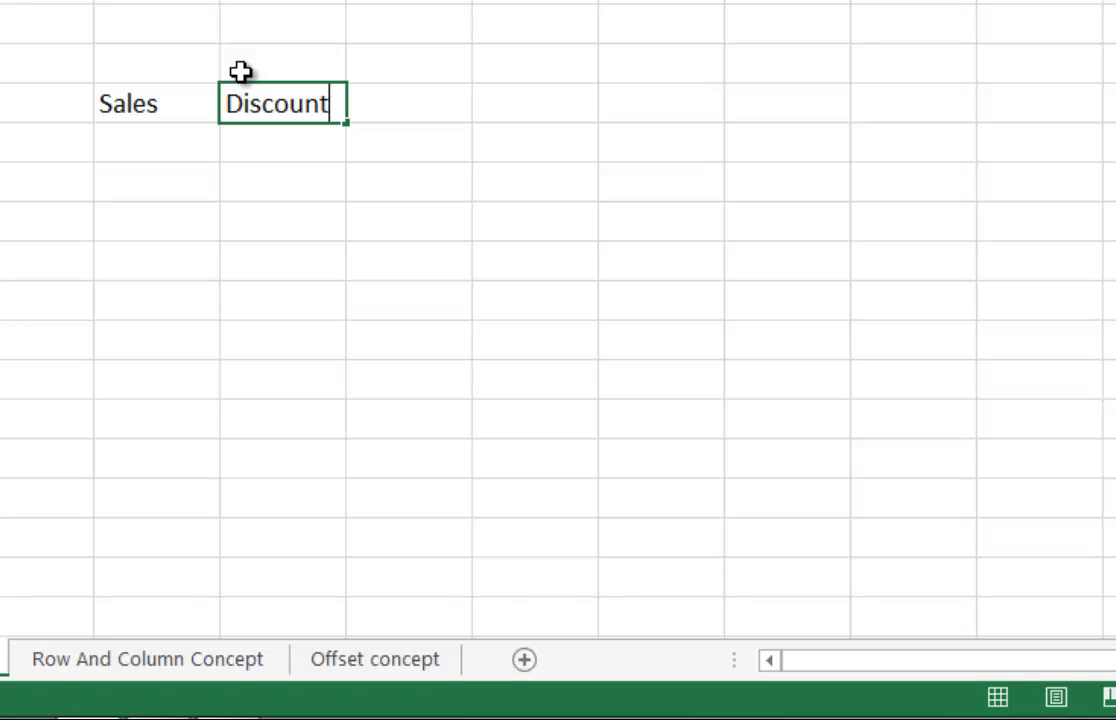
key("Tab")
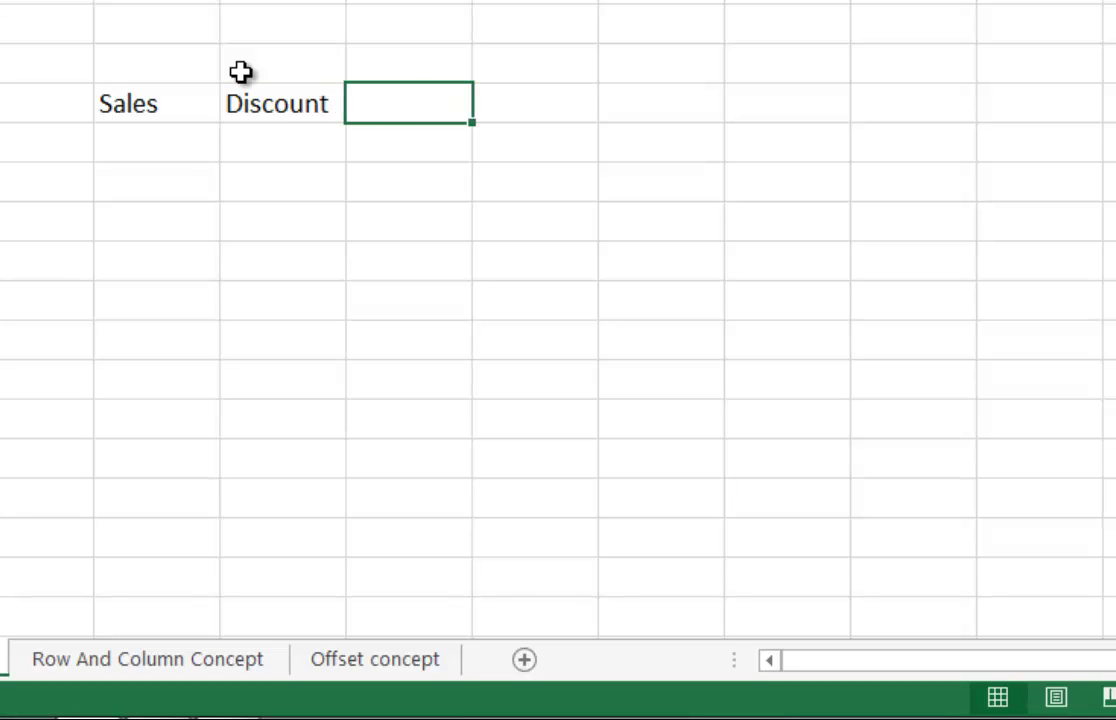
Enter the discount rate 0.05 in E48 and format it as a percentage.
type("0")
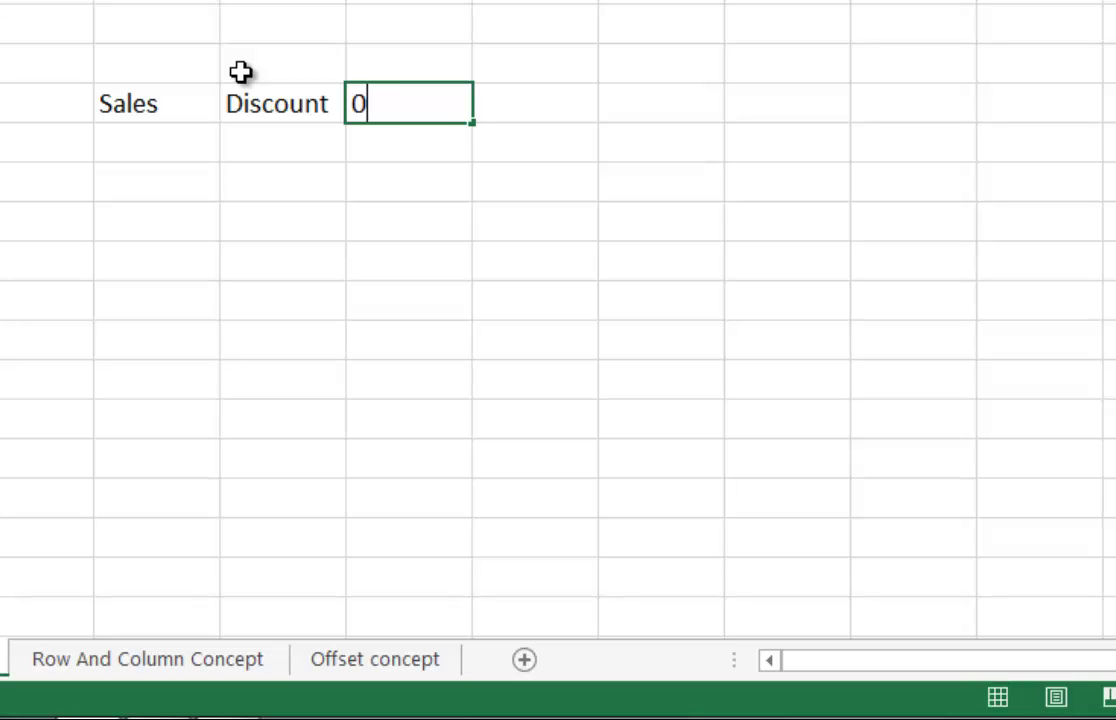
type(".05")
key("Return")
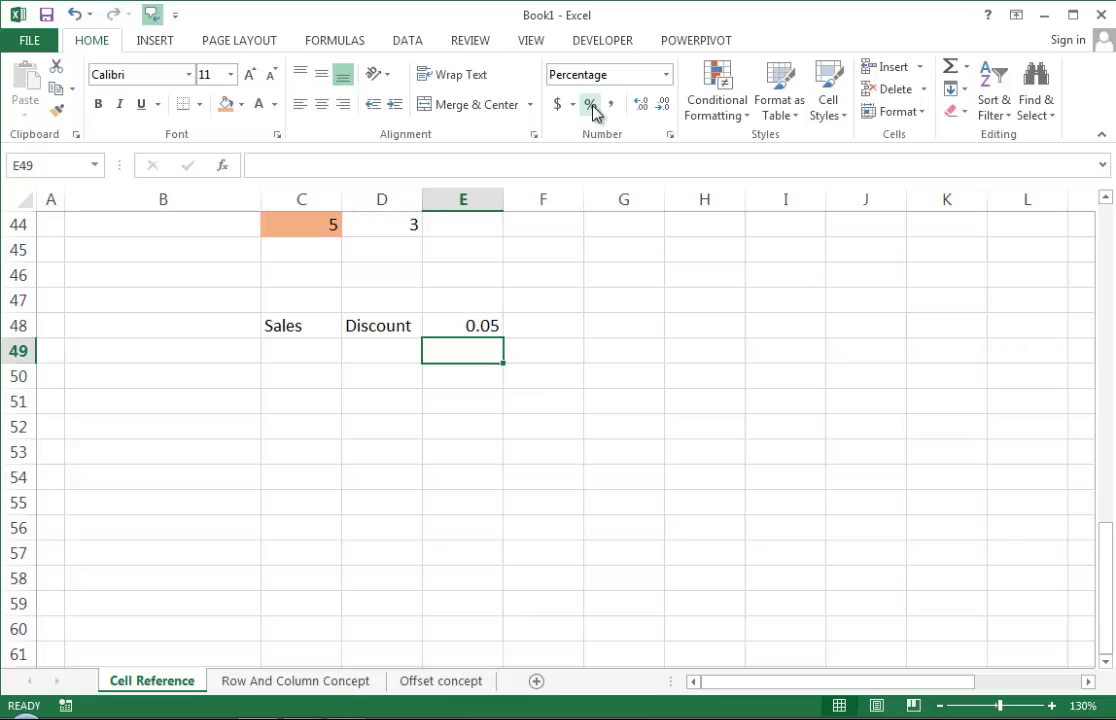
left_click(473, 331)
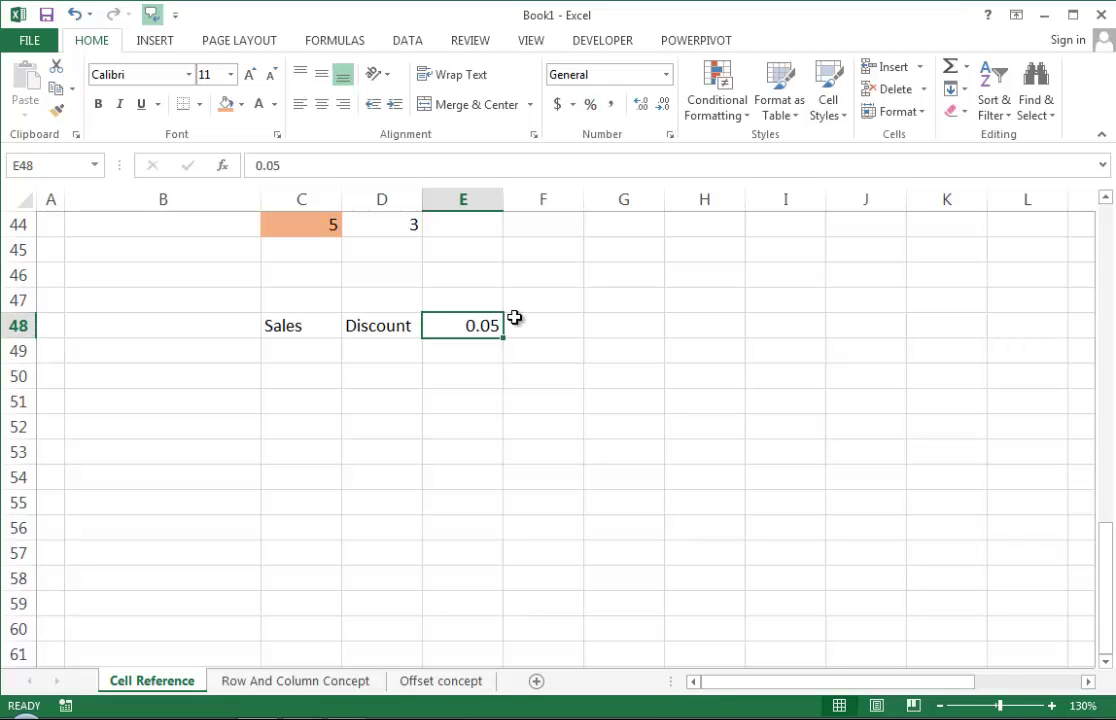
left_click(590, 104)
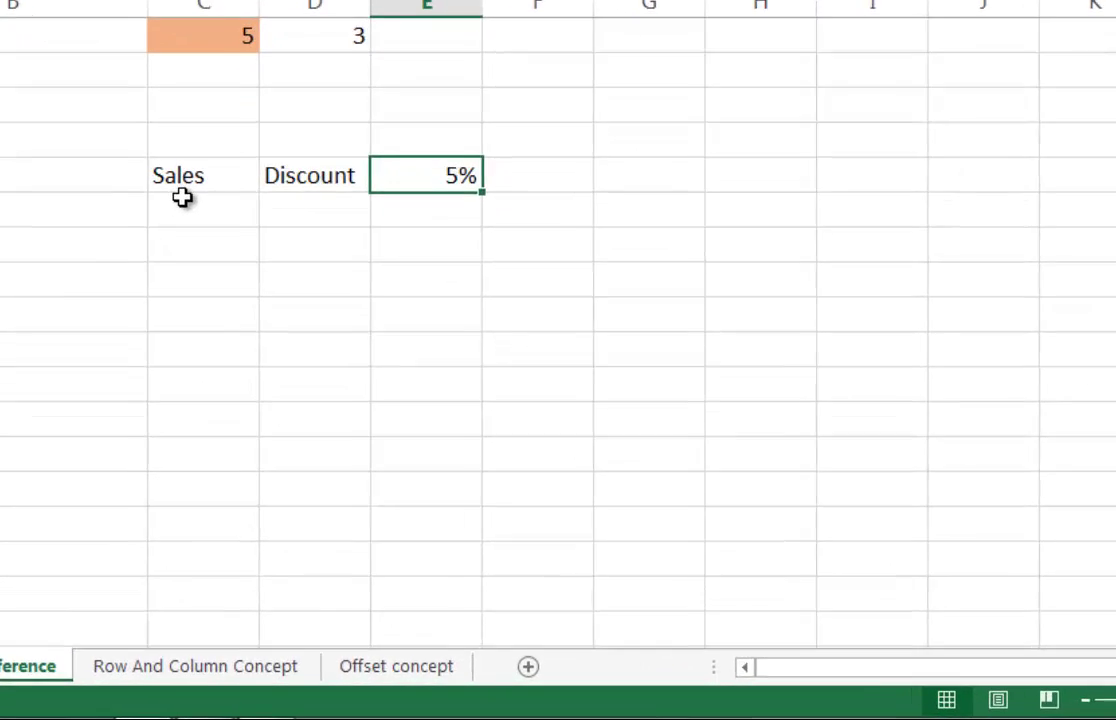
Fill the Sales cells C49:C57 with the formula =RANDBETWEEN(100,500).
left_click(303, 350)
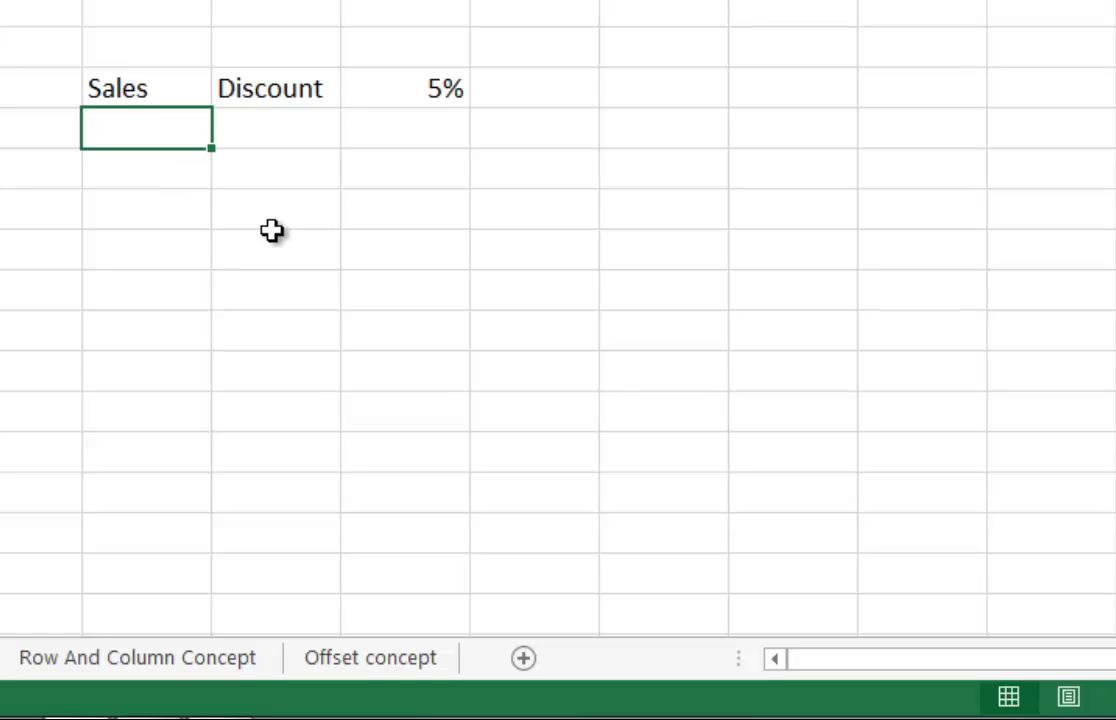
left_click(149, 465, "shift")
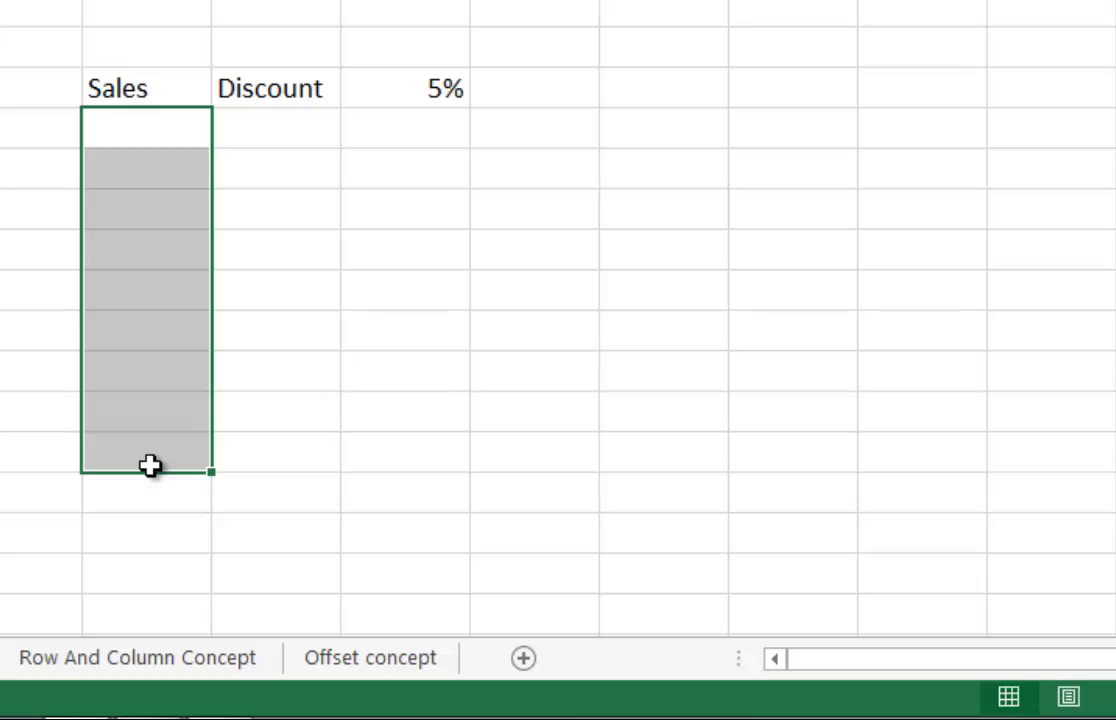
type("=rand")
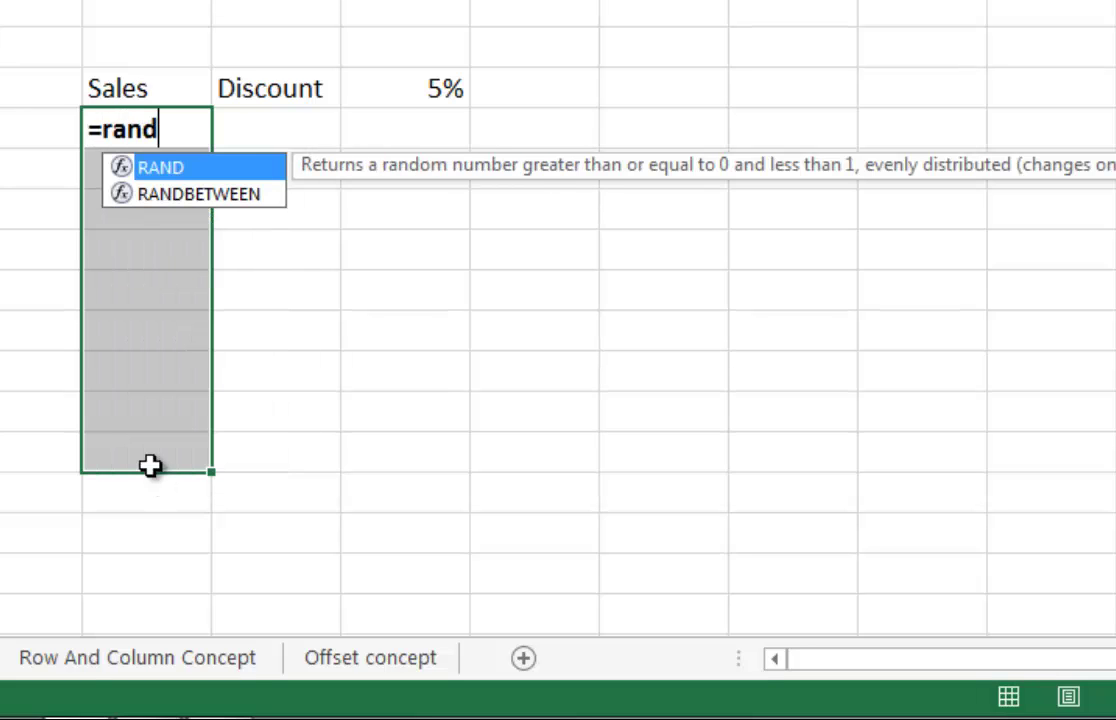
key("Down")
key("Tab")
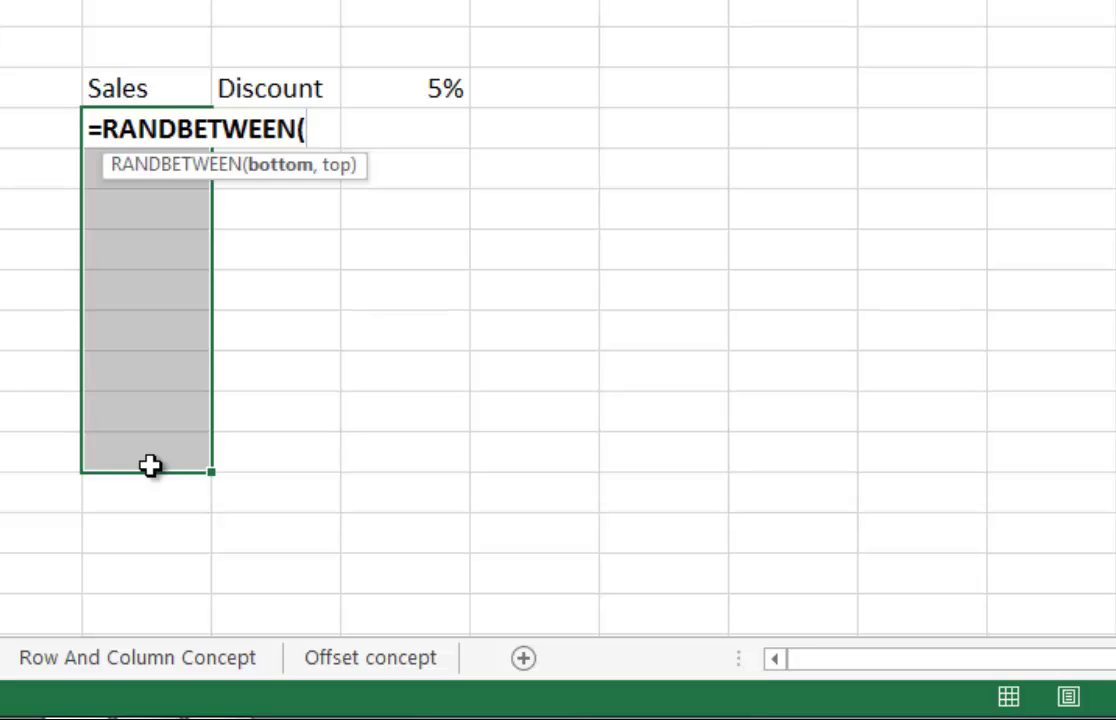
type("100,500")
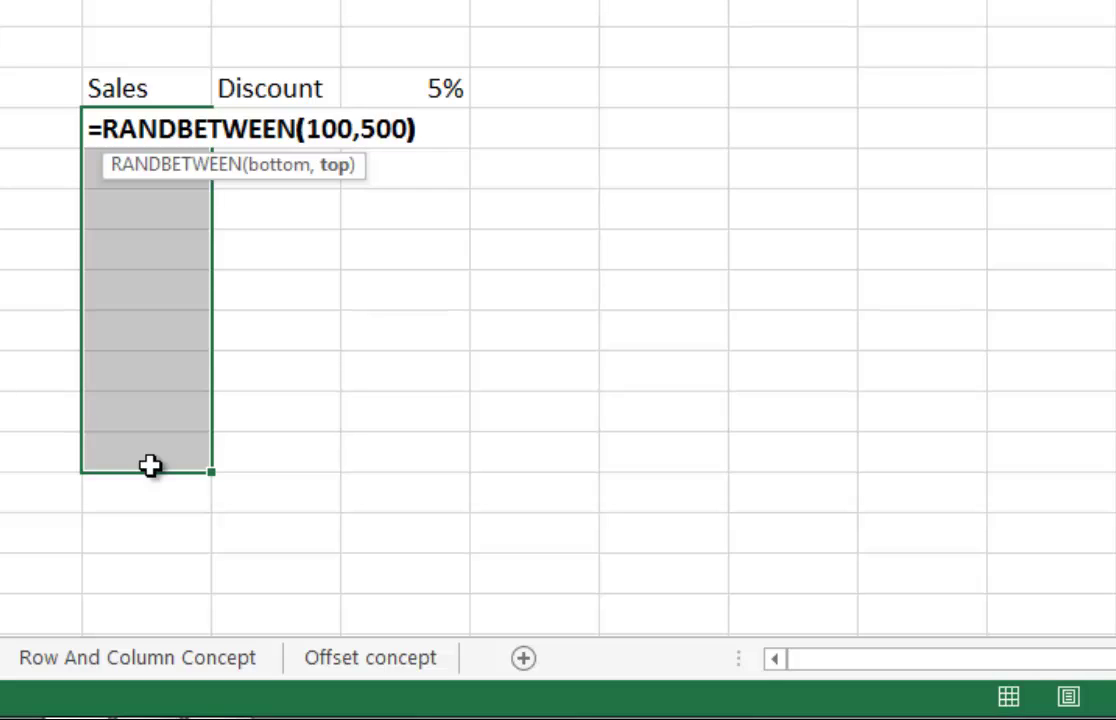
key("ctrl+Return")
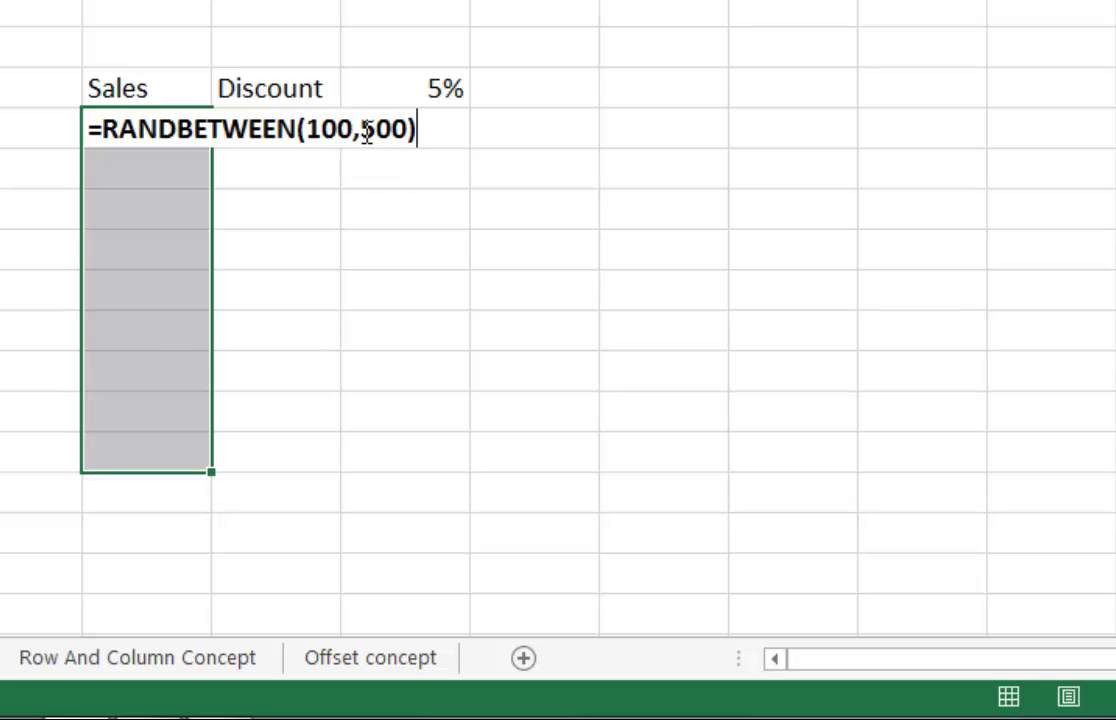
key("ctrl+Return")
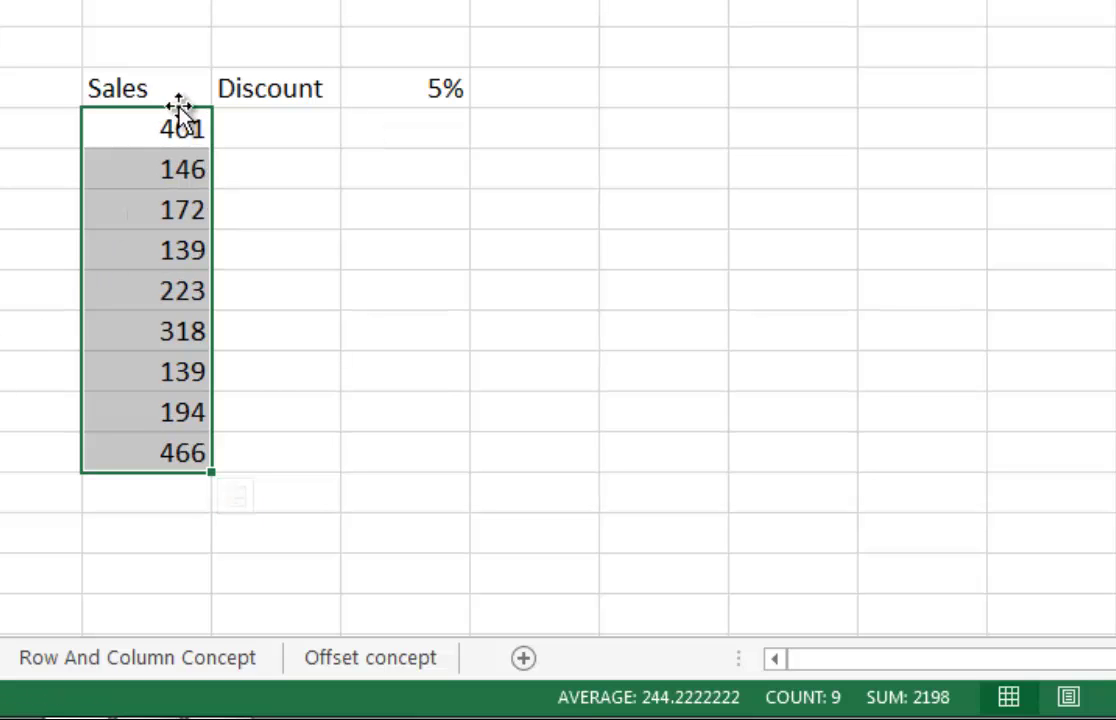
View the formula in the first Sales cell, C49, without changing it.
left_click(176, 136)
type("=RANDBET")
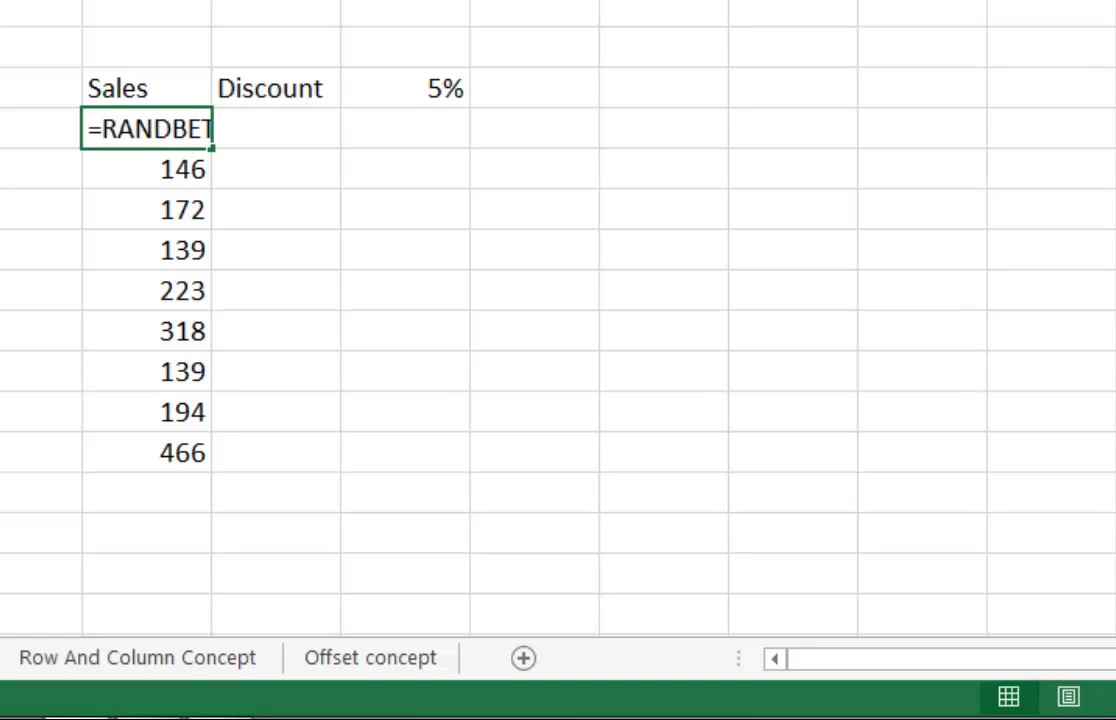
key("Escape")
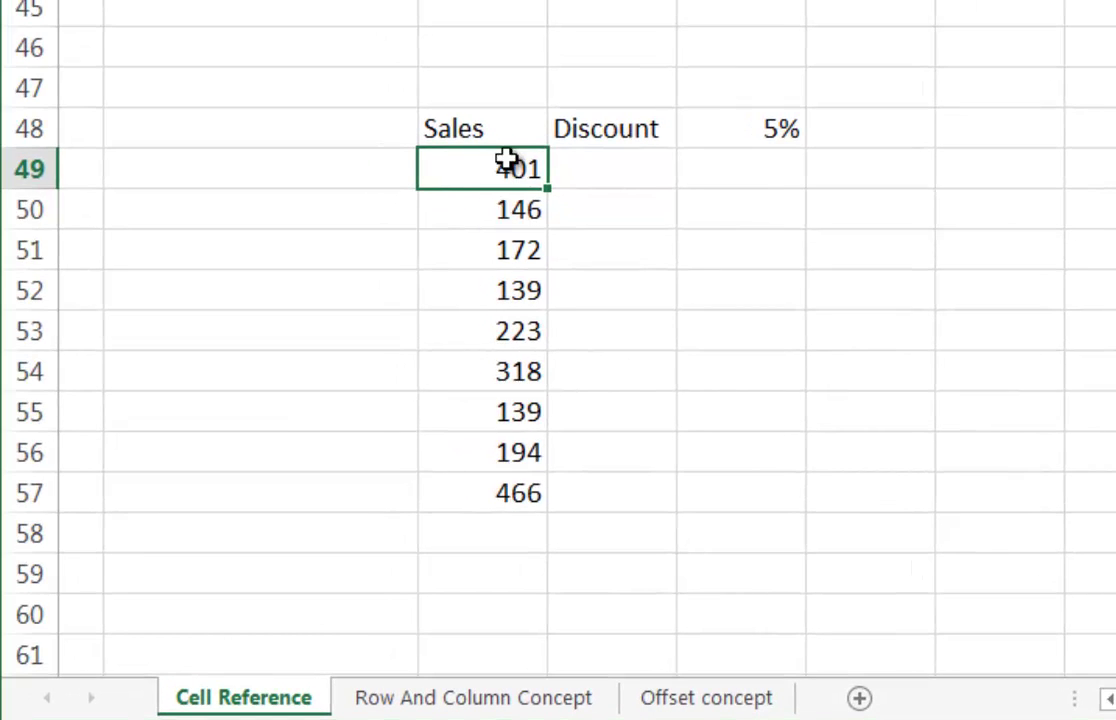
Replace the random-number formulas in C49:C57 with their values in place.
left_click_drag(507, 160, 498, 488)
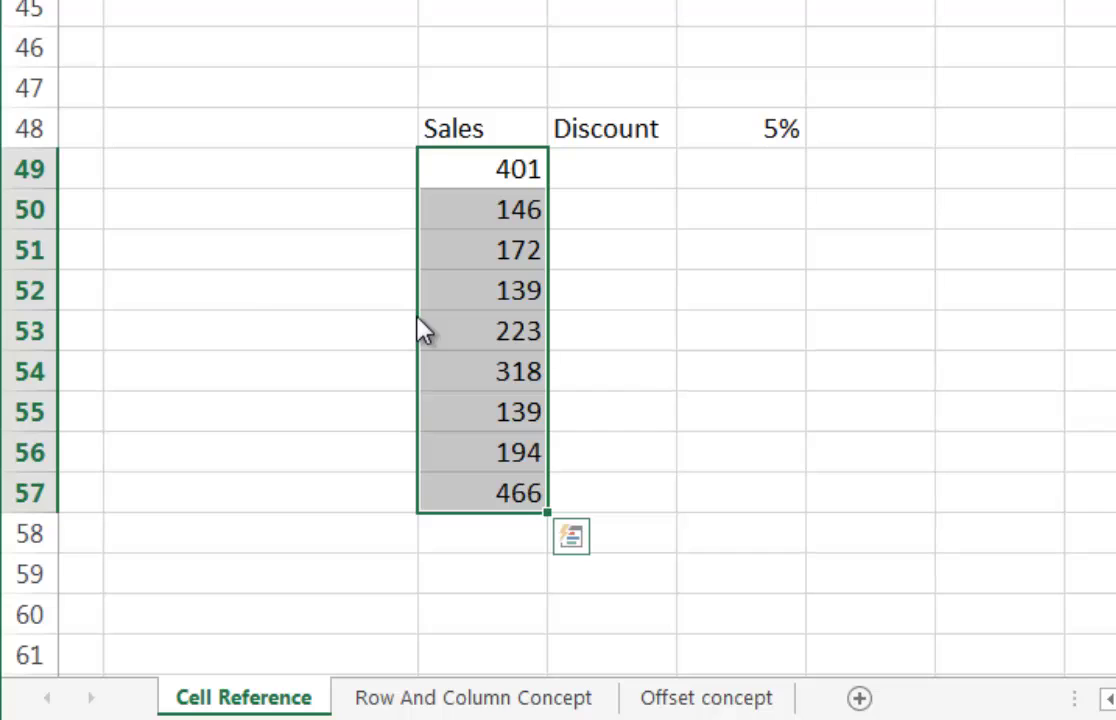
left_click_drag(420, 330, 462, 345)
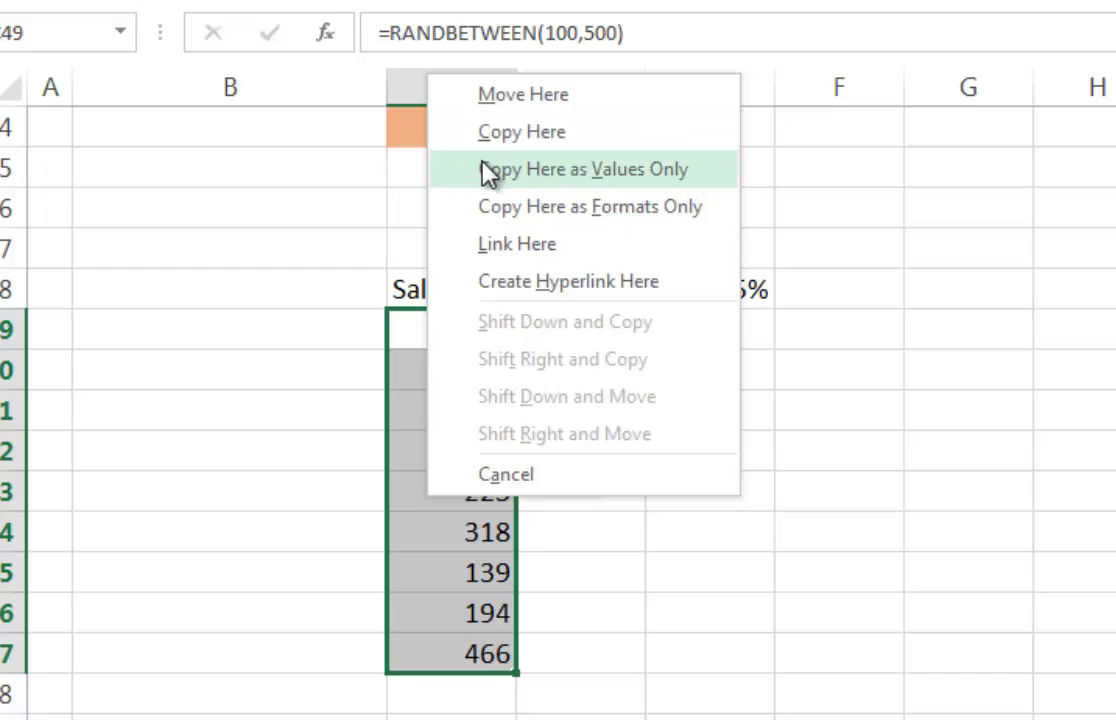
left_click(567, 182)
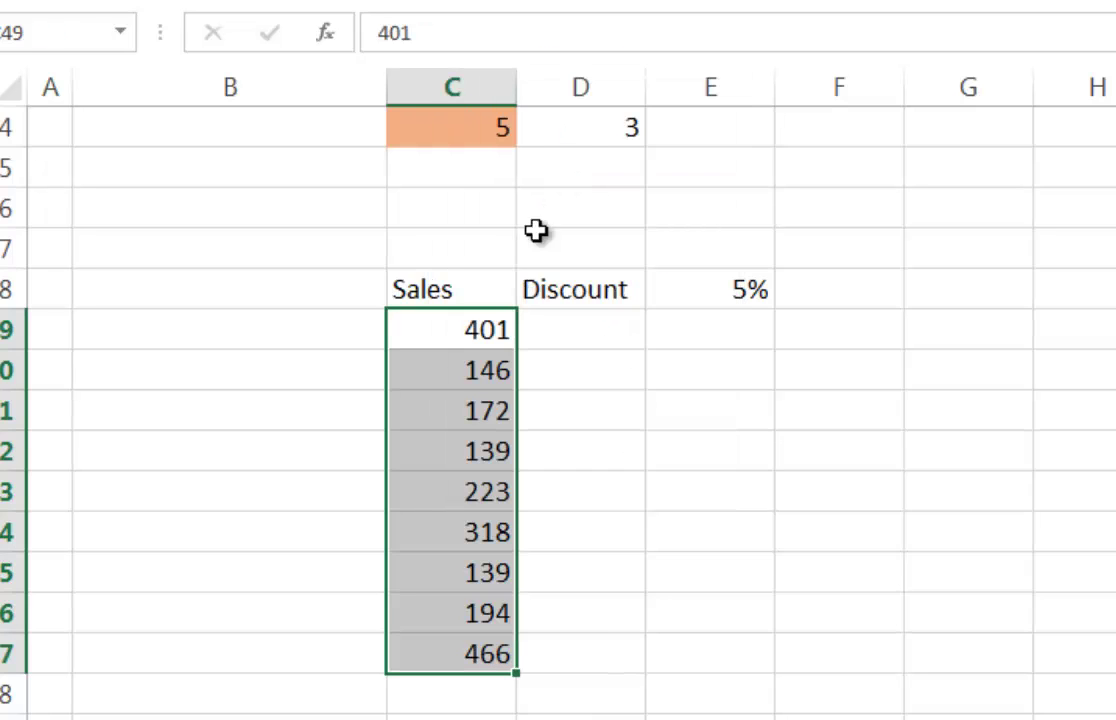
Check the contents of several Sales cells in C49:C57 for constants instead of formulas.
left_click(468, 361)
left_click(477, 341)
left_click(463, 456)
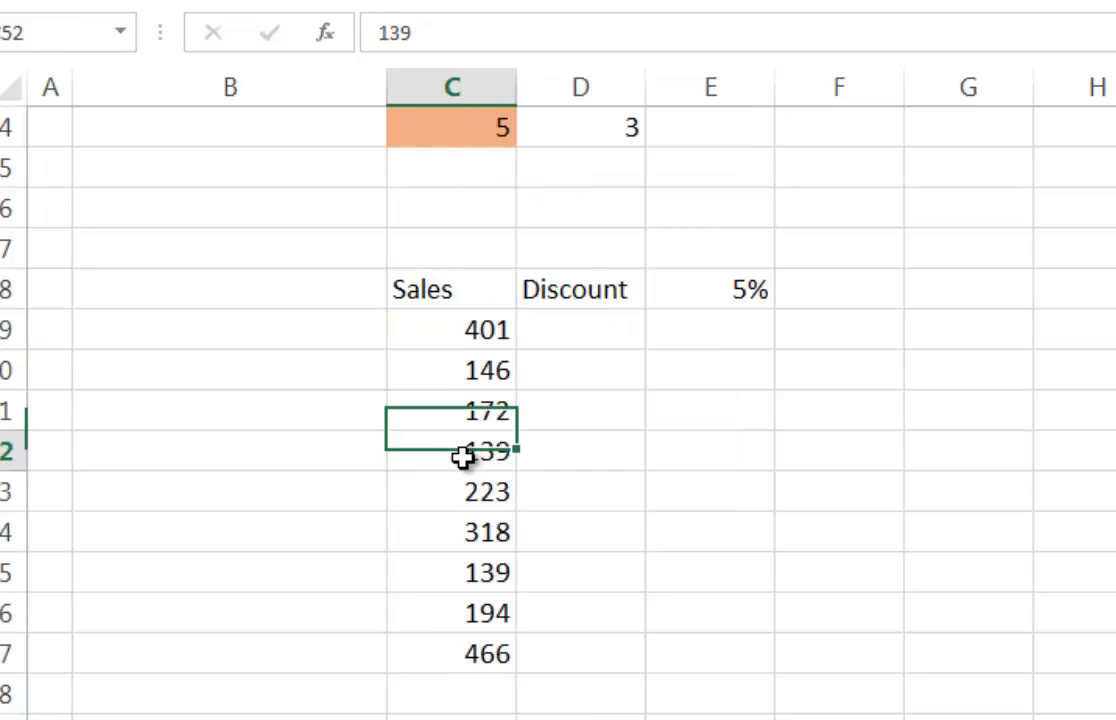
left_click(468, 532)
left_click(465, 575)
left_click(486, 336)
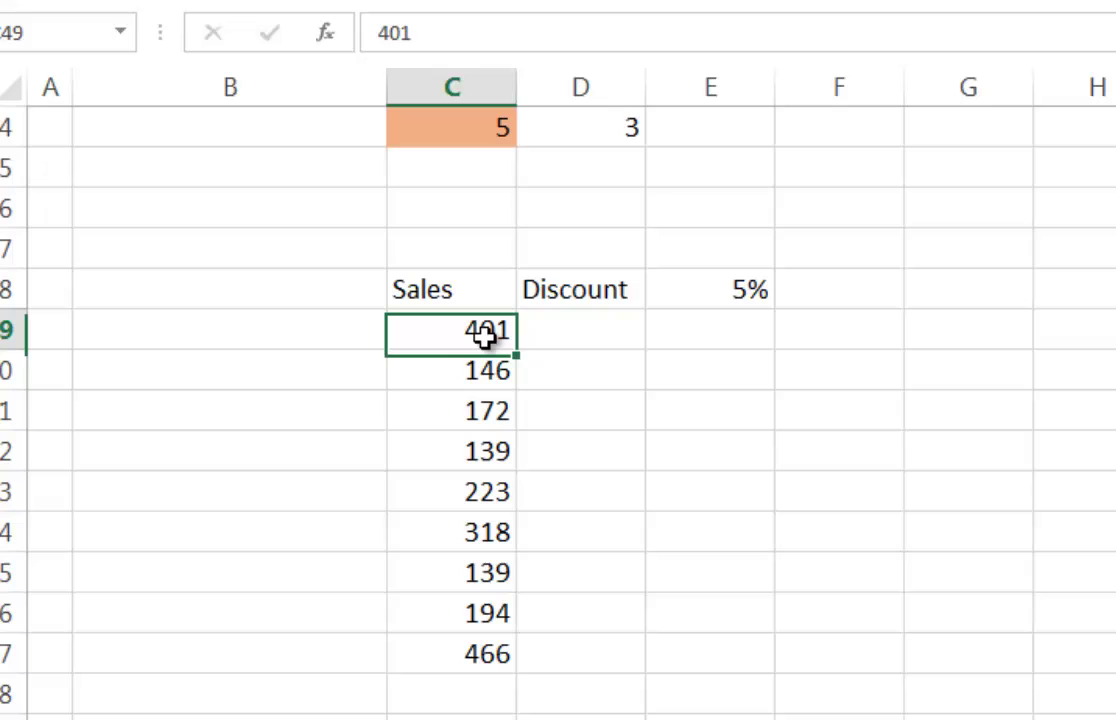
Enter the formula =C49*E48 in the first Discount cell, D49, to multiply the sale by the 5% rate.
left_click(586, 342)
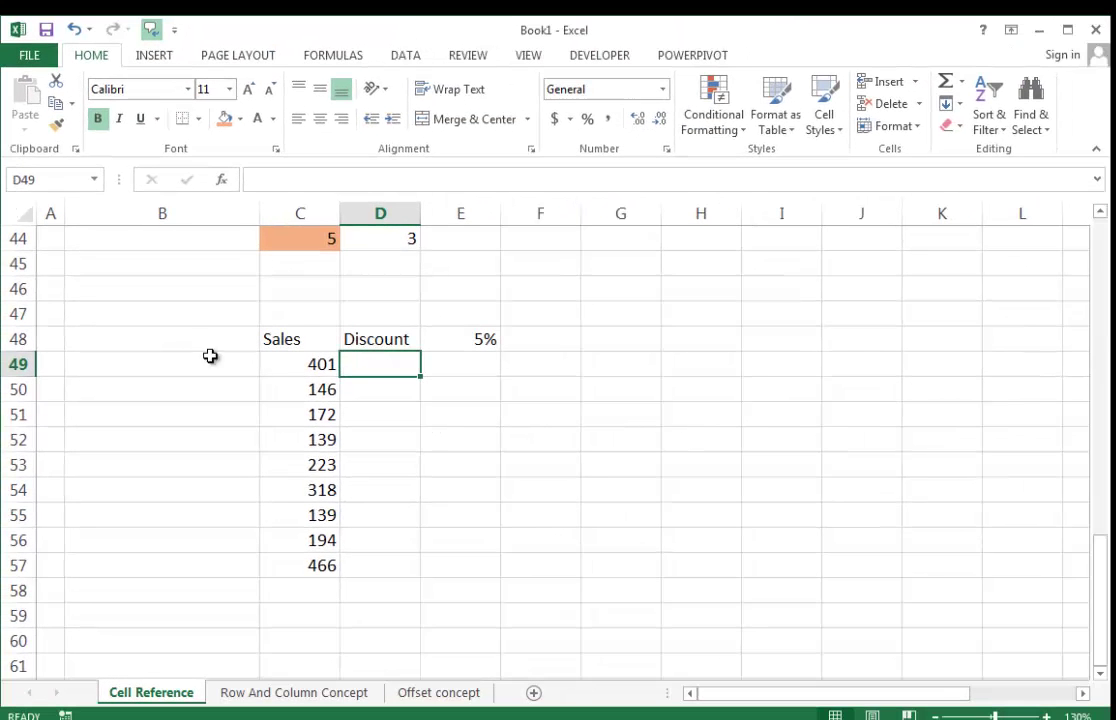
left_click(274, 386)
left_click(362, 362)
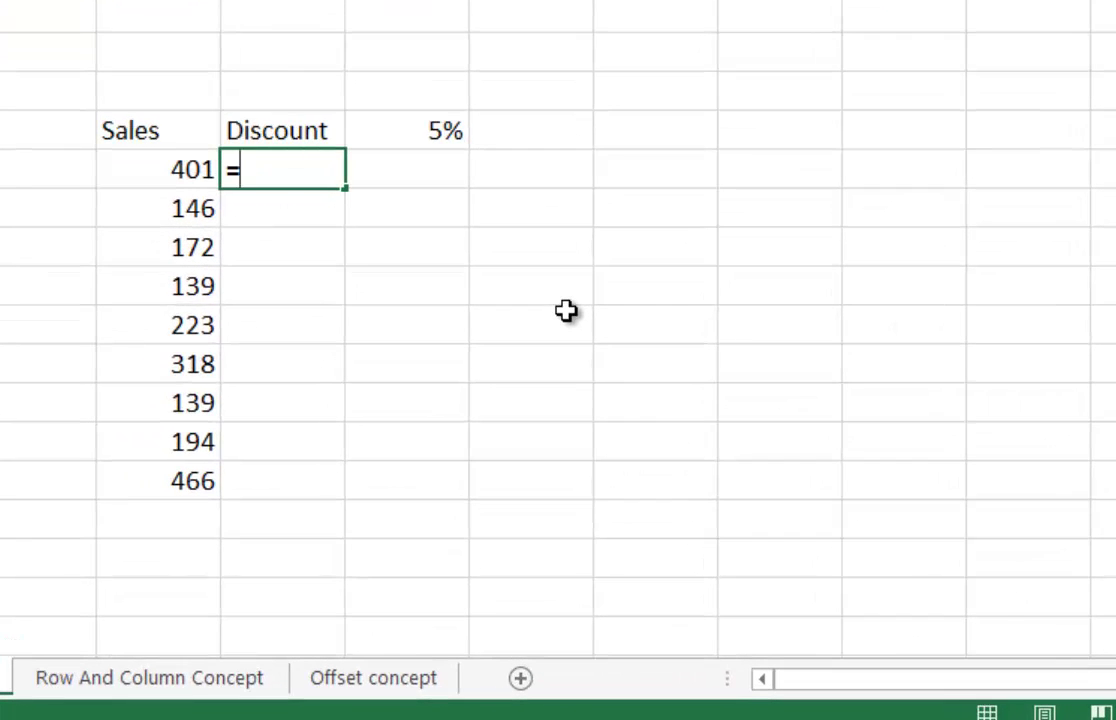
type("=")
key("Left")
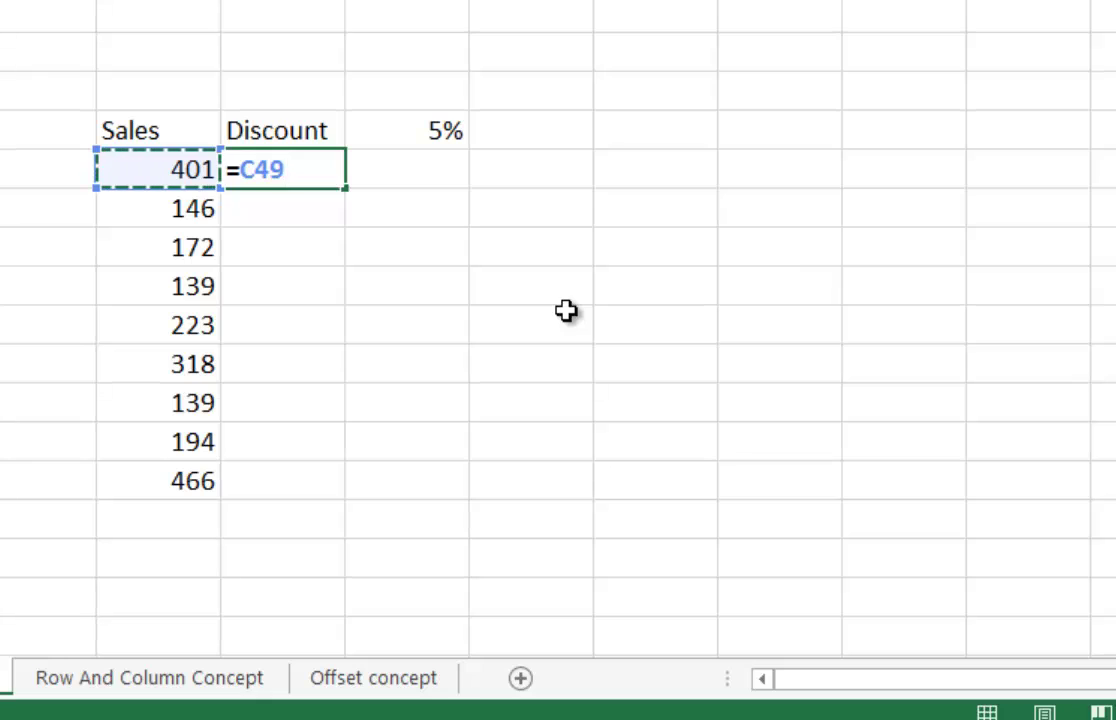
type("*")
key("Right")
key("Right")
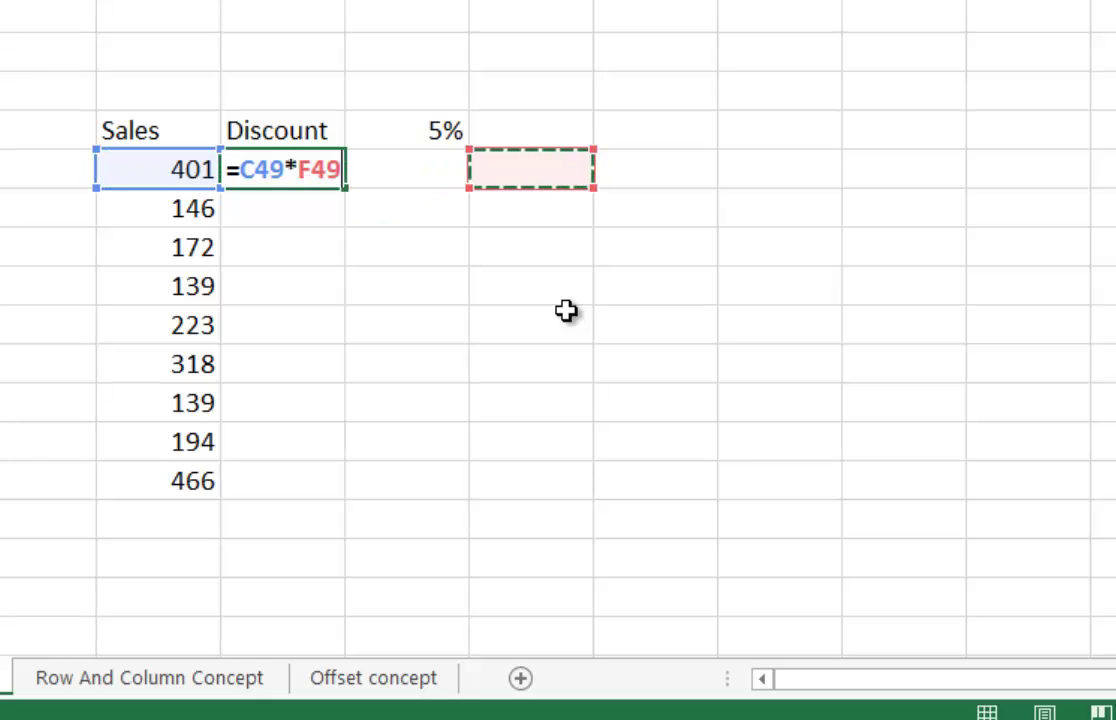
key("Left")
key("Up")
key("Return")
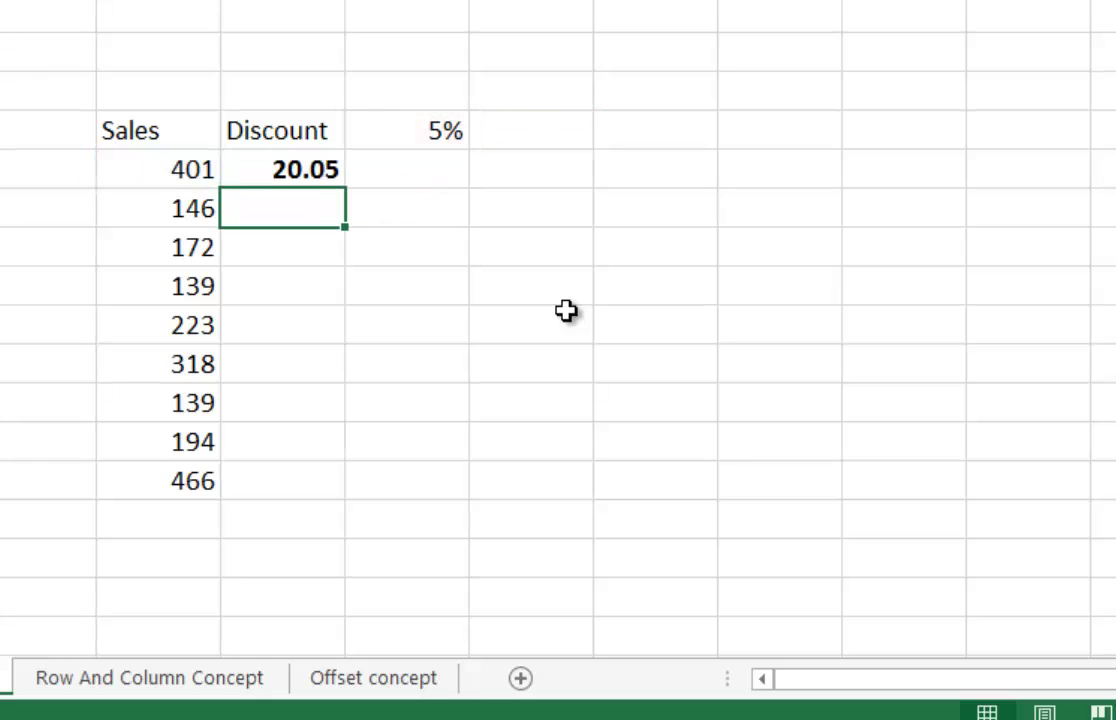
Remove the bold formatting from D49 and fill its discount formula down through D57.
key("Up")
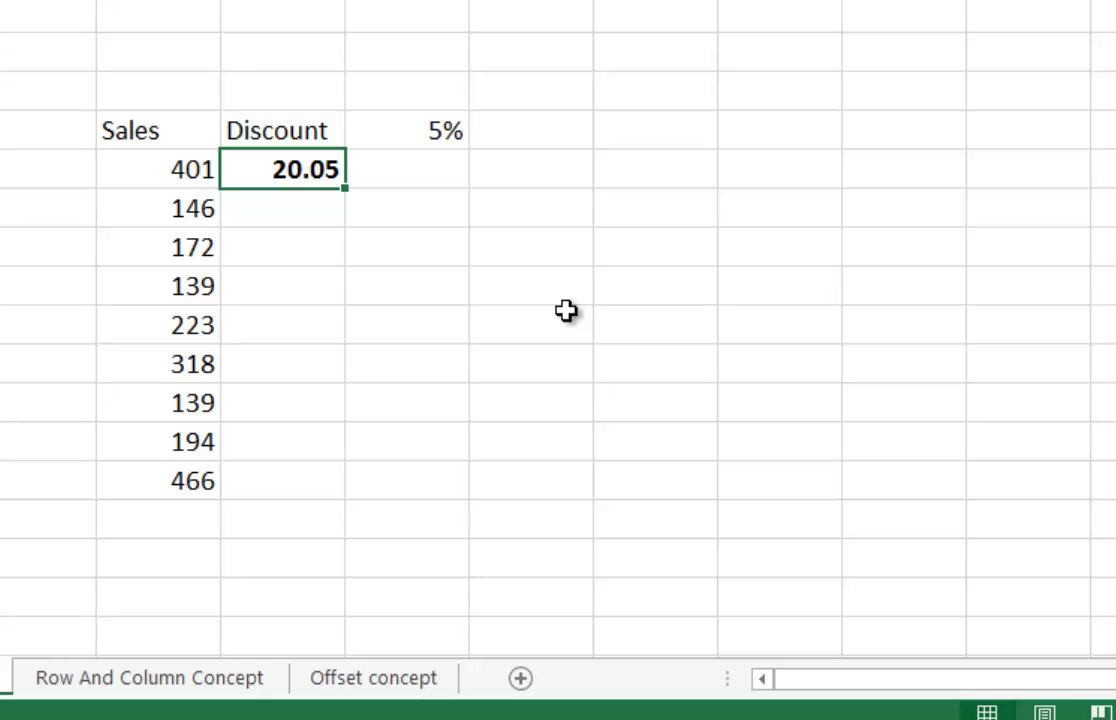
key("Left")
key("ctrl+Down")
key("Right")
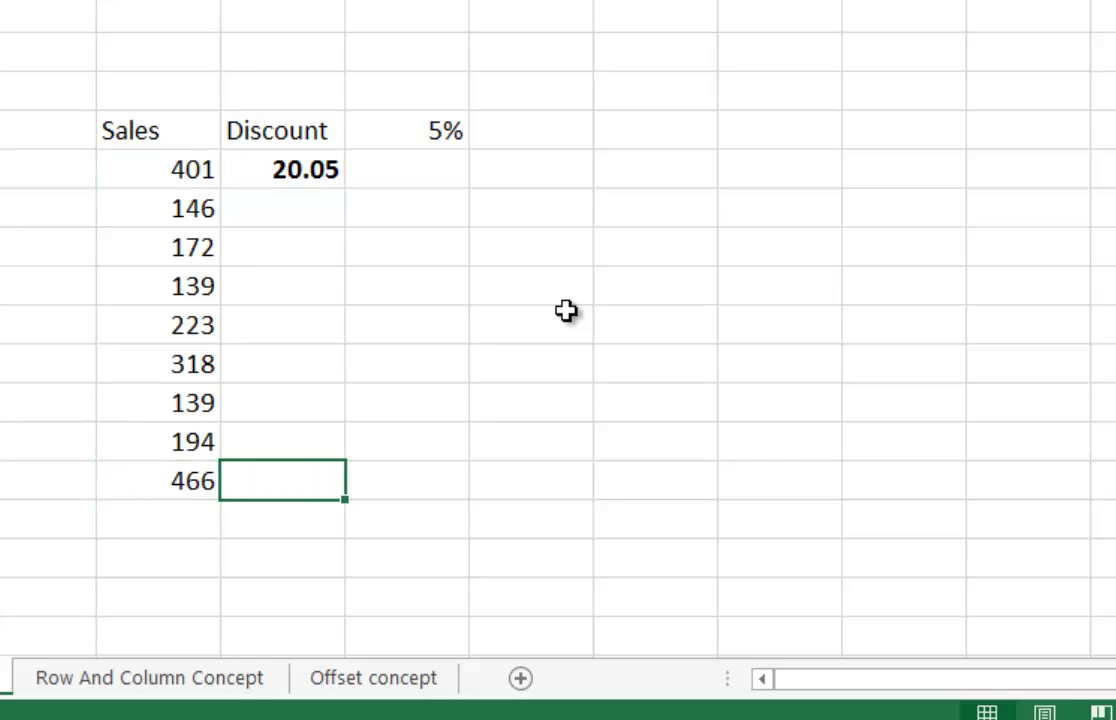
left_click(250, 160)
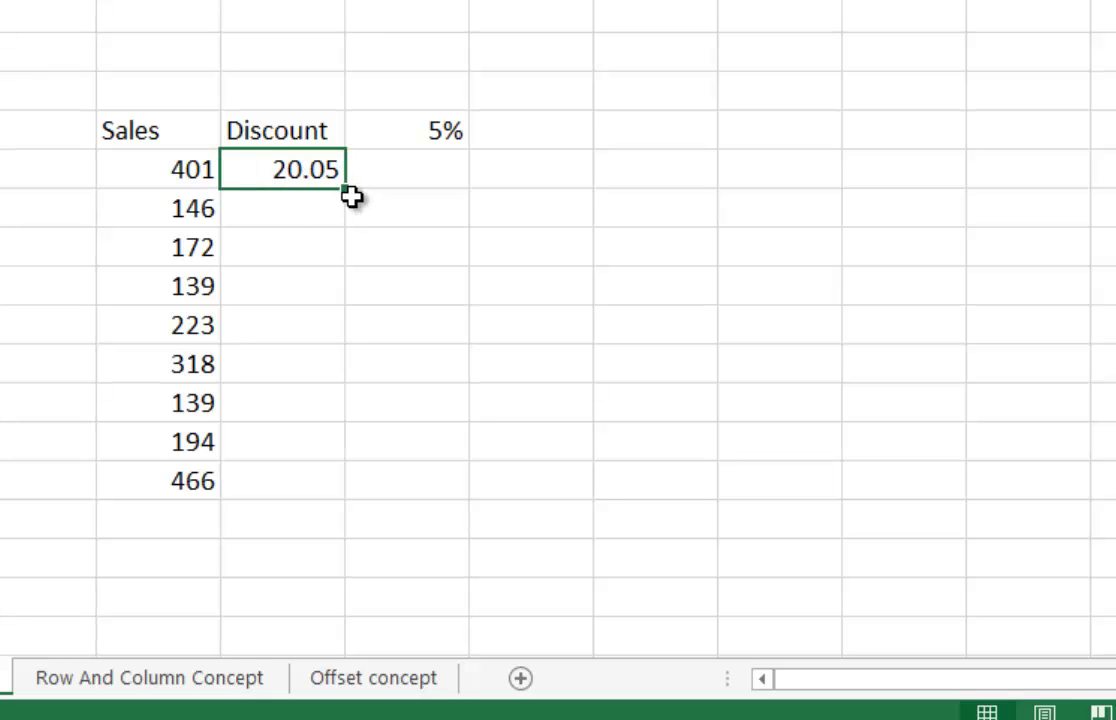
left_click_drag(346, 192, 306, 491)
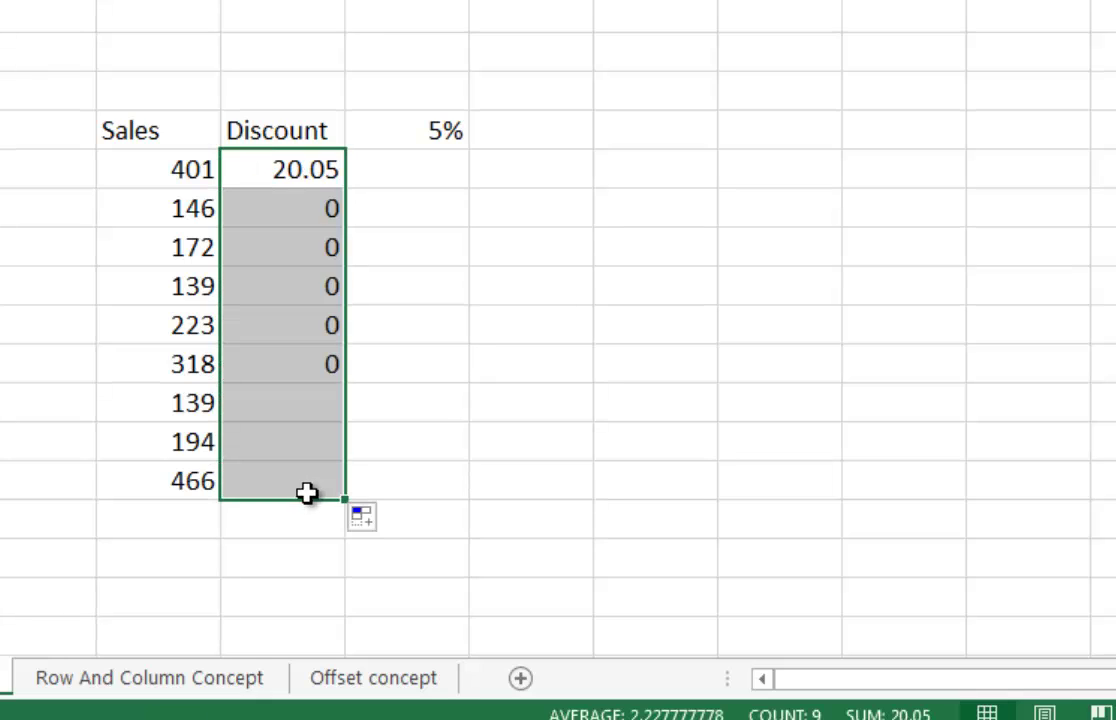
Inspect the formulas in Discount cells D50, D51 and D52 to see which rate cell each one references, without changing them.
left_click(280, 167)
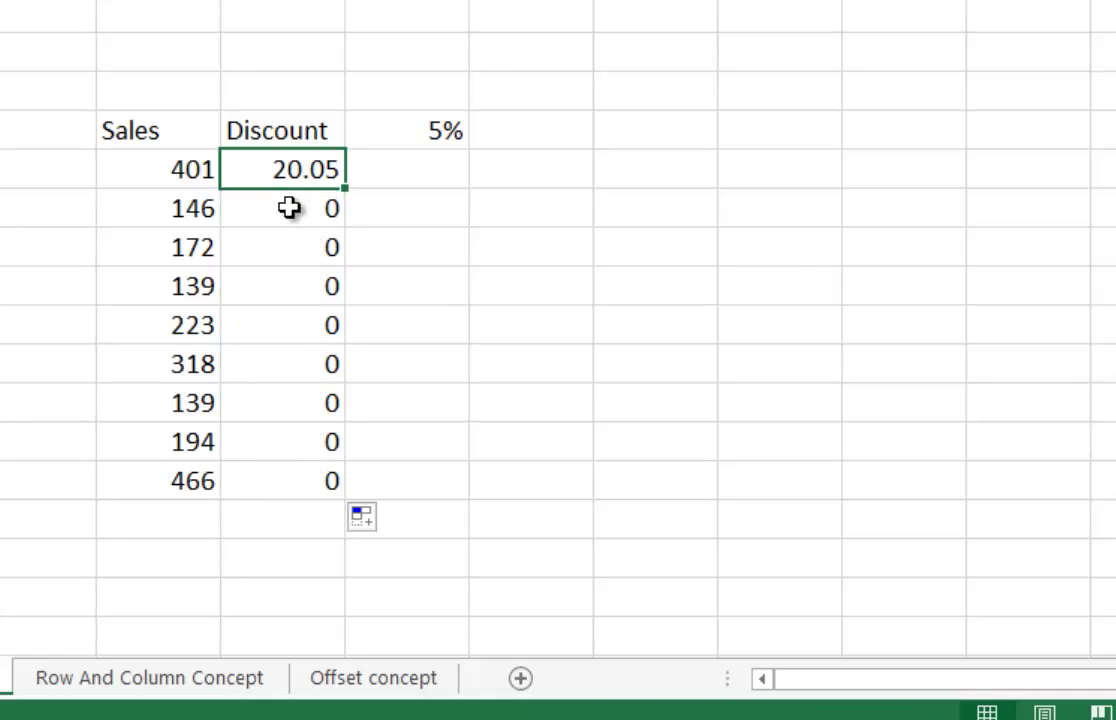
key("Down")
key("Down")
key("Down")
key("Down")
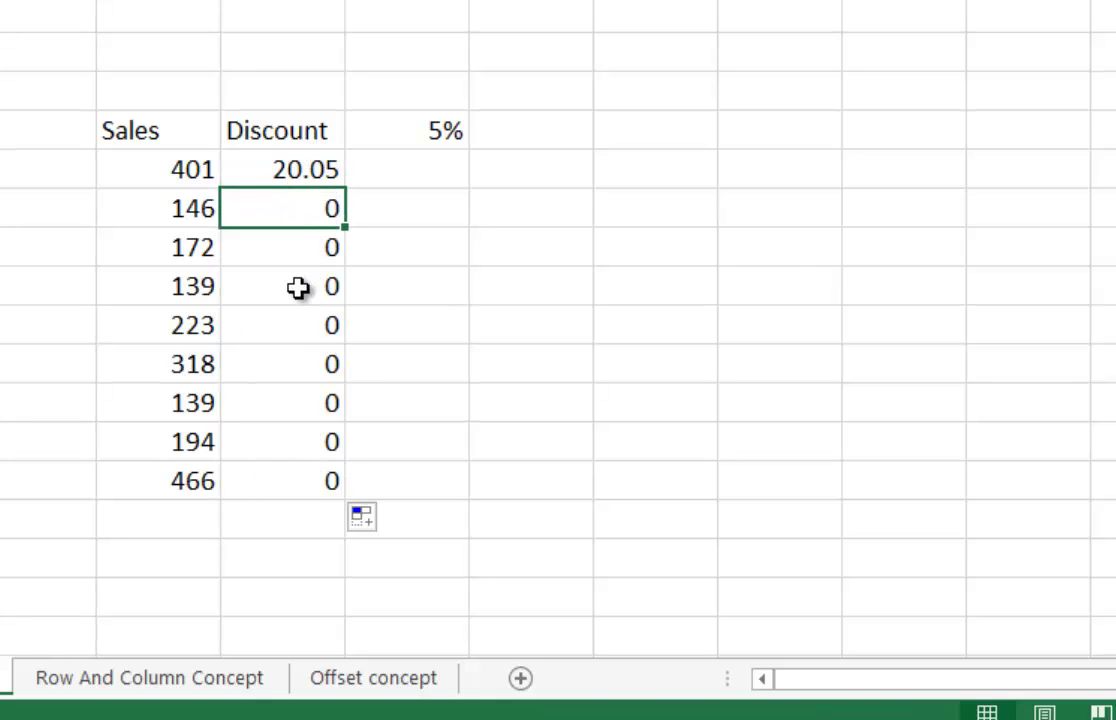
left_click(300, 440)
left_click(314, 211)
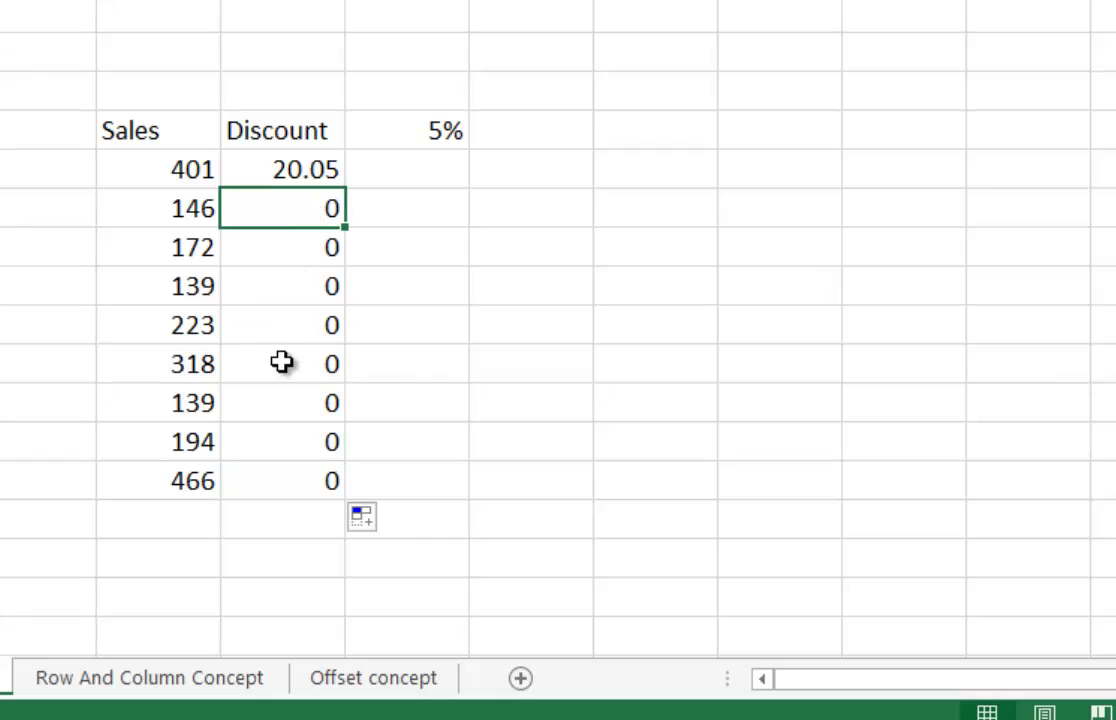
key("F2")
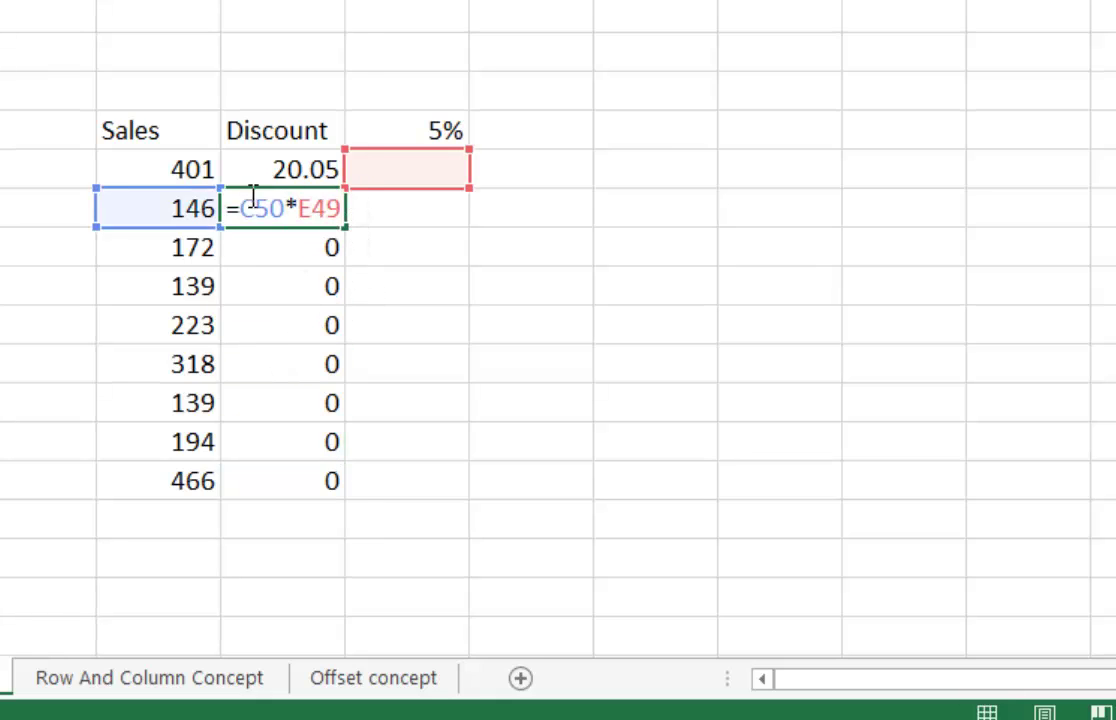
key("Escape")
double_click(299, 250)
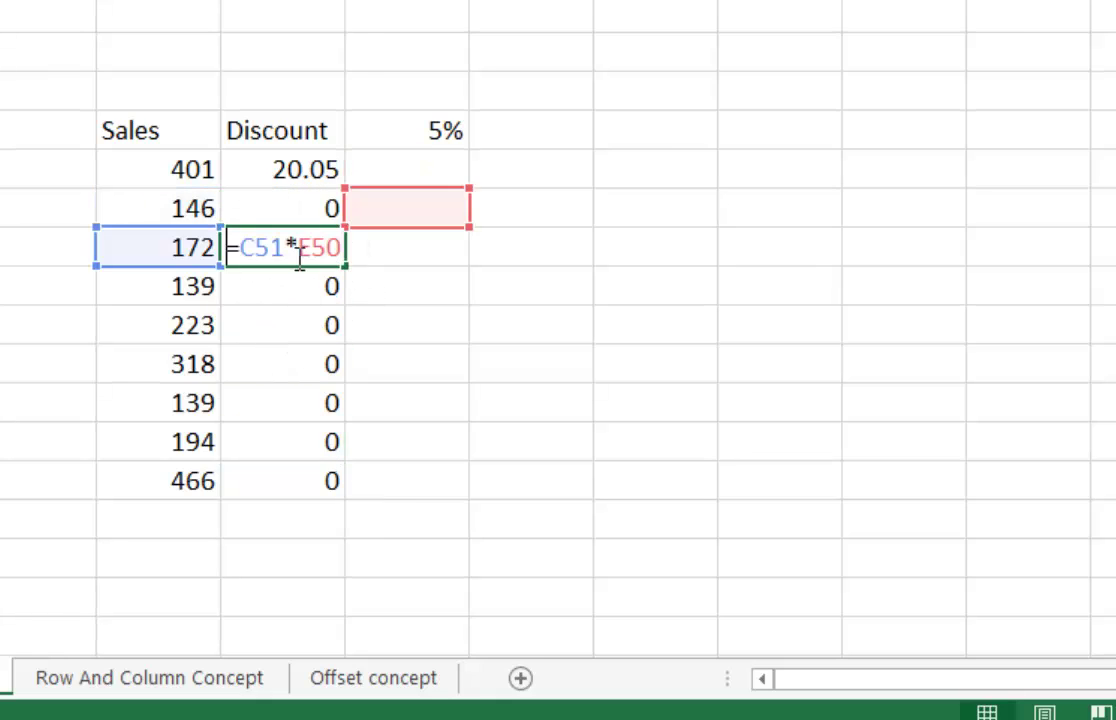
key("Escape")
double_click(293, 293)
key("Escape")
double_click(295, 308)
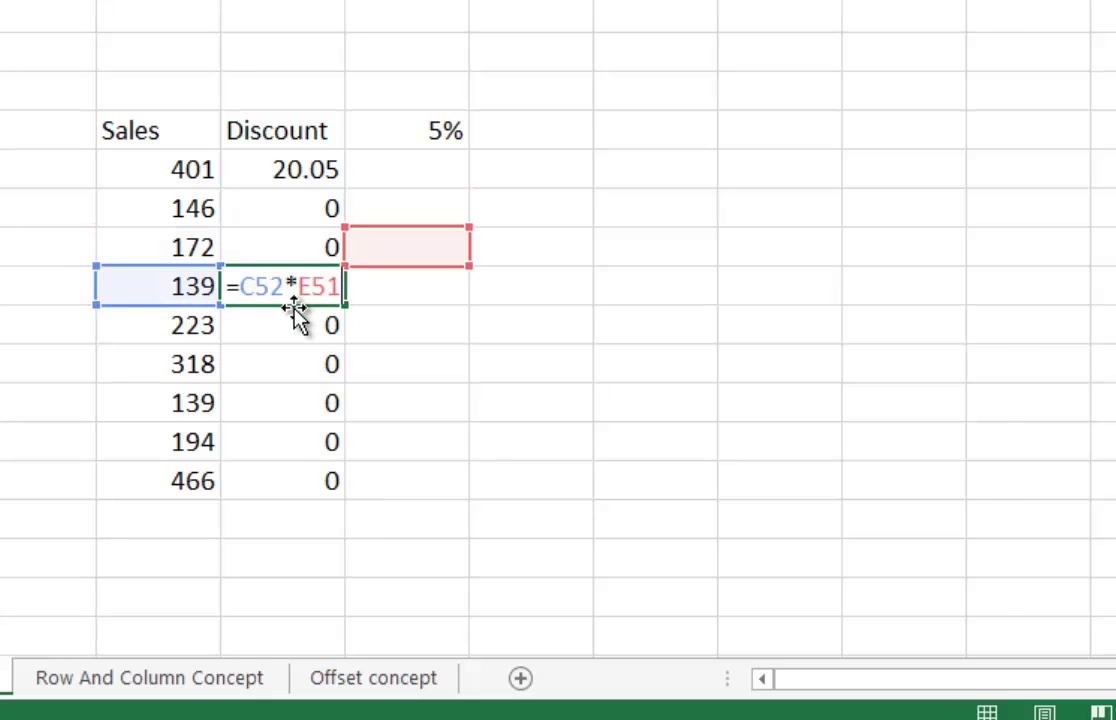
key("Escape")
left_click(326, 205)
Lock the rate's row in D49 by changing the formula to =C49*E$48, and fill it down through D57.
left_click(318, 168)
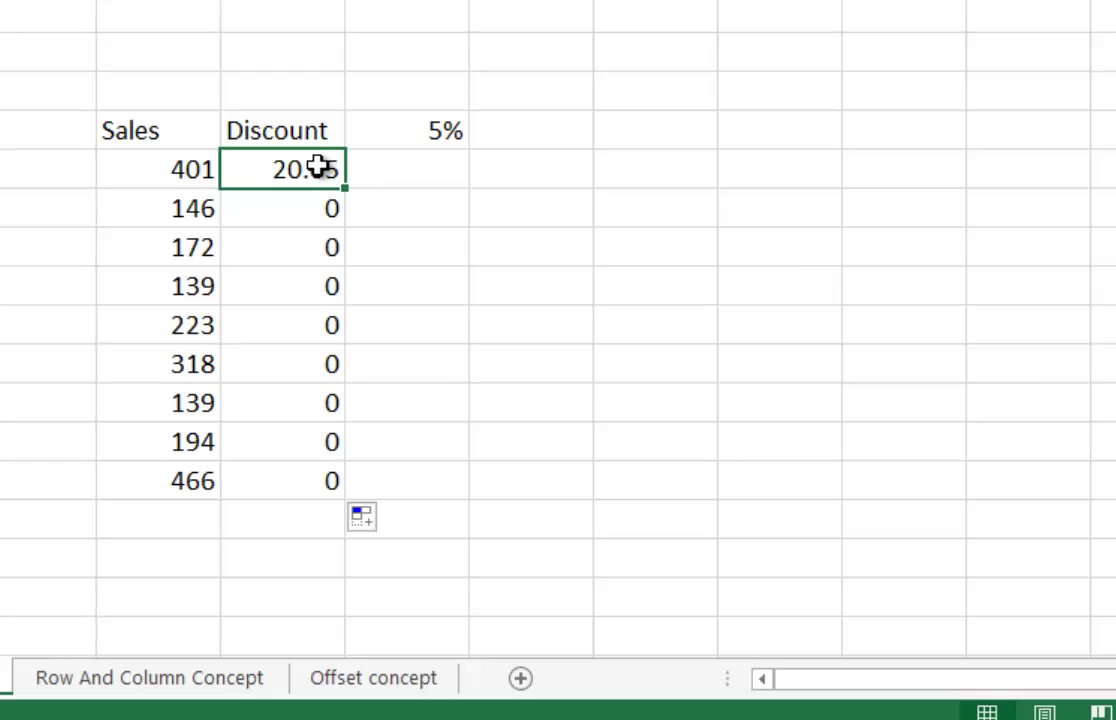
double_click(318, 166)
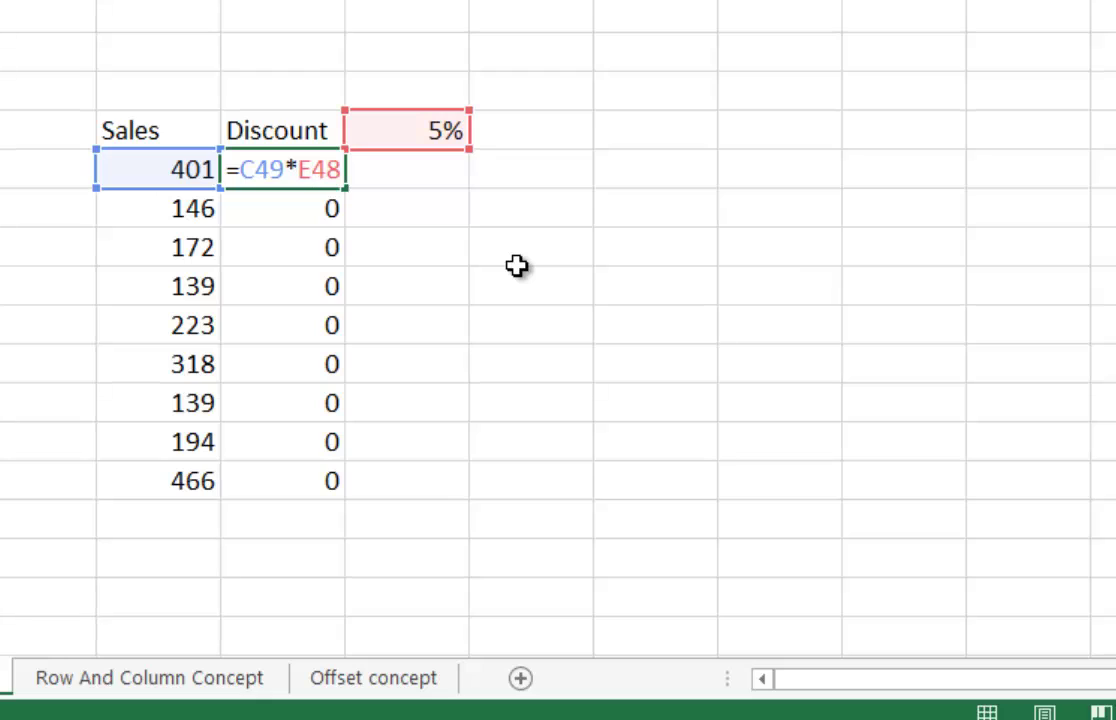
type("$")
key("ctrl+Return")
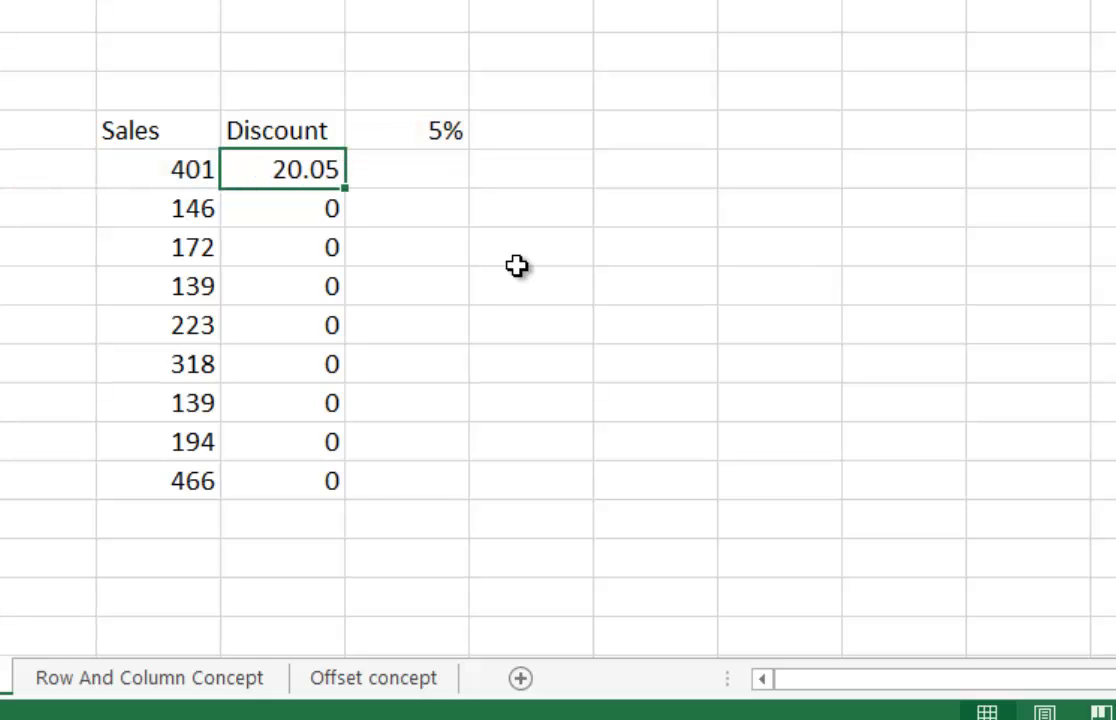
key("ctrl+shift+Down")
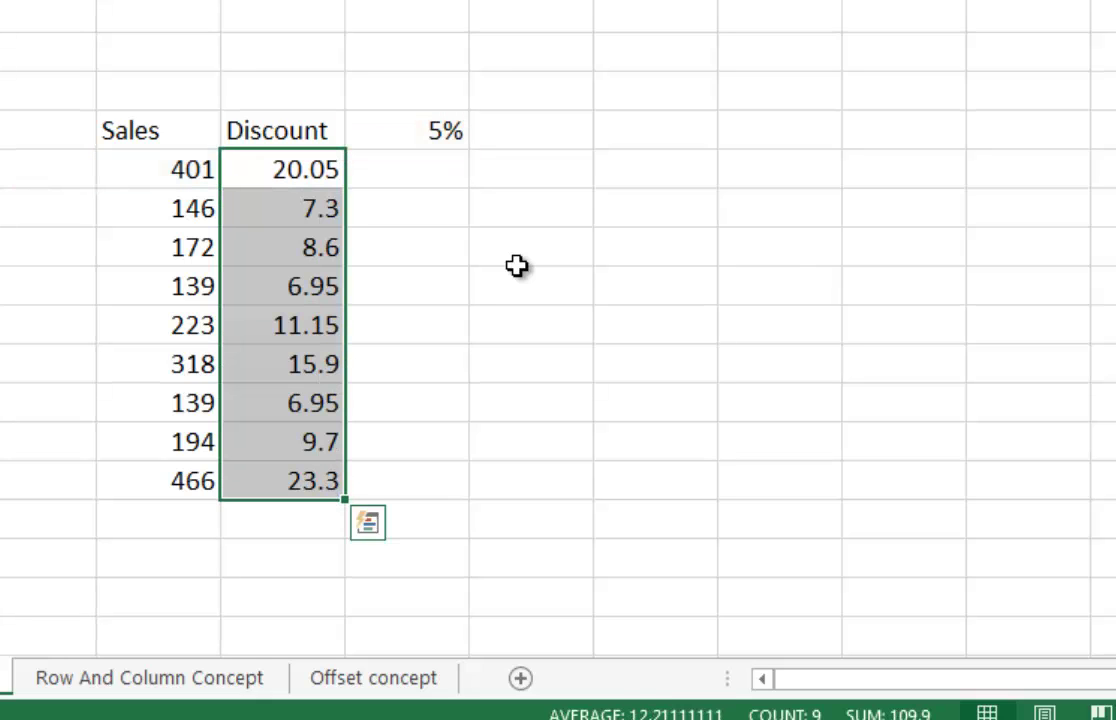
Examine the formula in D50 to check its reference to the discount rate, without changing it.
left_click(299, 252)
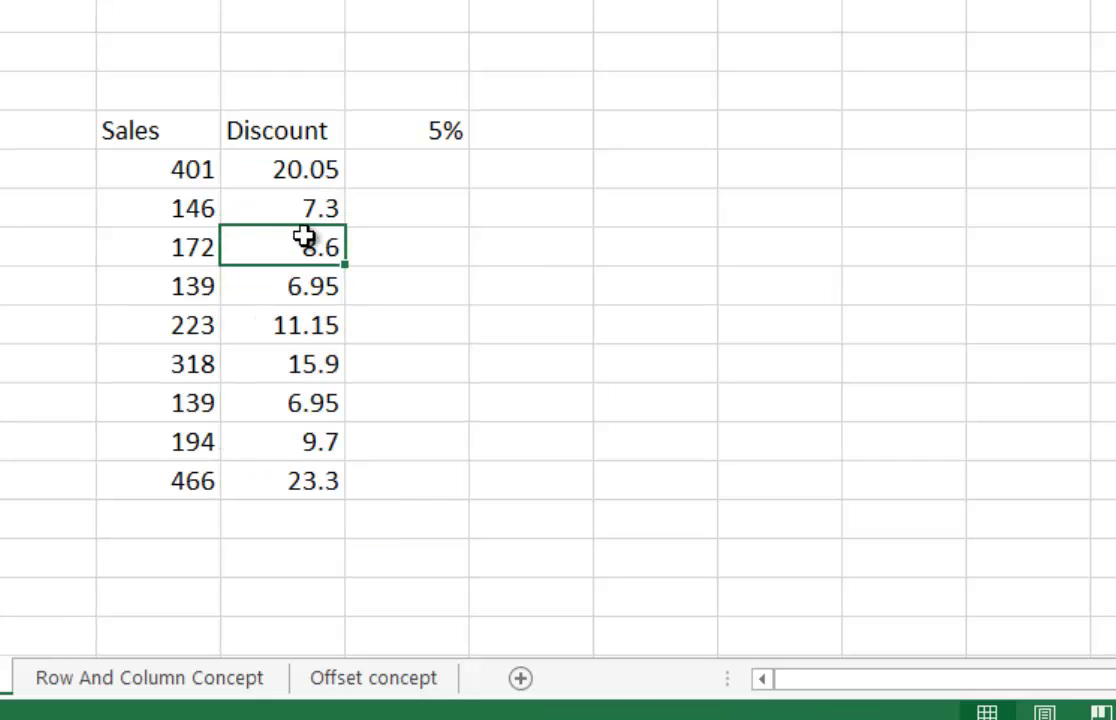
left_click(315, 218)
double_click(315, 218)
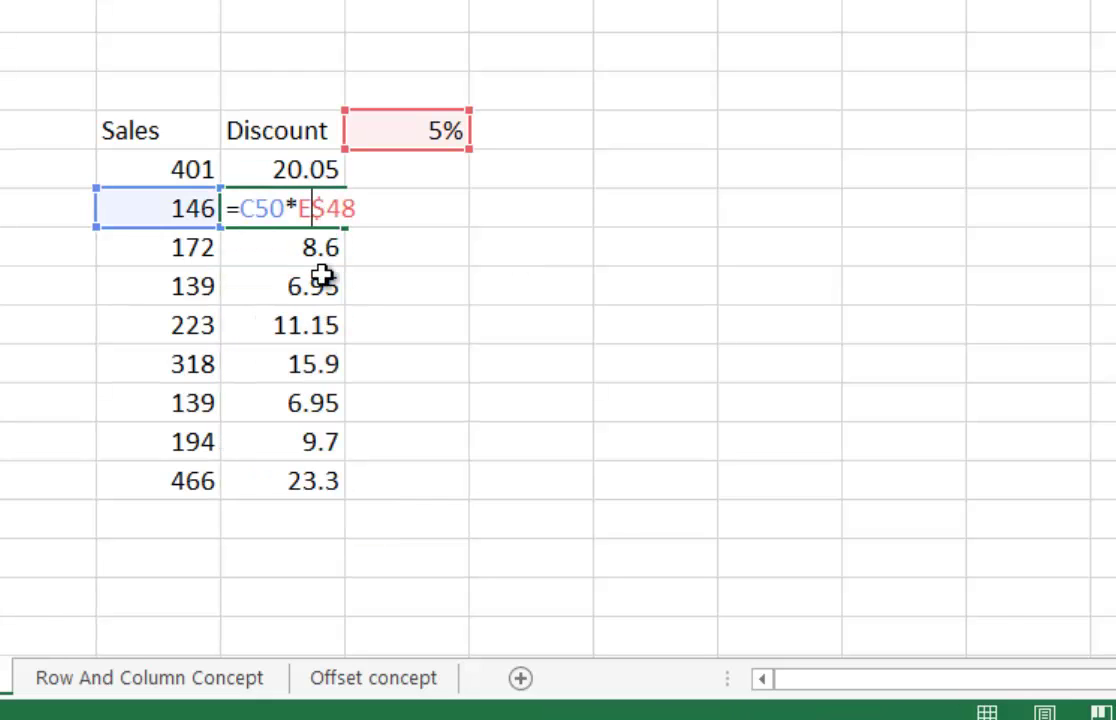
key("Escape")
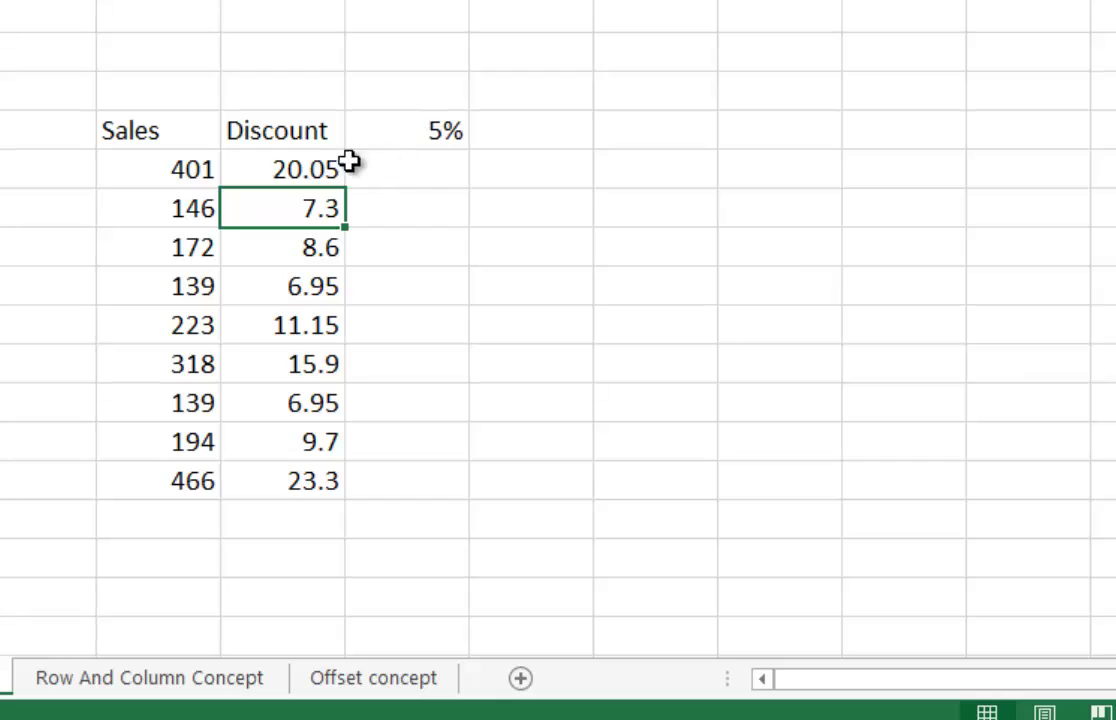
Make the rate reference in D49 fully absolute with =C49*$E$48, fill it down through D57, and check the formula in D57.
double_click(282, 175)
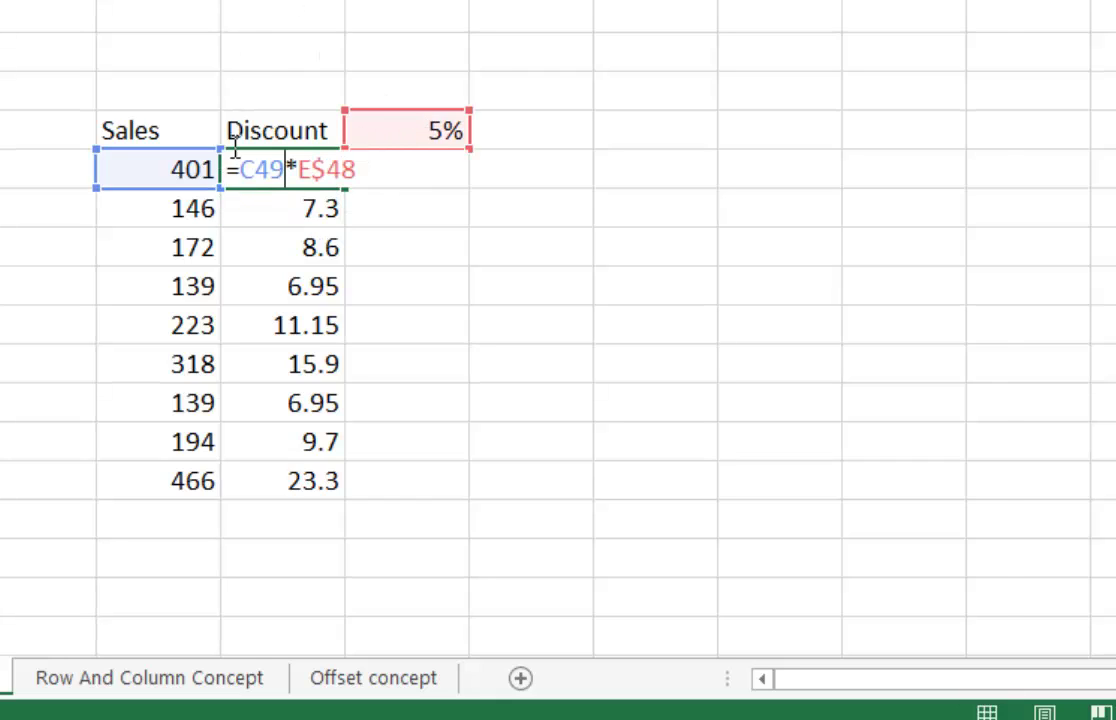
left_click(294, 171)
type("$")
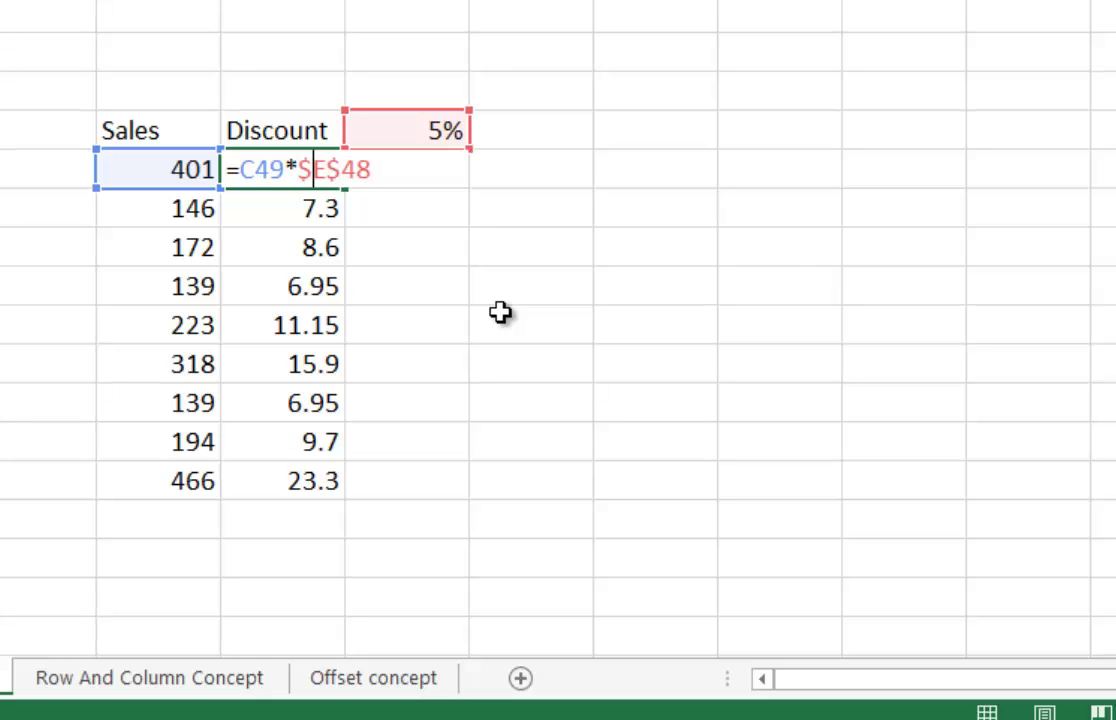
key("Return")
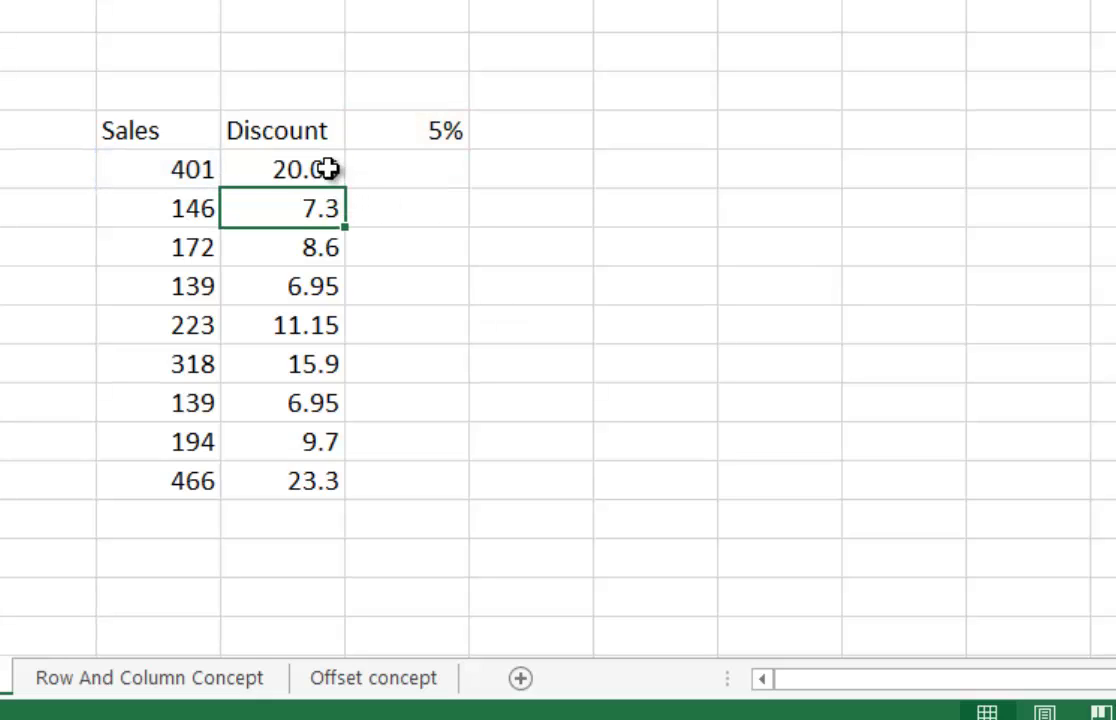
left_click_drag(329, 169, 312, 478)
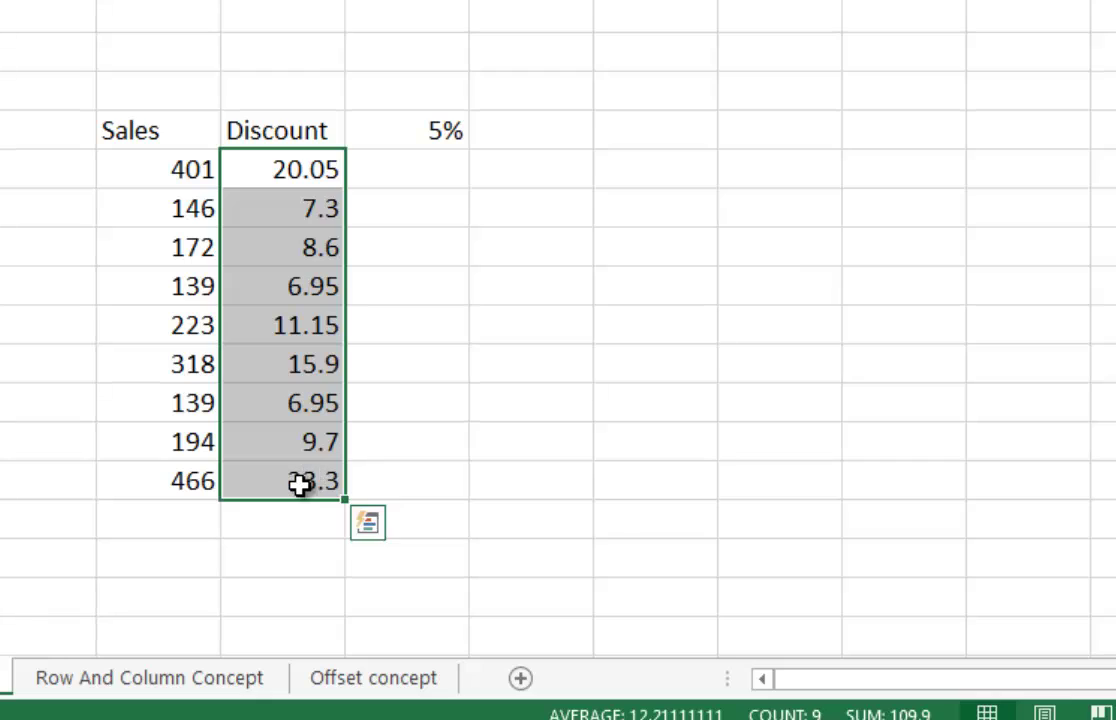
double_click(303, 483)
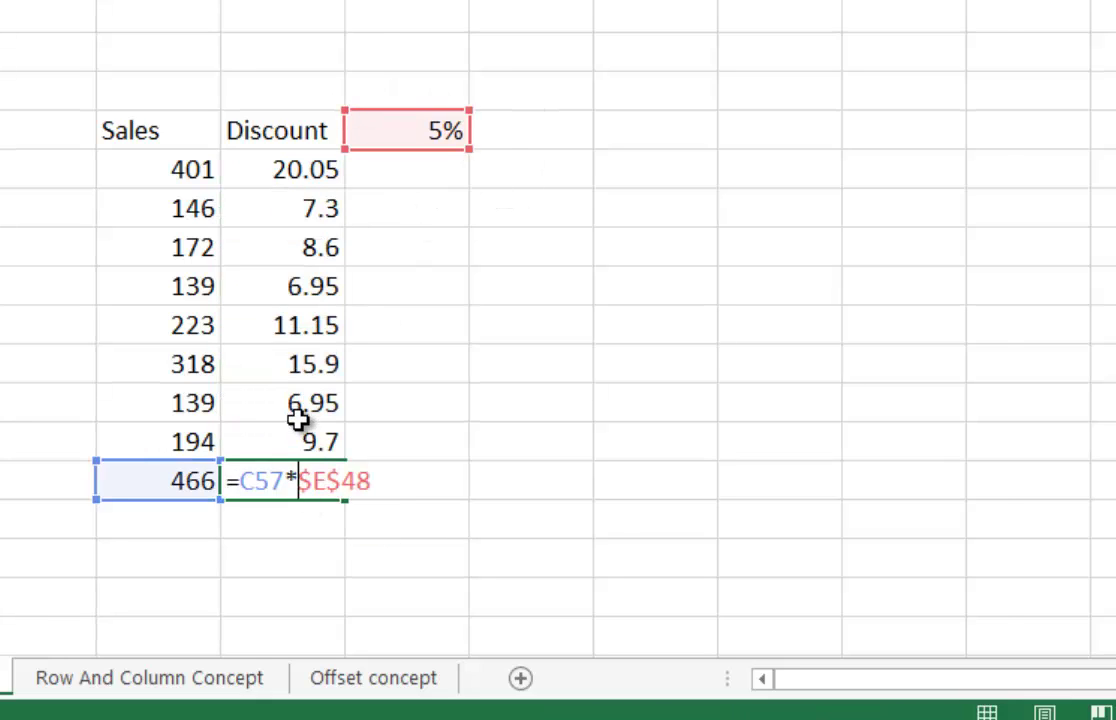
Copy the discount formula from D49 across into E49.
left_click(320, 168)
left_click_drag(343, 193, 436, 197)
left_click(416, 170)
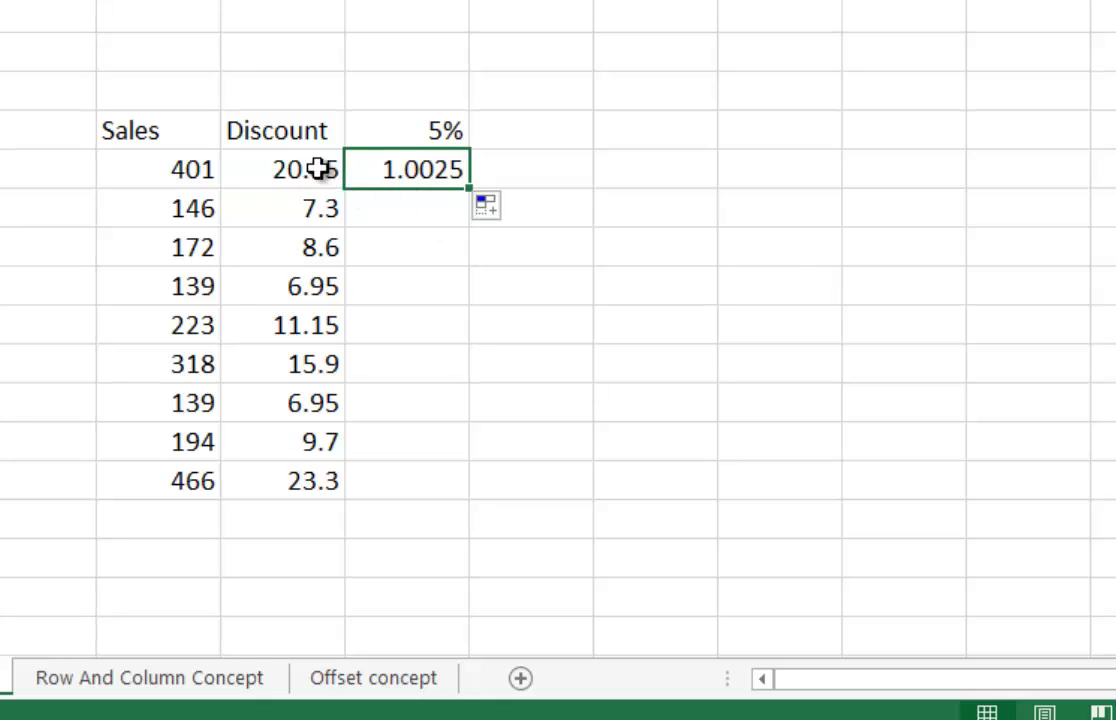
Point the E49 formula back at the first sale with its column locked, making it =$C49*$E$48.
double_click(403, 176)
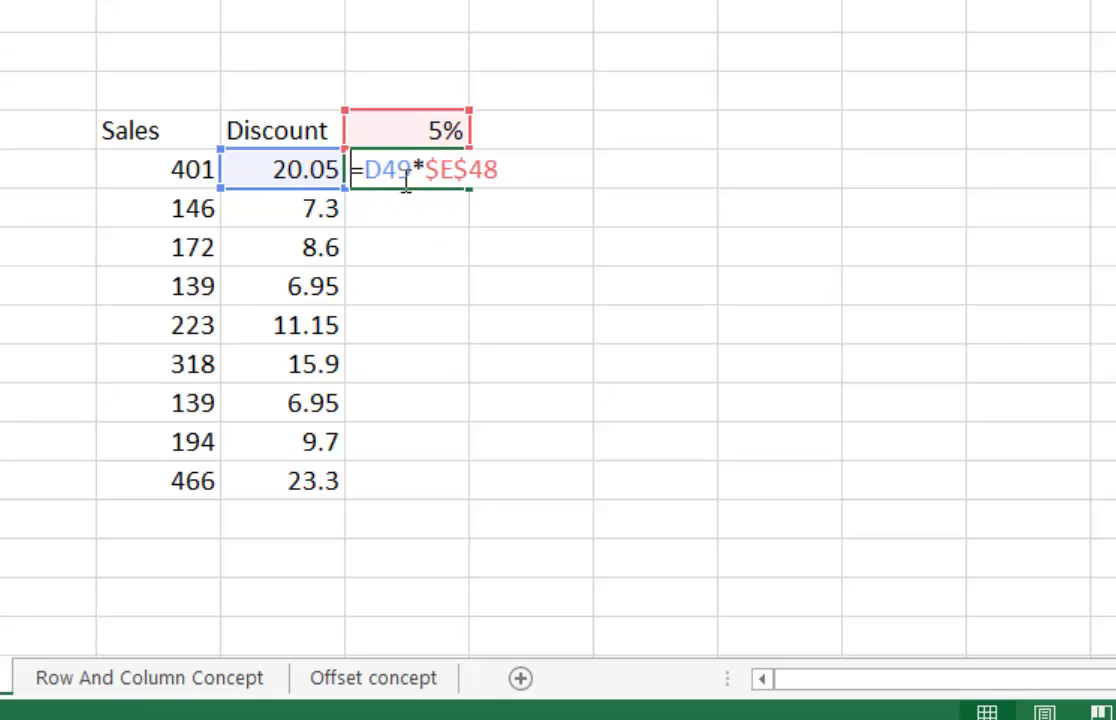
left_click_drag(296, 189, 192, 178)
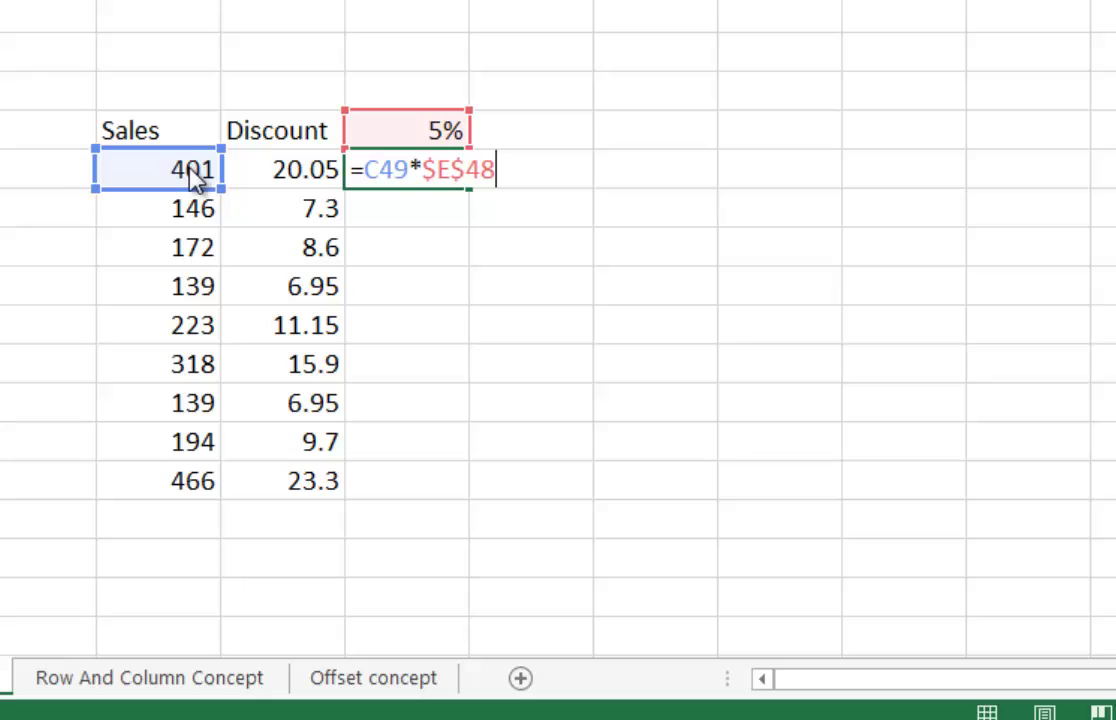
left_click(372, 174)
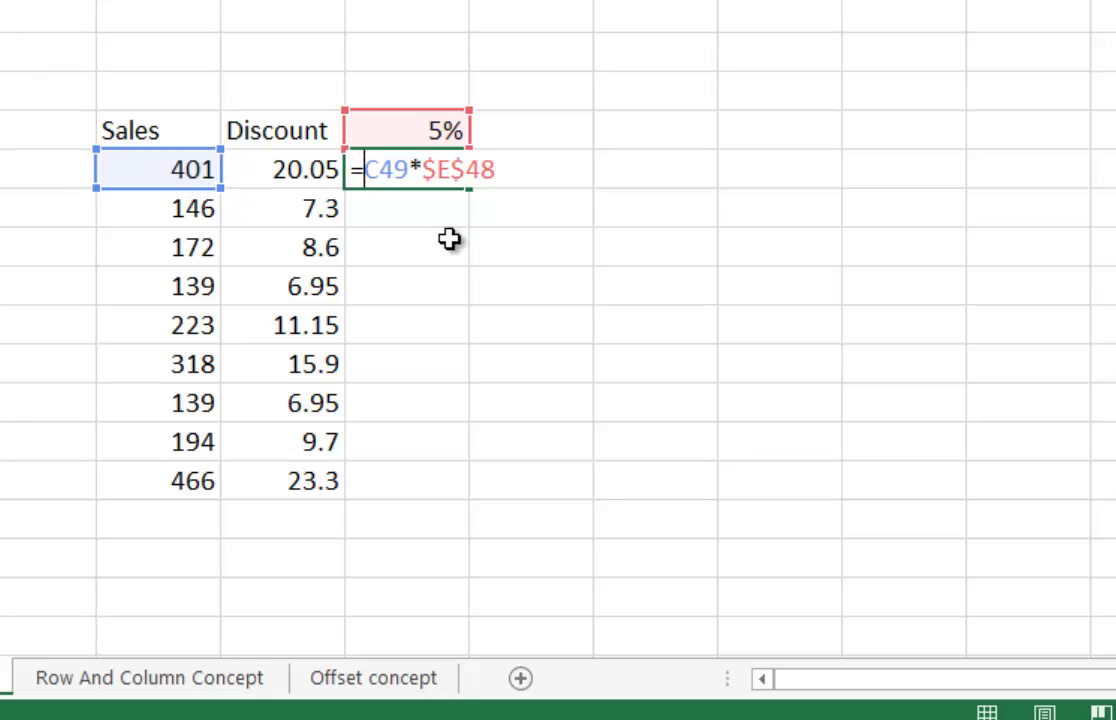
type("$")
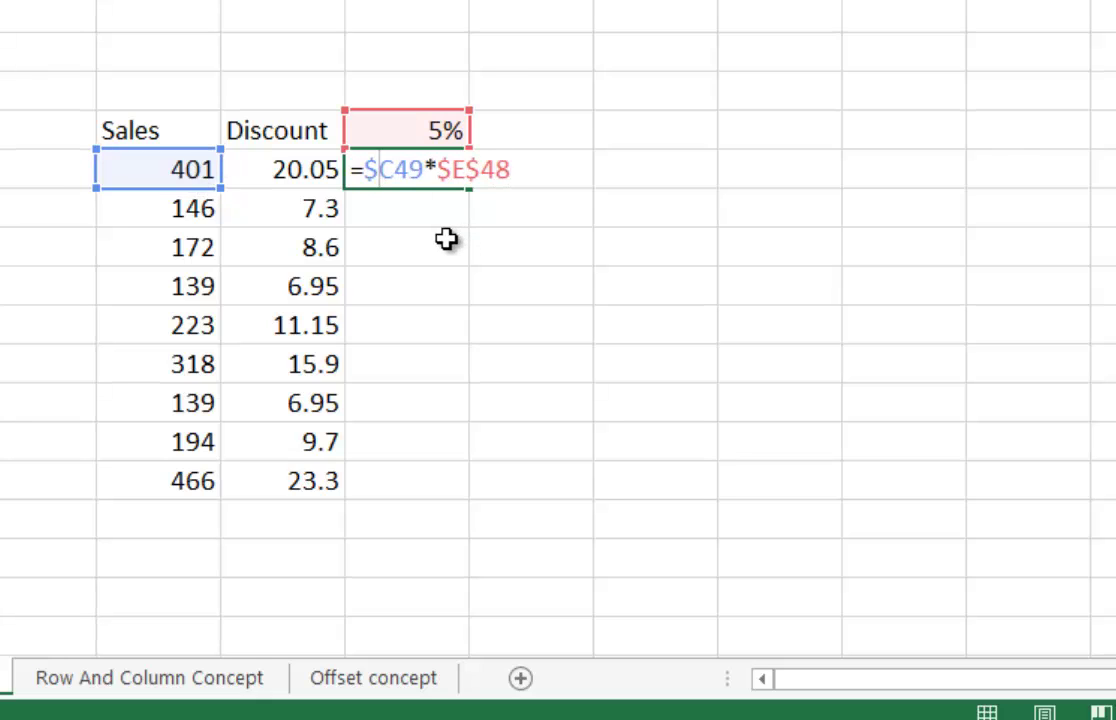
type("+")
key("Return")
key("n")
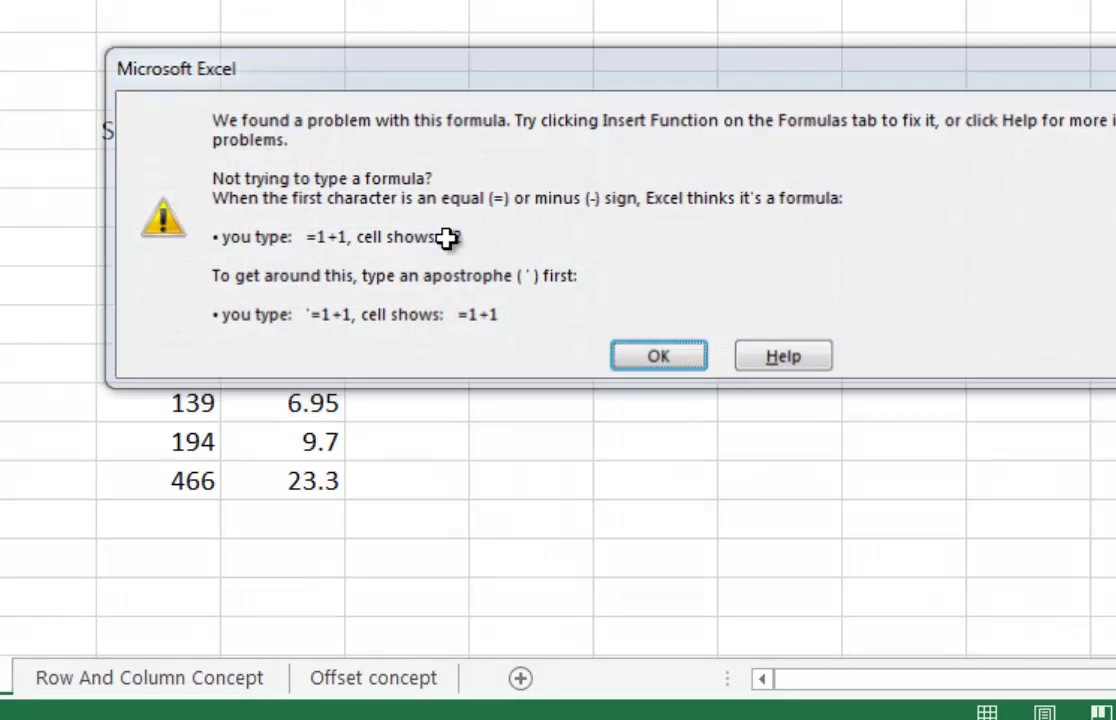
key("Return")
key("Delete")
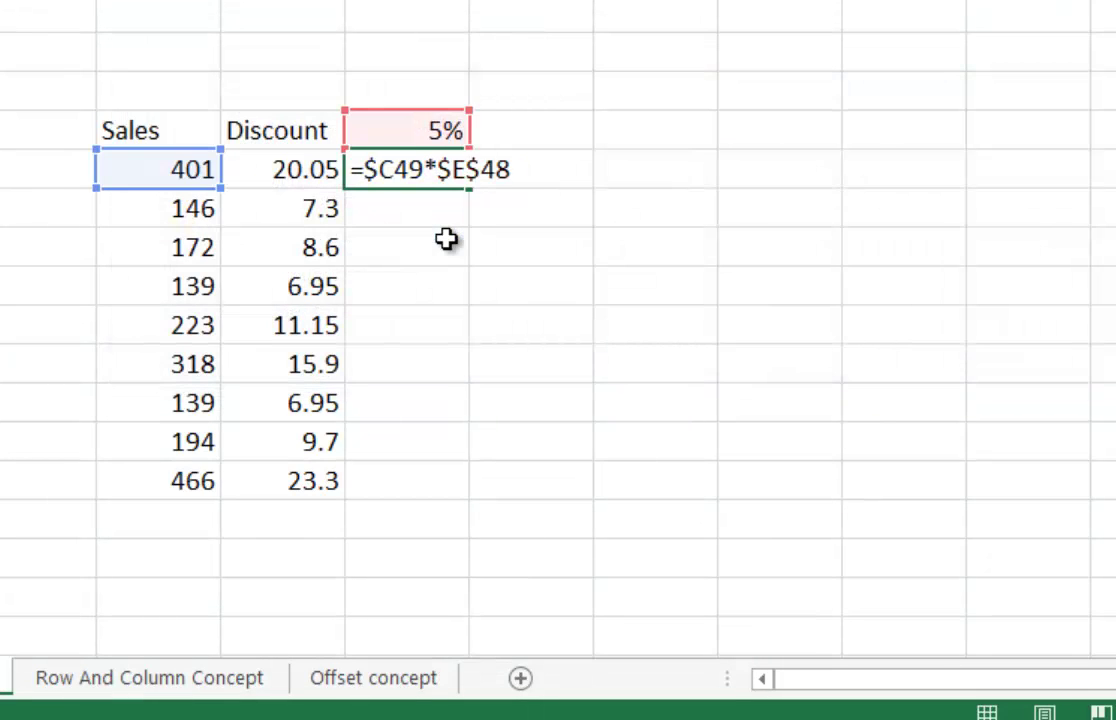
key("Return")
Fill the E49 formula down through E57 and check the formula in E50.
key("Left")
key("ctrl+Down")
key("Right")
key("ctrl+shift+Up")
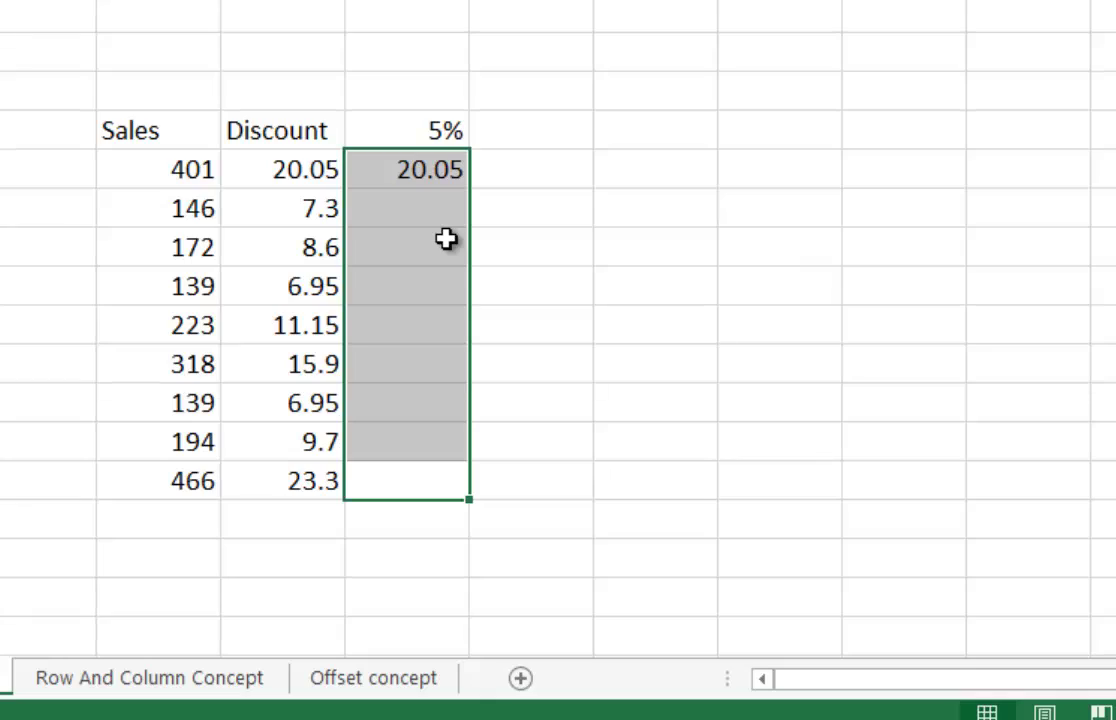
key("ctrl+d")
left_click(445, 216)
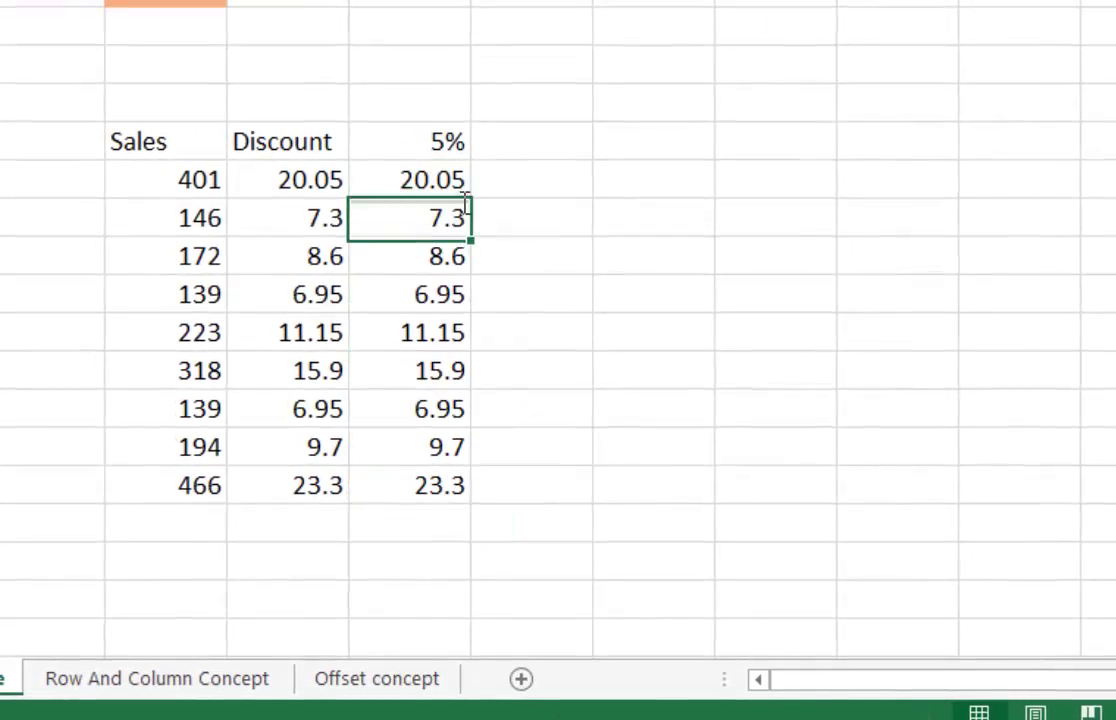
key("F2")
key("Escape")
Copy the E49 formula across into F49, check its references, and fill it down through F57.
left_click(433, 192)
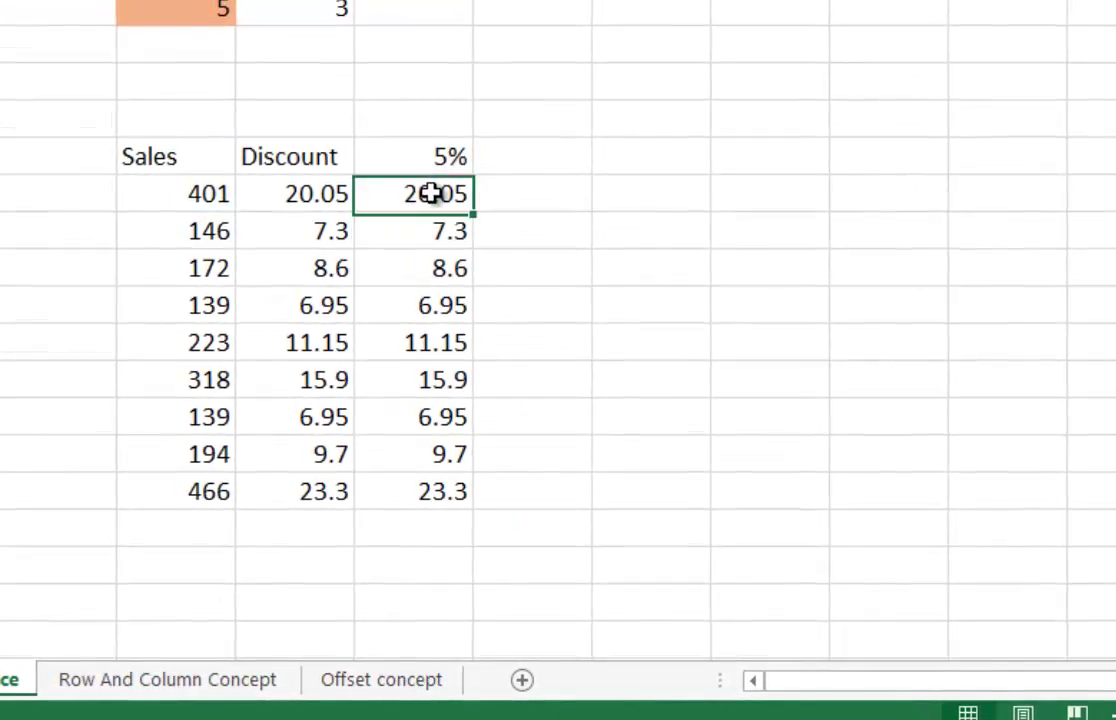
left_click_drag(473, 215, 551, 207)
double_click(551, 207)
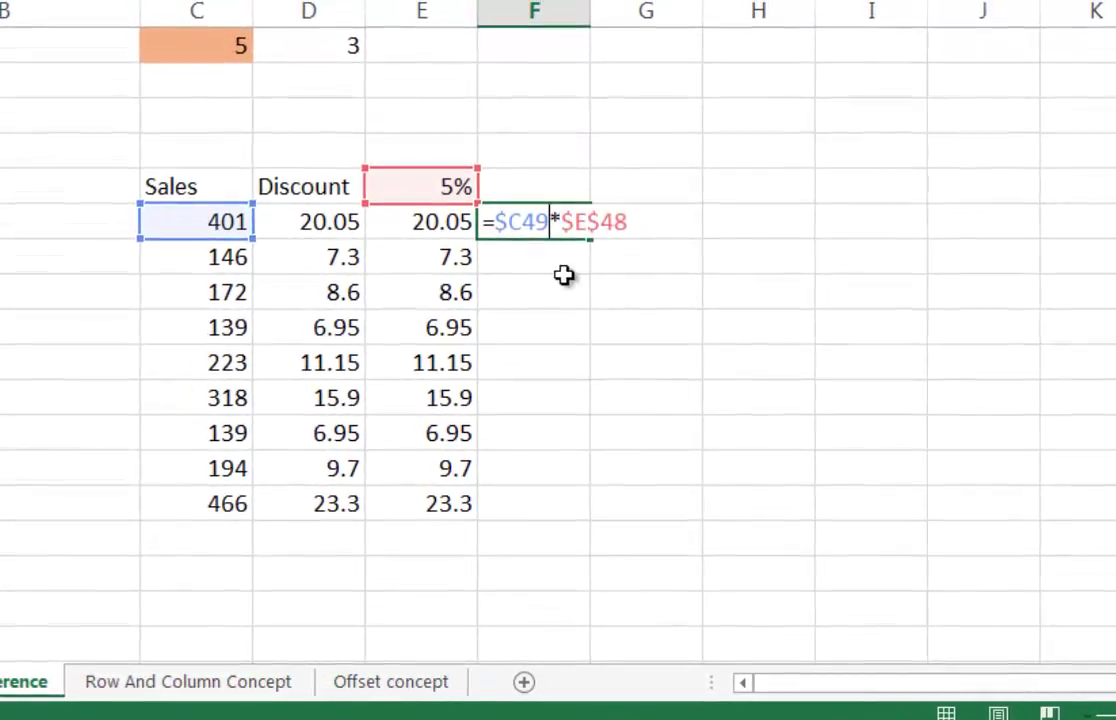
key("Escape")
left_click(453, 221)
left_click(548, 500)
left_click_drag(541, 347, 546, 244)
key("ctrl+d")
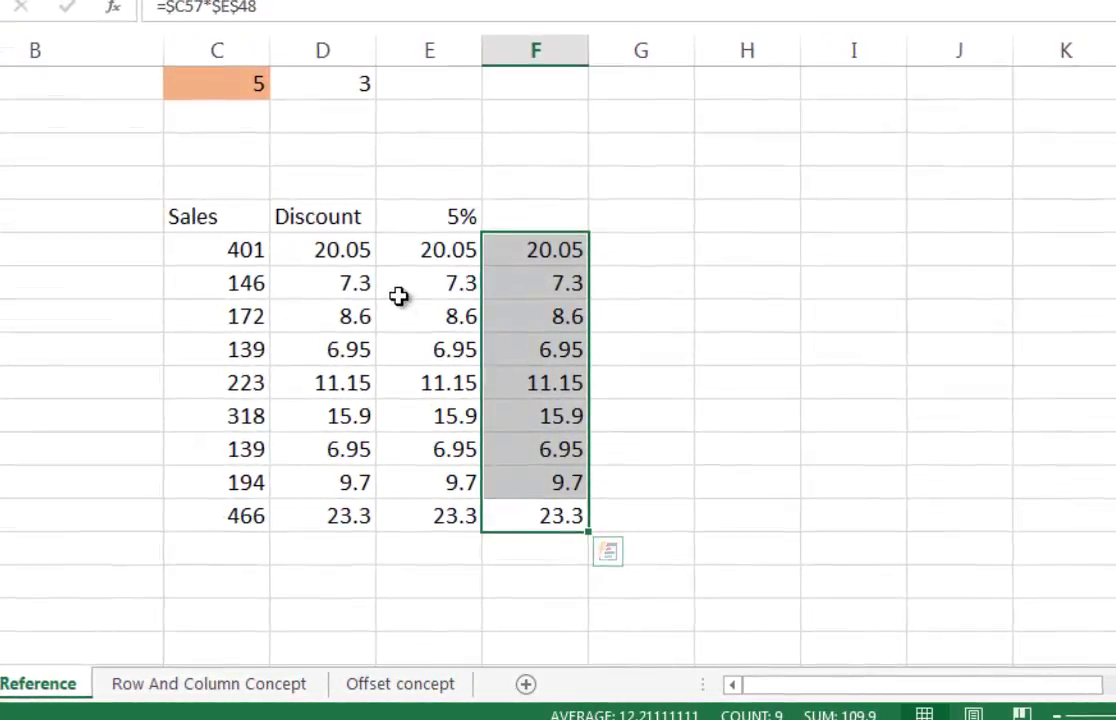
Clear the contents of E49:G57 beside the Discount column.
left_click(438, 268)
left_click_drag(436, 250, 618, 531)
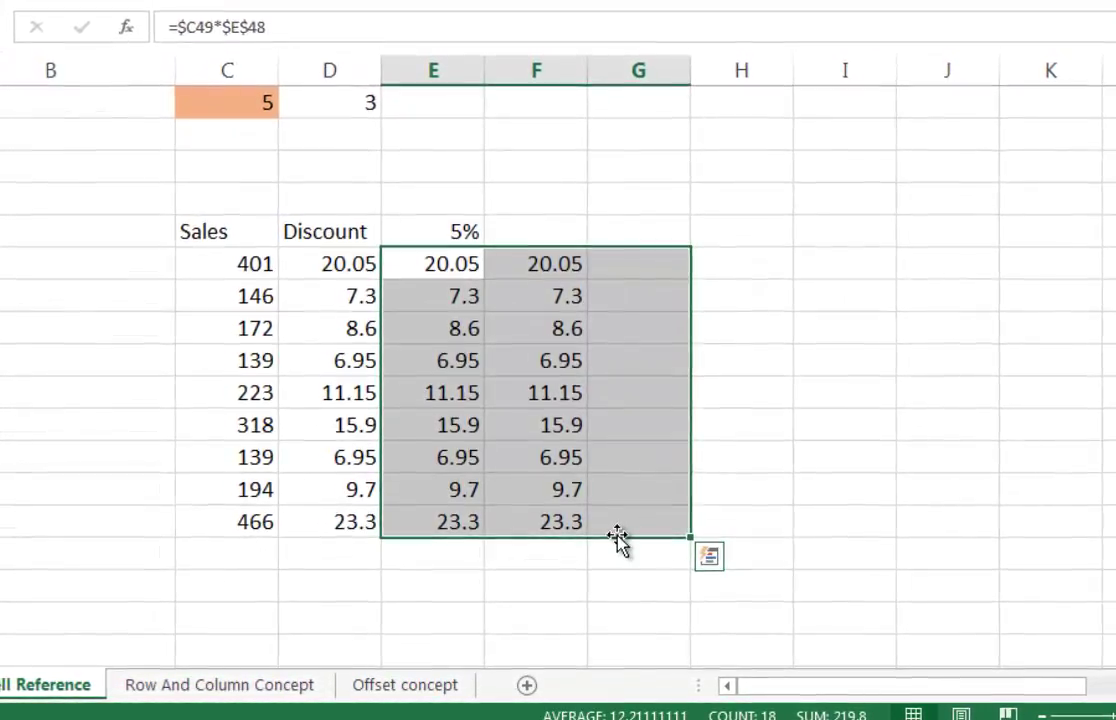
key("Delete")
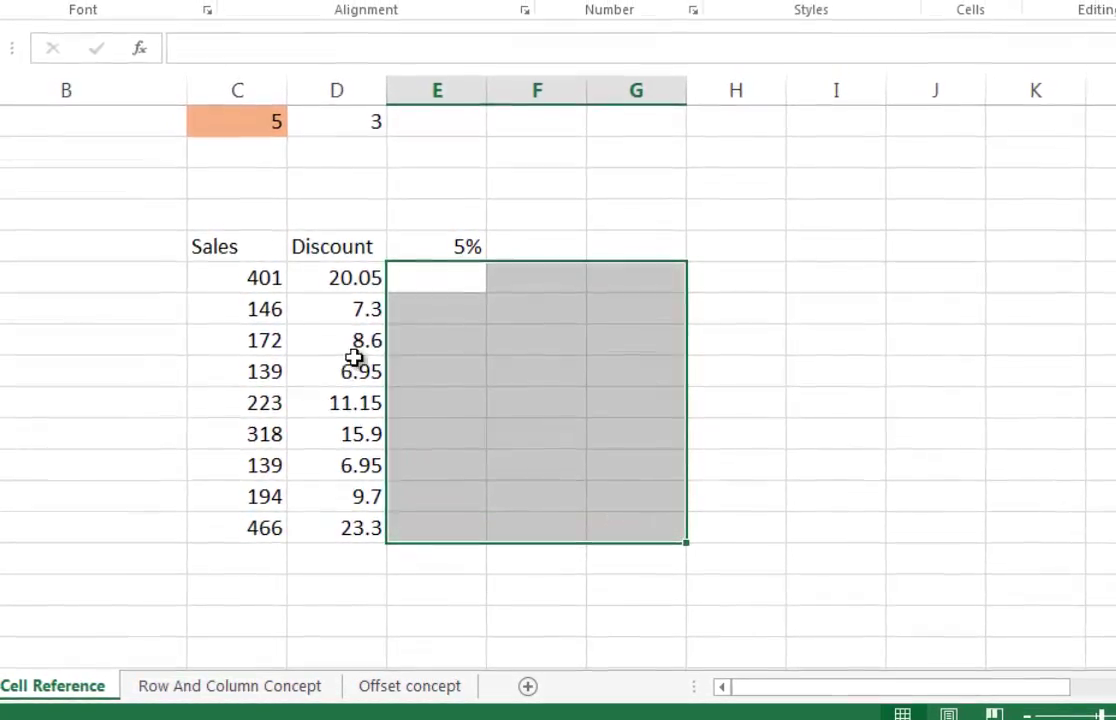
Label a new example below the sales table with Exp2 in B61 and Multiplication table in C61.
left_click(341, 362)
scroll(345, 365, "down", 1)
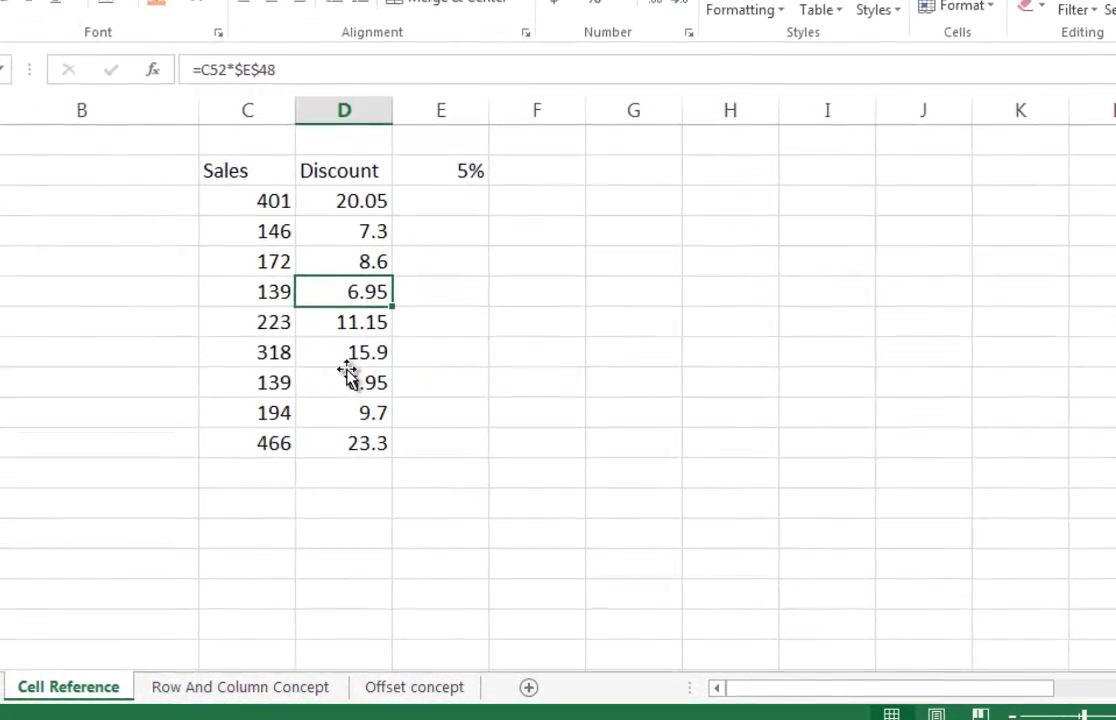
left_click(281, 568)
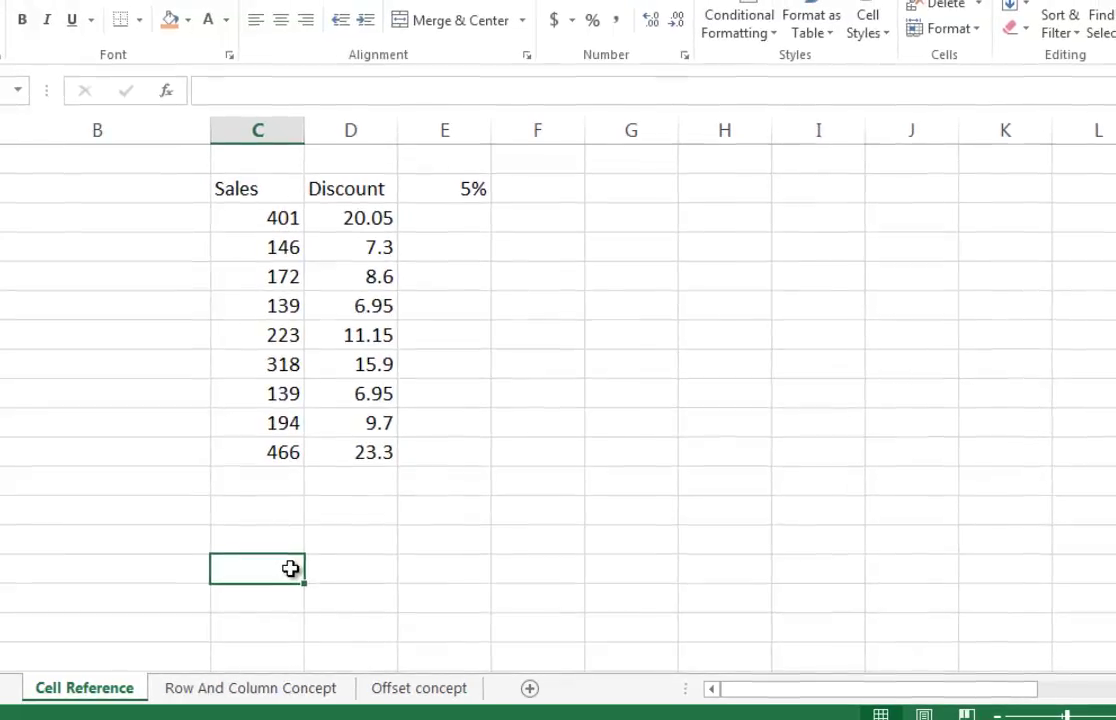
key("Left")
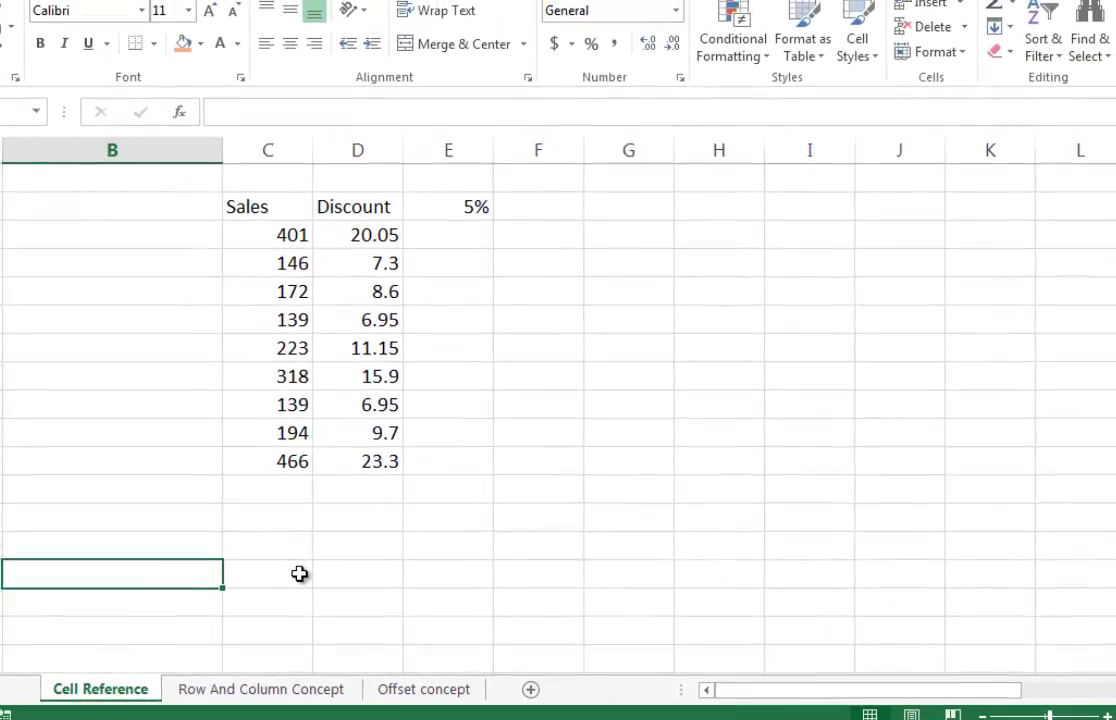
type("xp")
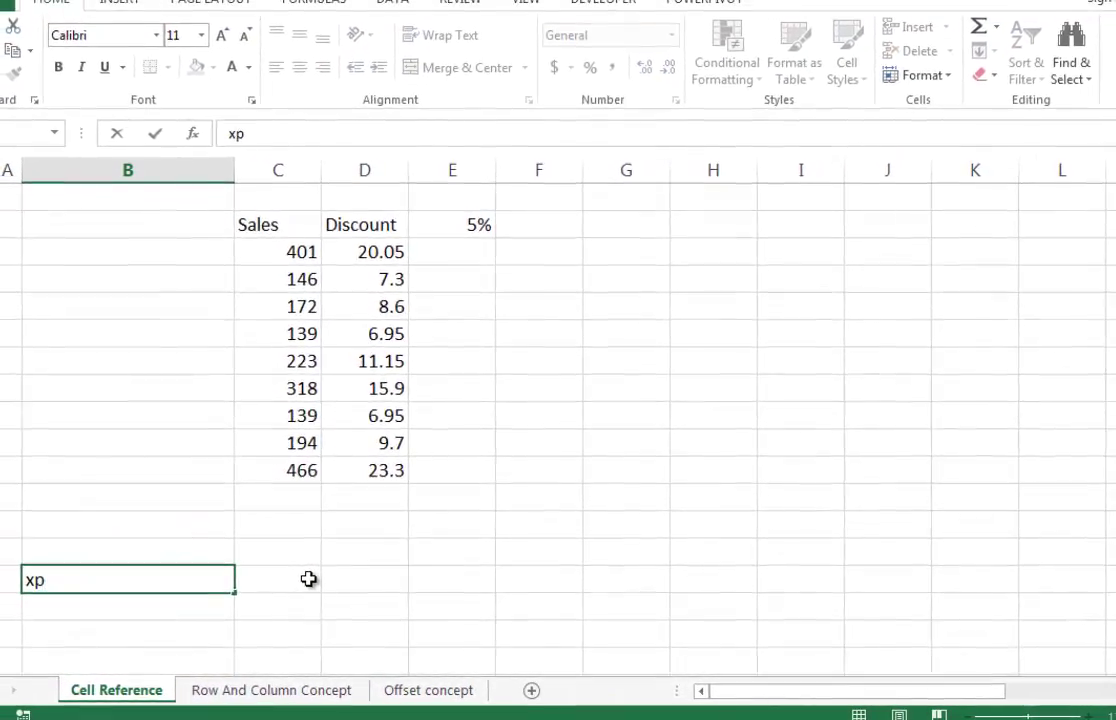
key("BackSpace")
key("BackSpace")
type("Exp")
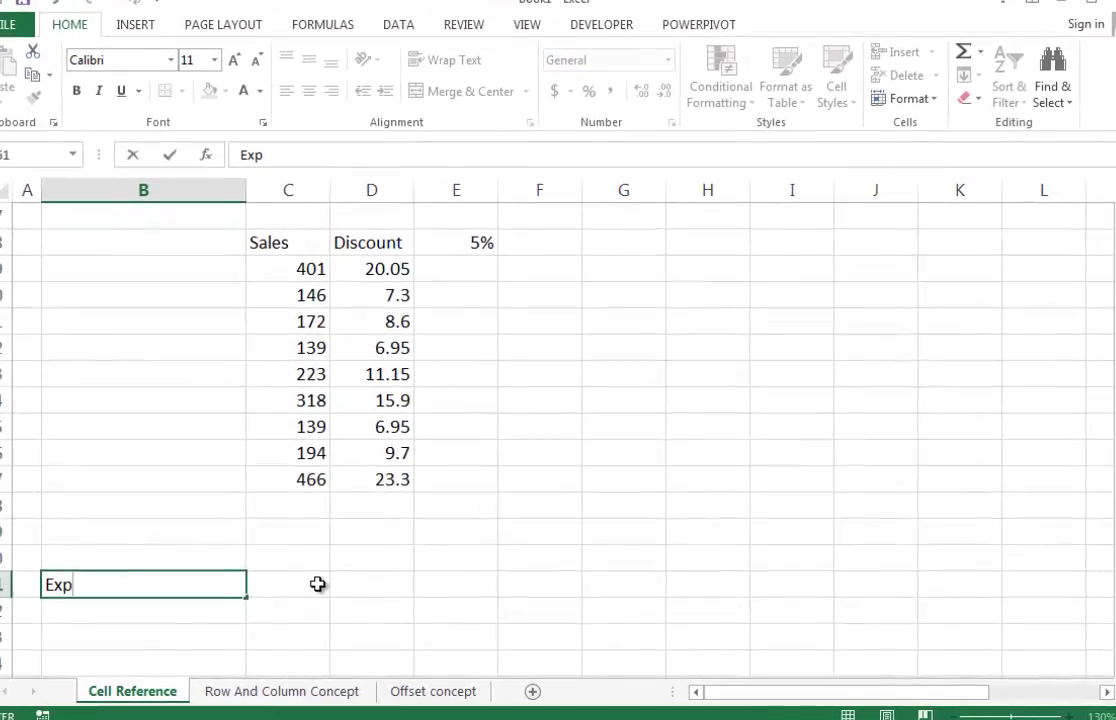
type("2")
key("Return")
left_click(315, 583)
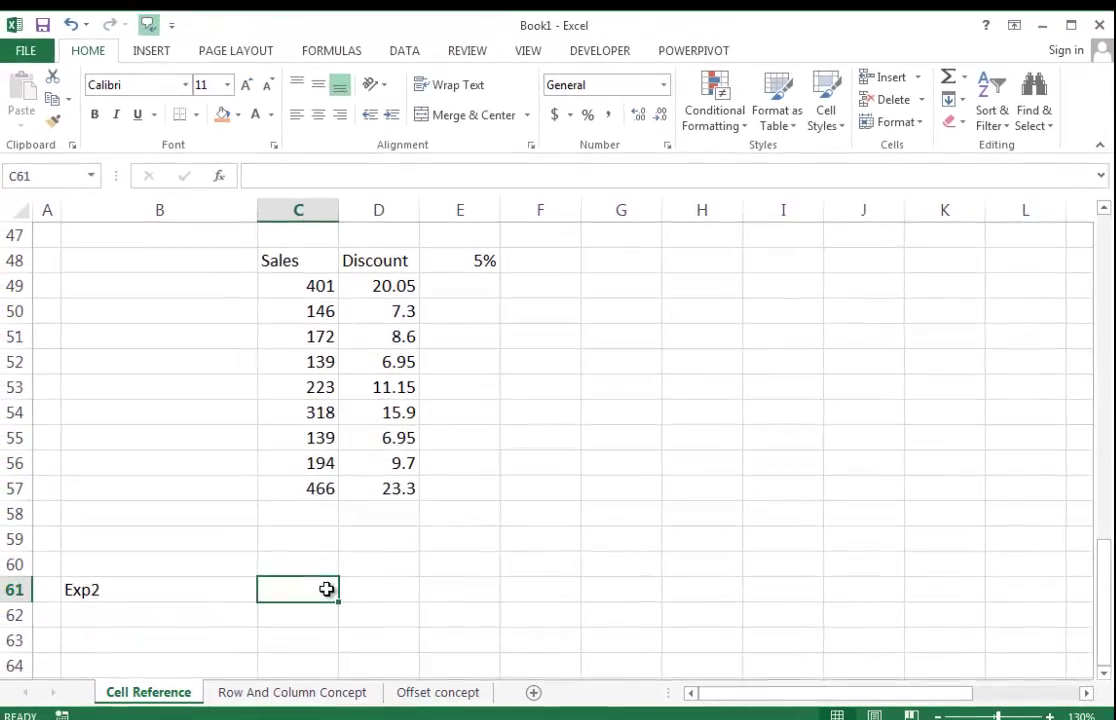
type("Multiplication table")
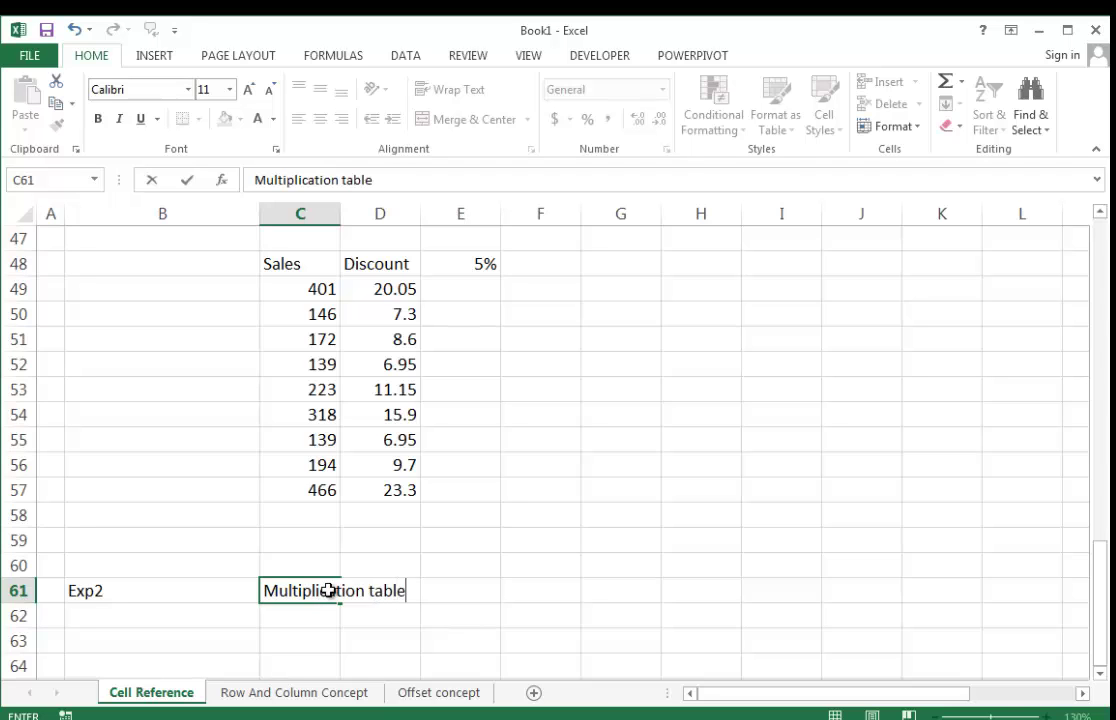
key("Return")
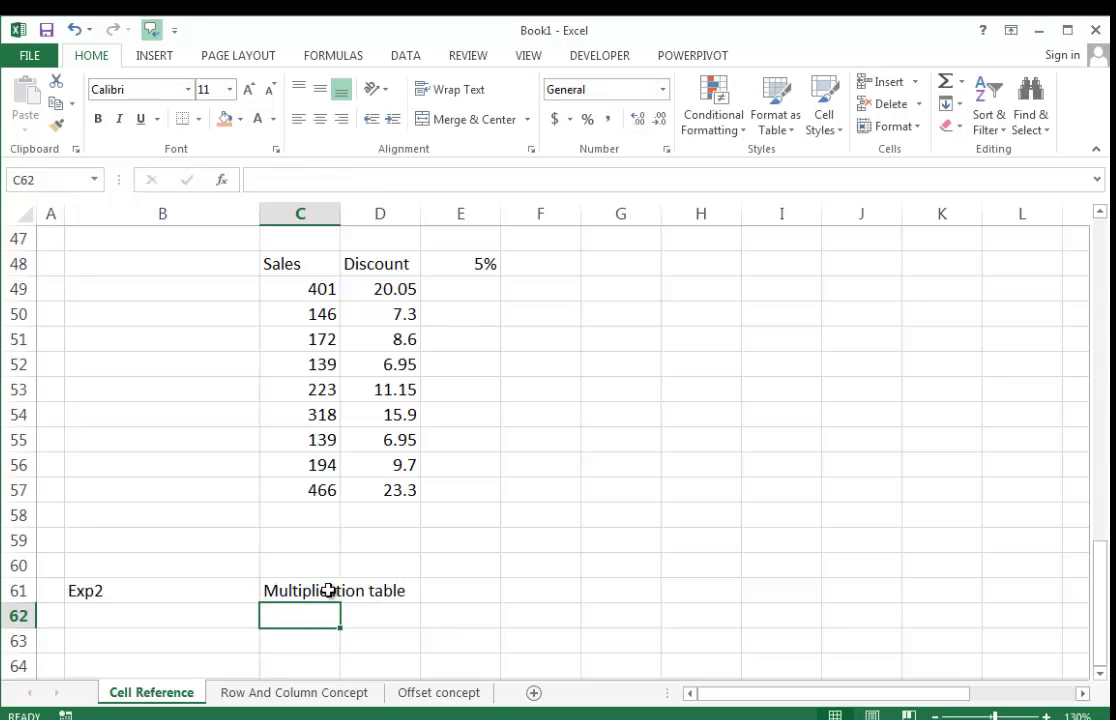
Enter 1 in C63 and fill a linear series along row 63 with step value 1 and stop value 10.
scroll(329, 590, "down", 2)
left_click(332, 497)
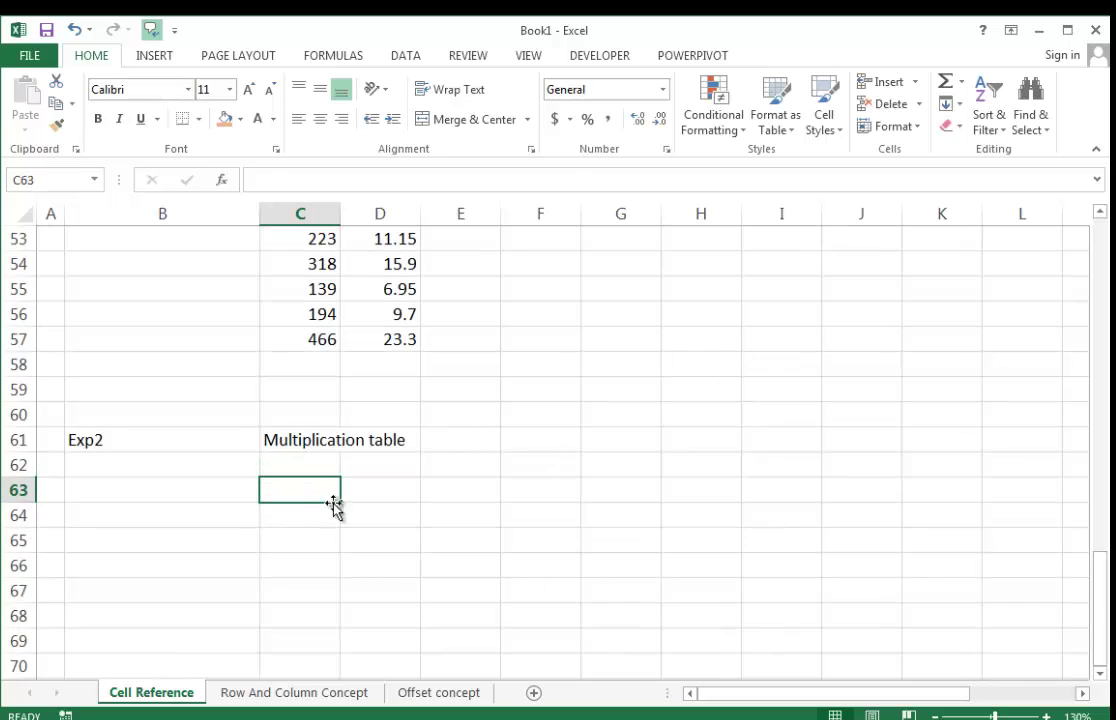
key("Return")
left_click(333, 500)
scroll(390, 507, "down", 2)
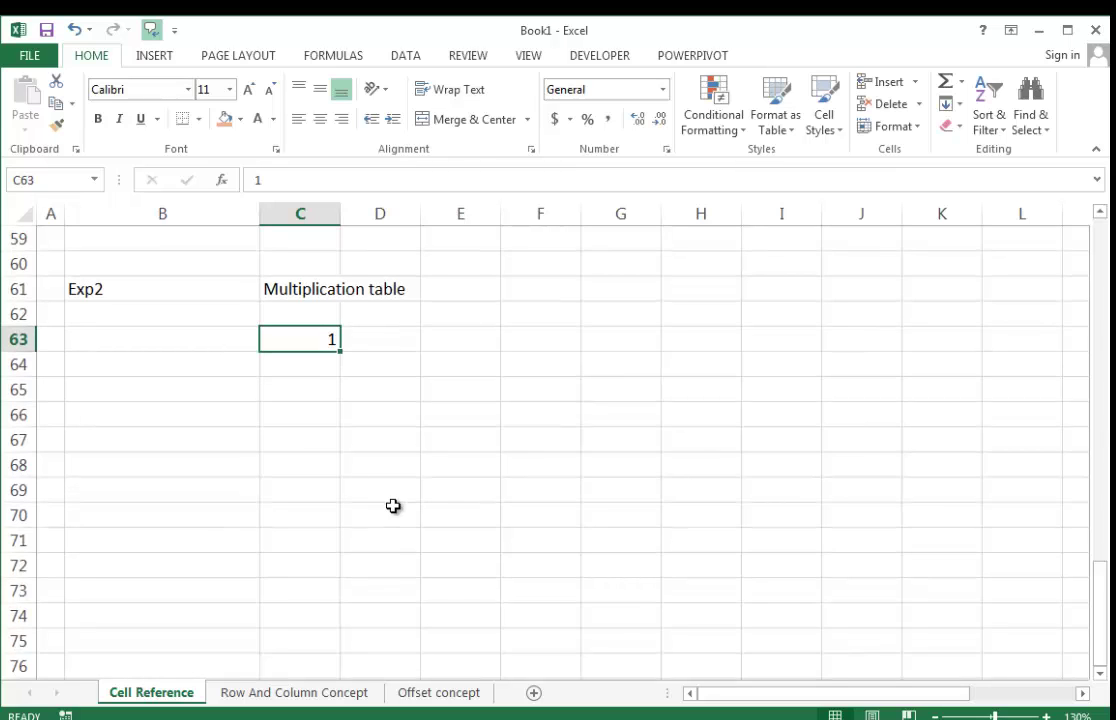
key("alt+e")
key("i")
key("s")
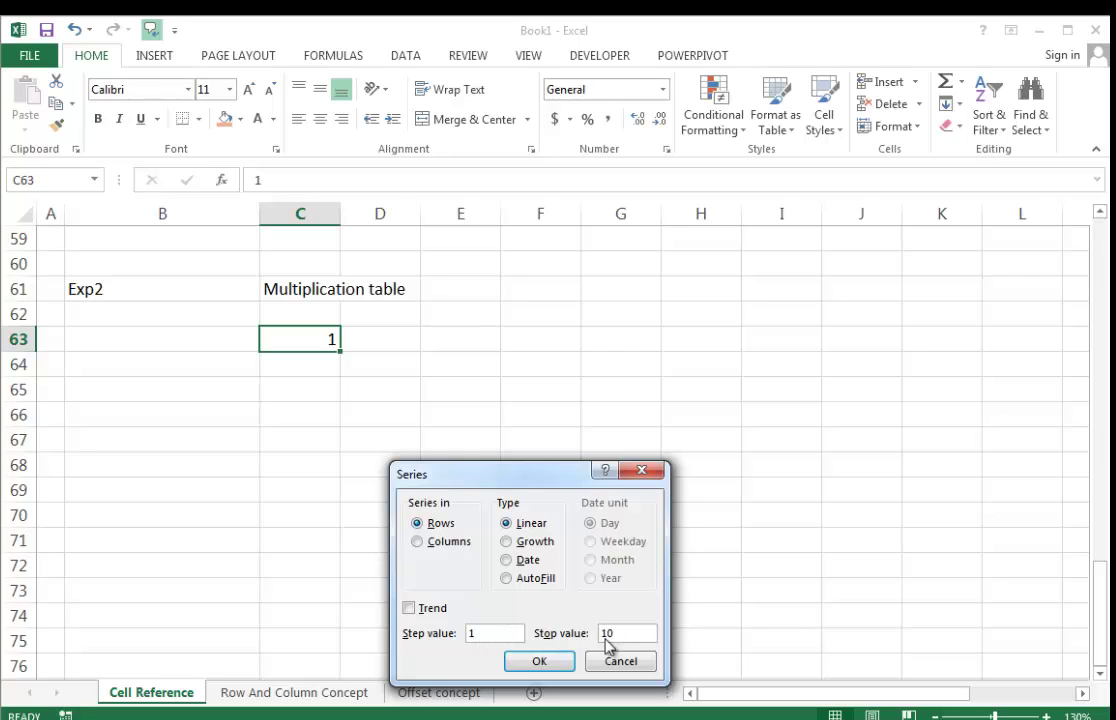
left_click(539, 660)
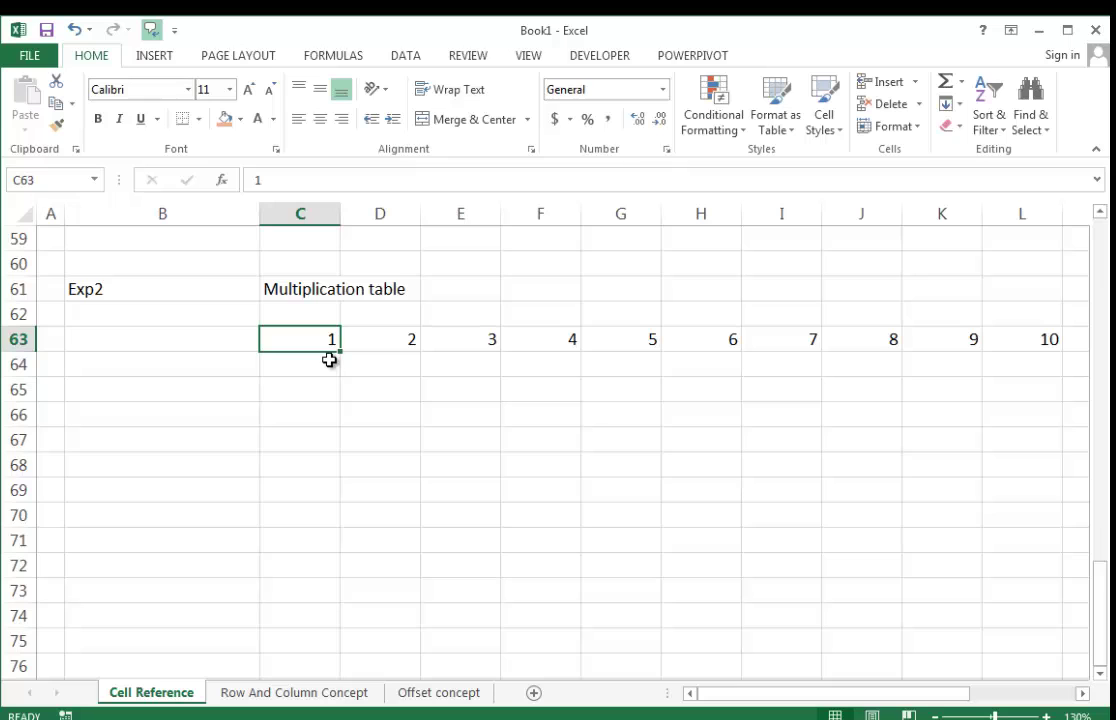
Run the row-wise linear series fill from C63 again with a step value of 1.
key("alt+e")
key("i")
key("s")
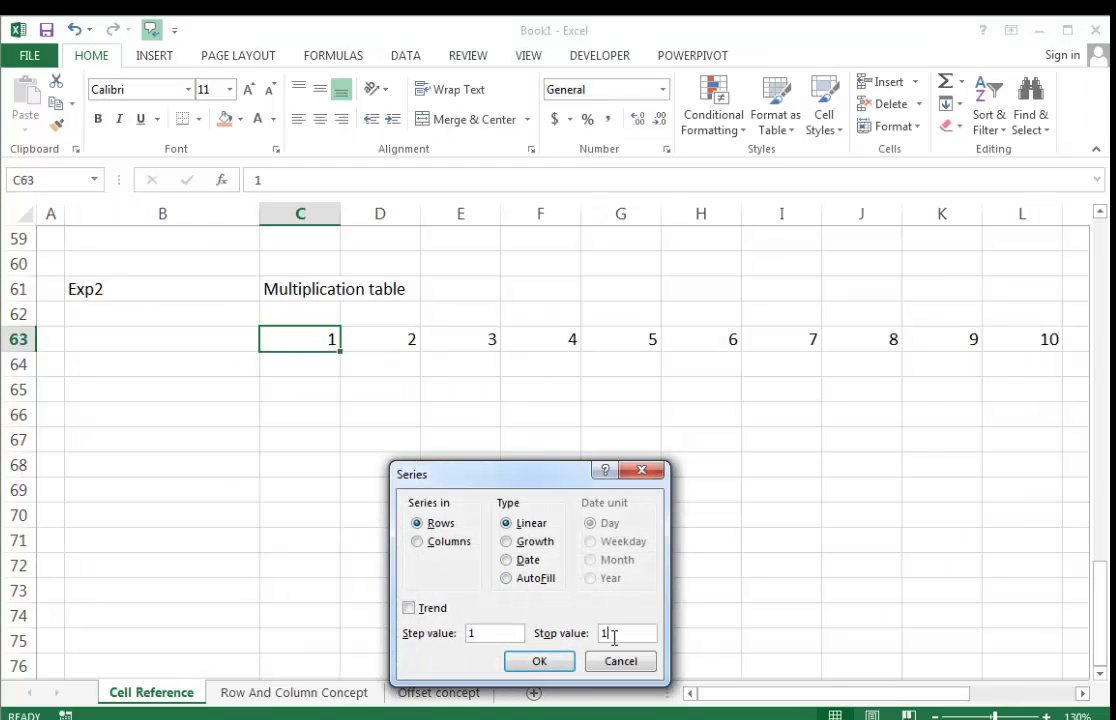
key("Return")
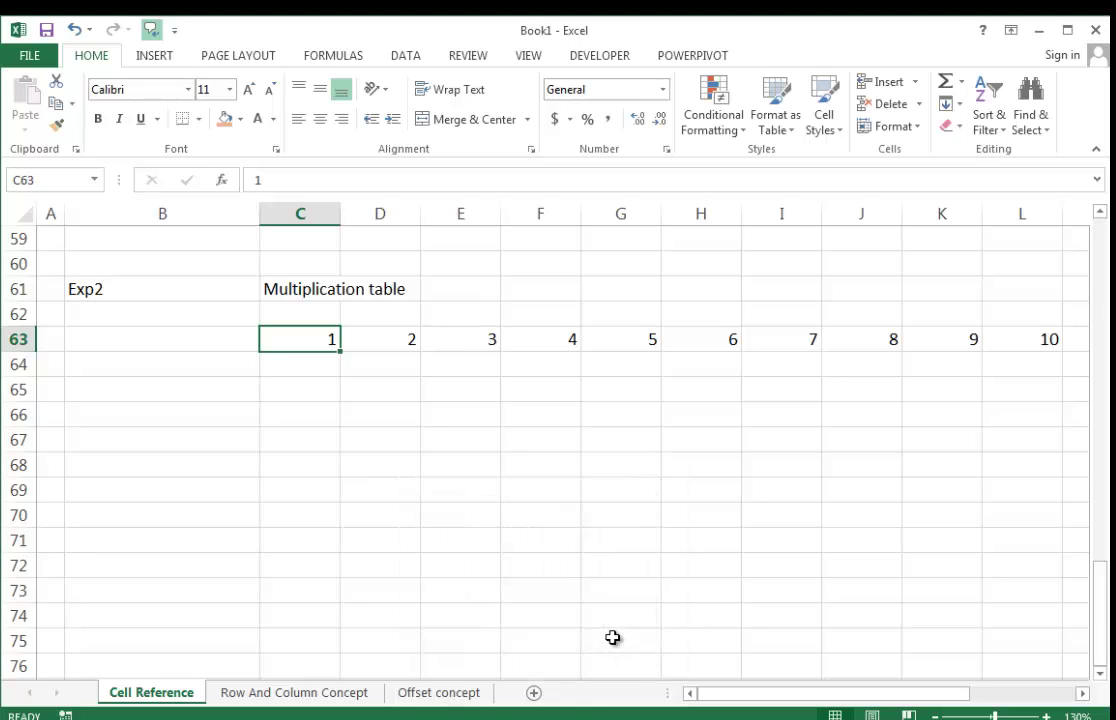
Fill a linear series down column C from C63 with step value 1, ending at 10.
key("alt+e")
key("i")
key("s")
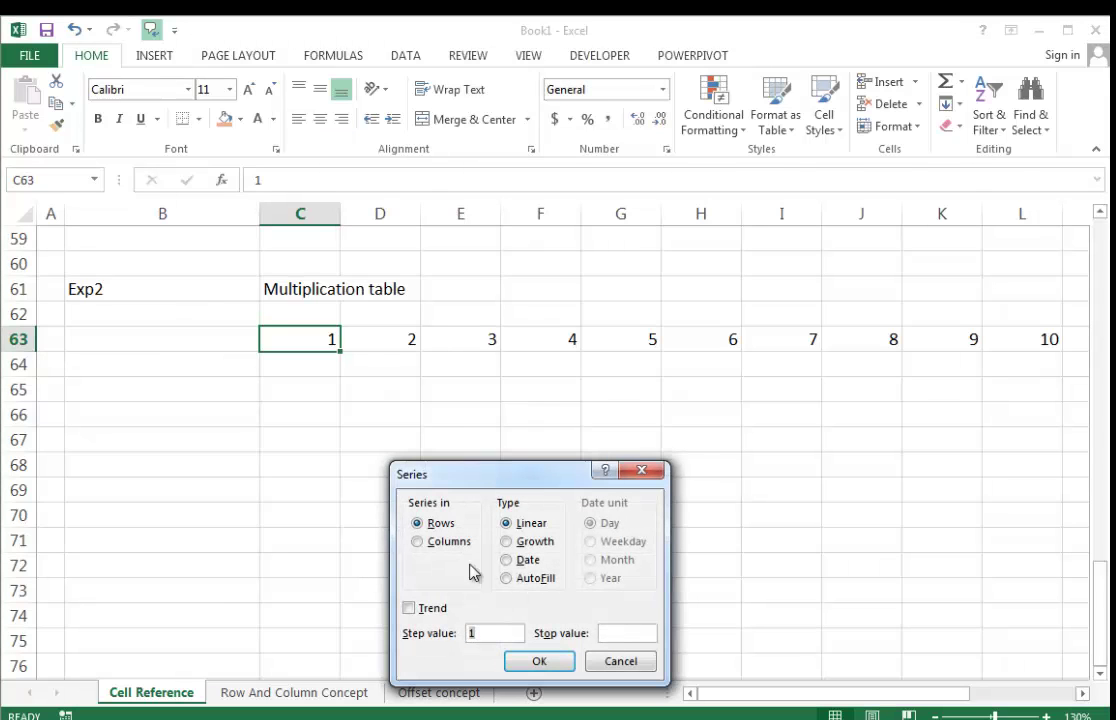
left_click(418, 543)
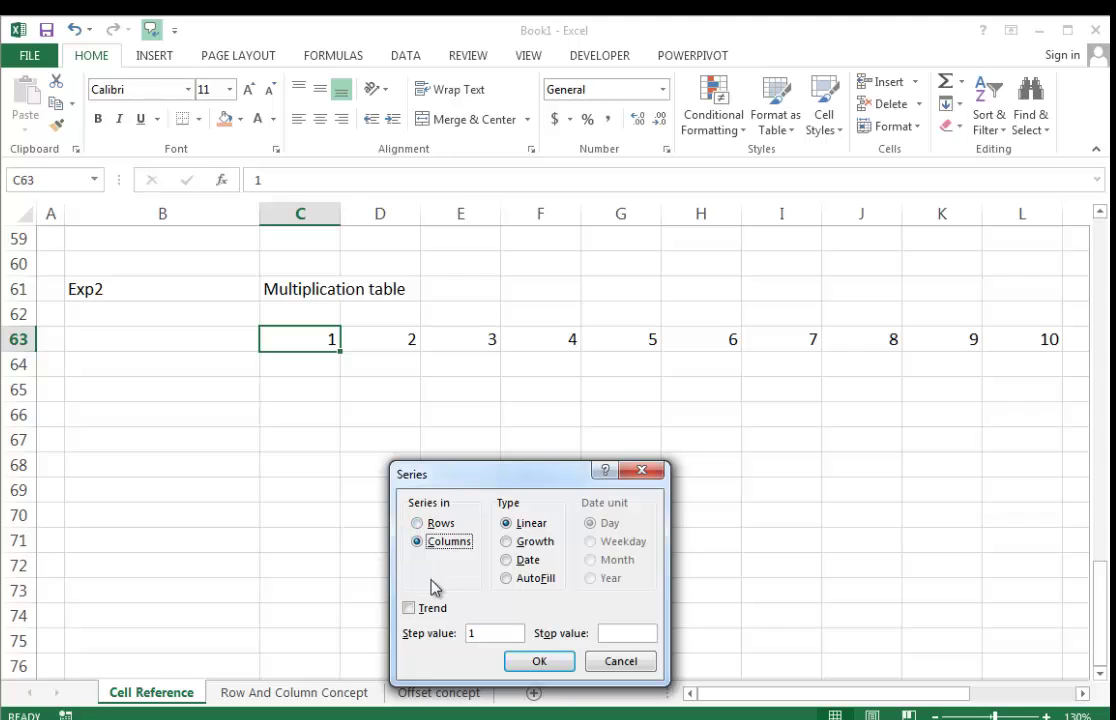
left_click(608, 634)
left_click(510, 660)
Examine how the row header in D63 and the column header in C64 meet at cell D64.
left_click(374, 368)
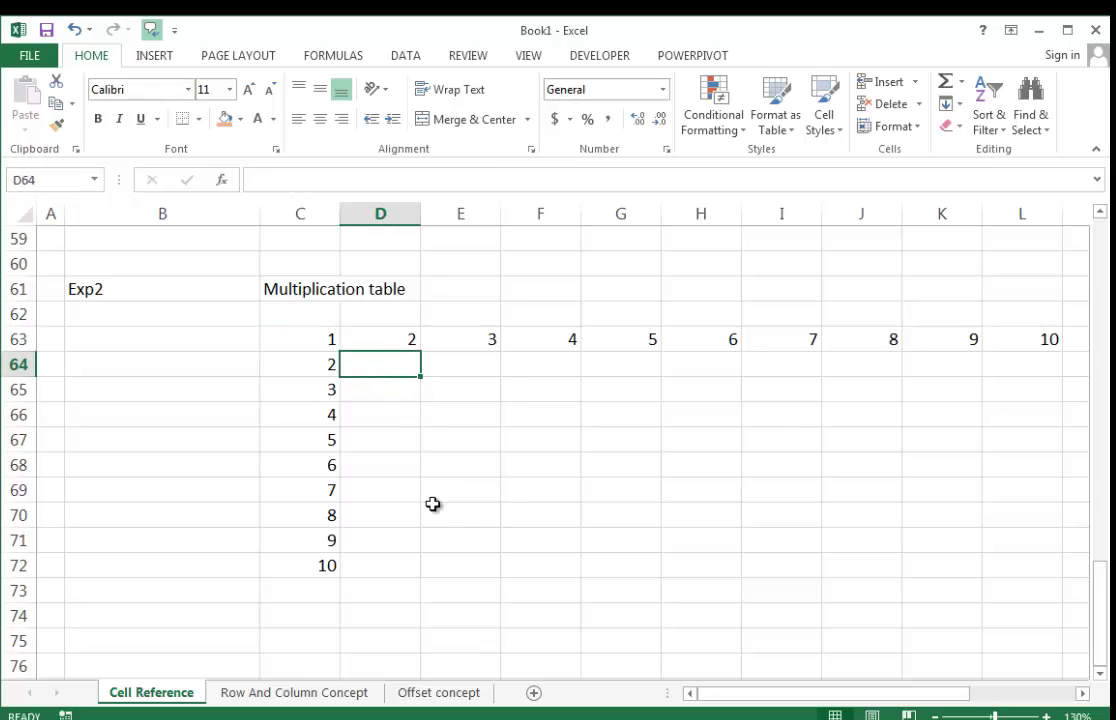
left_click(385, 341)
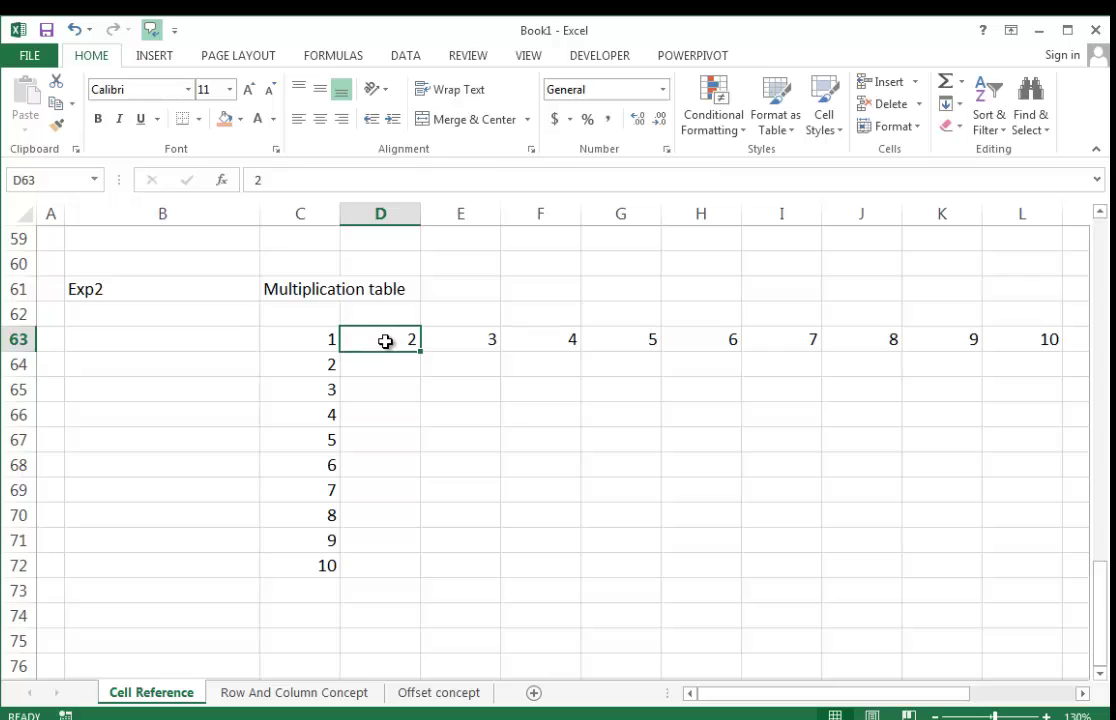
left_click(394, 375)
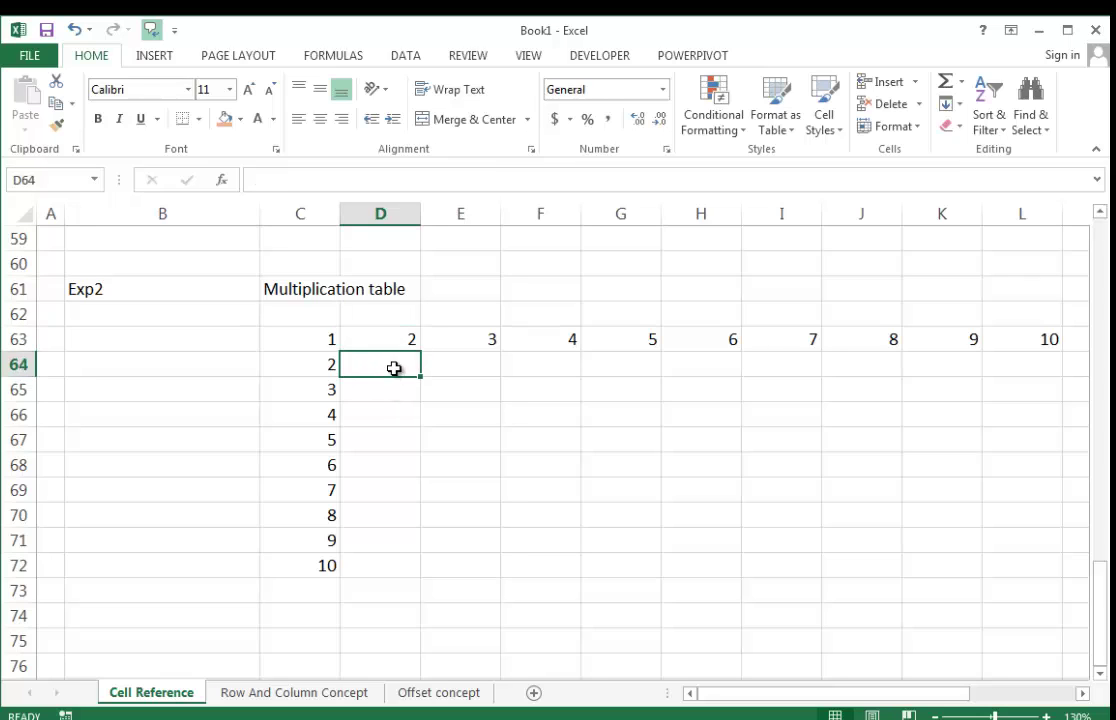
left_click(386, 388)
left_click(388, 373)
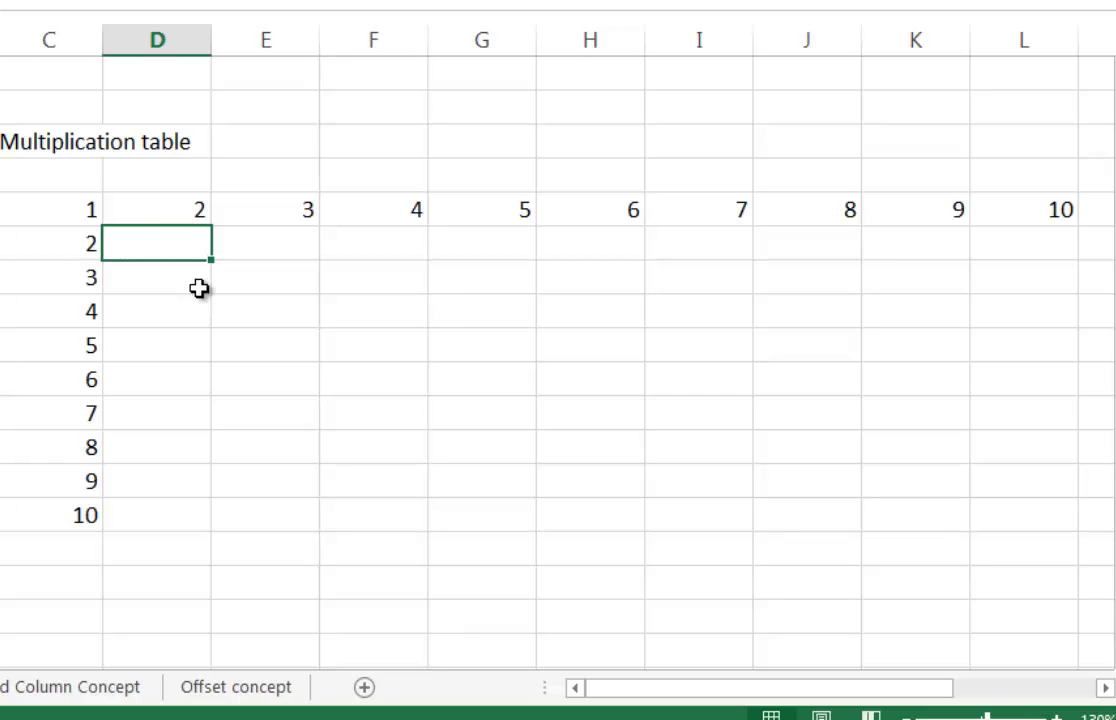
left_click(198, 209)
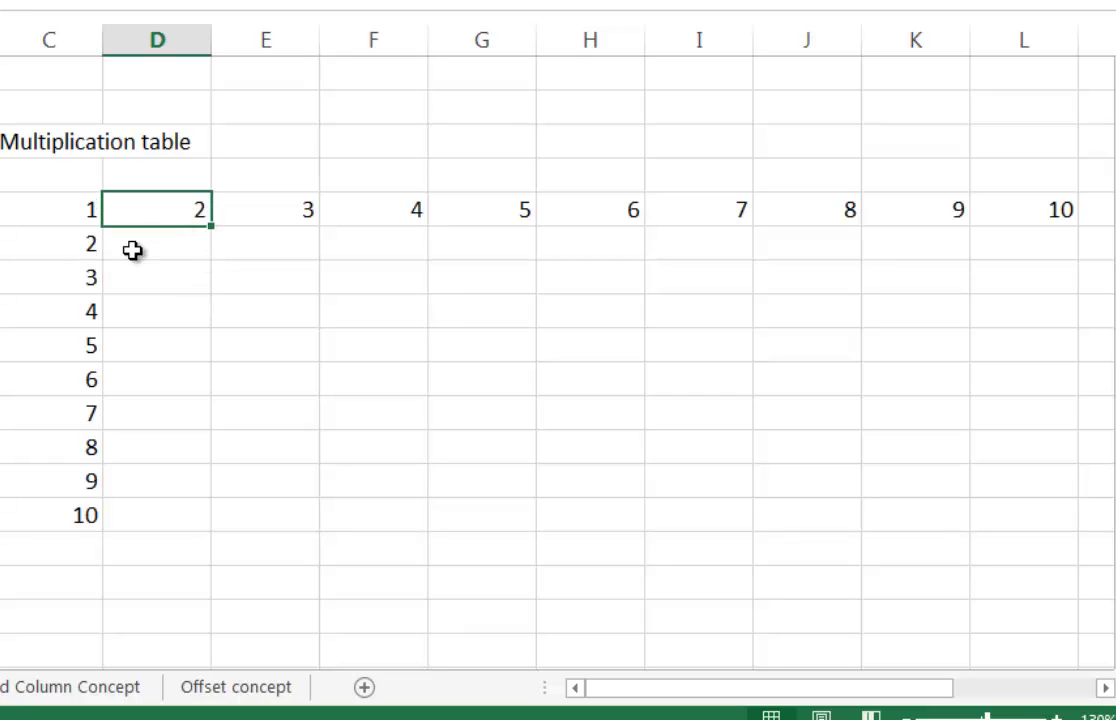
left_click(196, 255)
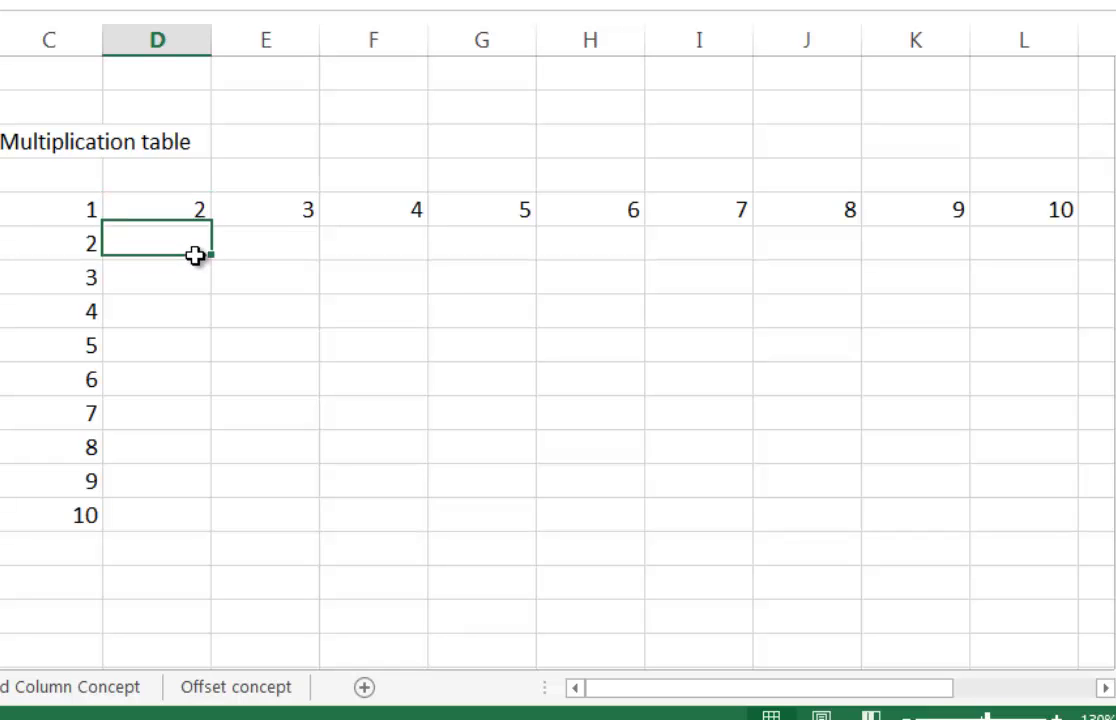
left_click(205, 265)
left_click(195, 250)
left_click_drag(220, 263, 306, 254)
left_click(100, 247)
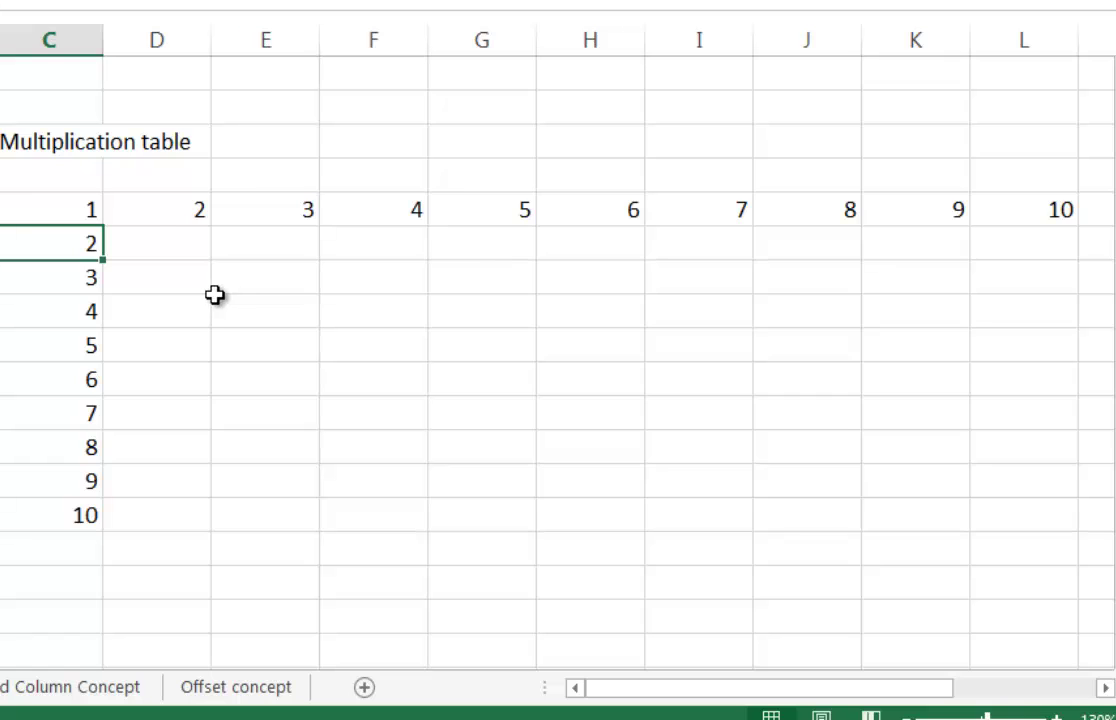
Multiply the two headers in D64 with the relative-reference formula =D63*C64.
left_click(144, 242)
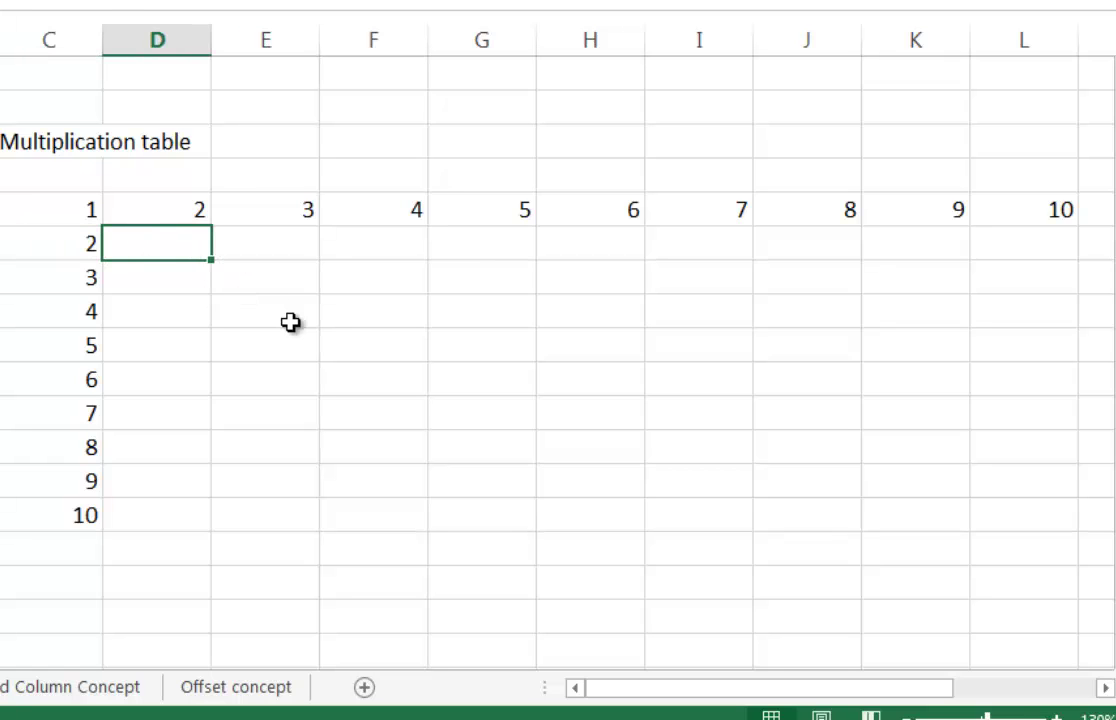
type("=")
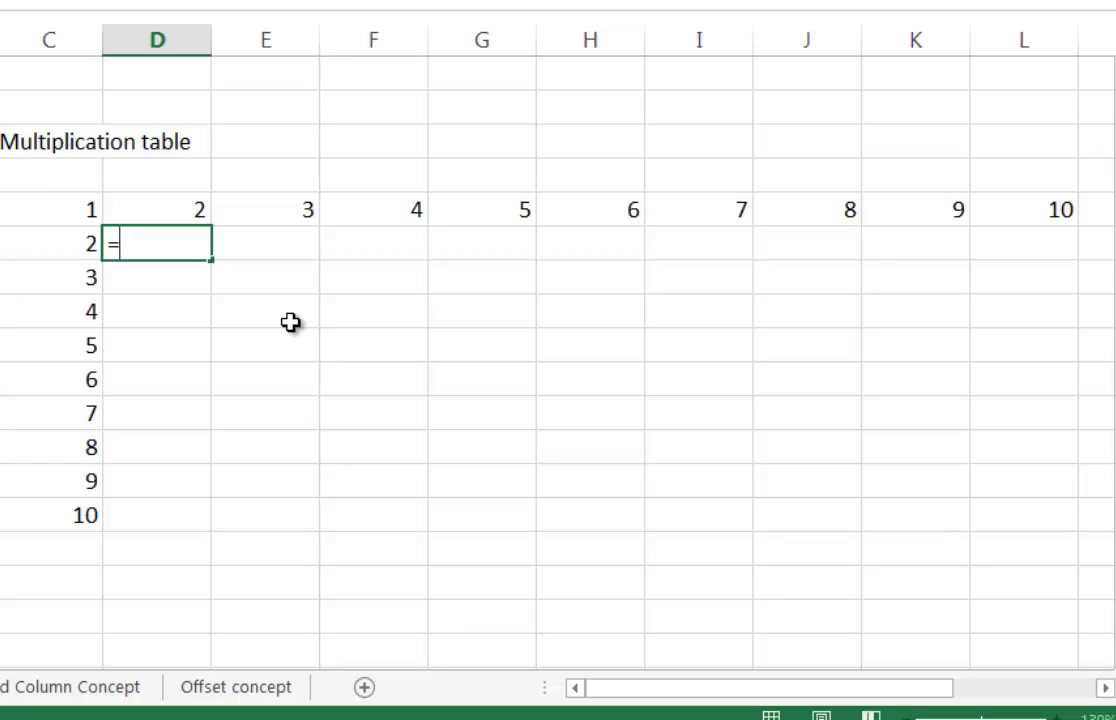
key("Up")
key("F4")
key("F4")
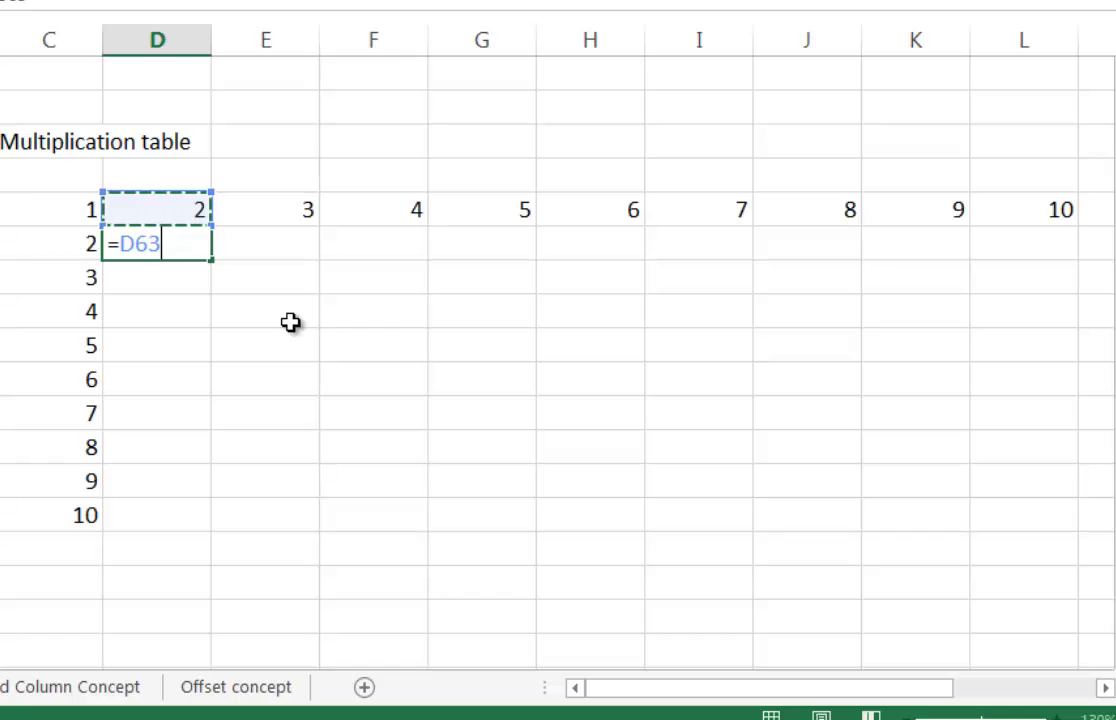
type("*")
left_click(70, 232)
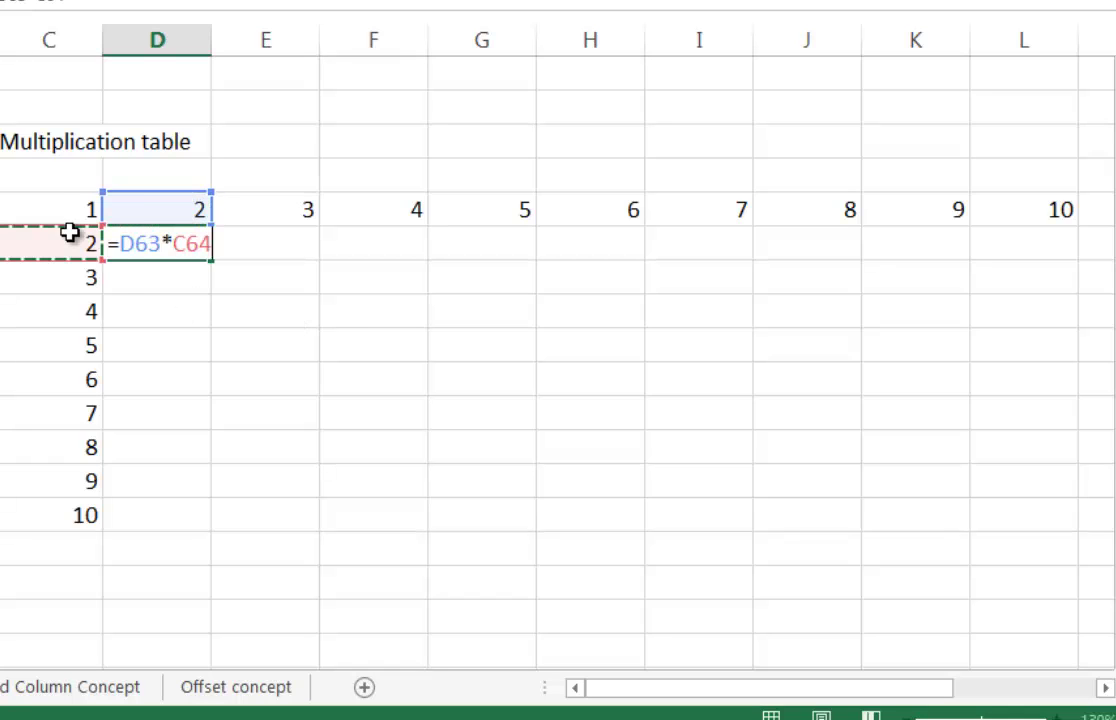
key("Return")
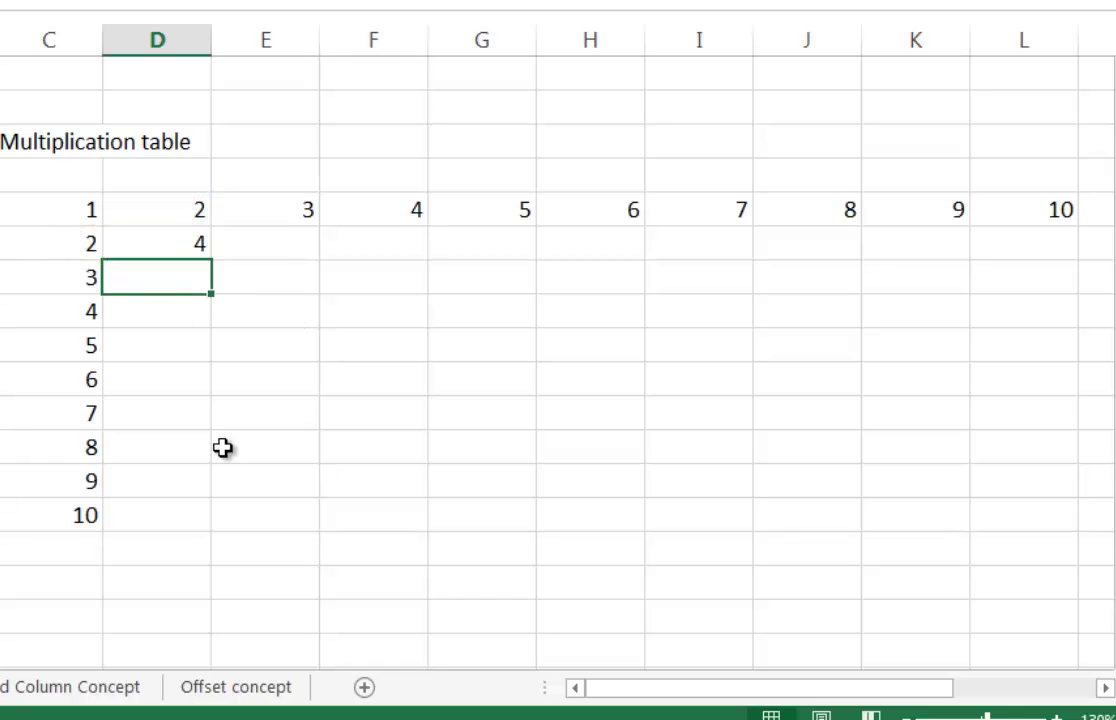
Fill the relative multiplication formula from D64 across to L64 and down through row 72.
left_click(195, 242)
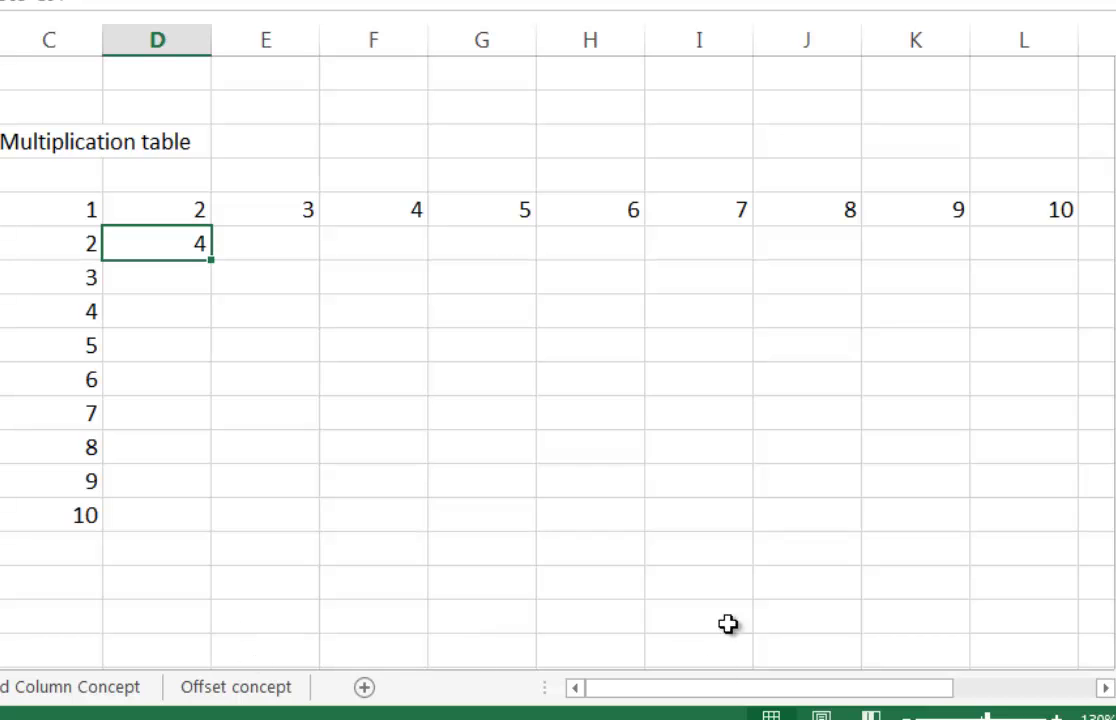
left_click_drag(211, 260, 1036, 243)
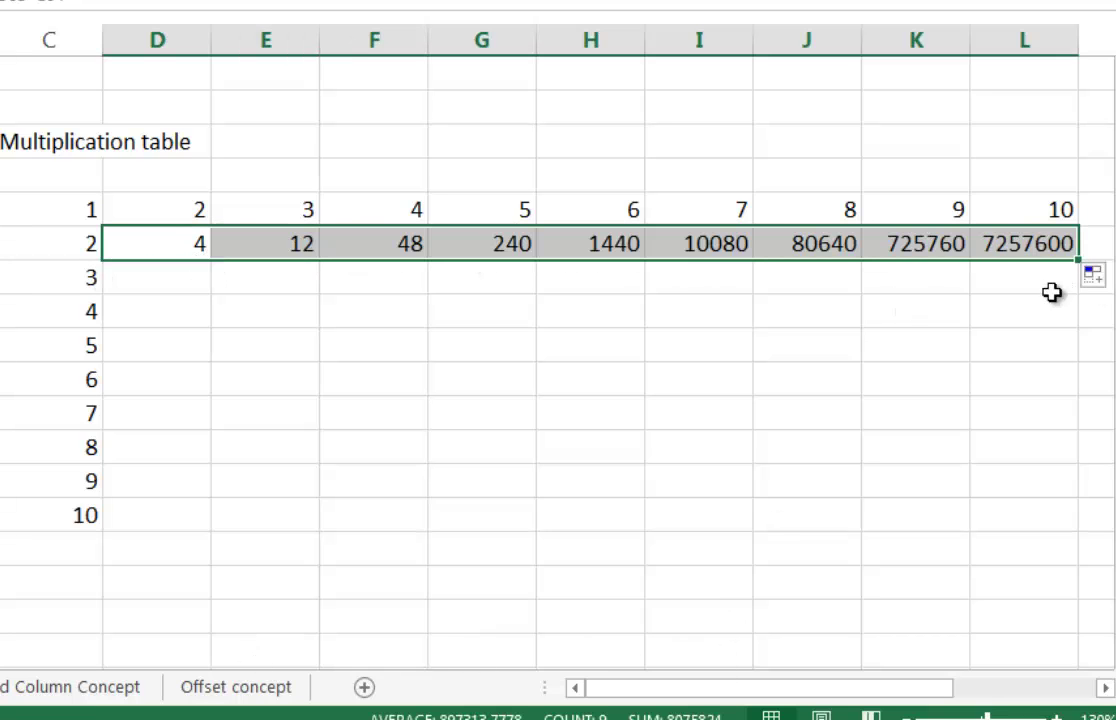
left_click(548, 250)
left_click(249, 237)
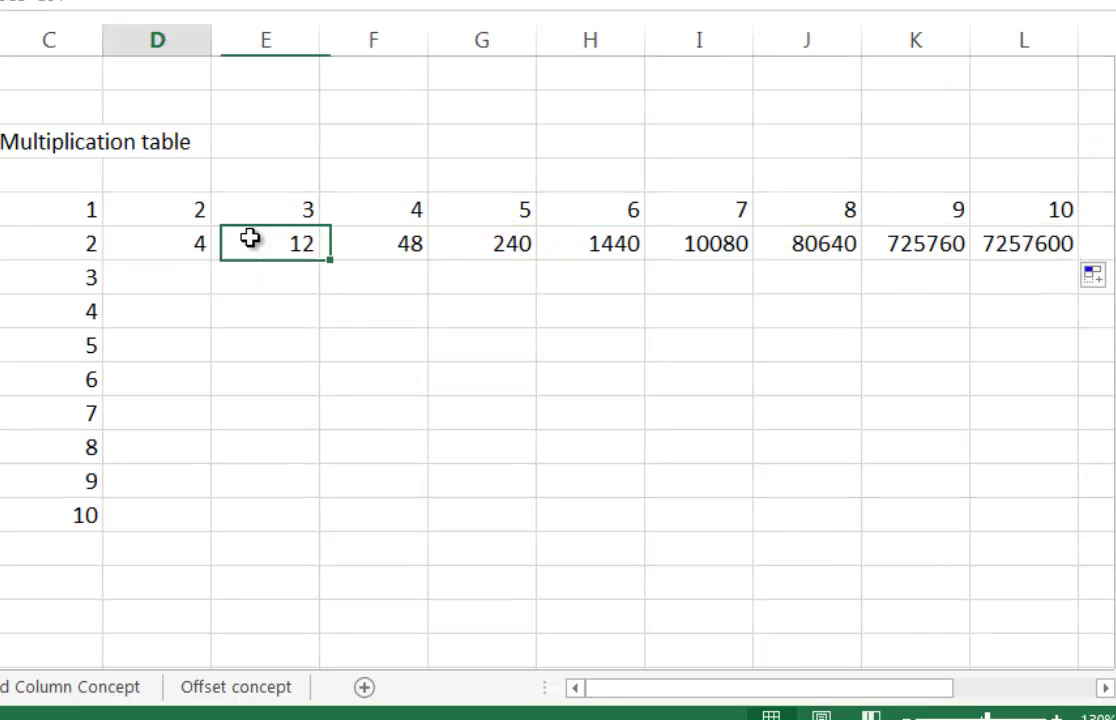
left_click_drag(185, 243, 983, 520)
key("ctrl+d")
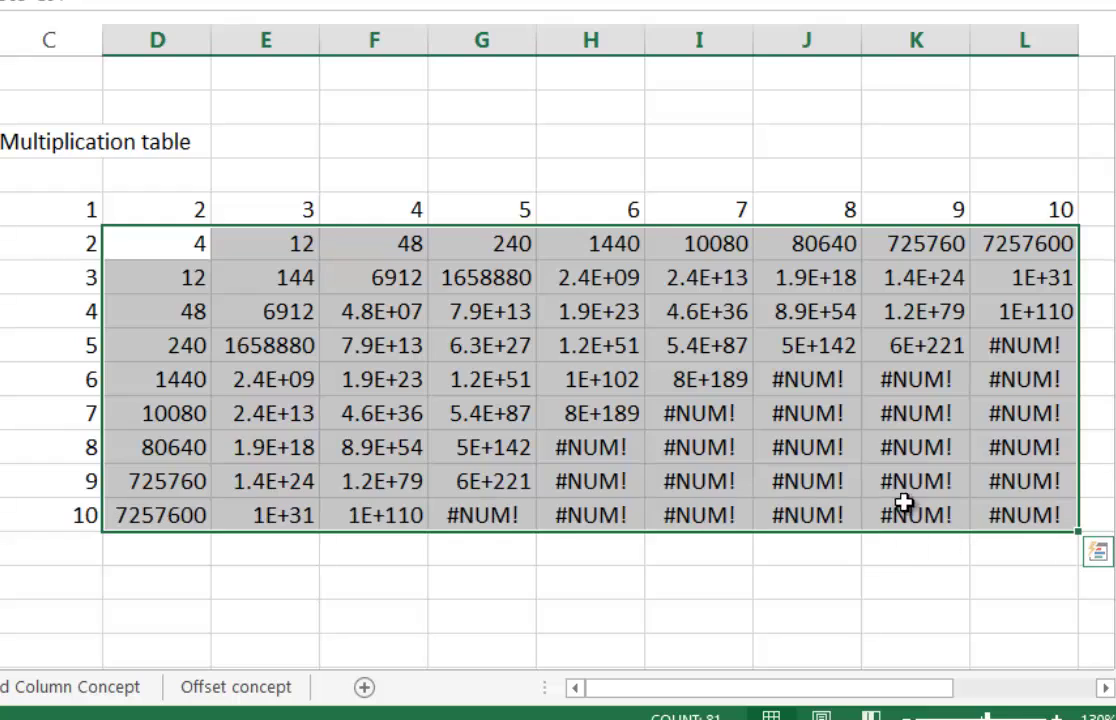
Inspect which cells the copied formula in I70 references, leaving the formula as it is.
left_click(890, 485)
left_click(720, 458)
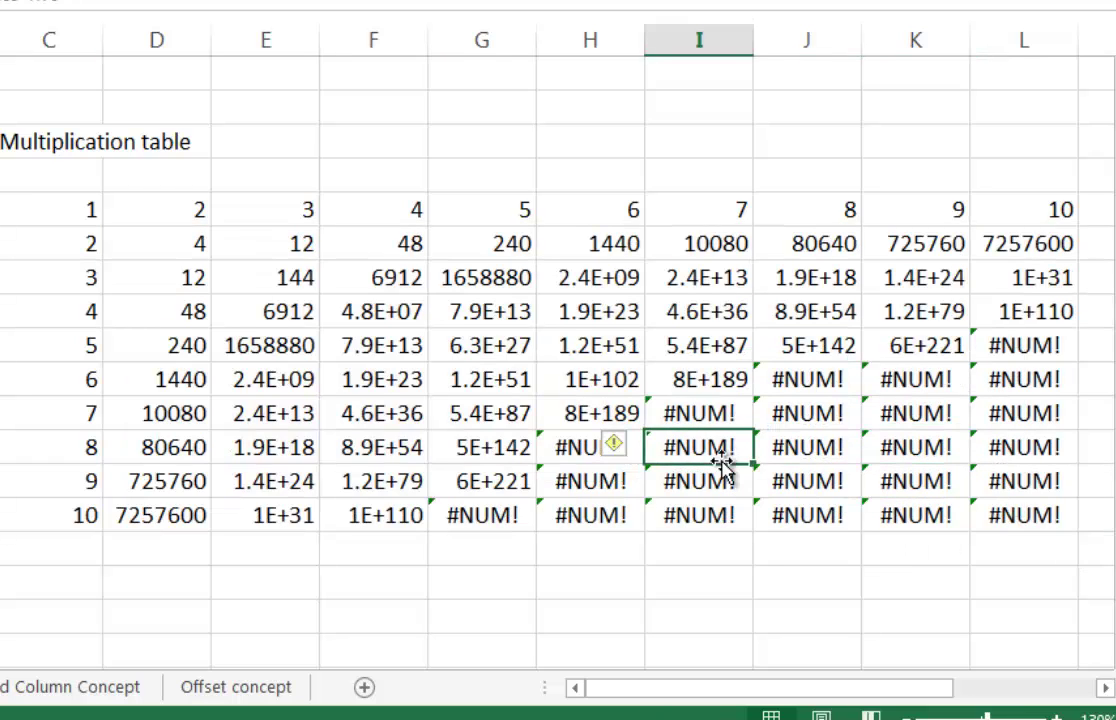
double_click(718, 452)
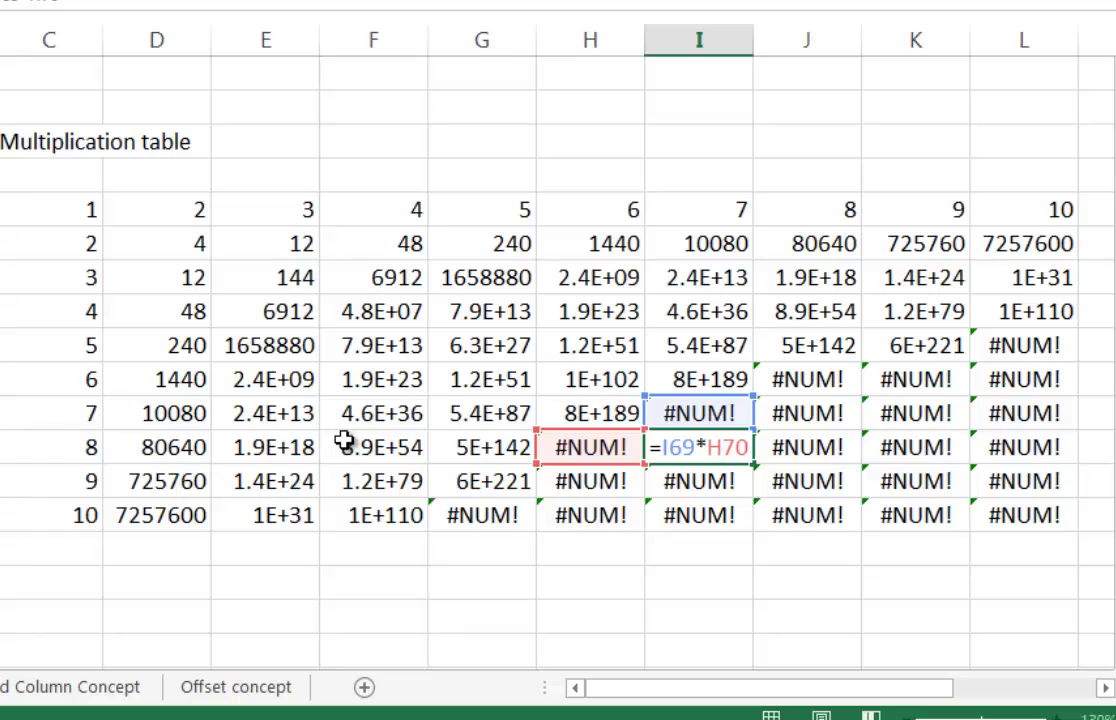
key("ctrl+Return")
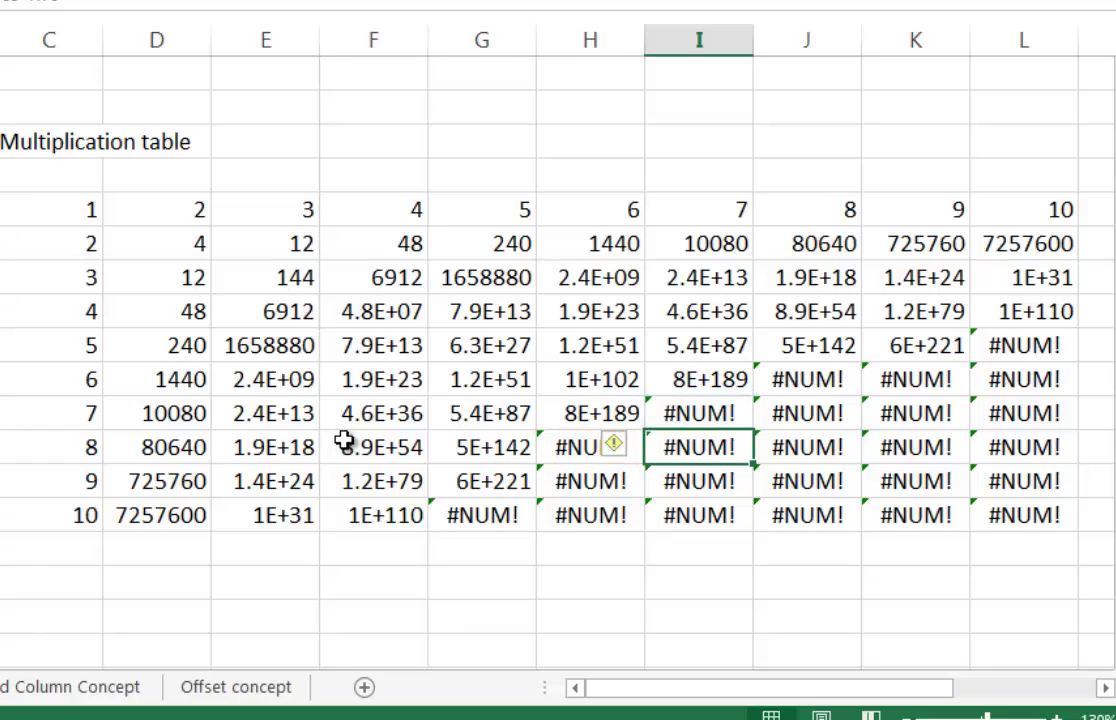
Enter the mixed-reference formula =D$63*$C64 into the whole range D64:L72 at once.
left_click_drag(155, 240, 1025, 503)
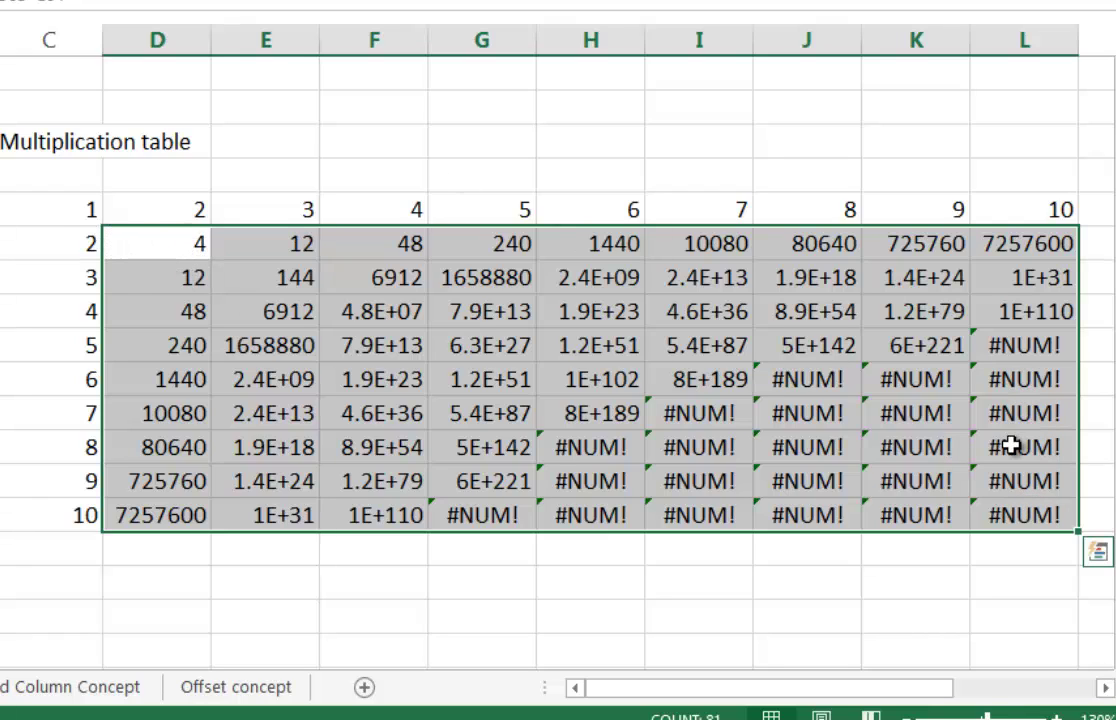
type("=")
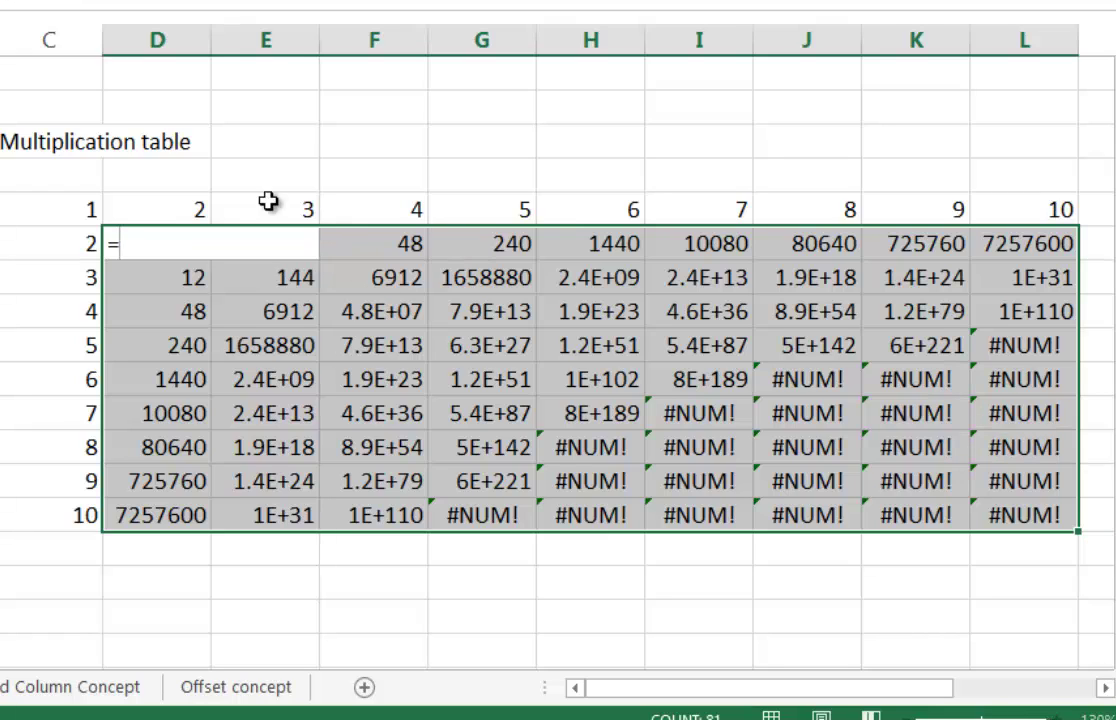
left_click(161, 210)
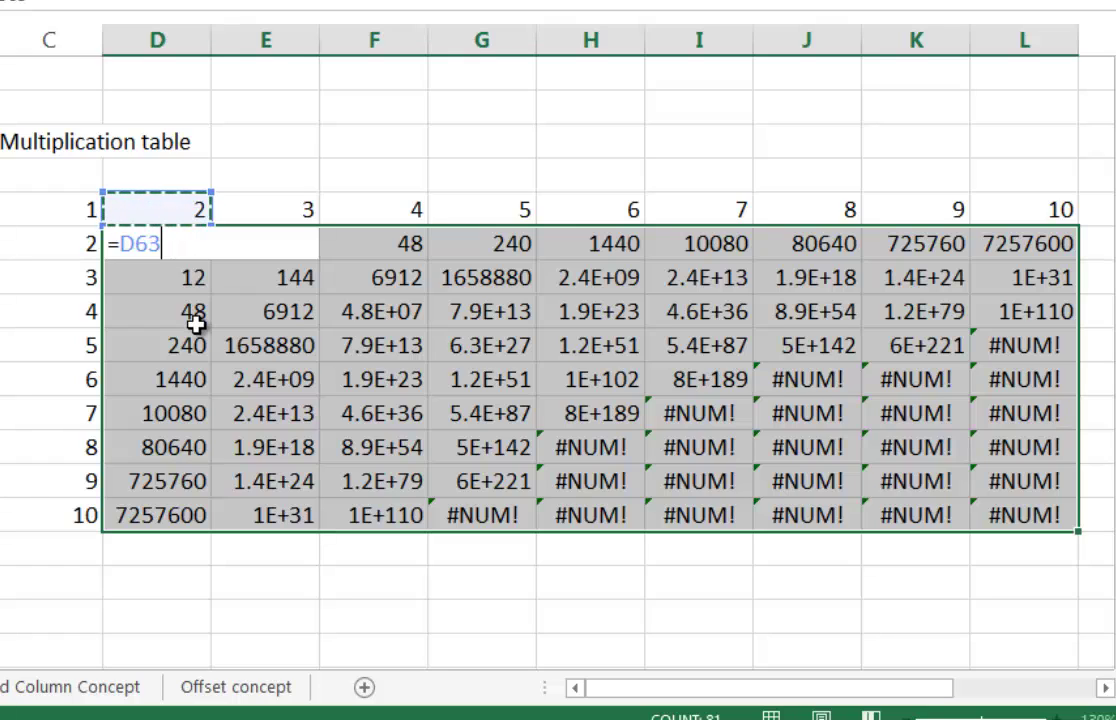
key("F4")
key("F4")
type("*")
left_click(82, 242)
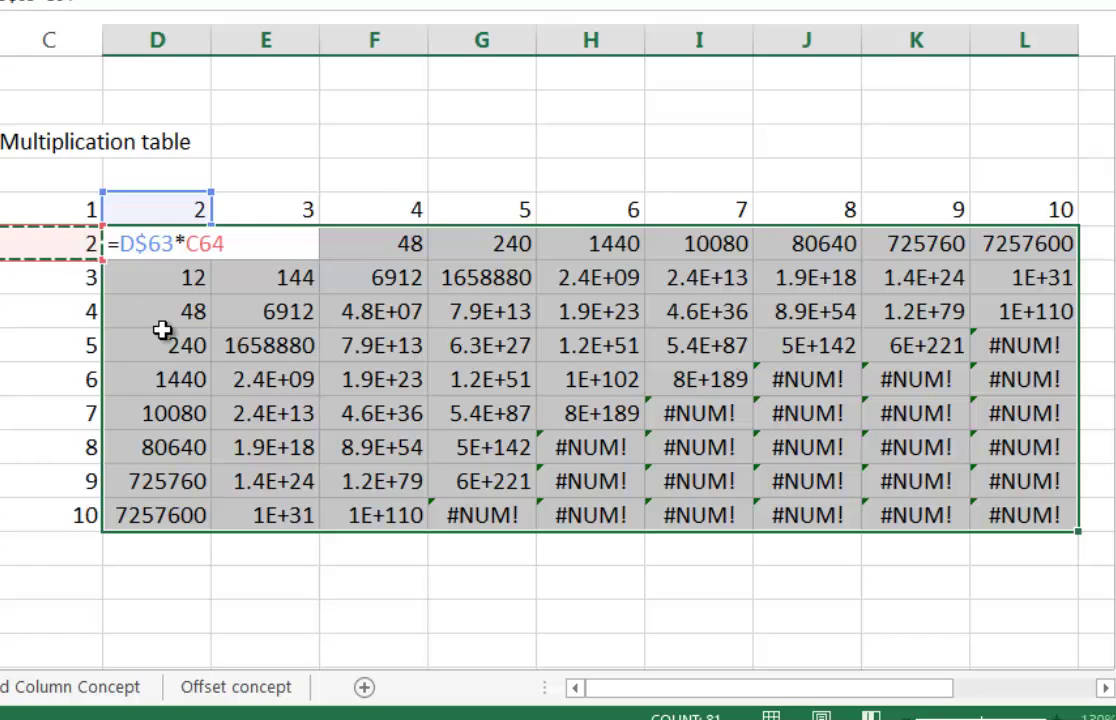
key("F4")
key("F4")
key("F4")
key("ctrl+Return")
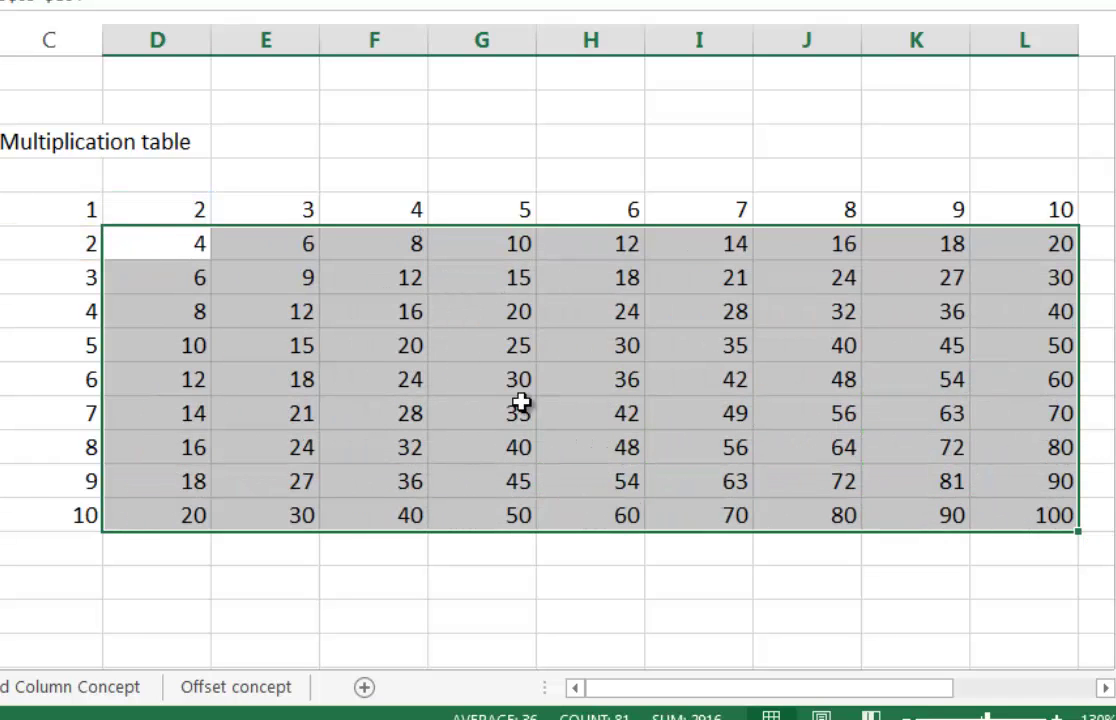
Compare the mixed references in the formulas of L72 and D64 without changing them.
left_click(1013, 513)
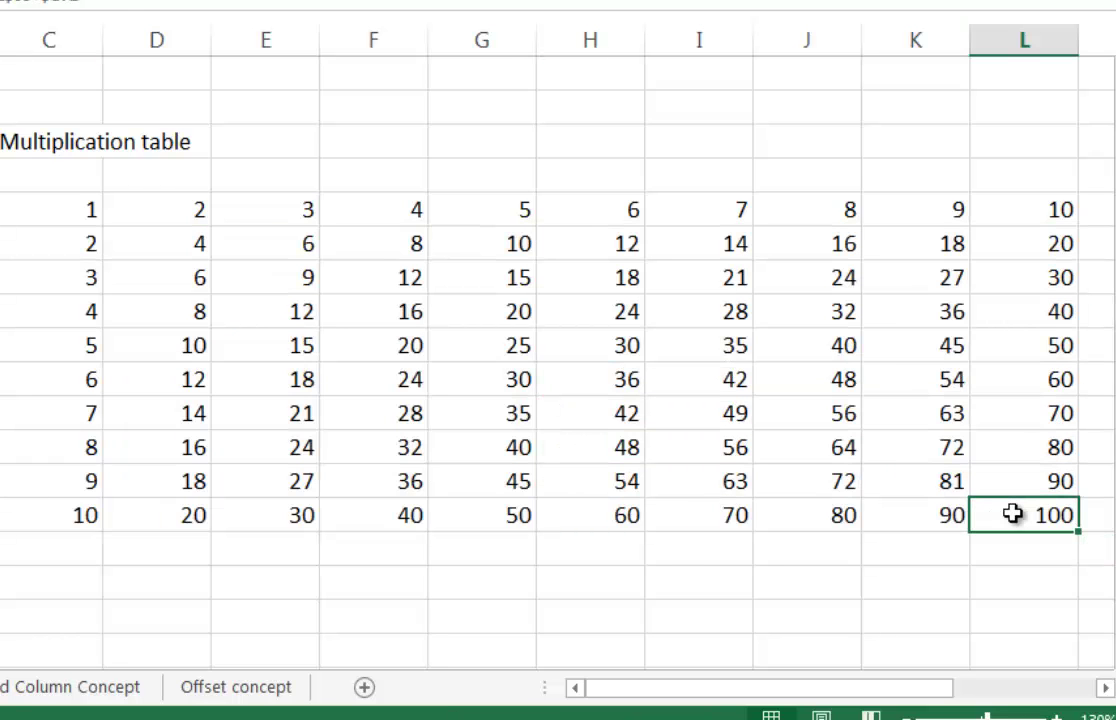
double_click(1013, 513)
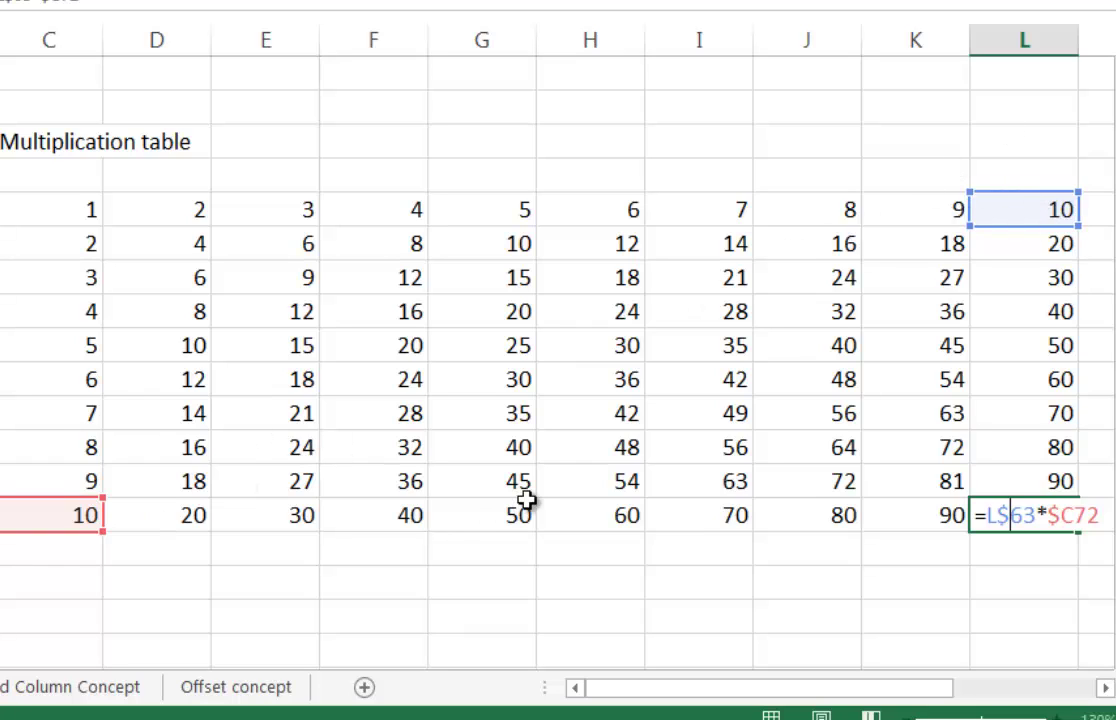
key("Escape")
double_click(195, 244)
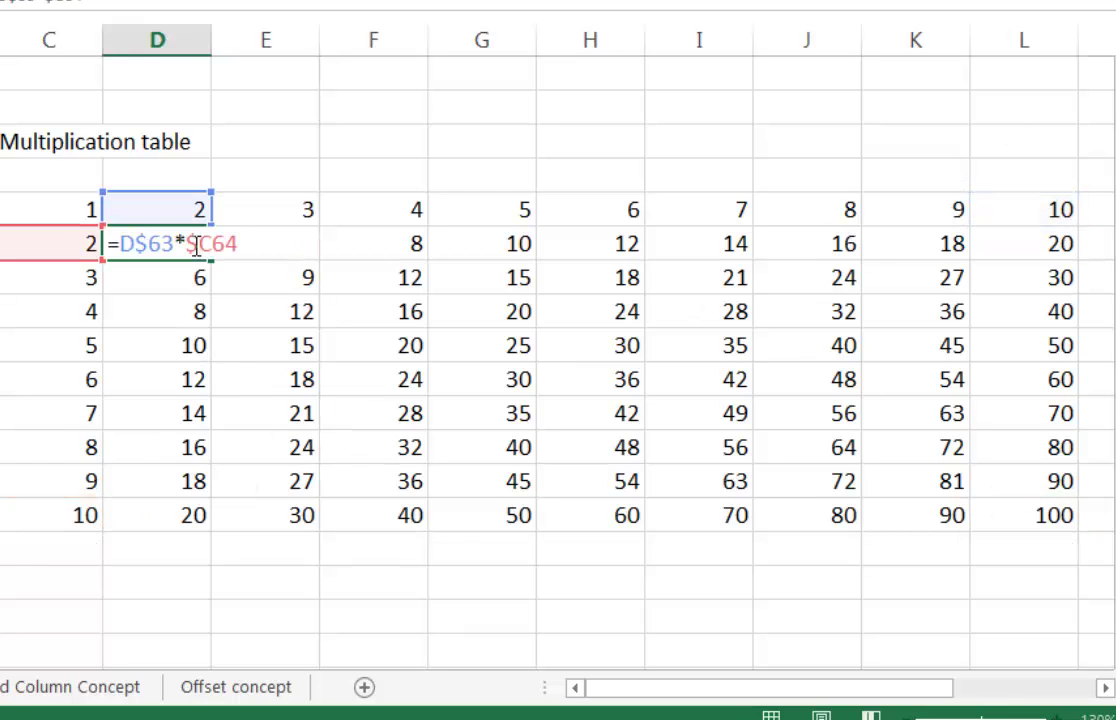
key("Escape")
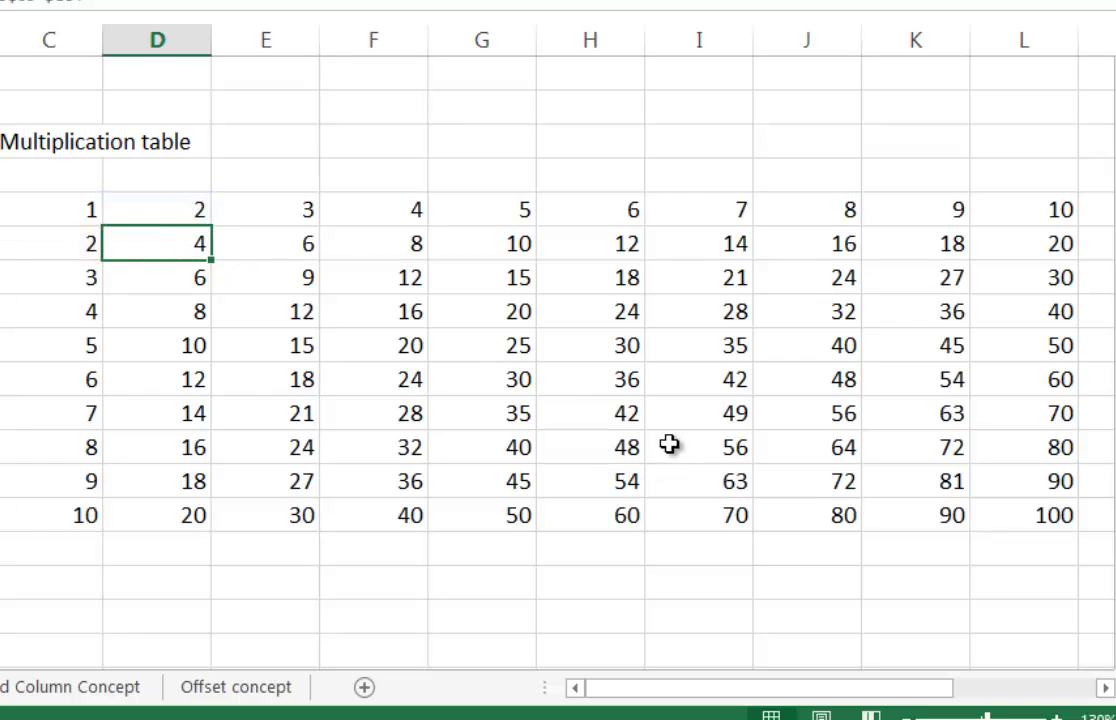
double_click(183, 240)
key("Escape")
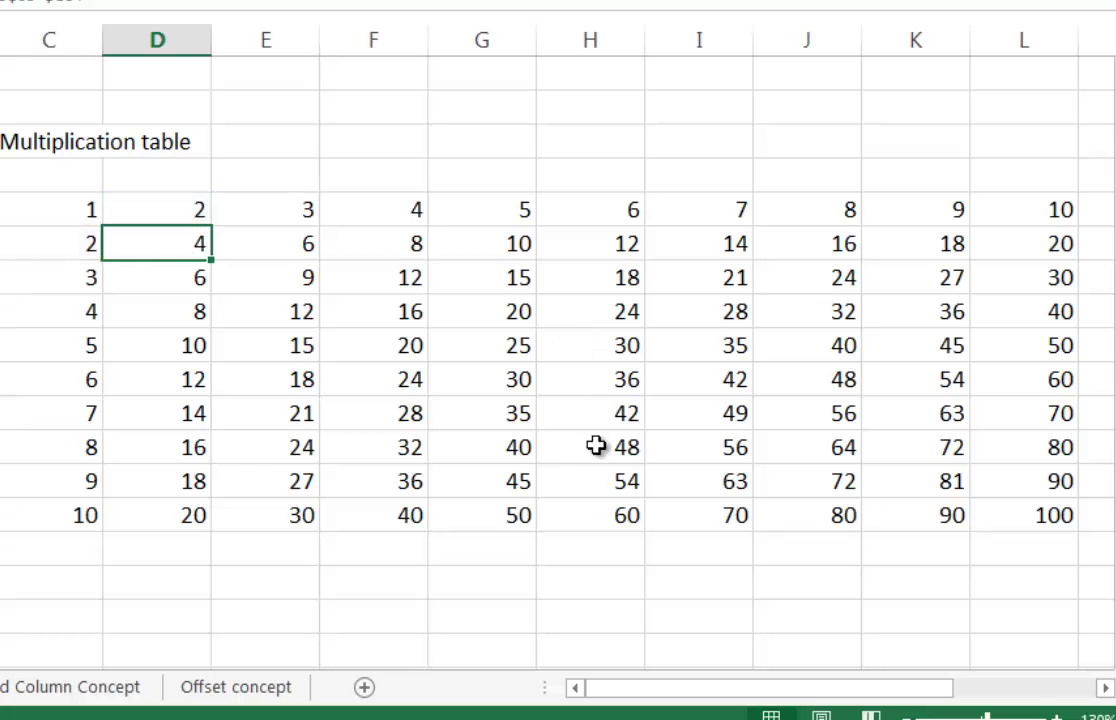